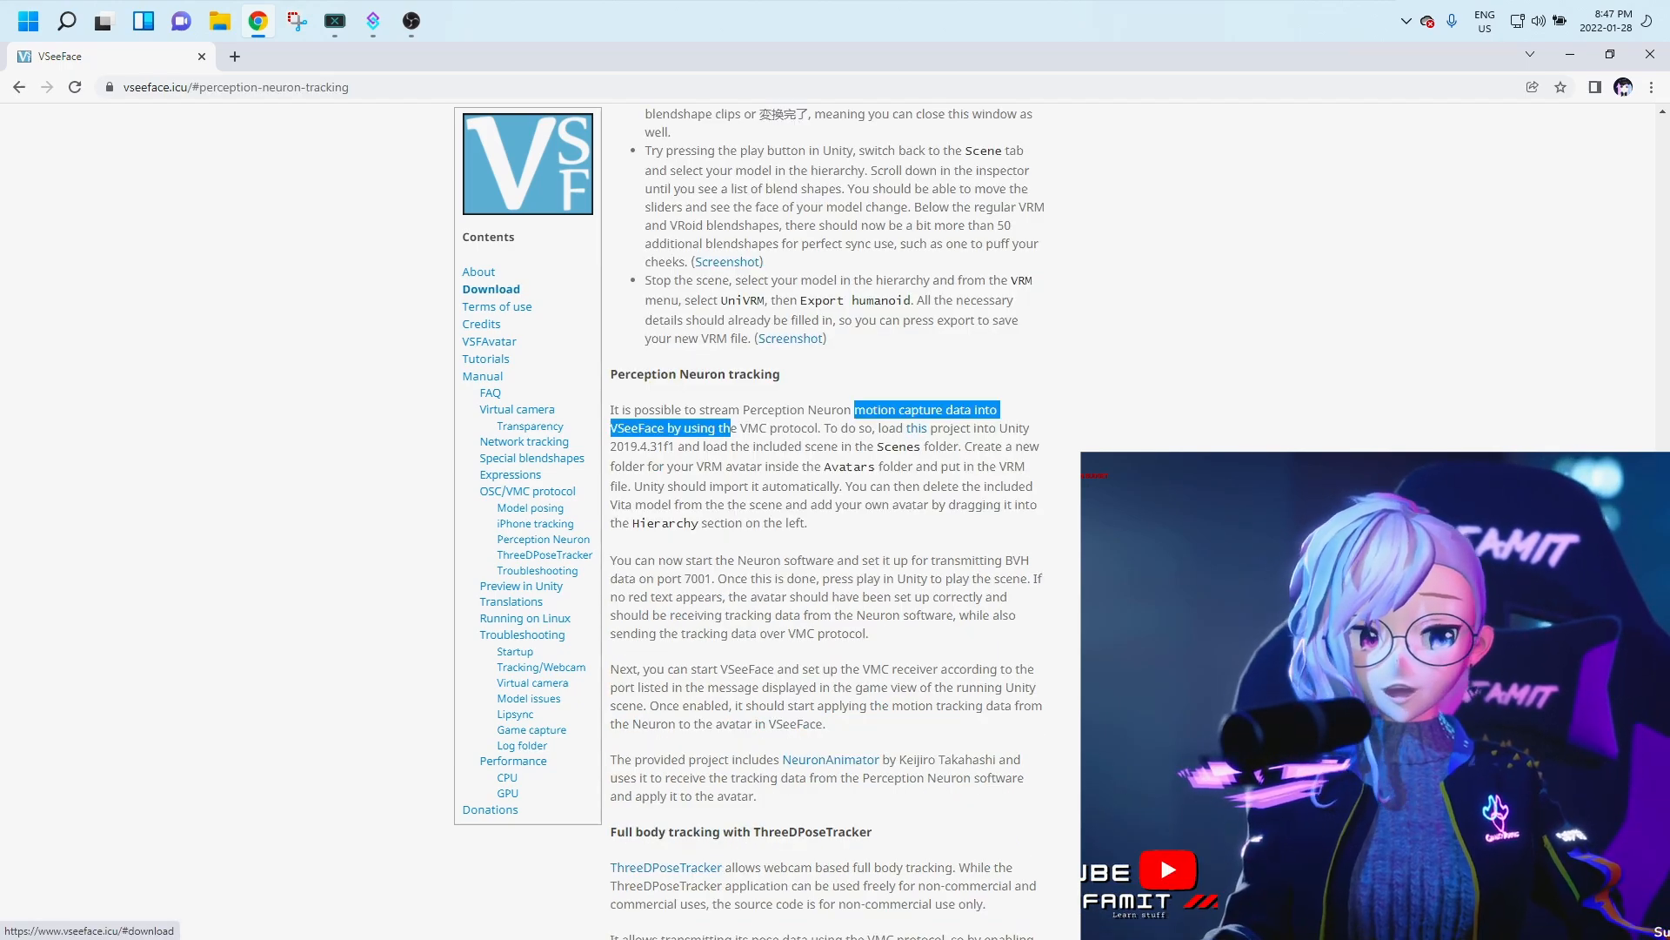
- Download the VSeeFace v1.13.37c archive from the VSeeFace website's download section and open the zip
click(491, 289)
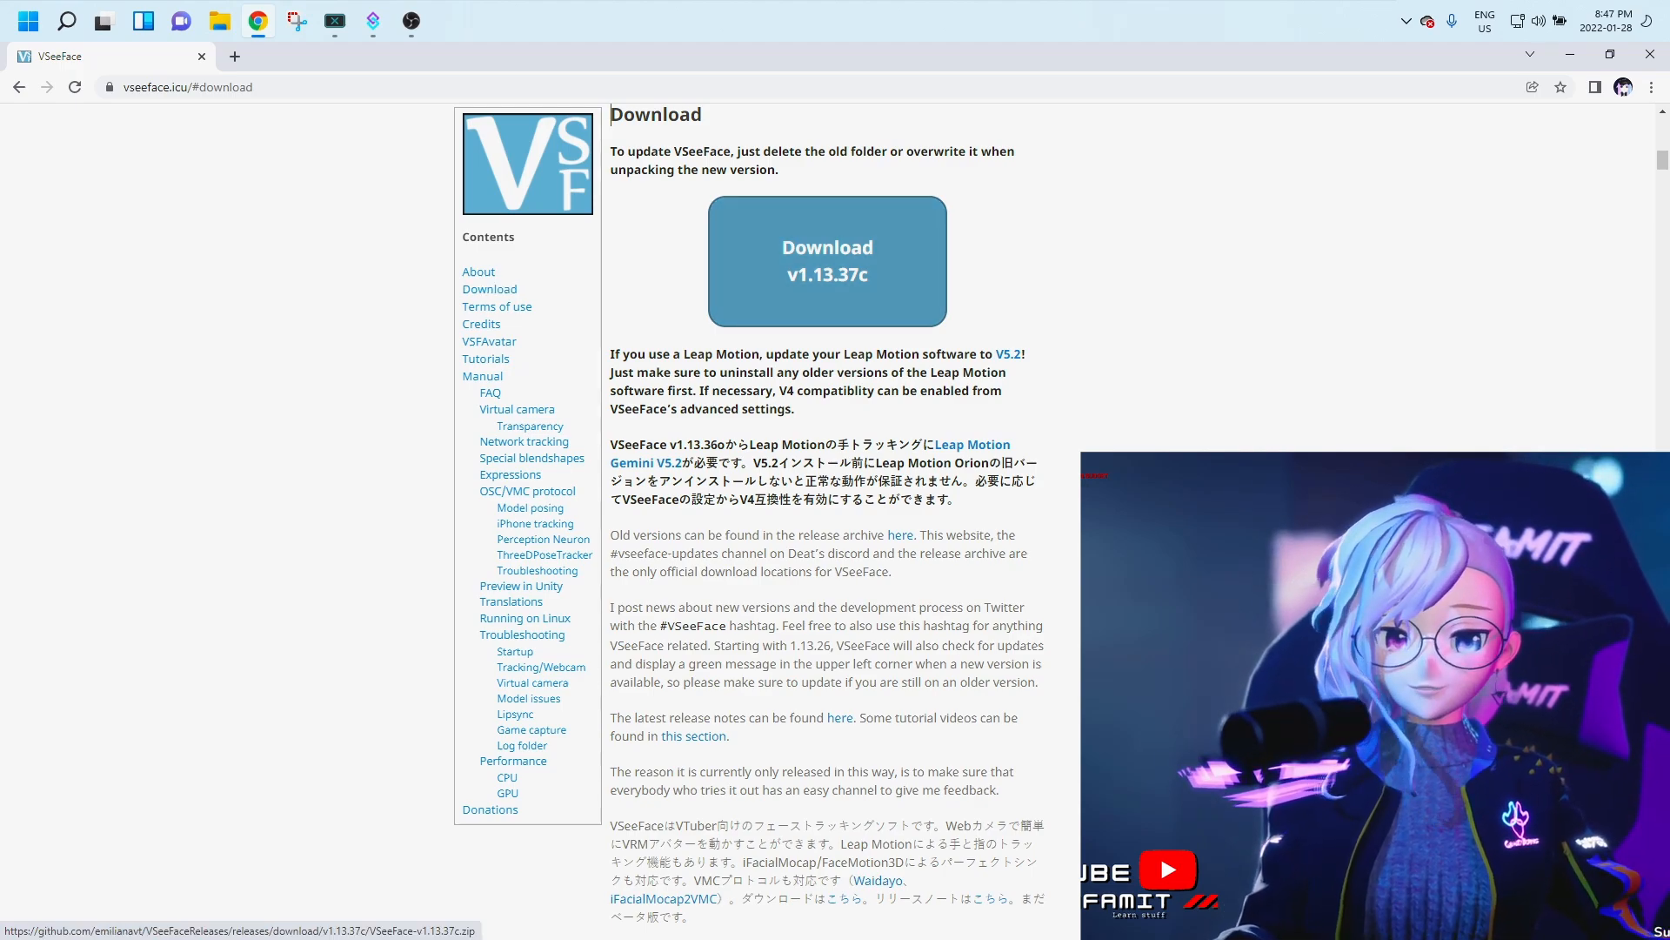
click(827, 261)
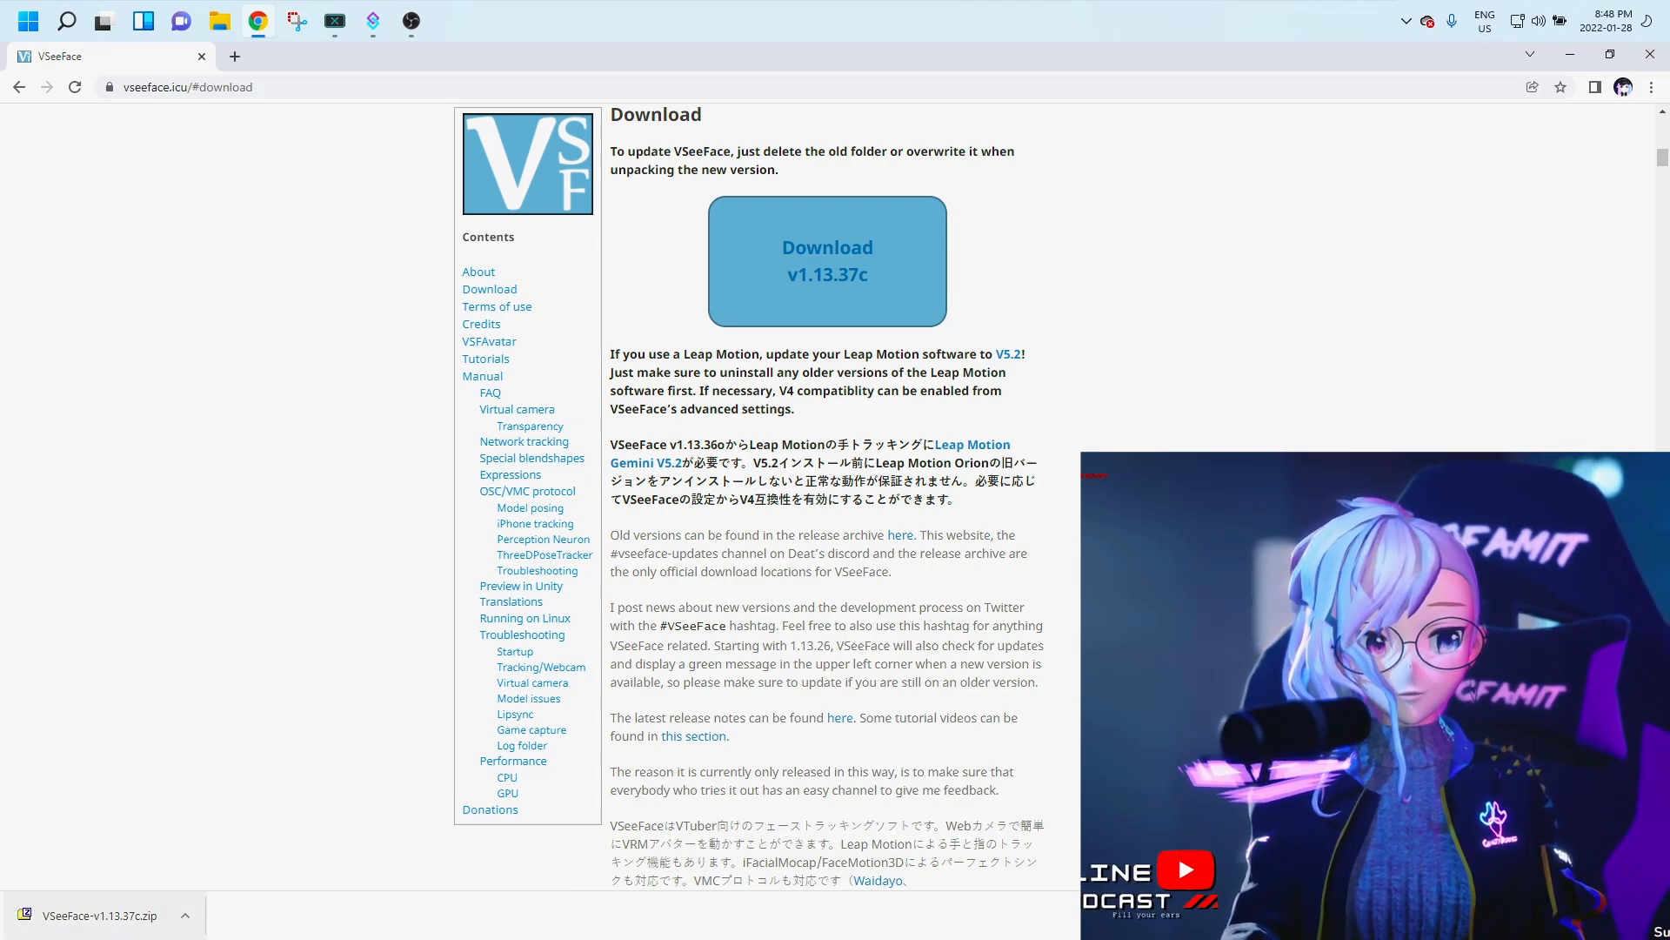
click(99, 914)
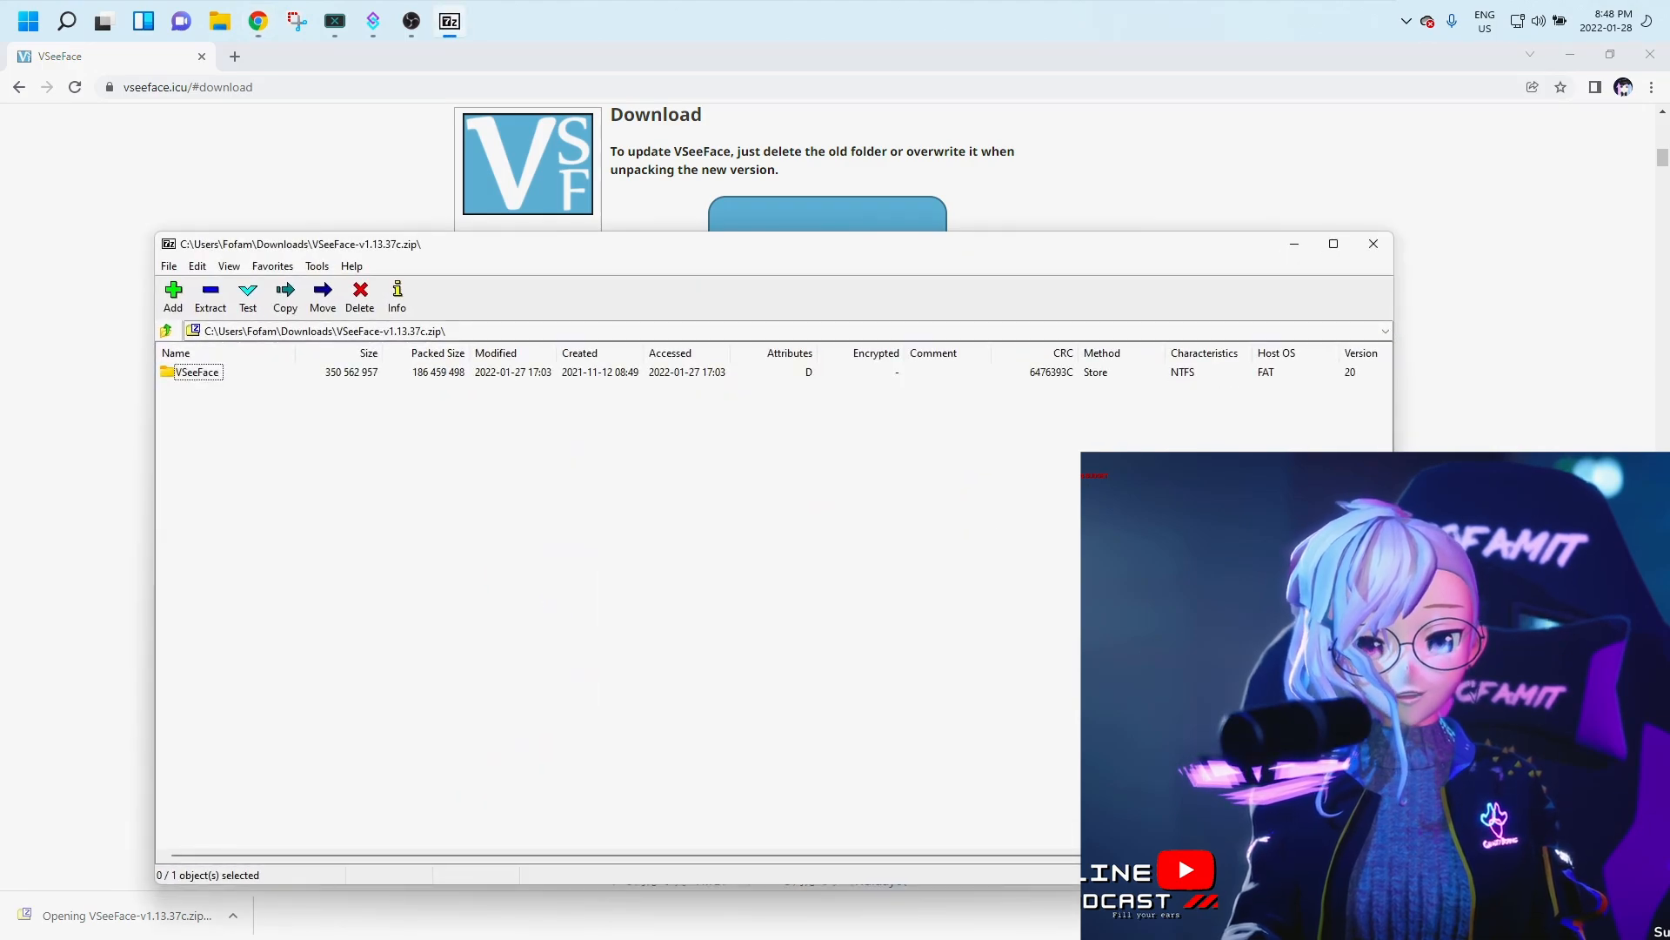
- Extract the VSeeFace folder from the archive to the Acer (C:) drive, replacing existing files, and close the archive
click(583, 591)
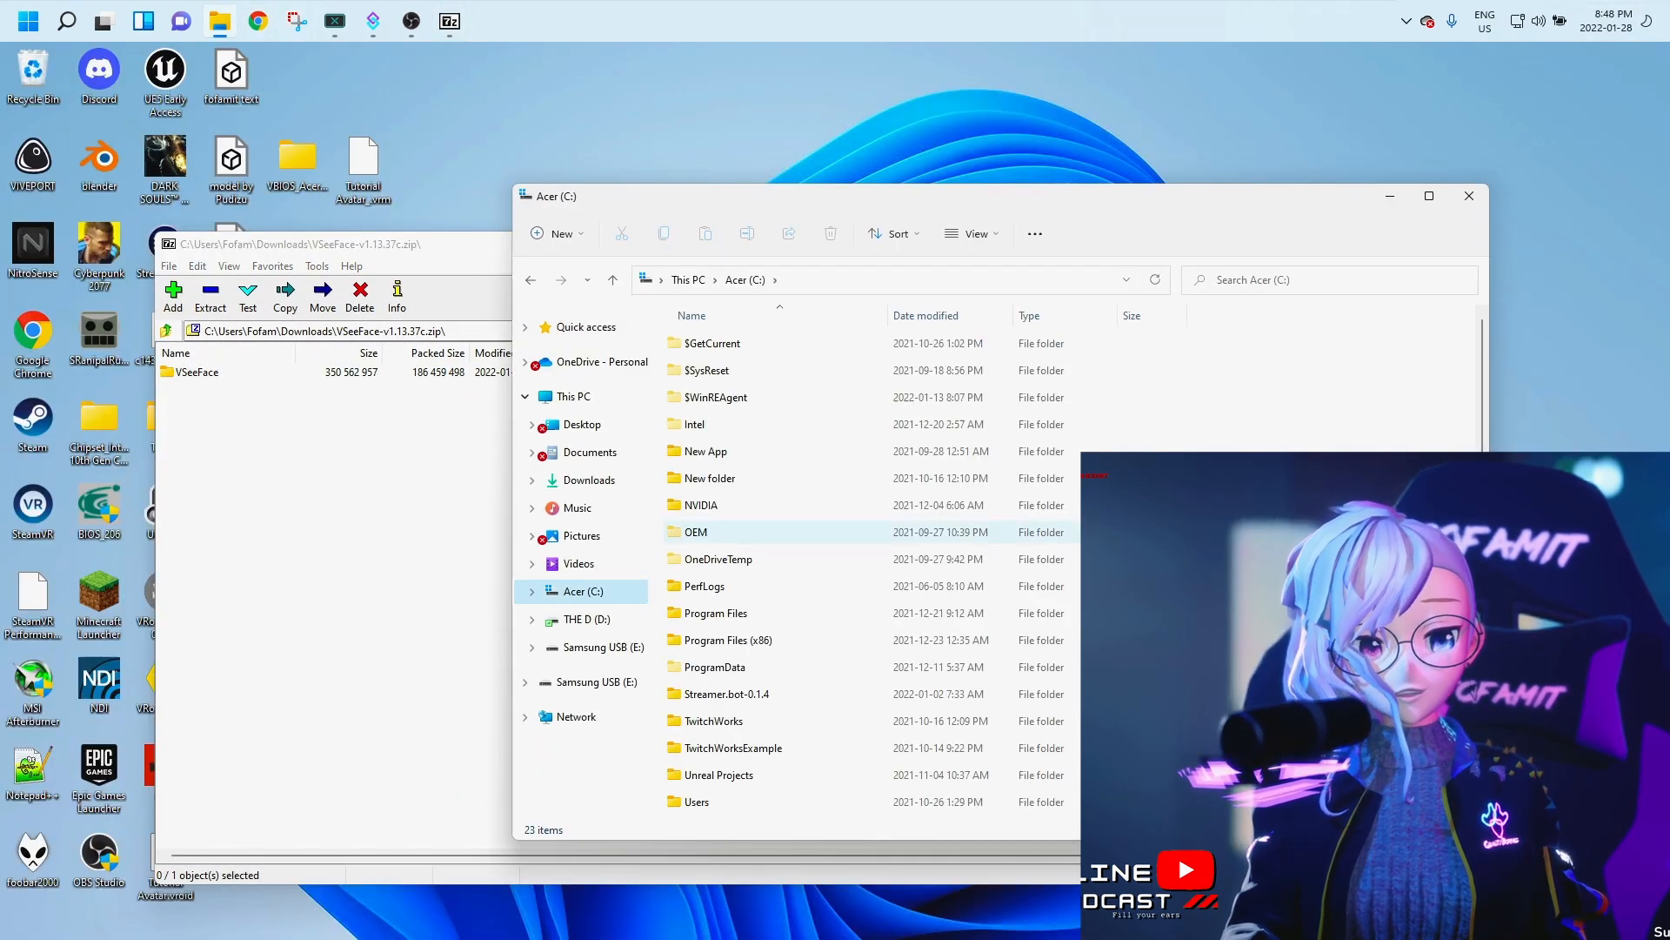
scroll(826, 536, down, 2)
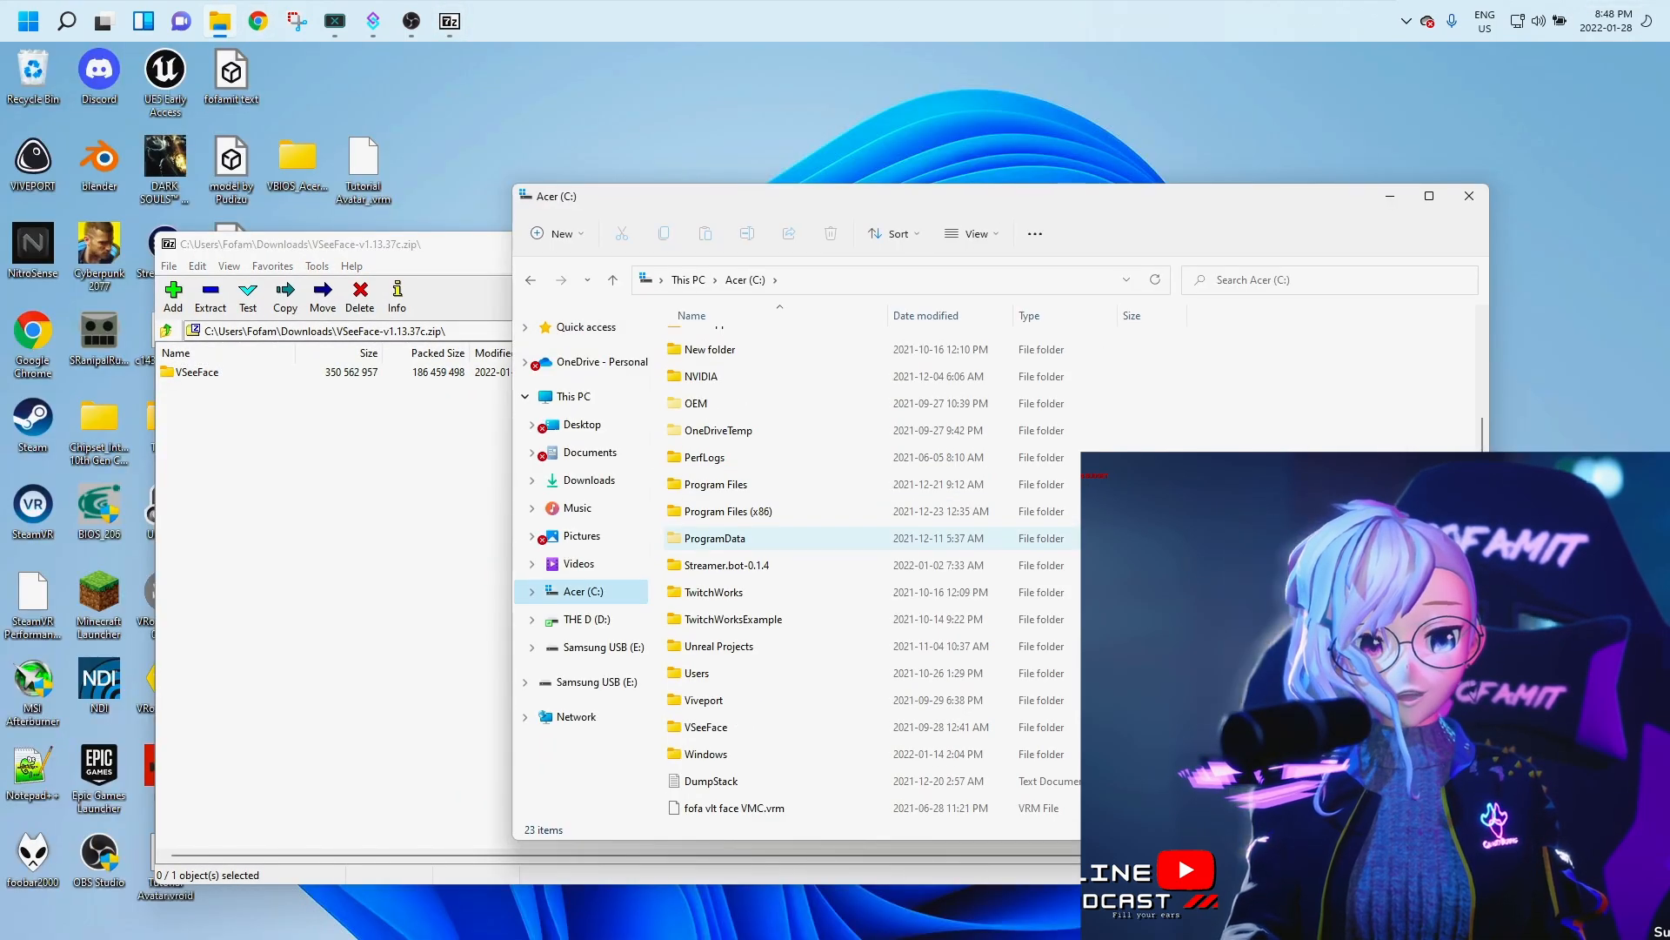
drag(197, 372, 1436, 392)
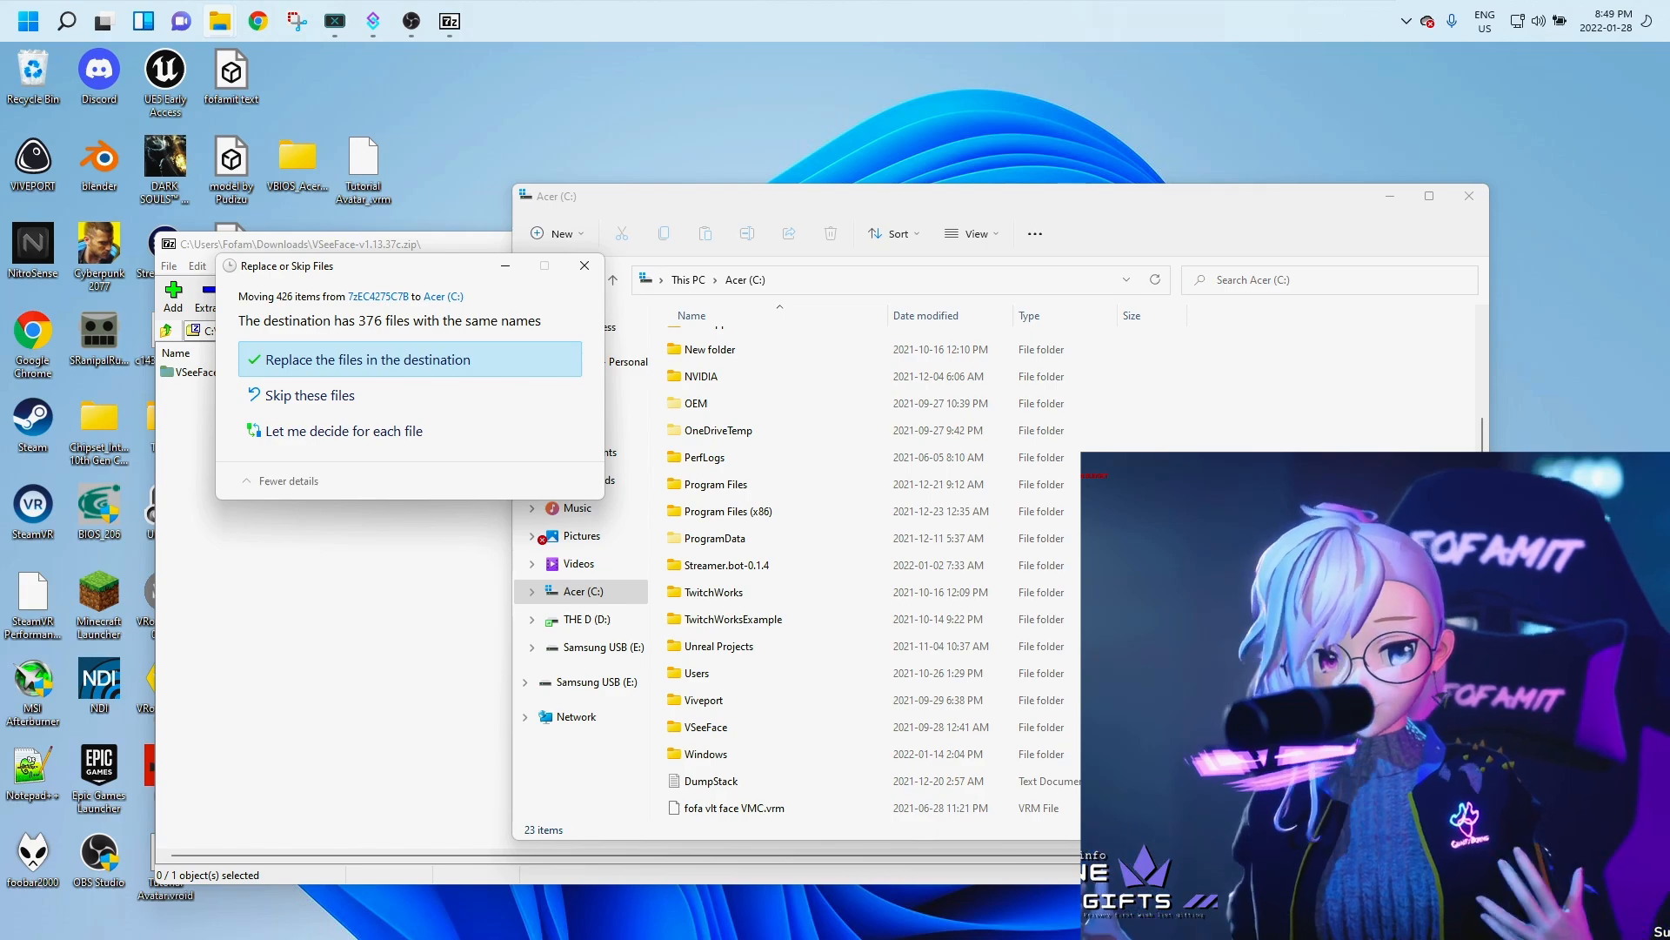
key(Return)
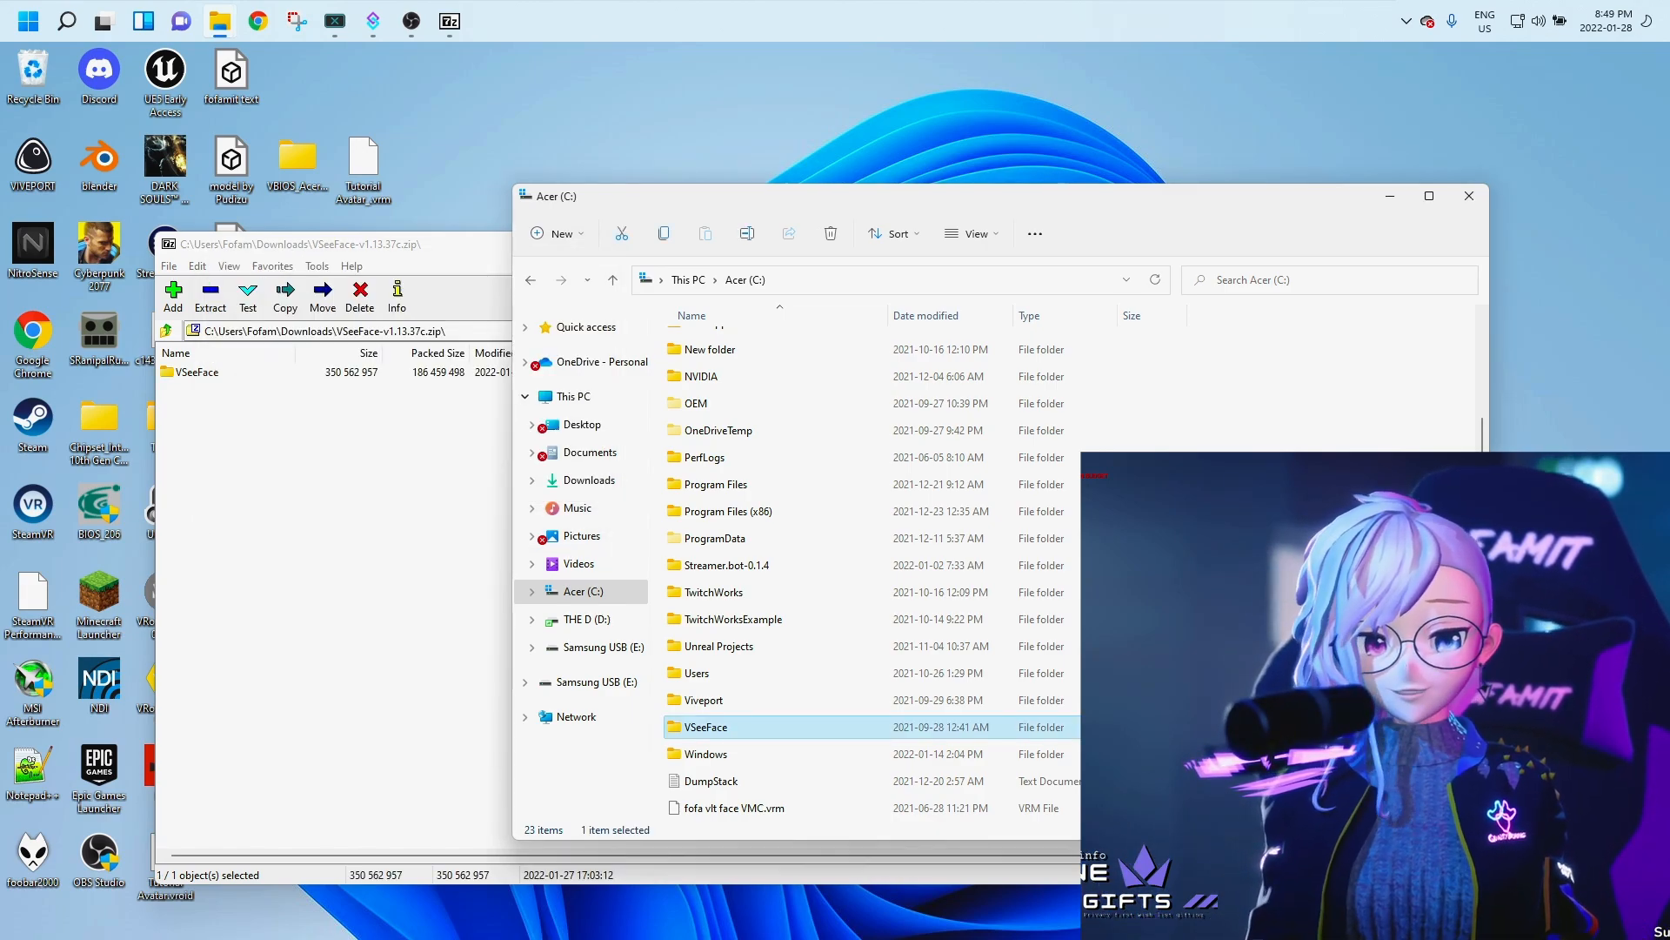
key(alt+Tab)
key(alt+F4)
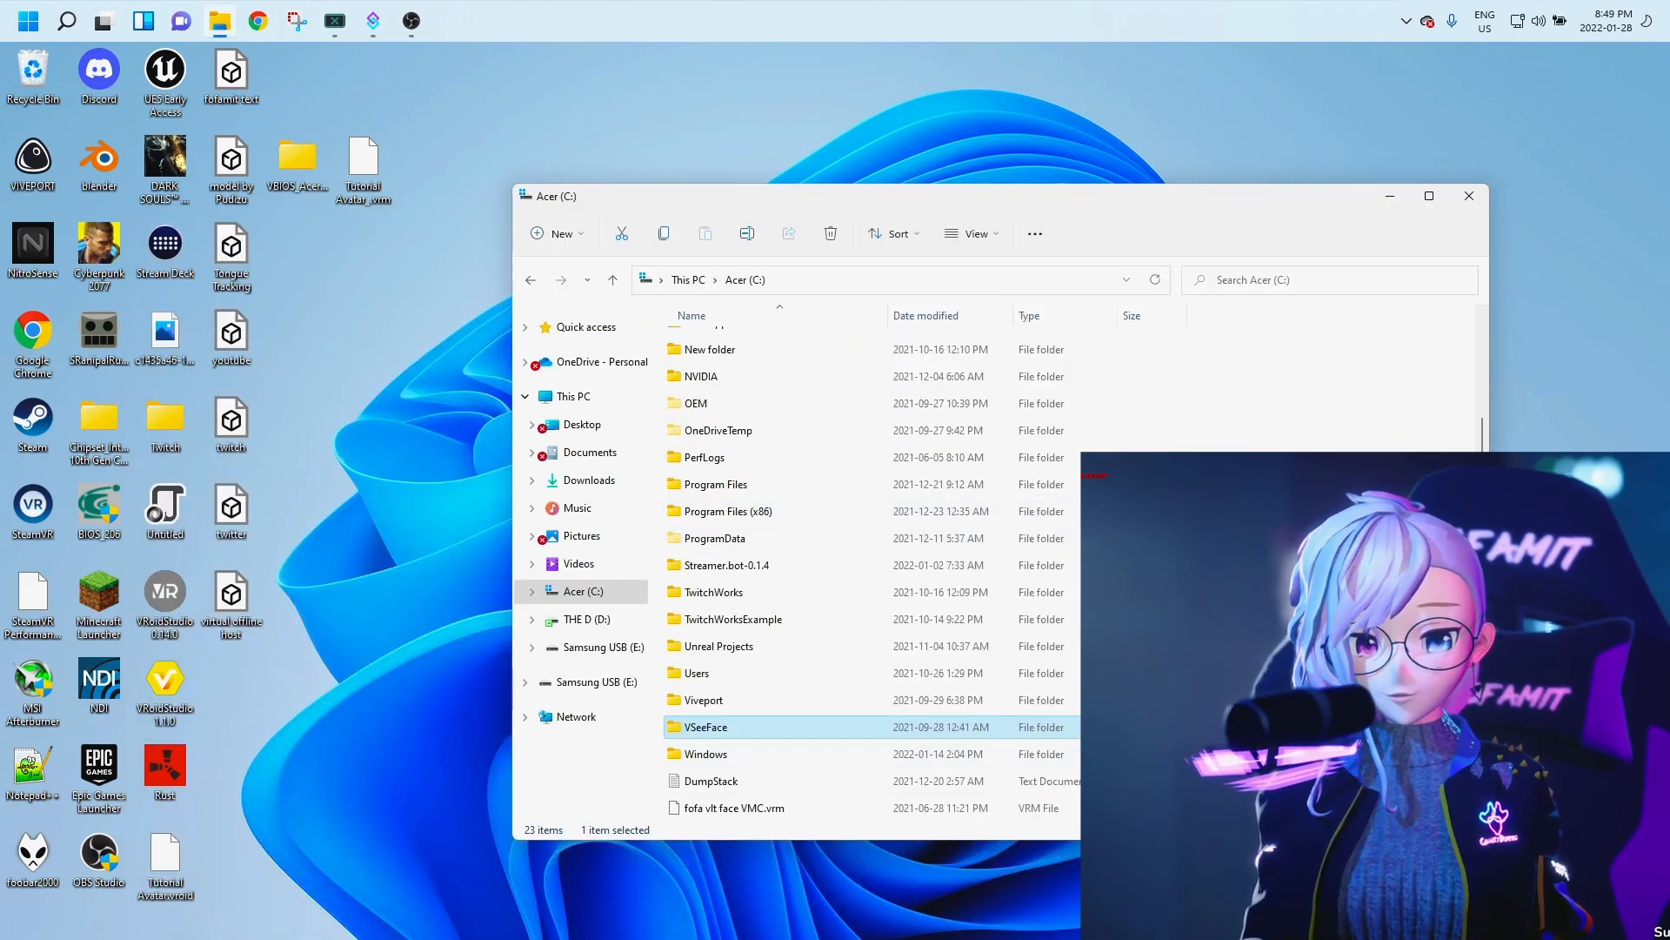
- Launch VSeeFace from its folder on the C: drive and page through the OBS transparency and Hide UI tutorials
key(Return)
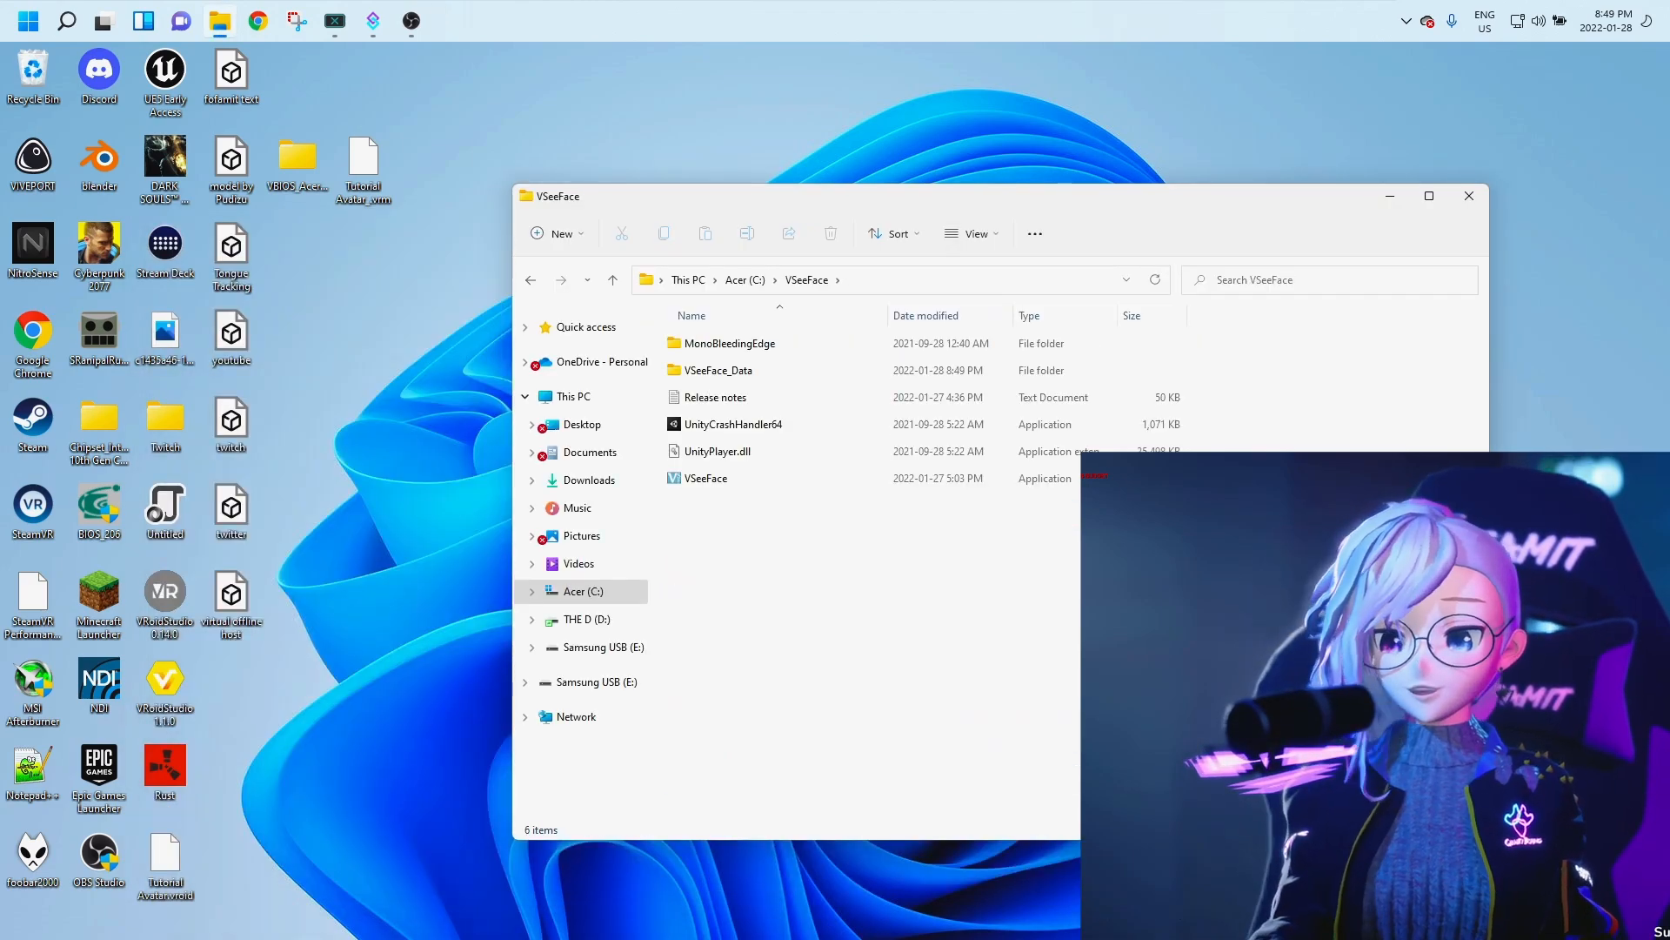
click(705, 477)
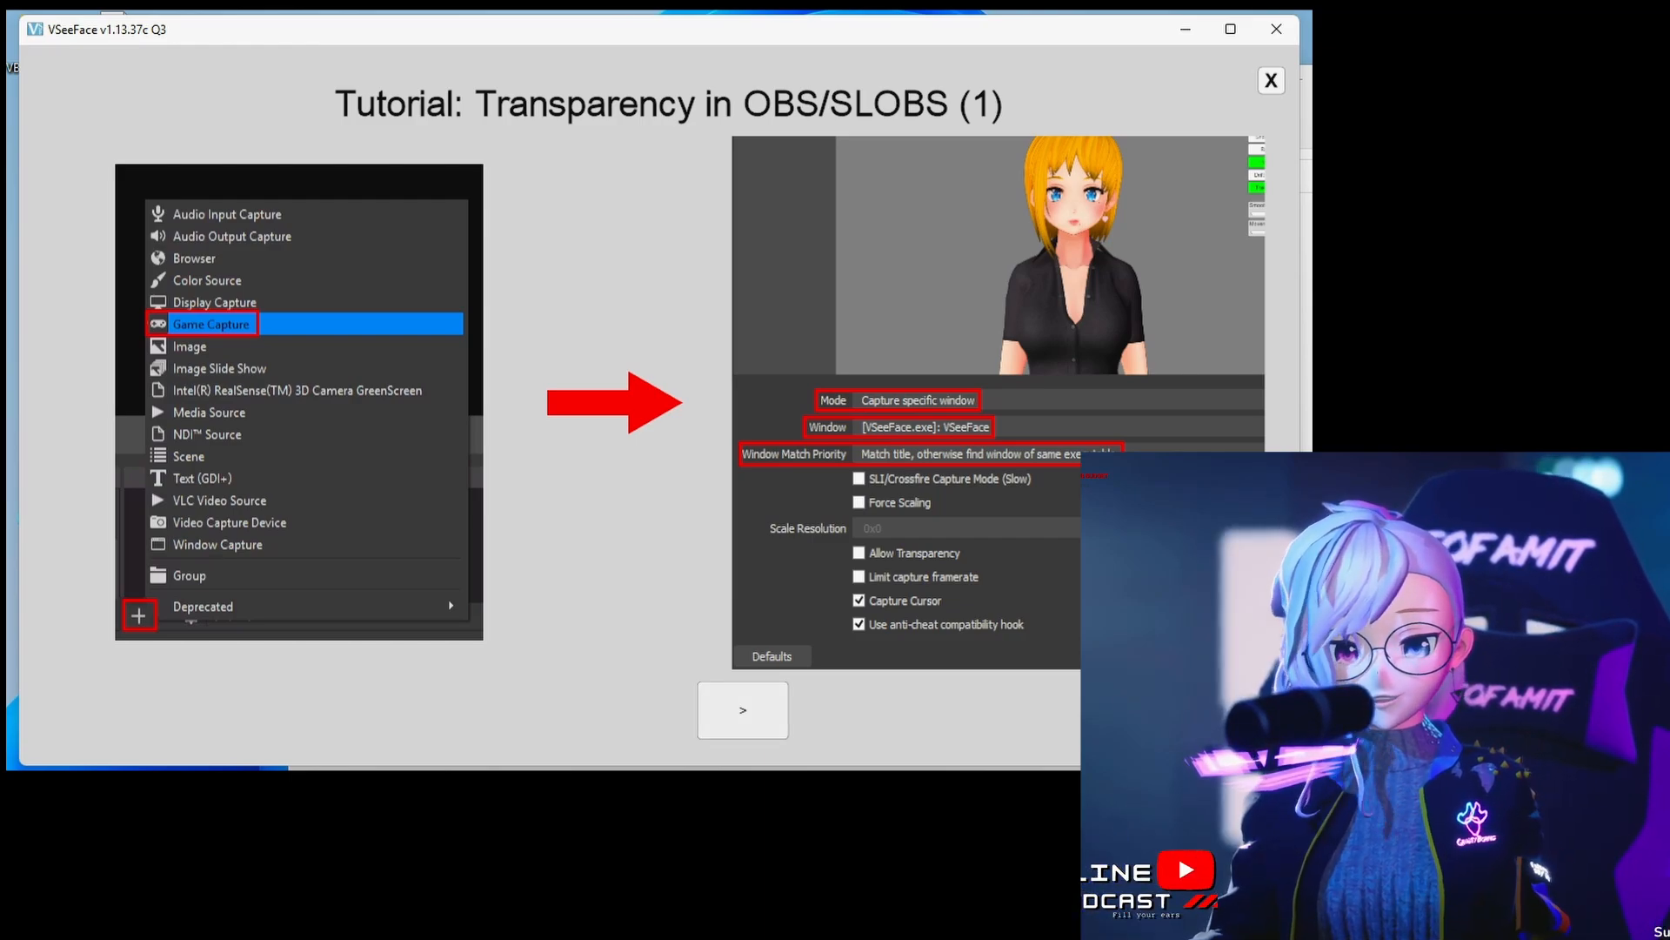
click(742, 709)
click(745, 709)
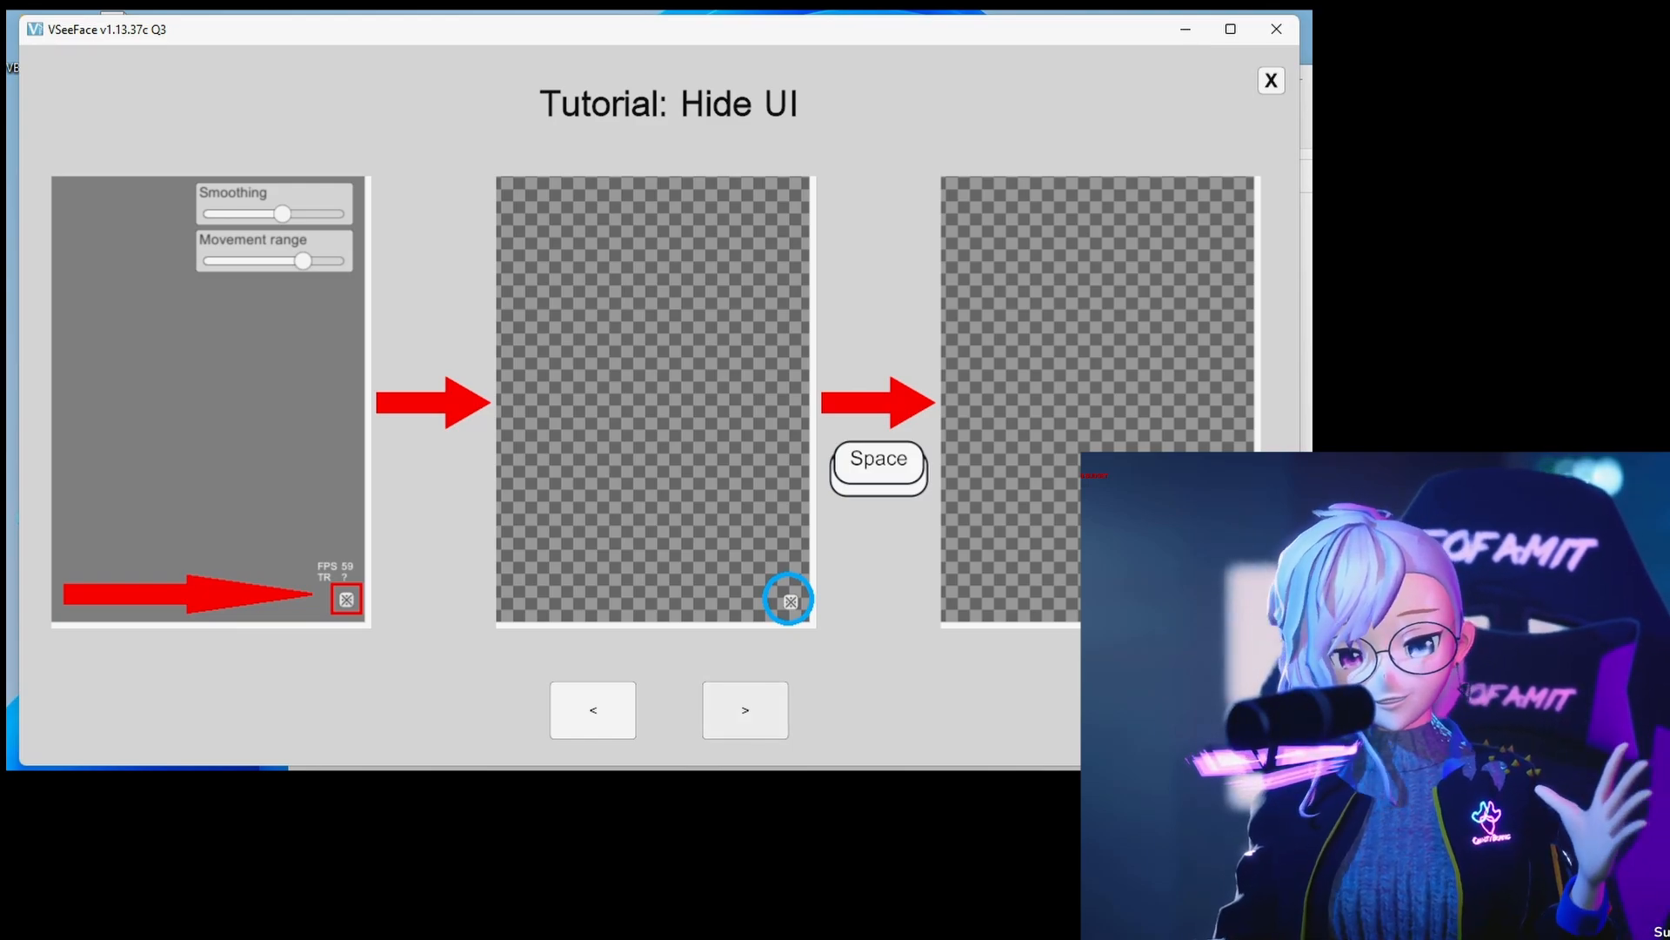
click(745, 709)
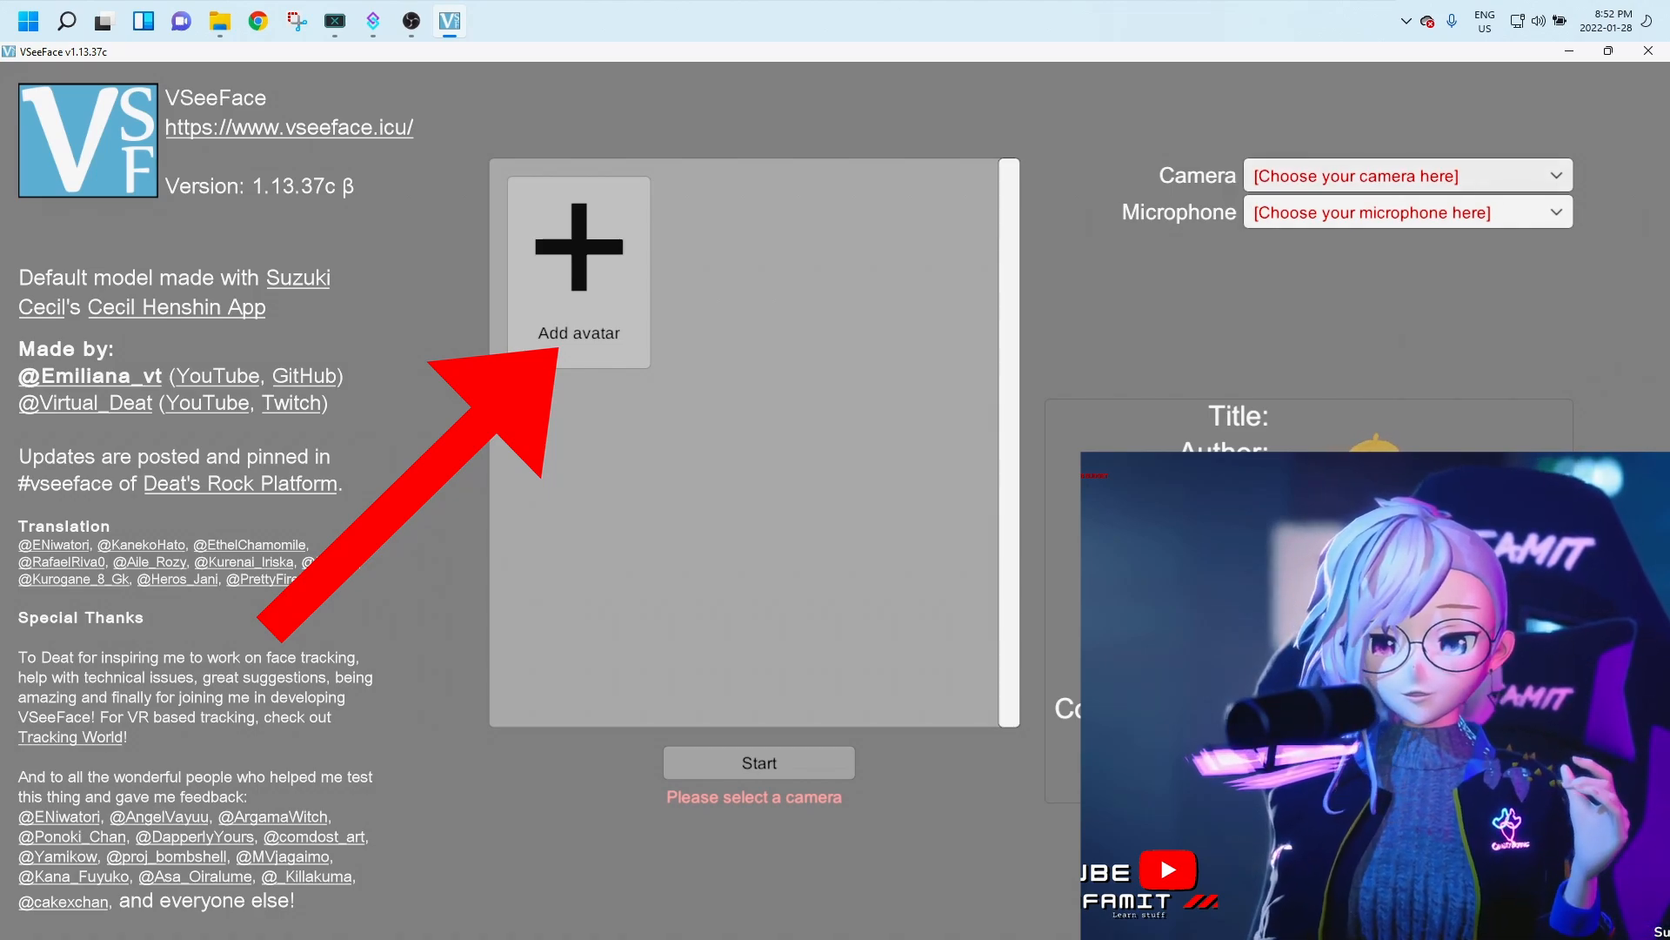
- Choose OBS Virtual Camera as the camera and Chat Mic (2- TC-Helicon GoXLR Mini) as the microphone
click(1407, 175)
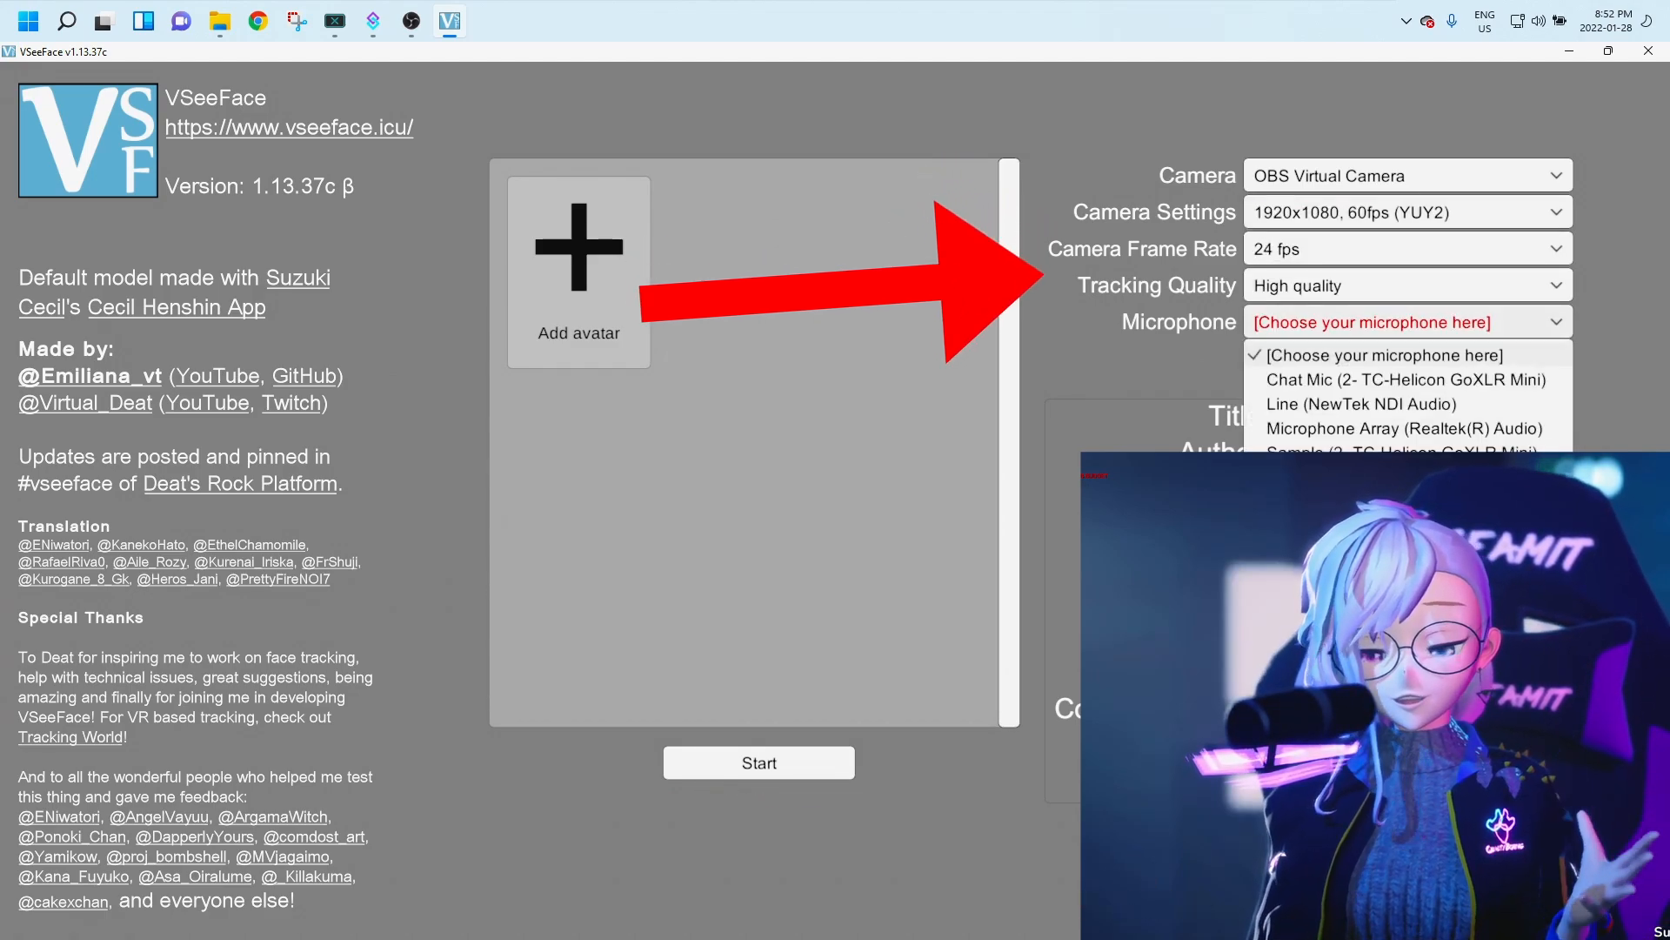
click(1406, 379)
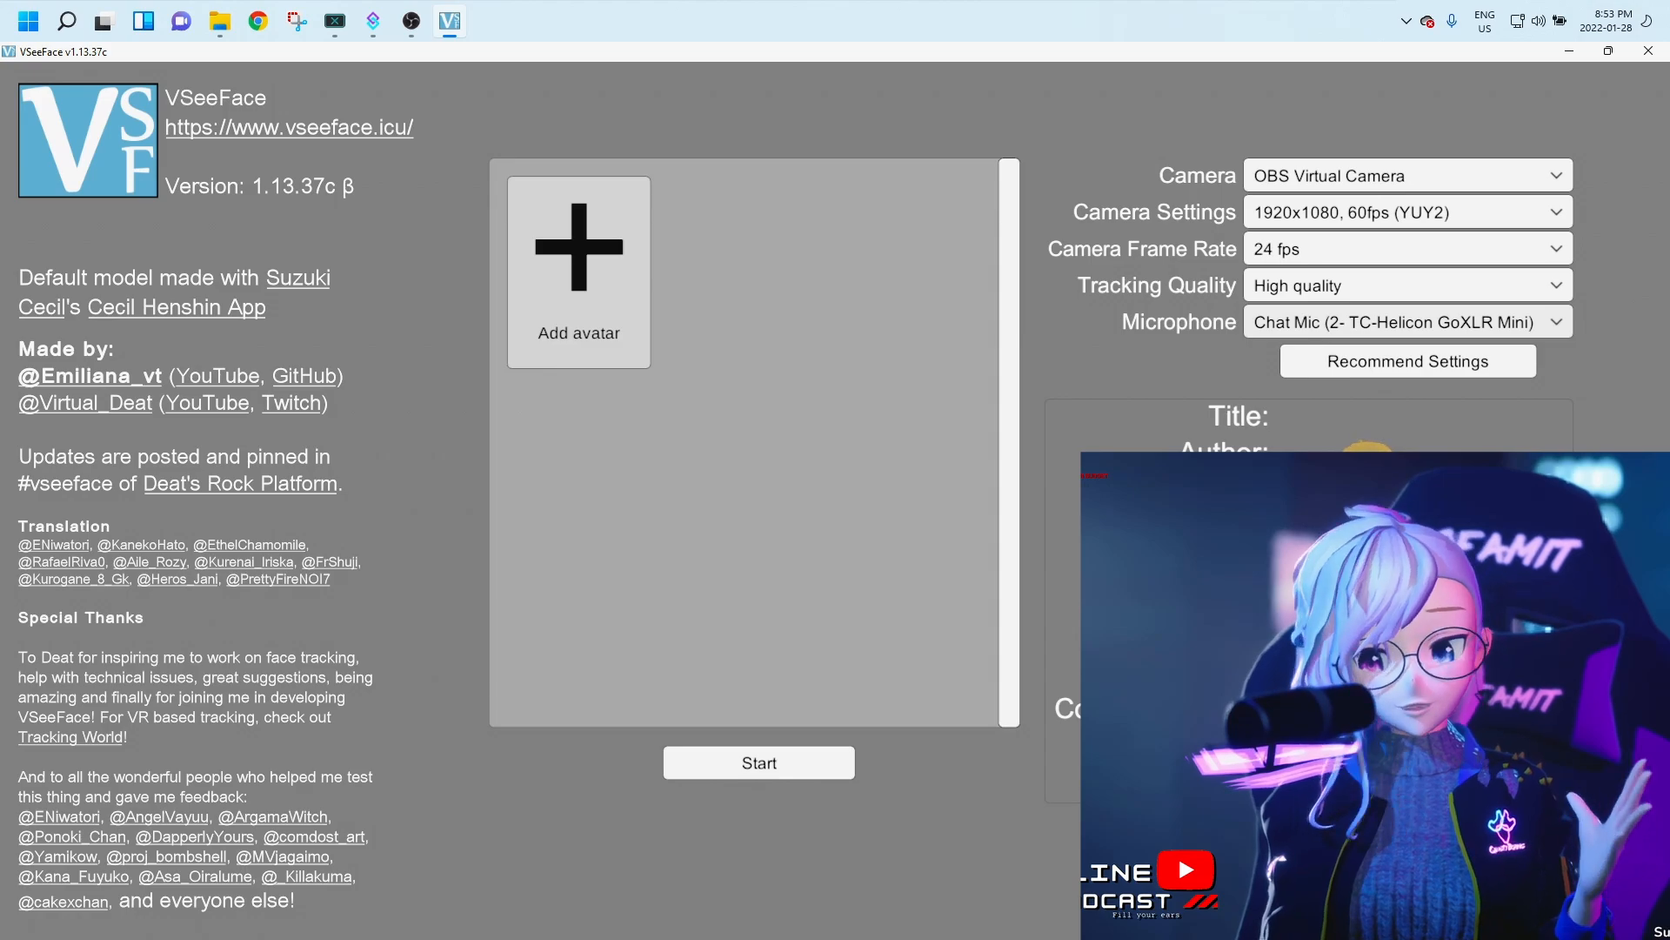
- Add the "Fofamit New Temp Design" VRM avatar to the avatar list and select it
click(578, 344)
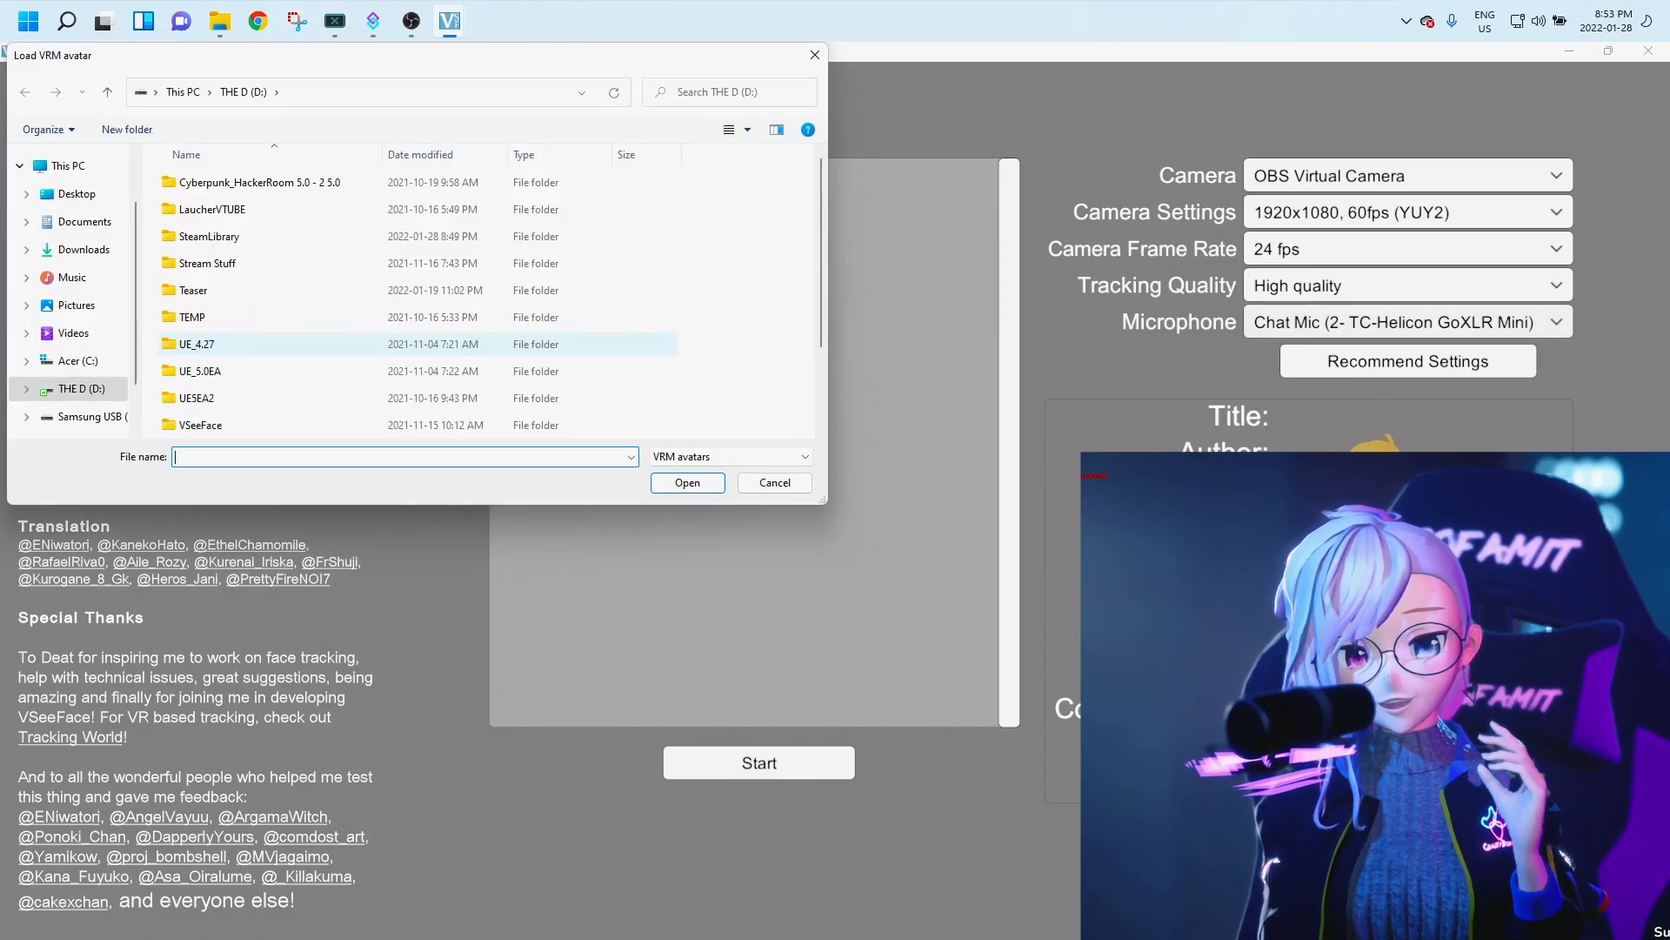
key(Escape)
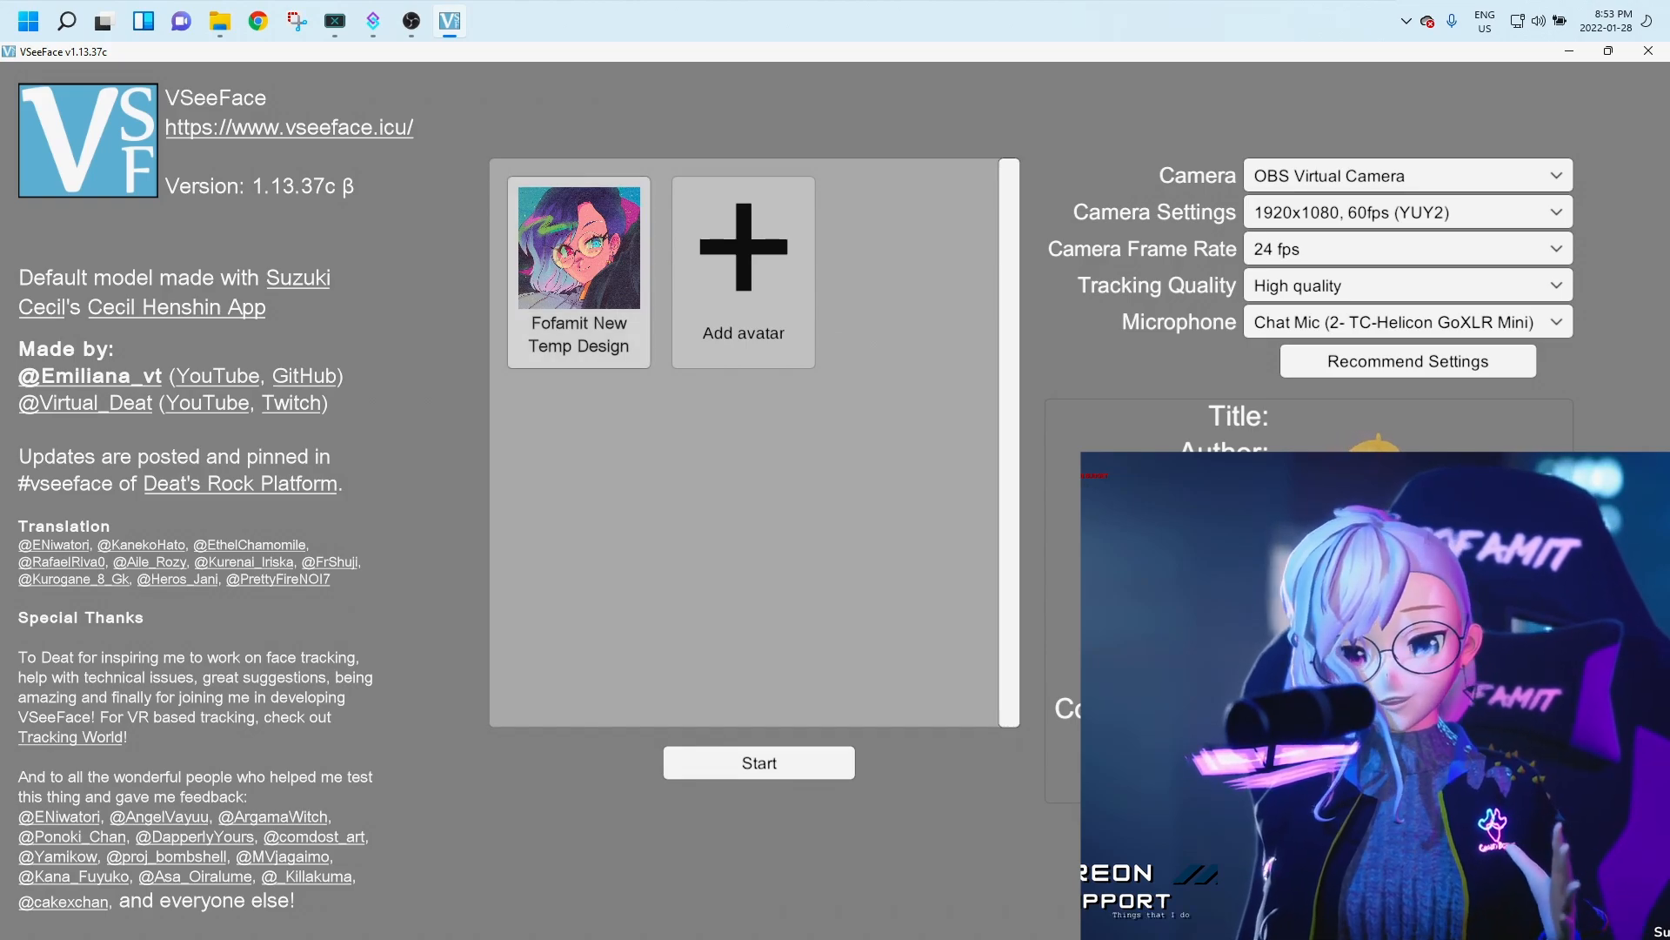
click(579, 272)
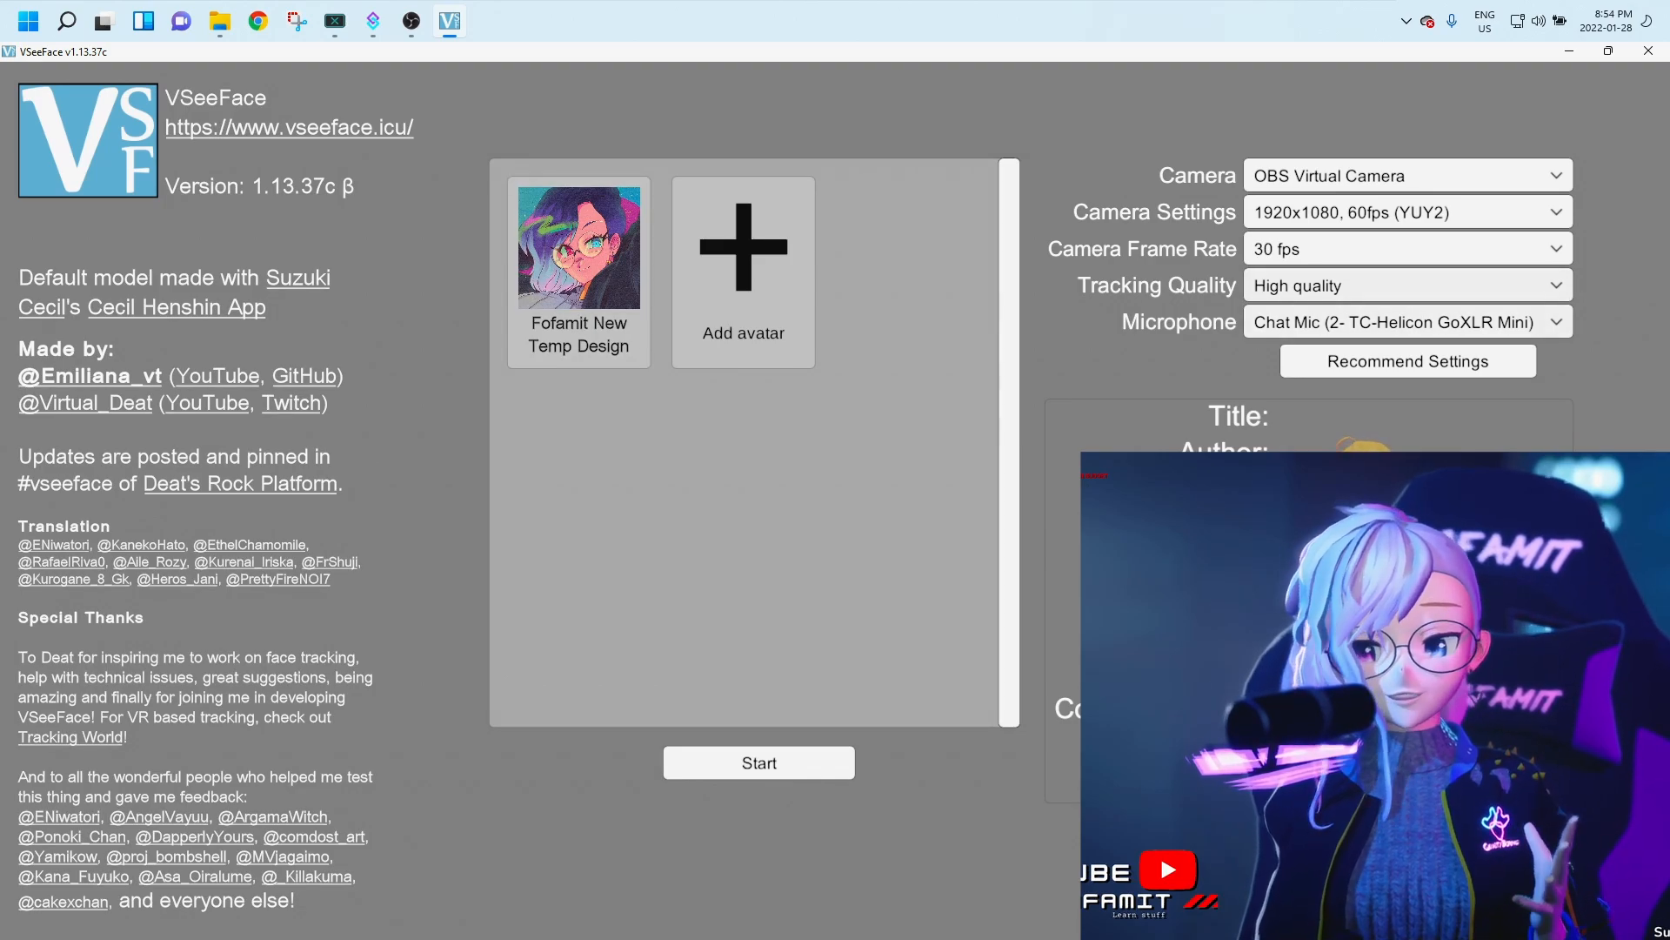
- Set the tracking quality to High quality (wink support) and start the session with the Fofamit New Temp Design avatar
click(1407, 285)
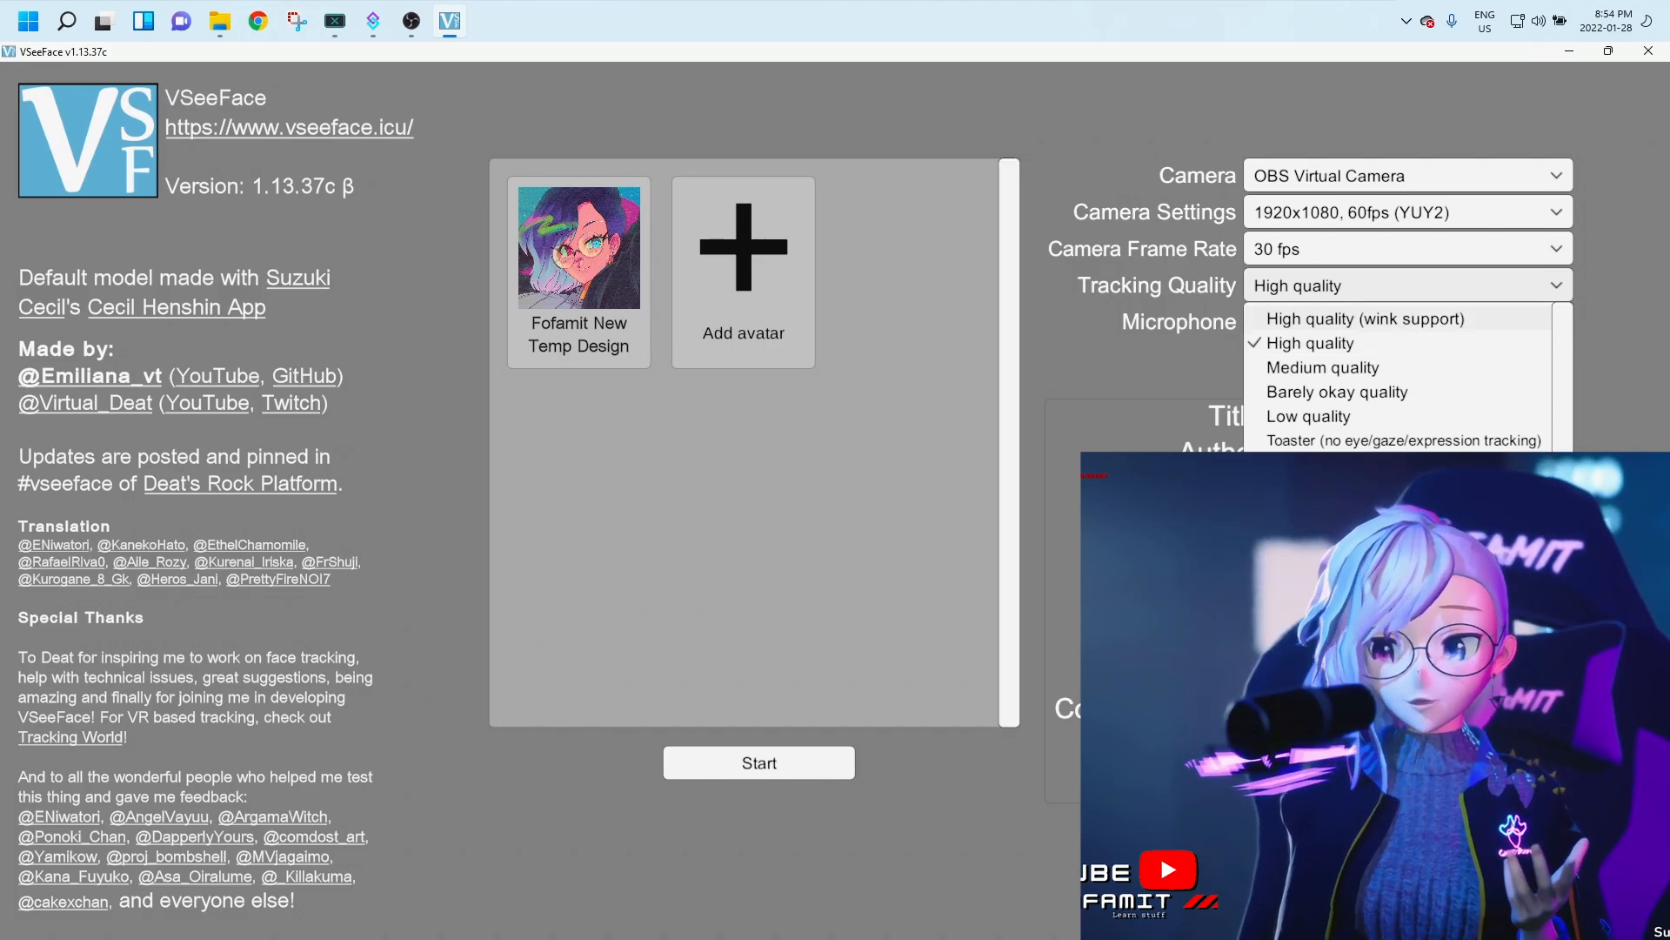
click(1366, 319)
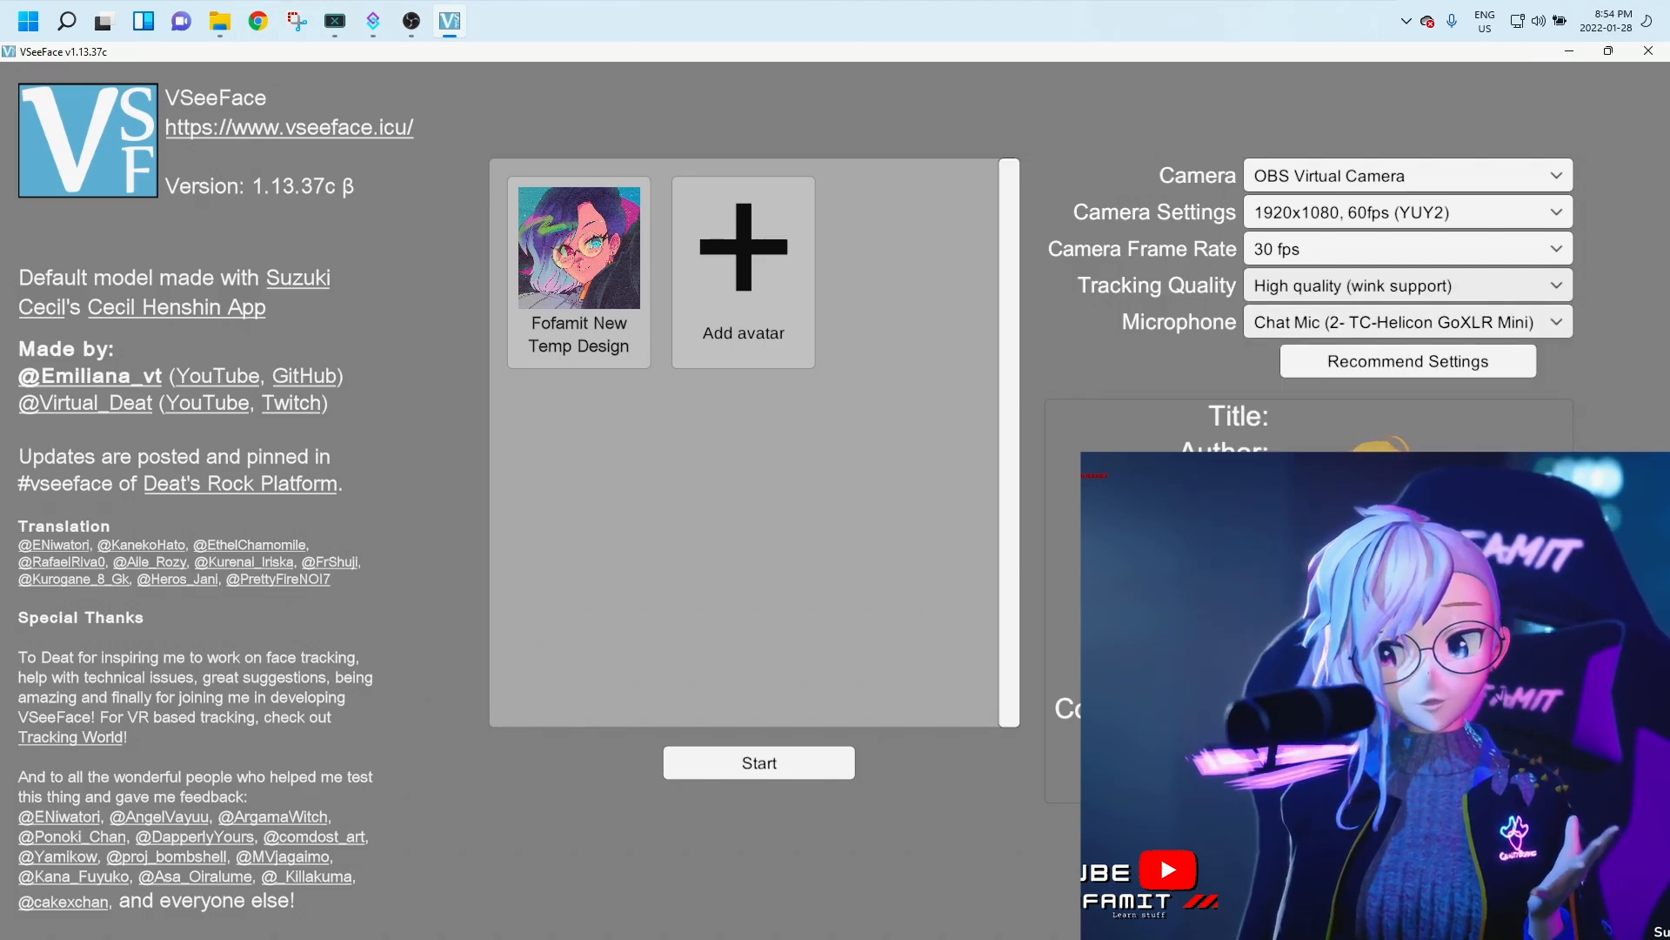
click(578, 270)
click(759, 763)
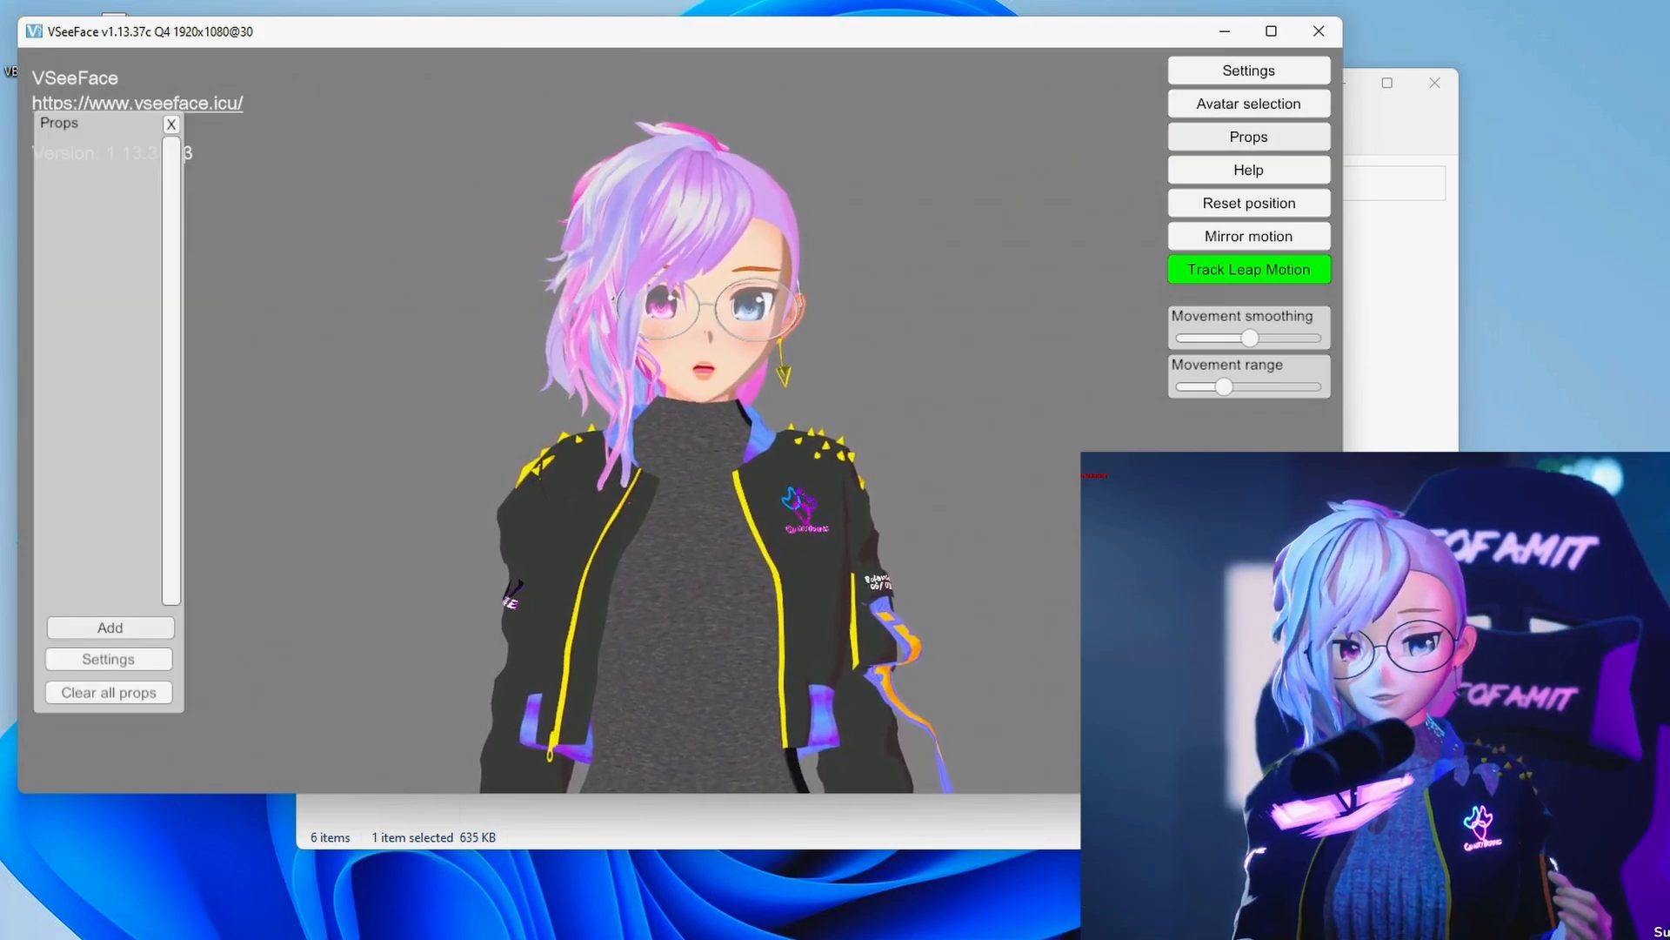
- Add the black image with the pink and blue logo as a prop and move it on the avatar
click(109, 628)
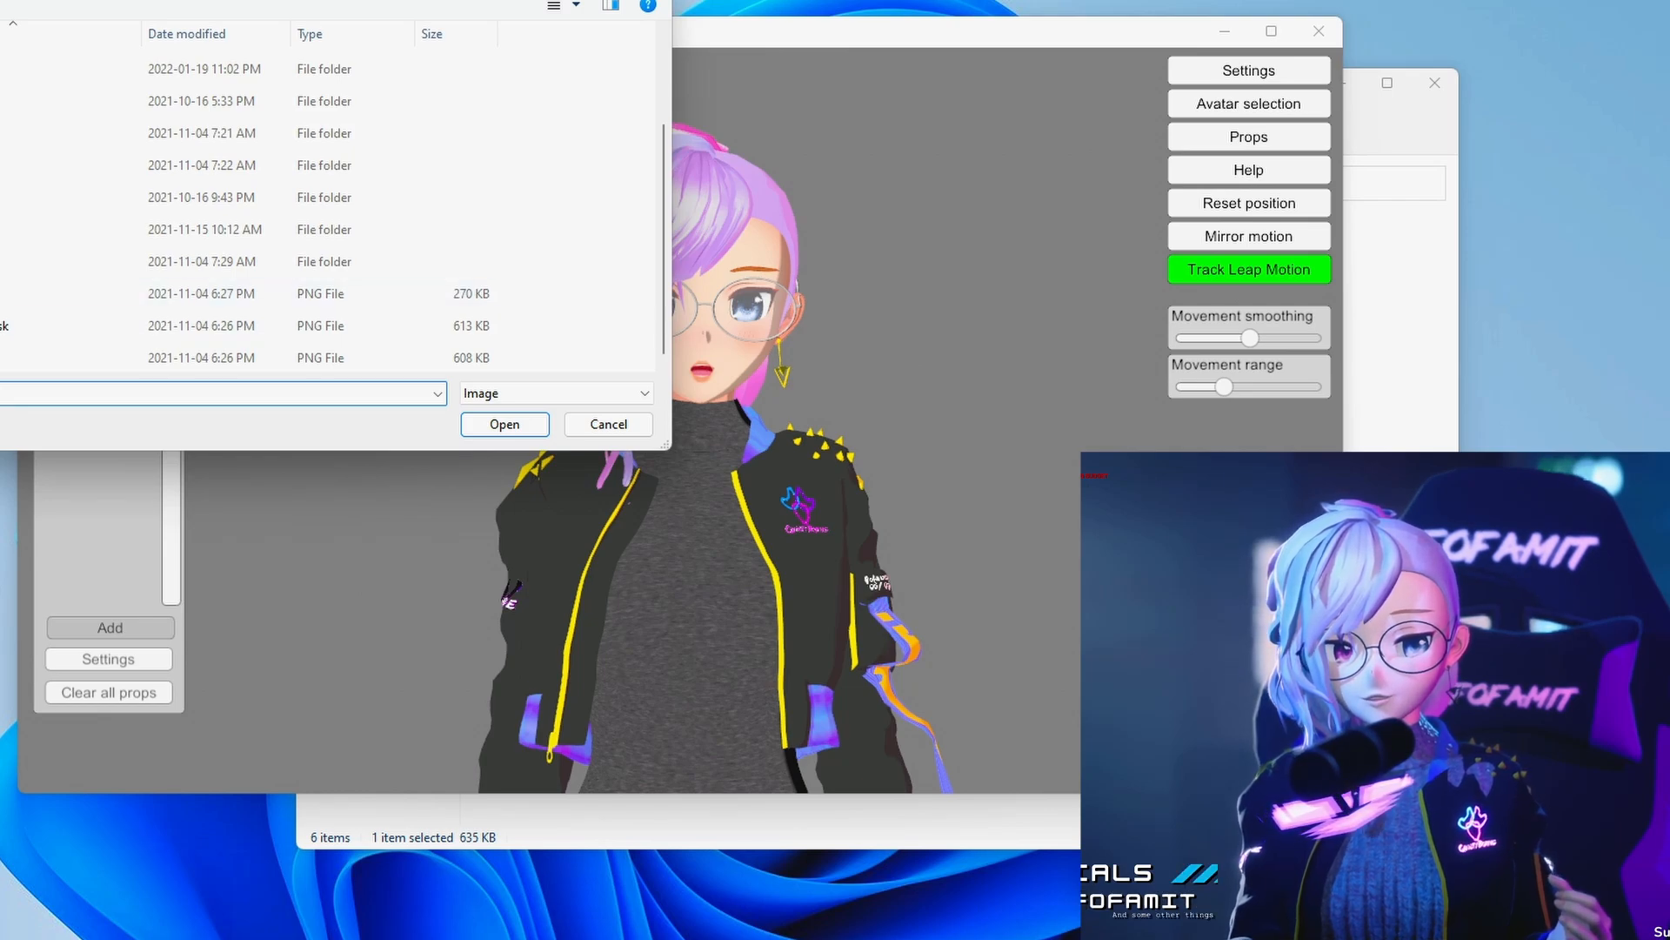
click(247, 325)
click(504, 424)
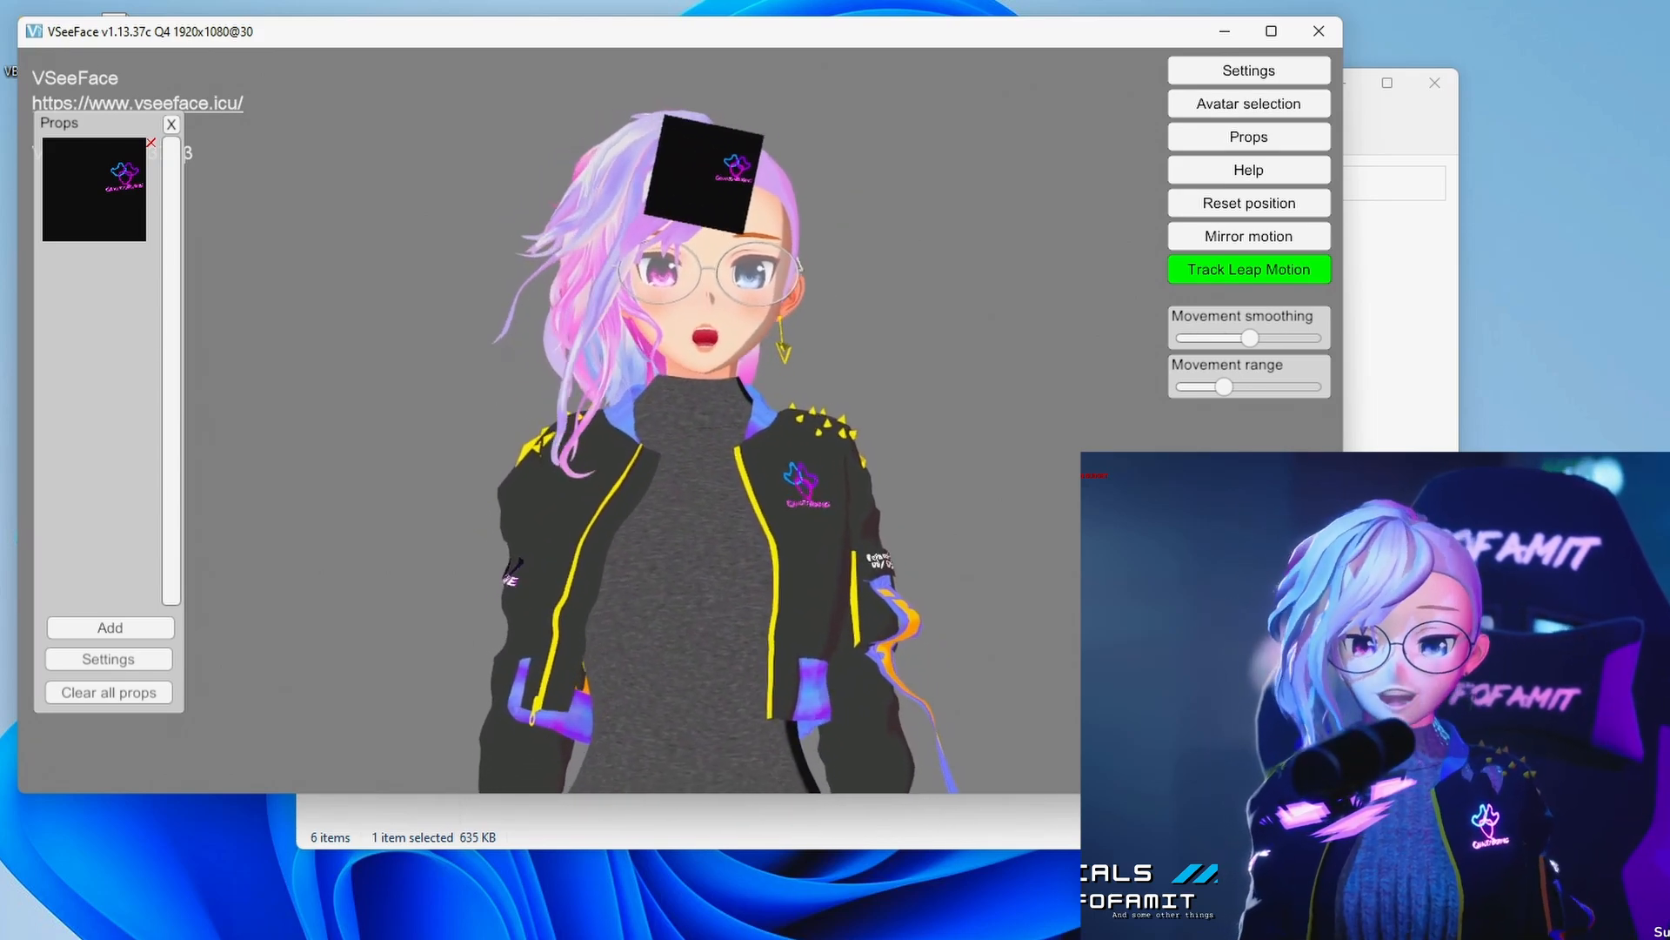
drag(741, 217, 759, 449)
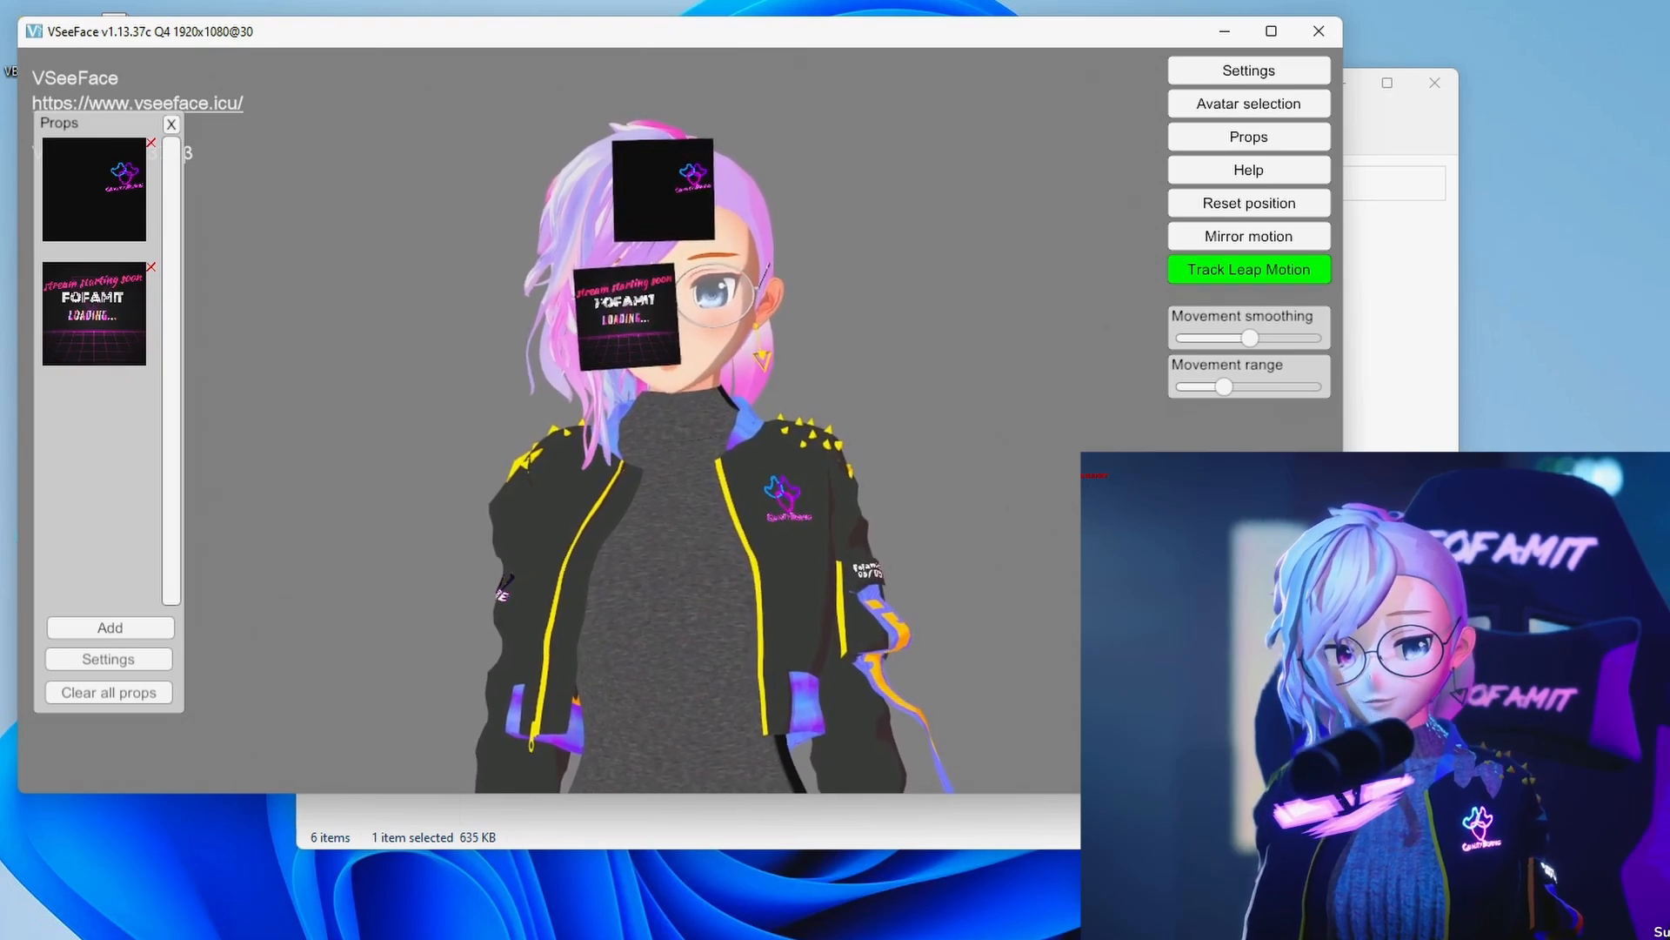
- Add another copy of the "stream starting soon" prop and reduce the props' distance to avatar to about mid-range
mouse_move(434, 579)
mouse_down()
mouse_move(220, 578)
mouse_move(422, 578)
mouse_up()
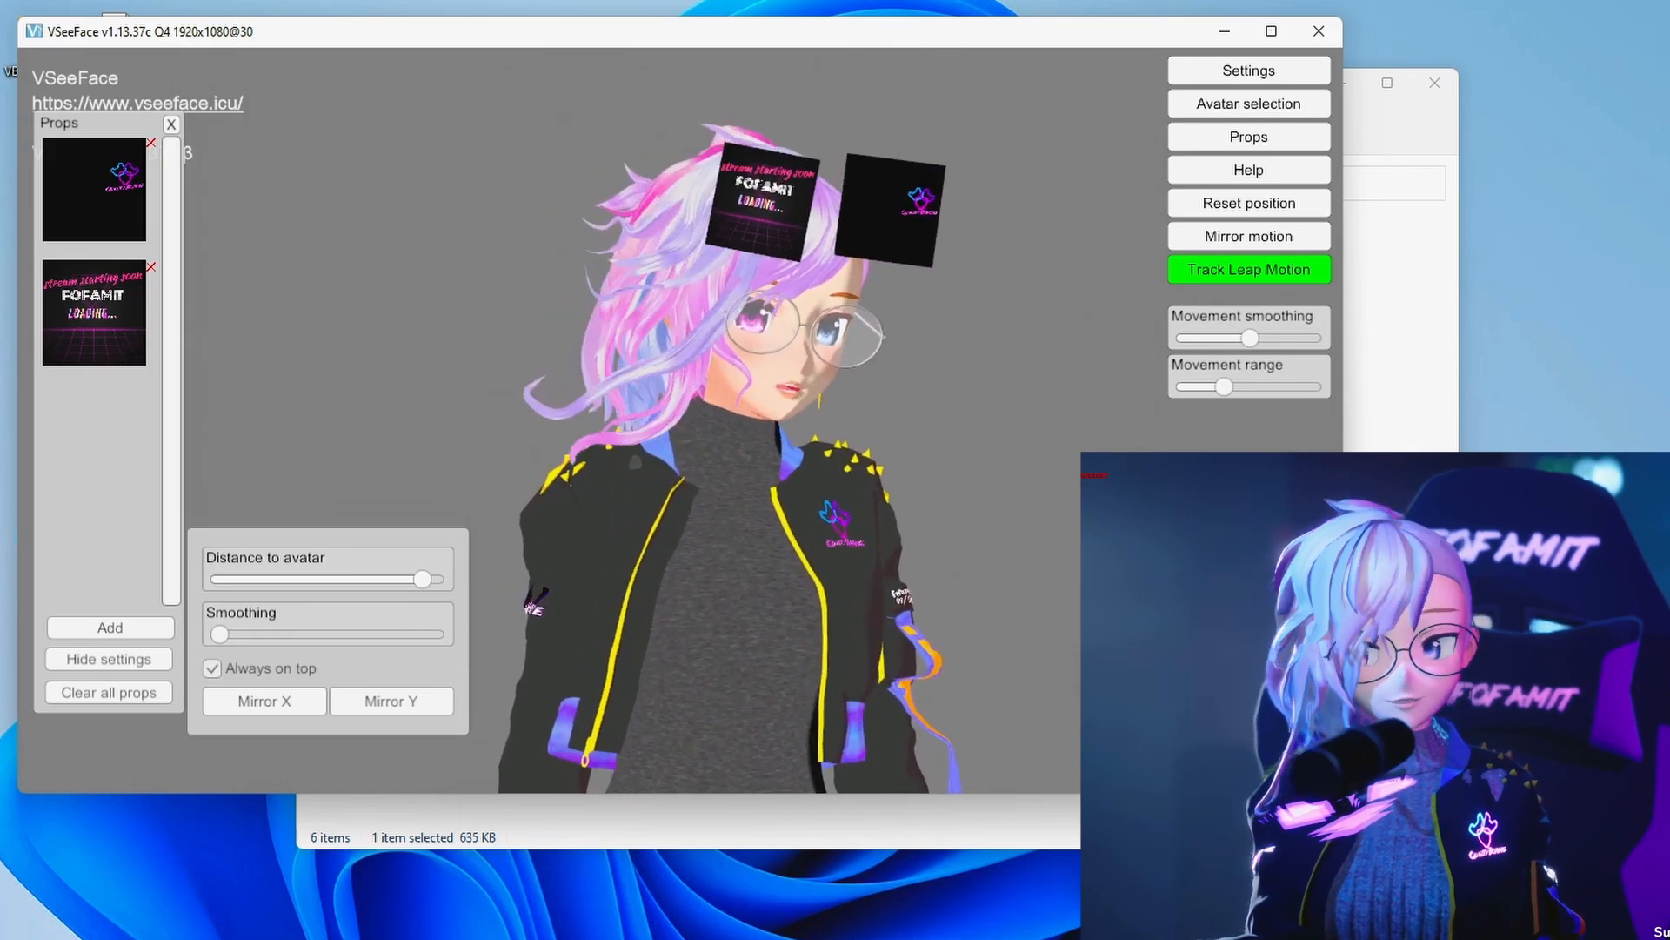
click(94, 312)
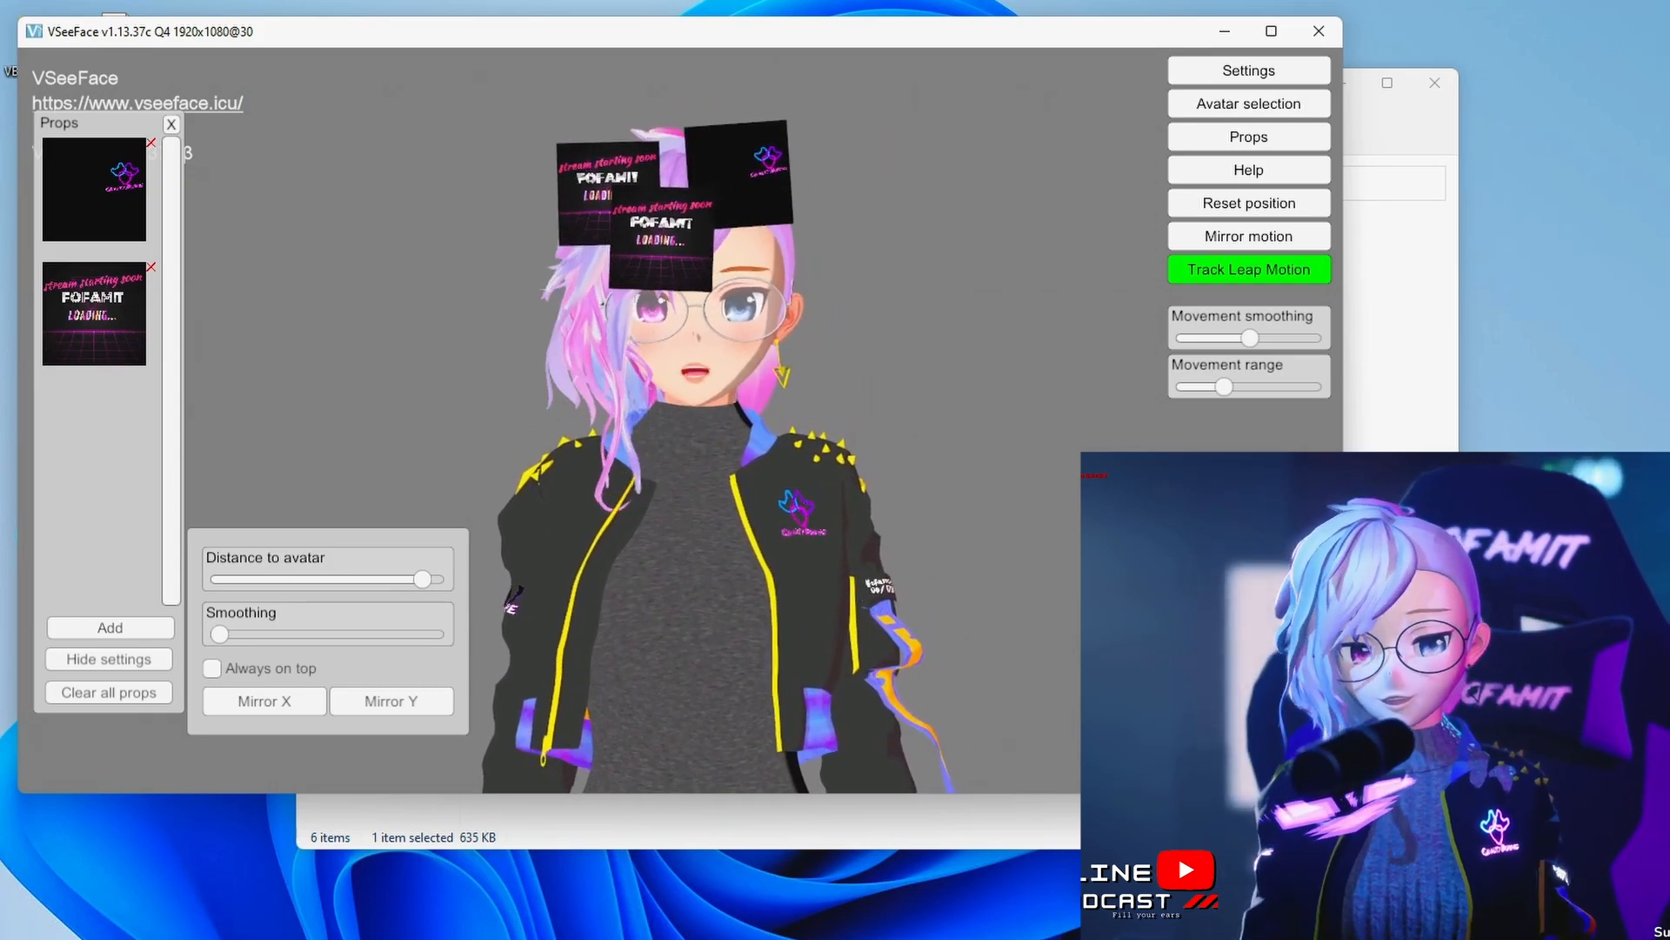
drag(422, 580, 323, 580)
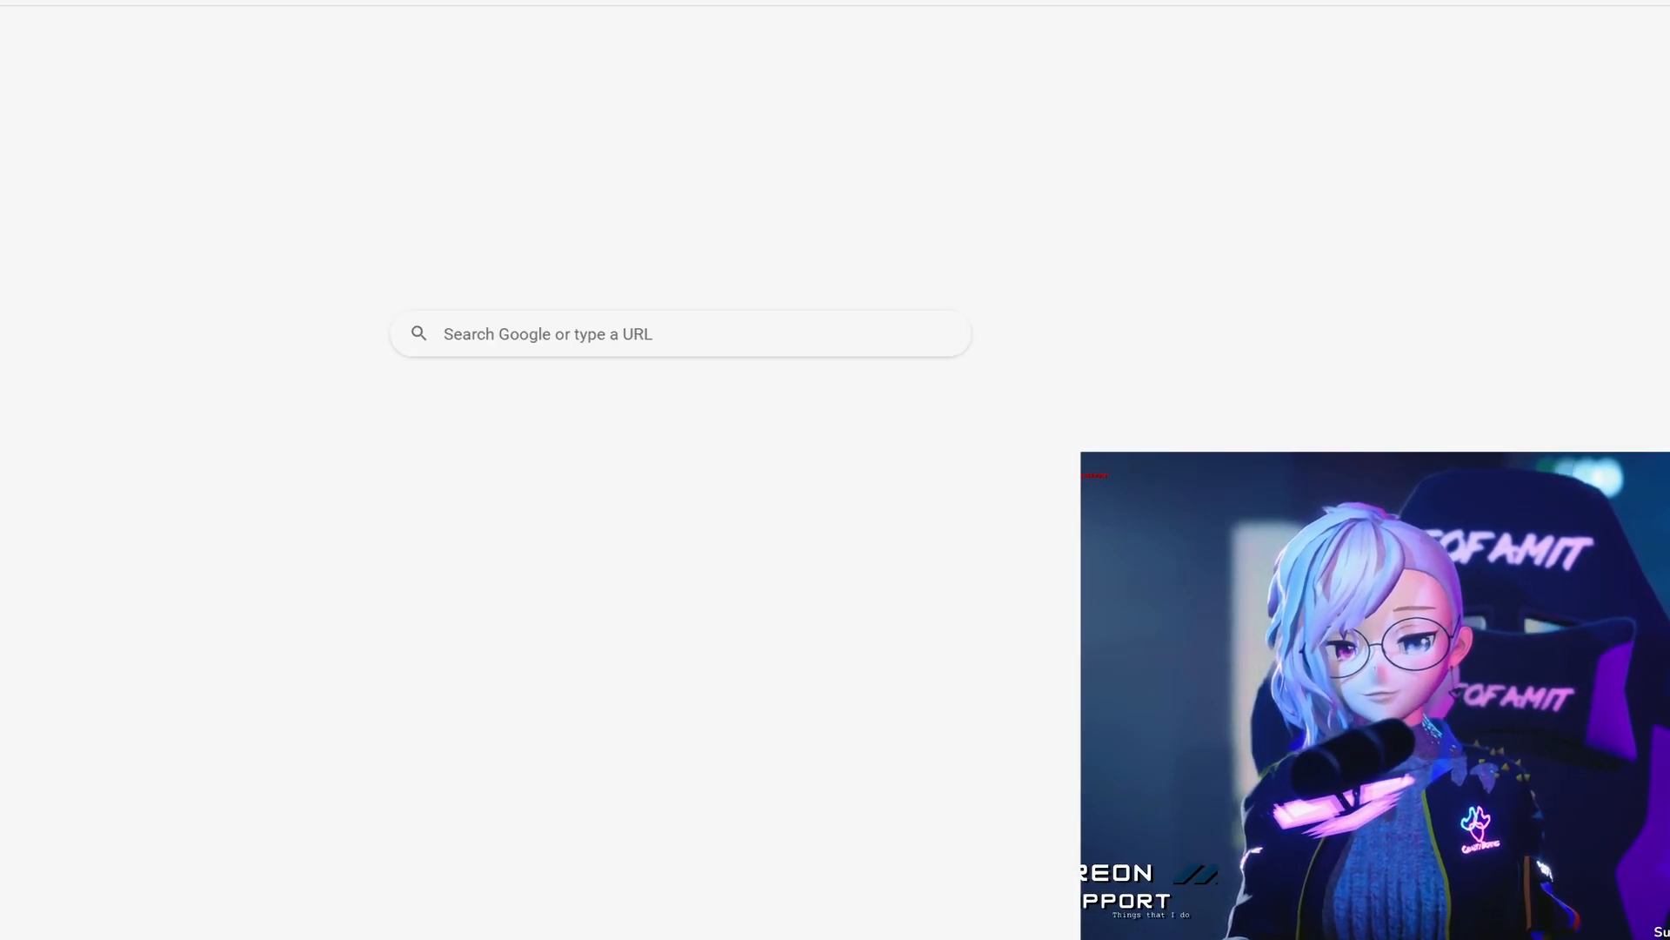
- Search Google Images in the browser for "glasses transparent"
text(glad)
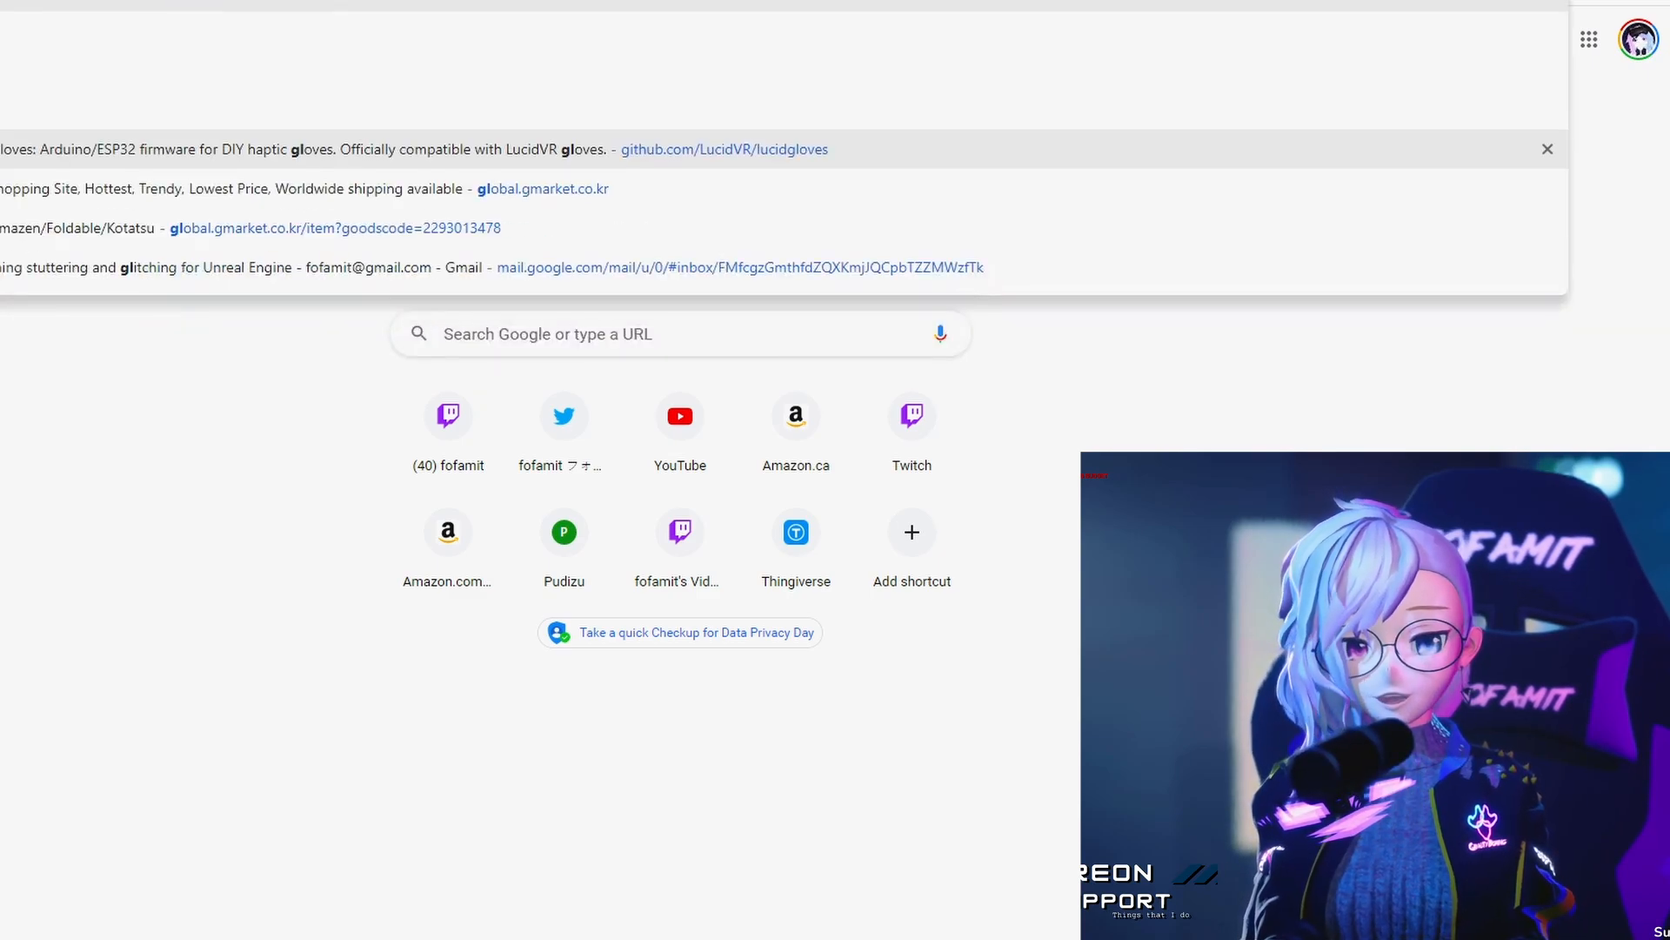
text(ses t)
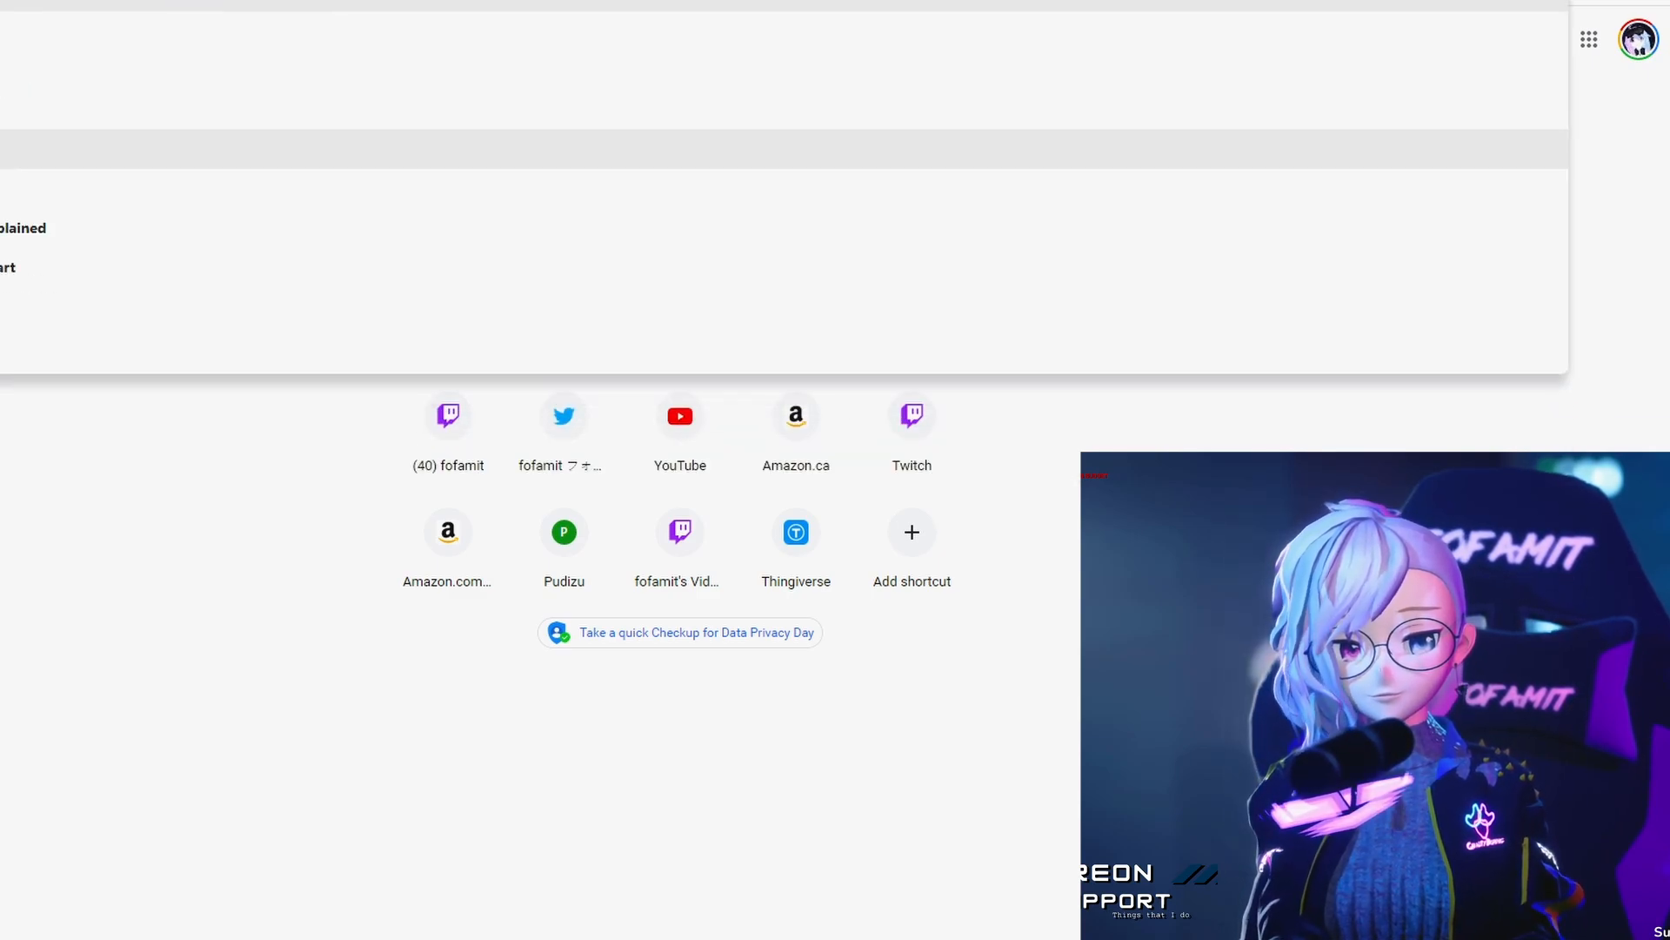
key(Return)
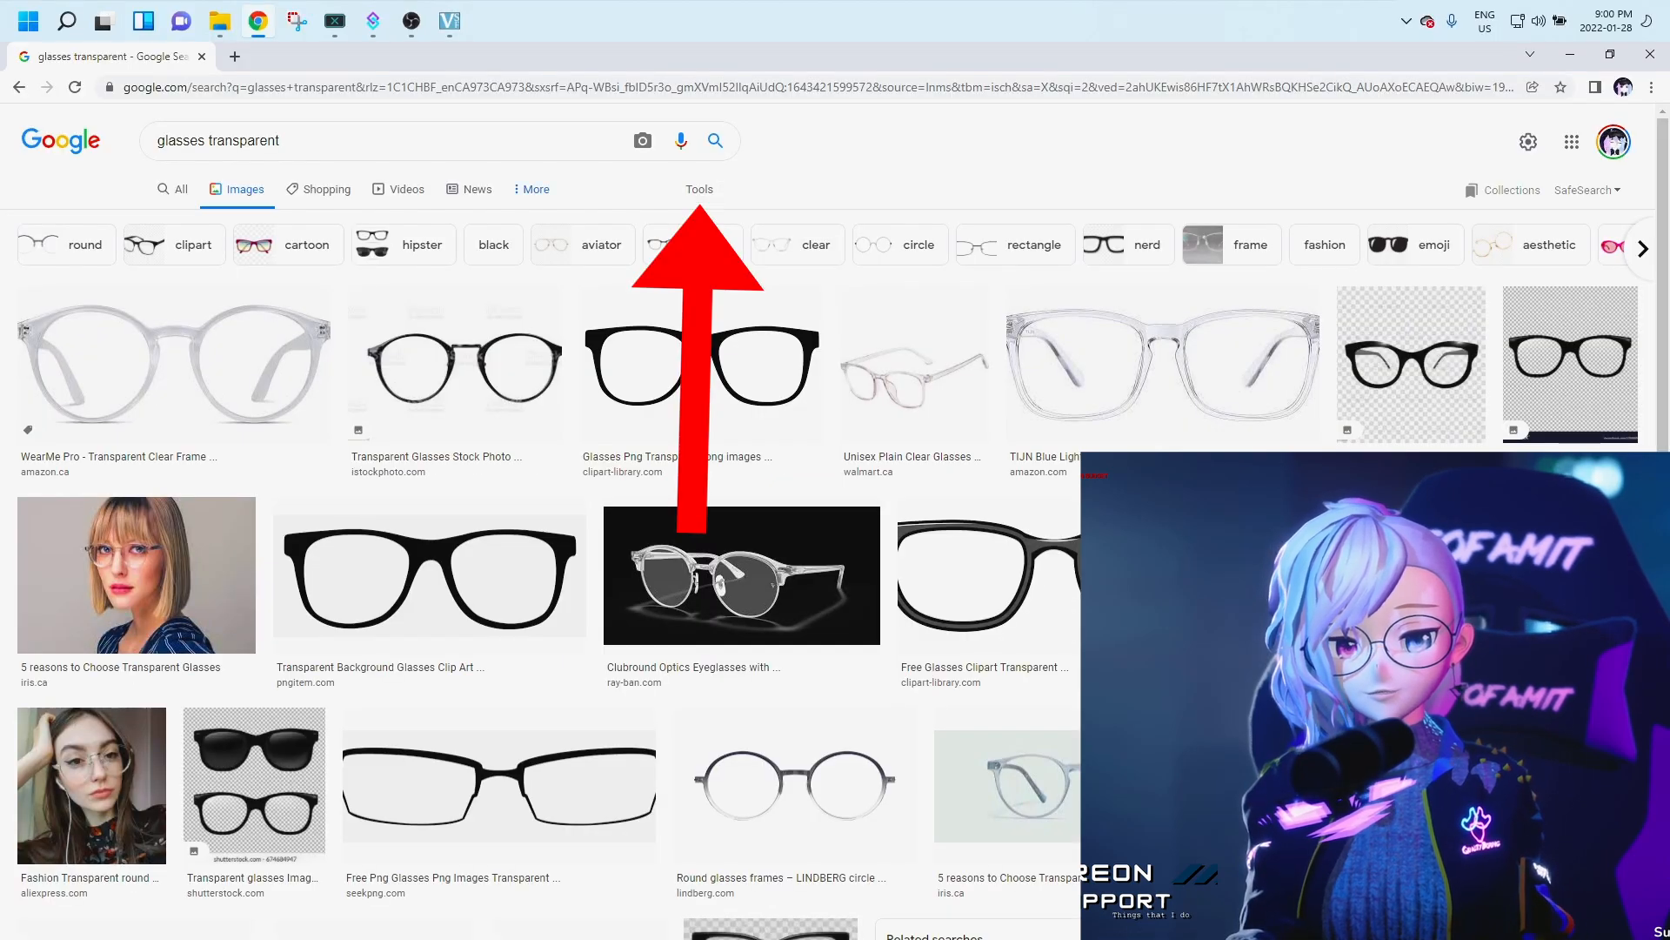
- Filter the image results by colour to Transparent
click(532, 189)
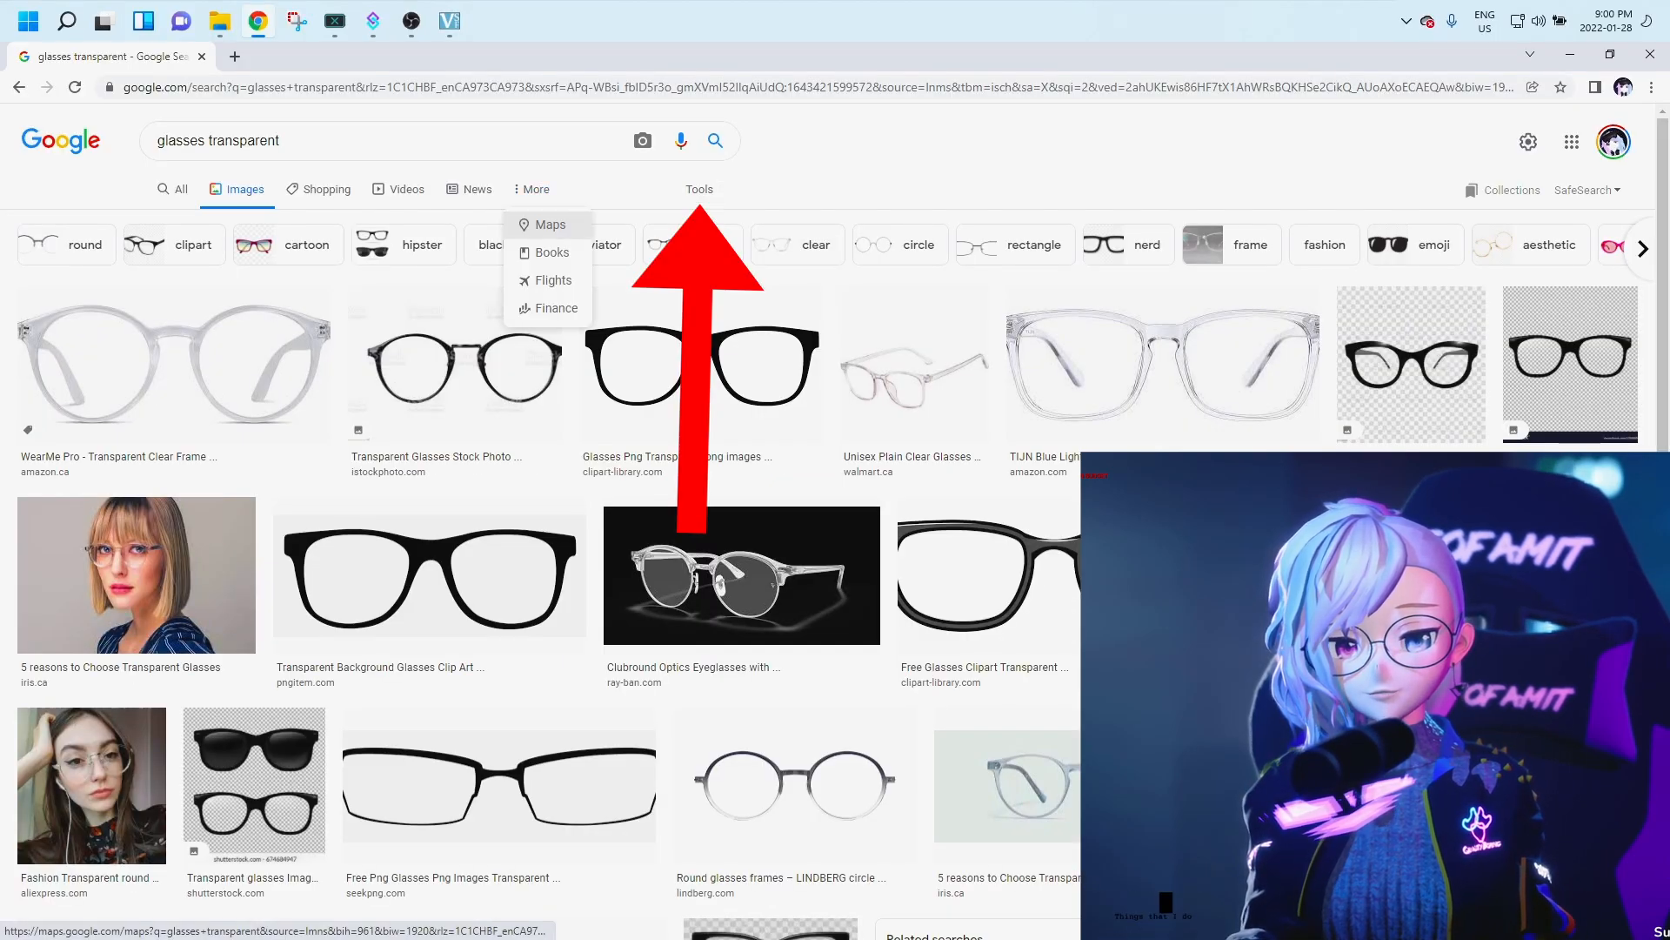
click(699, 189)
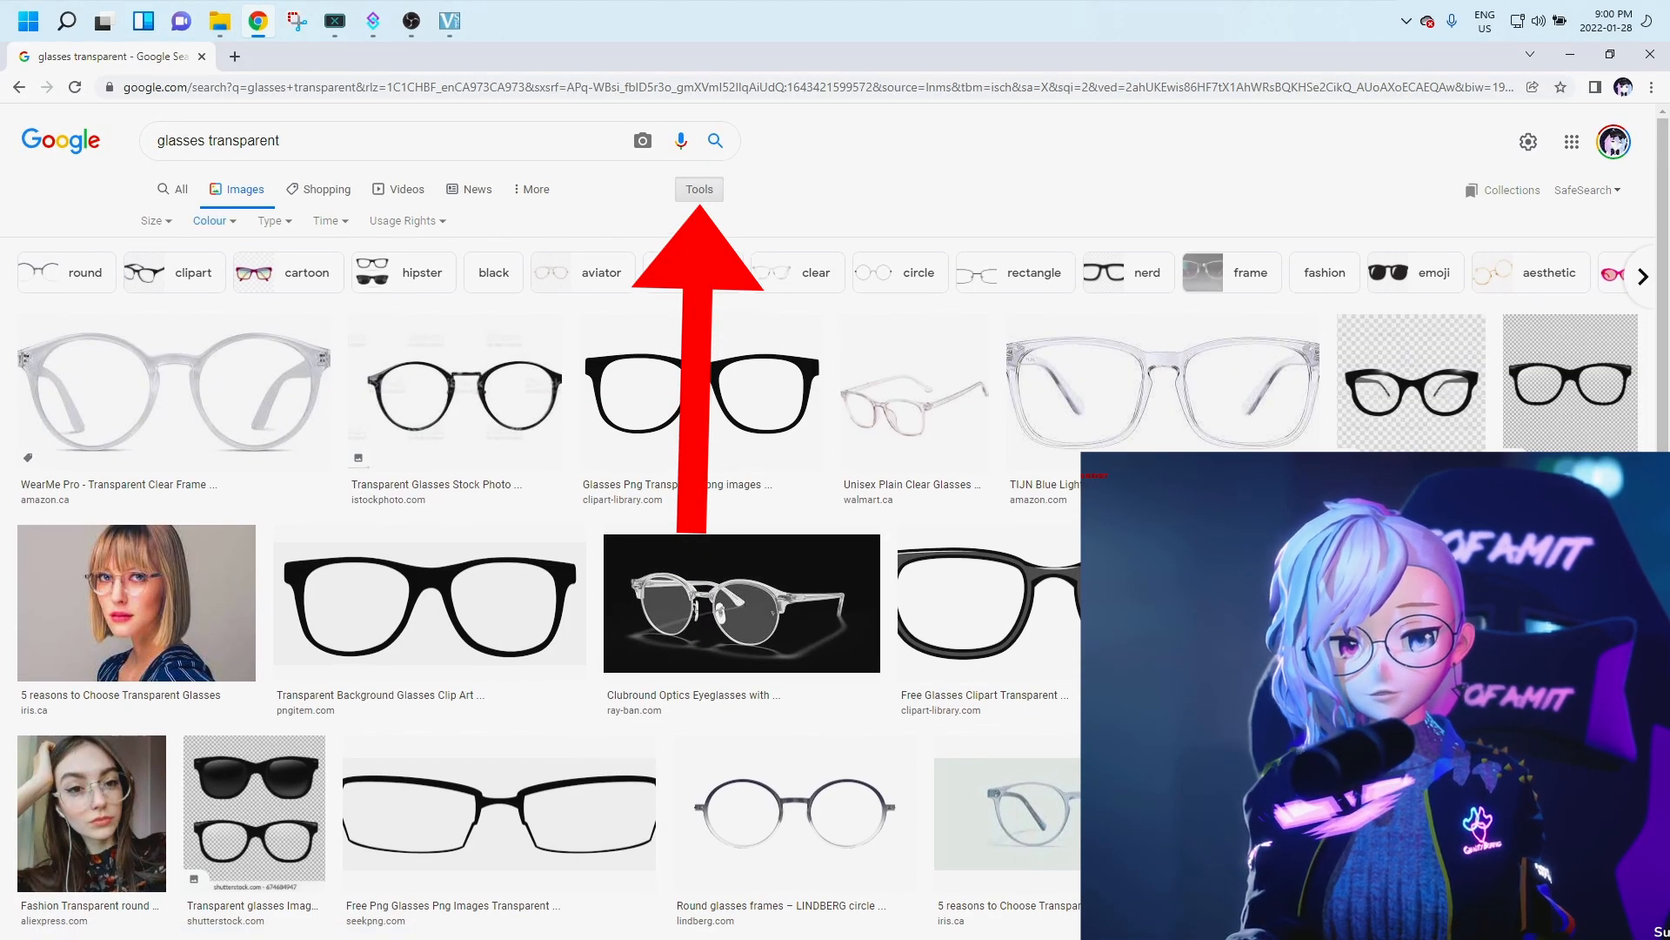
click(214, 220)
click(227, 303)
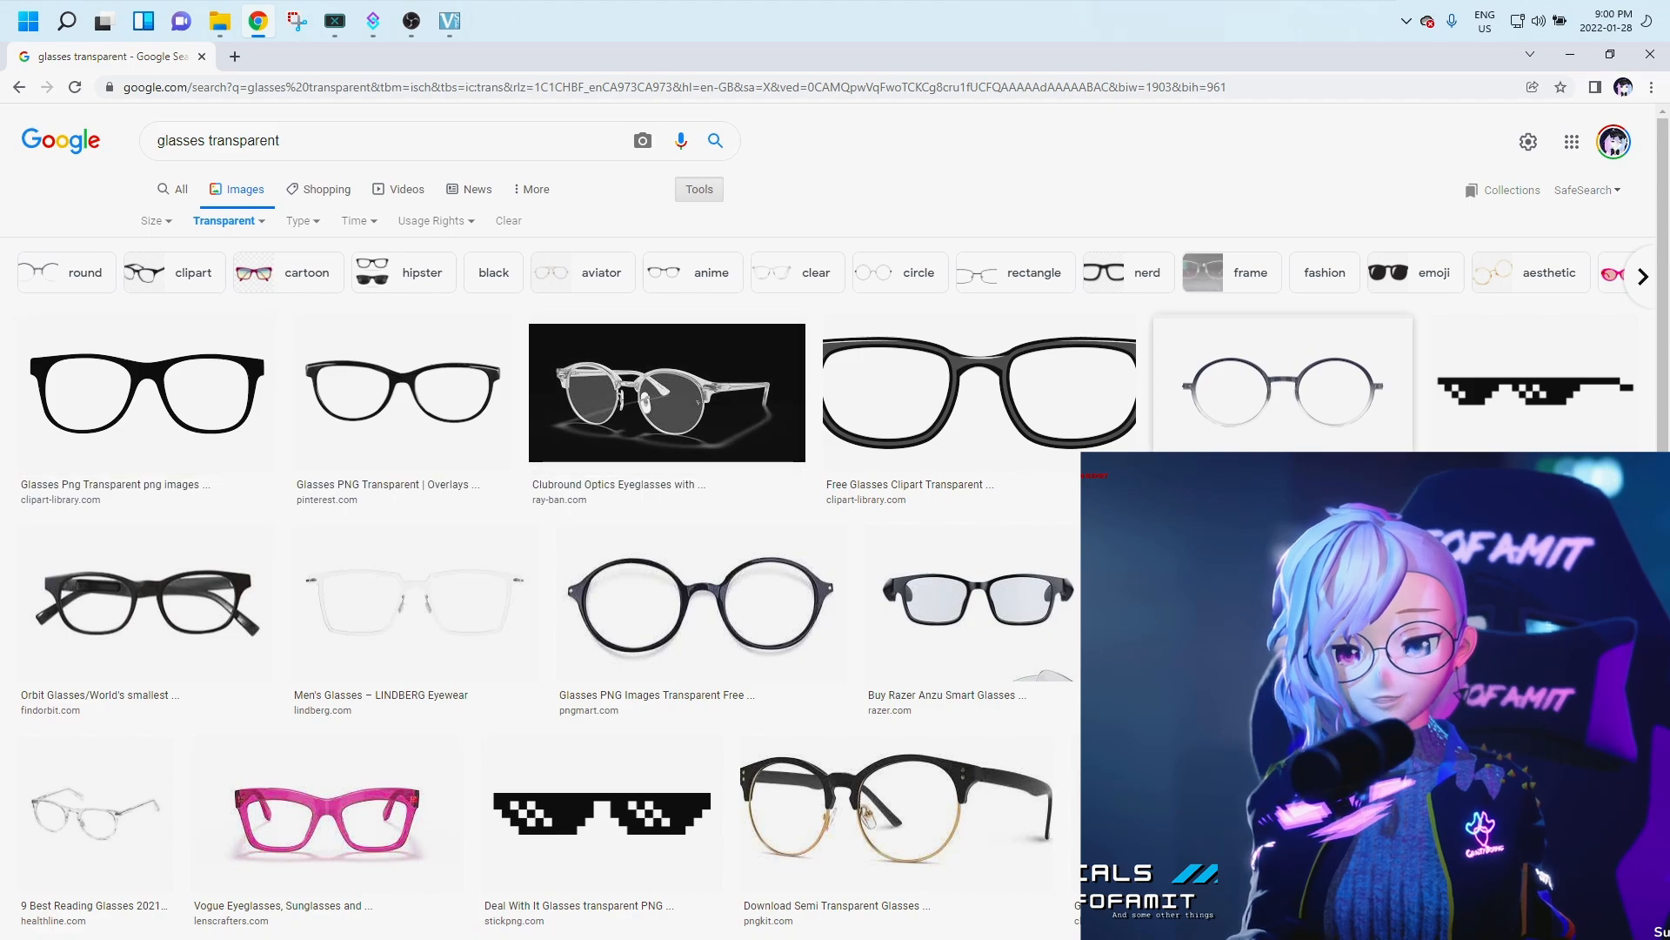
- Save the round LINDBERG glasses image to the Desktop as the PNG lindberg-6523-now_basic-f-c06-p10
click(1284, 390)
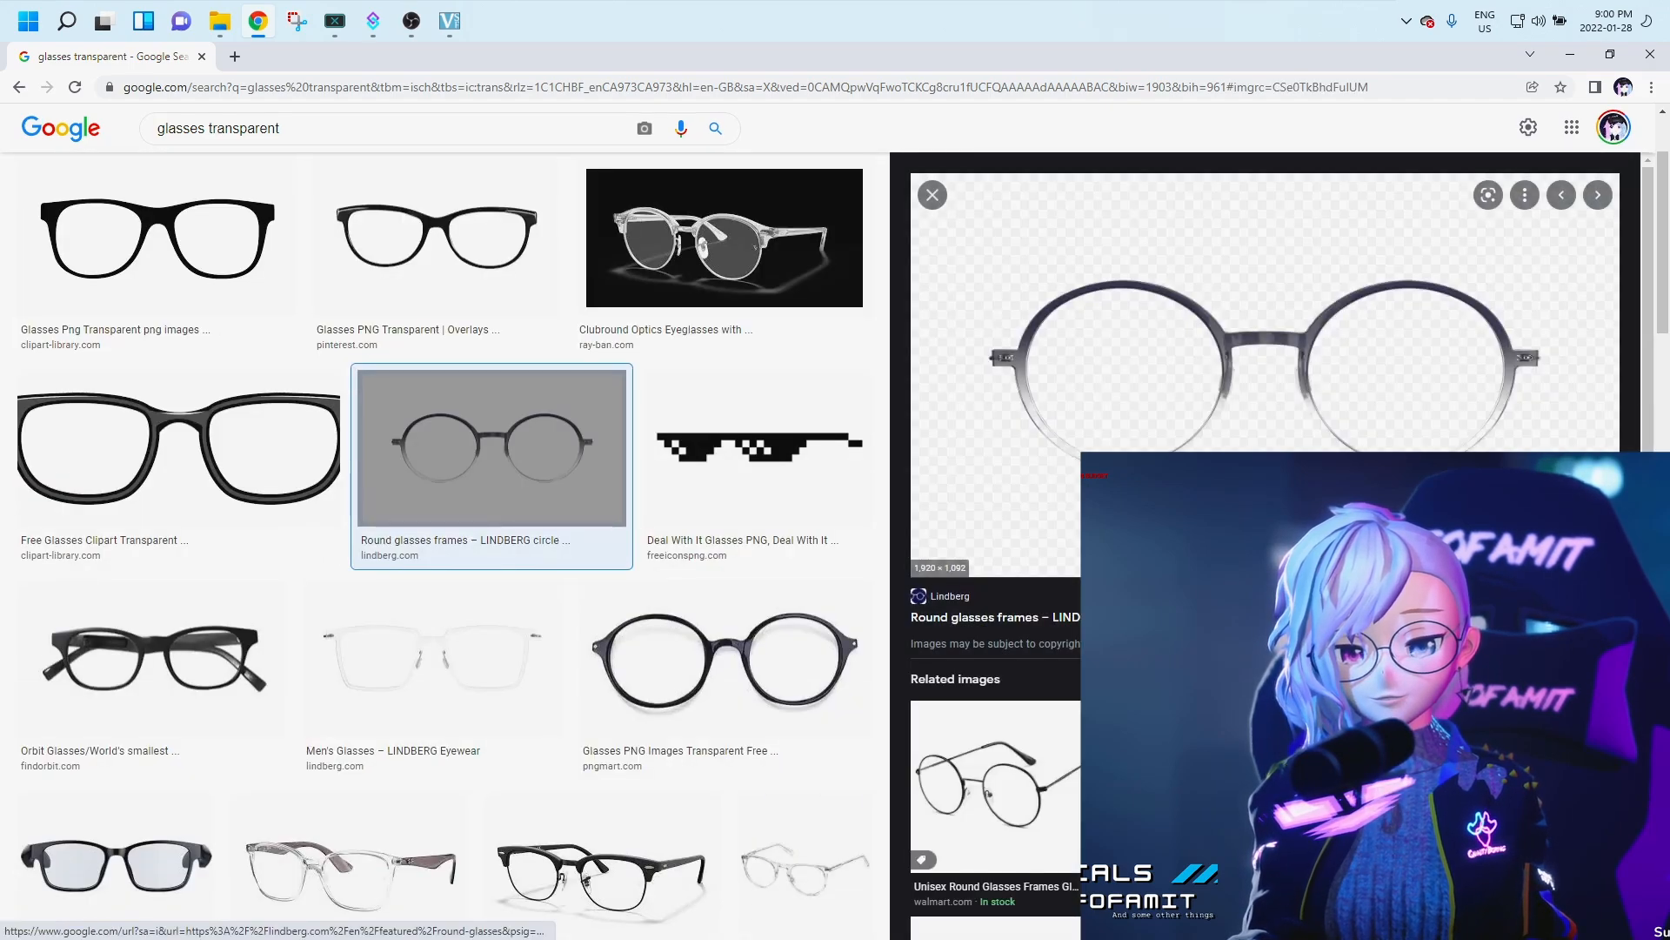
right_click(1257, 324)
click(1327, 527)
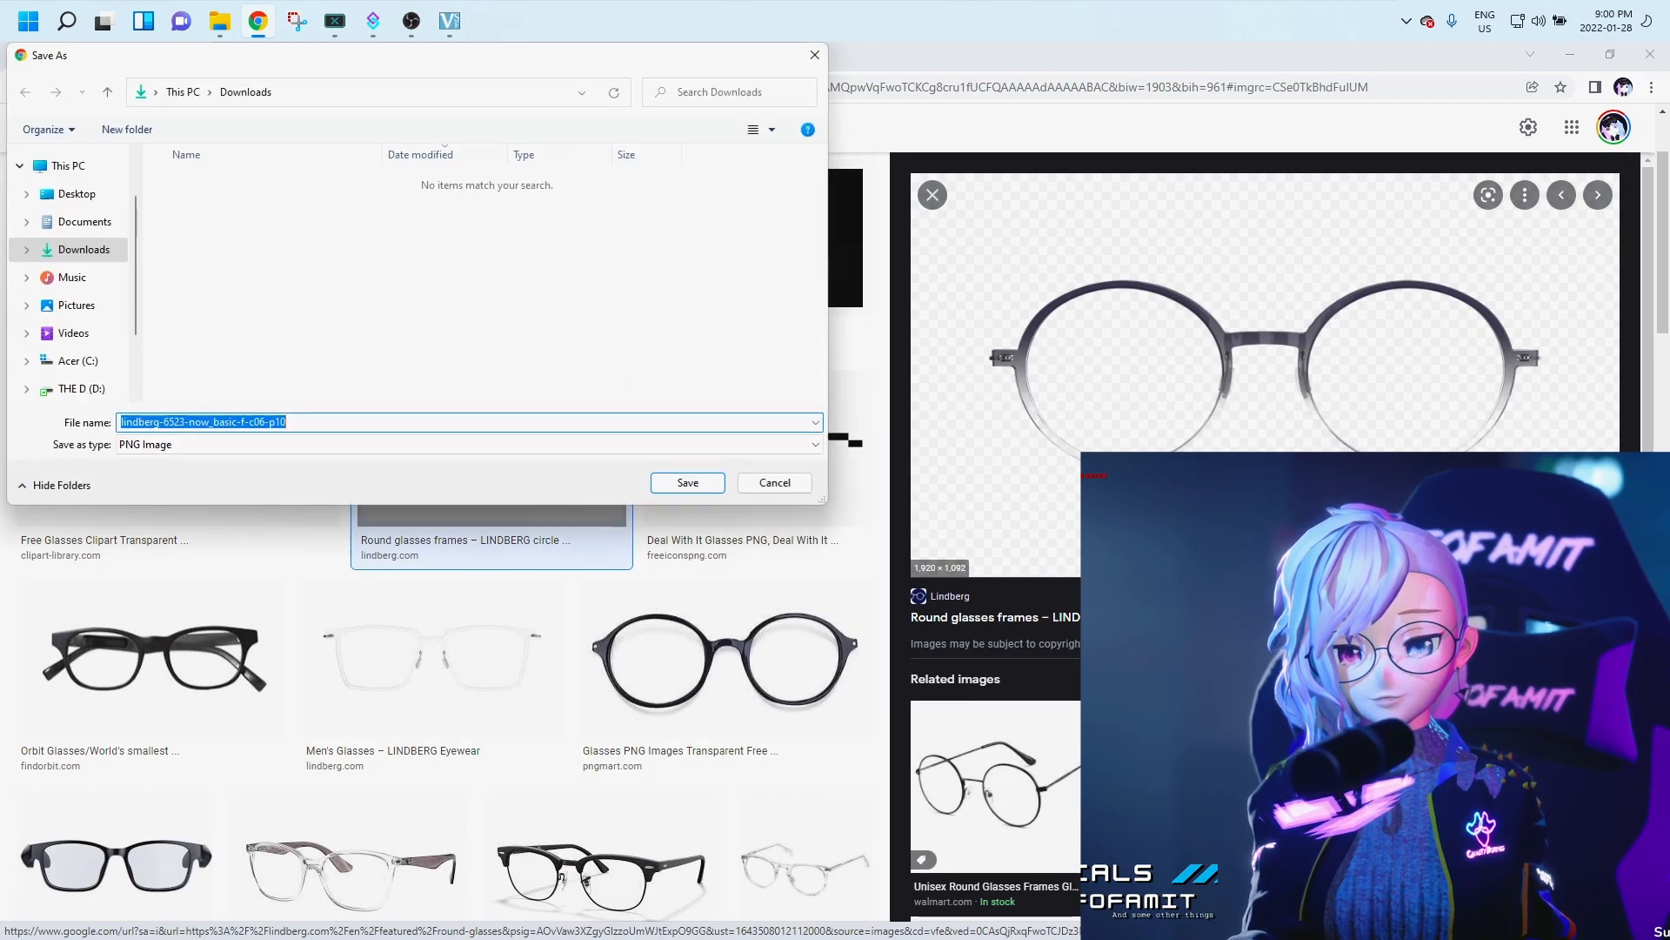
click(76, 194)
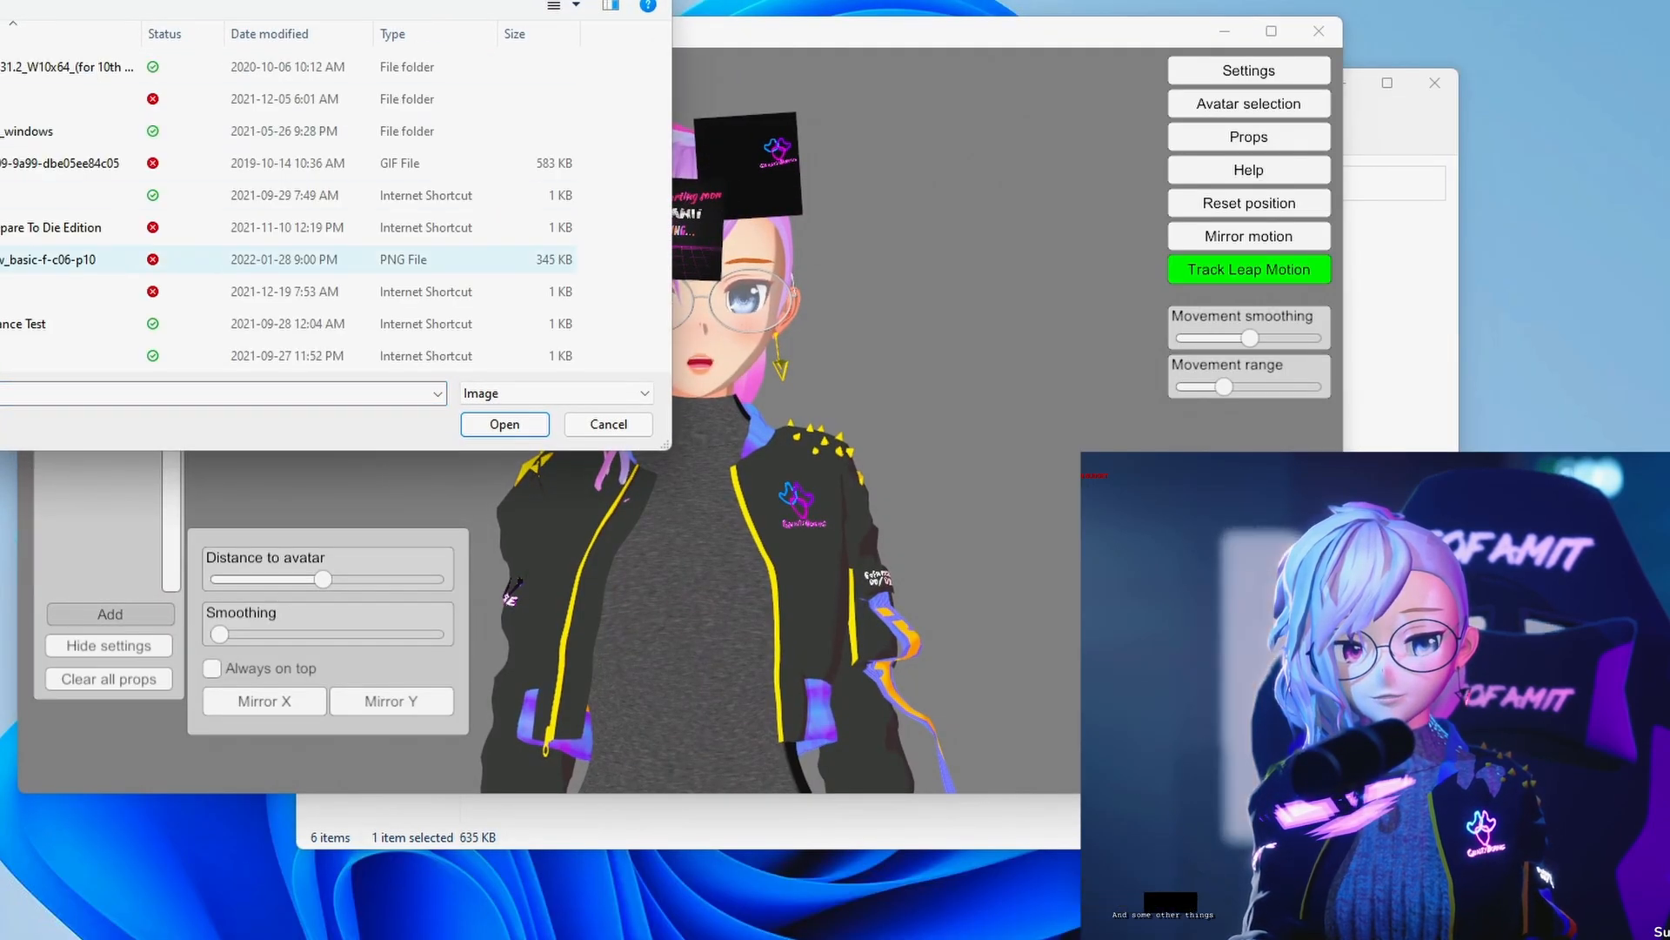
- Load the saved round glasses PNG as a prop, place it over the avatar's eyes and set its distance to avatar to the minimum
key(Return)
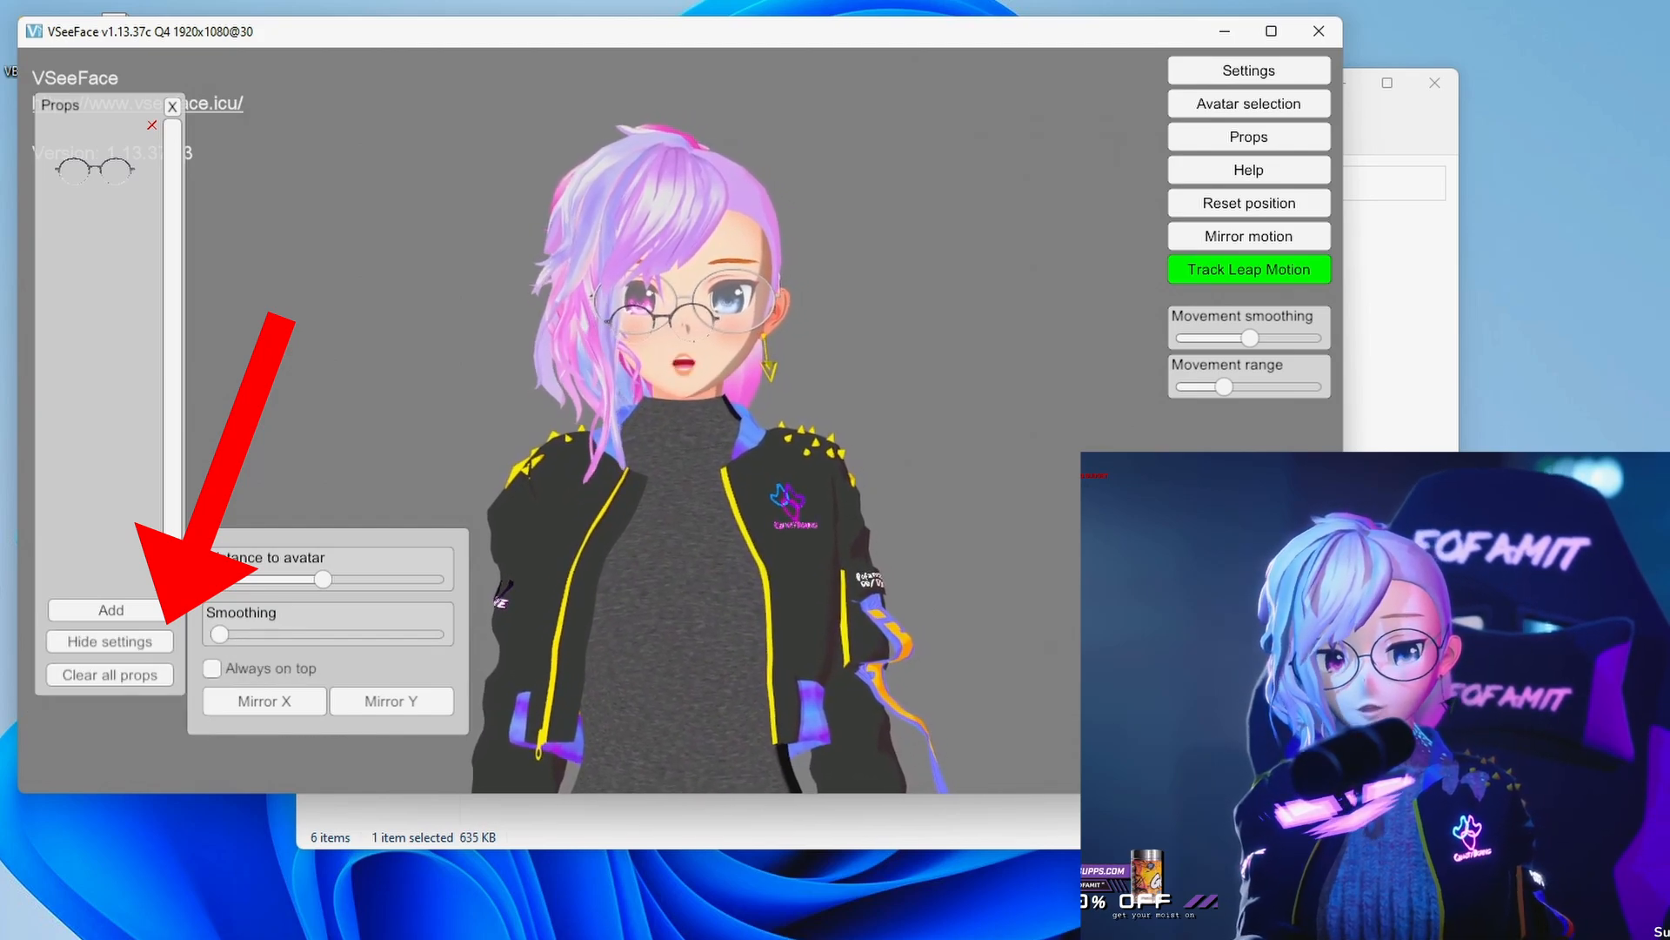
drag(666, 313, 753, 287)
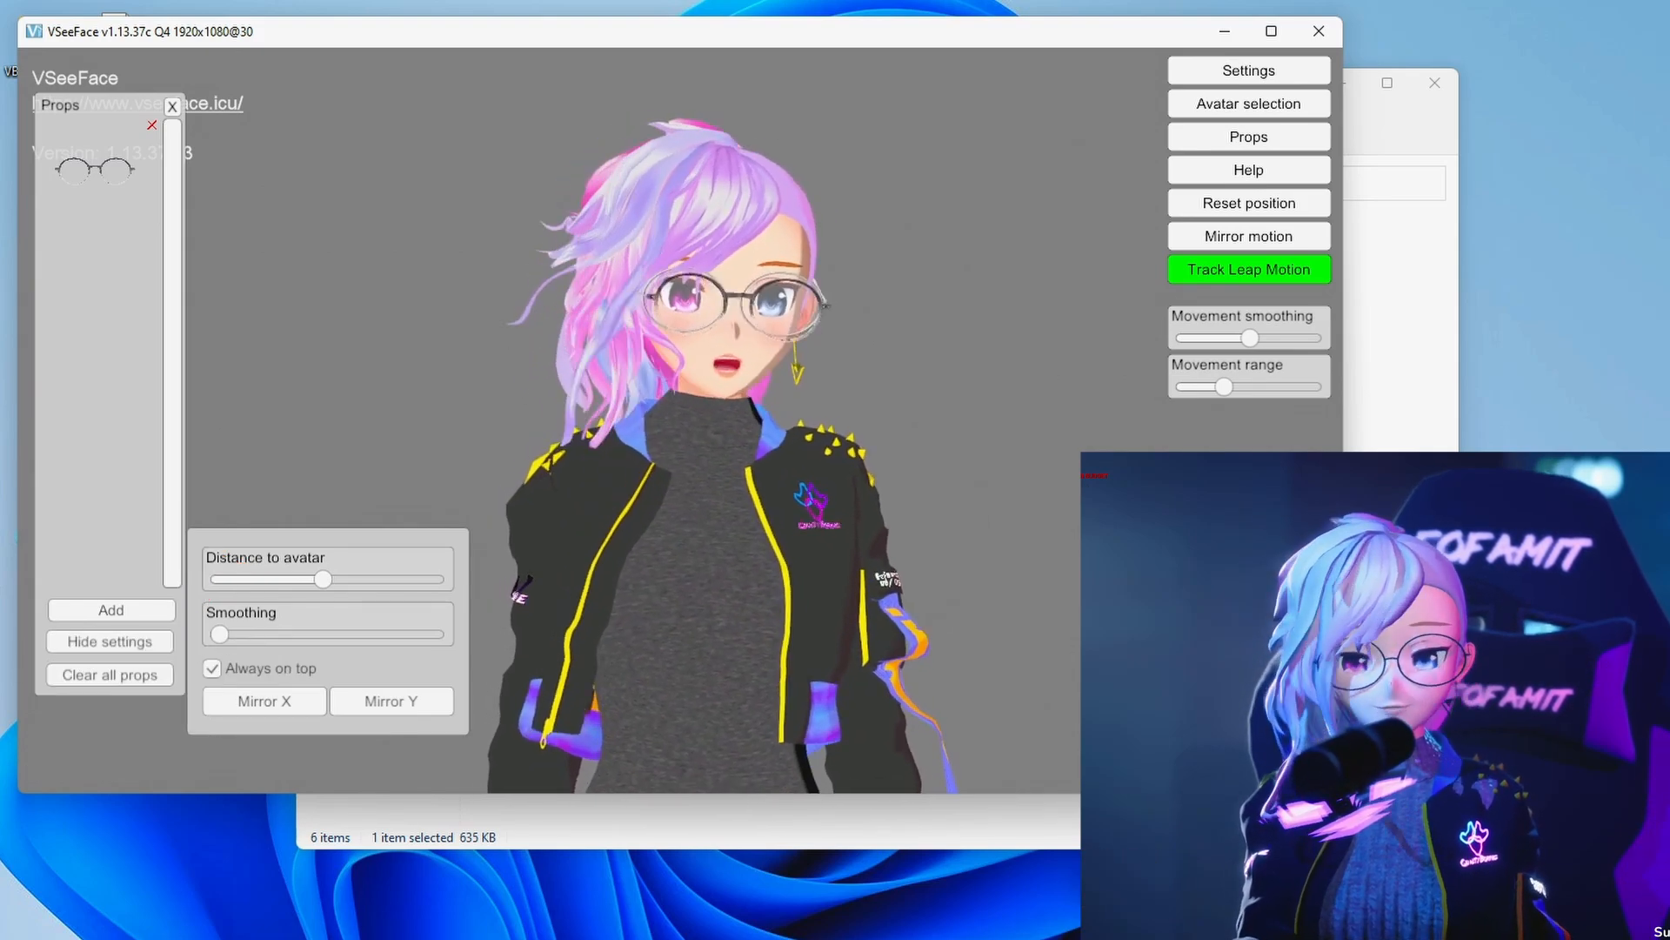
drag(322, 579, 219, 580)
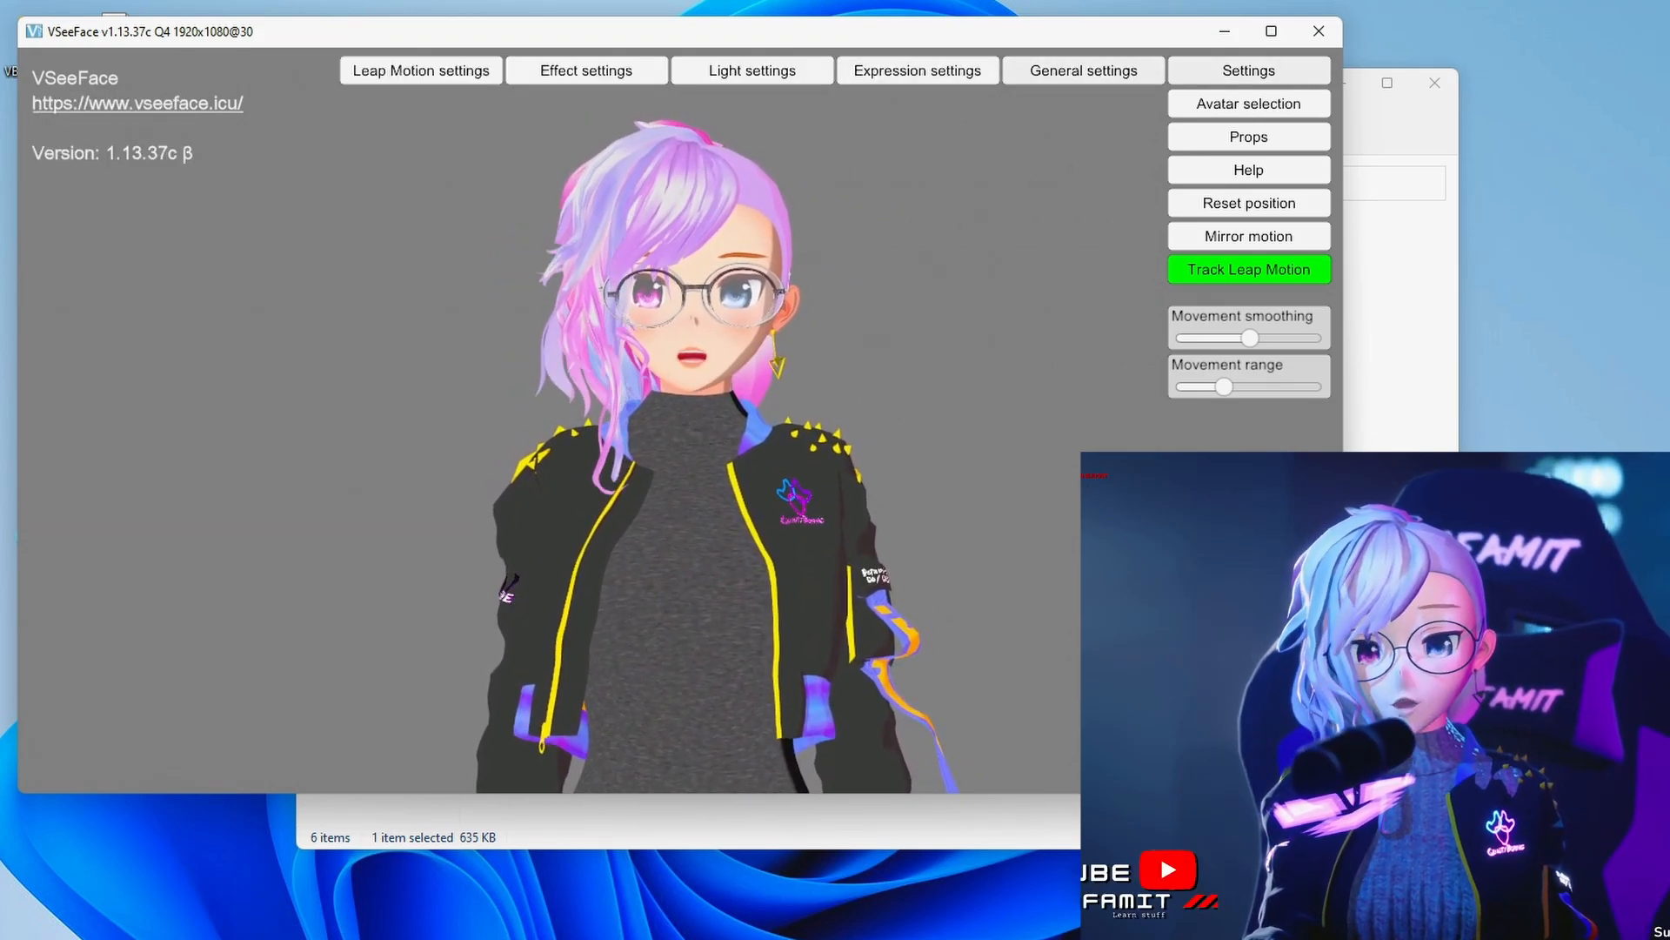
- Open the General settings at the expression detection options and move the settings window off the avatar's face
click(1083, 71)
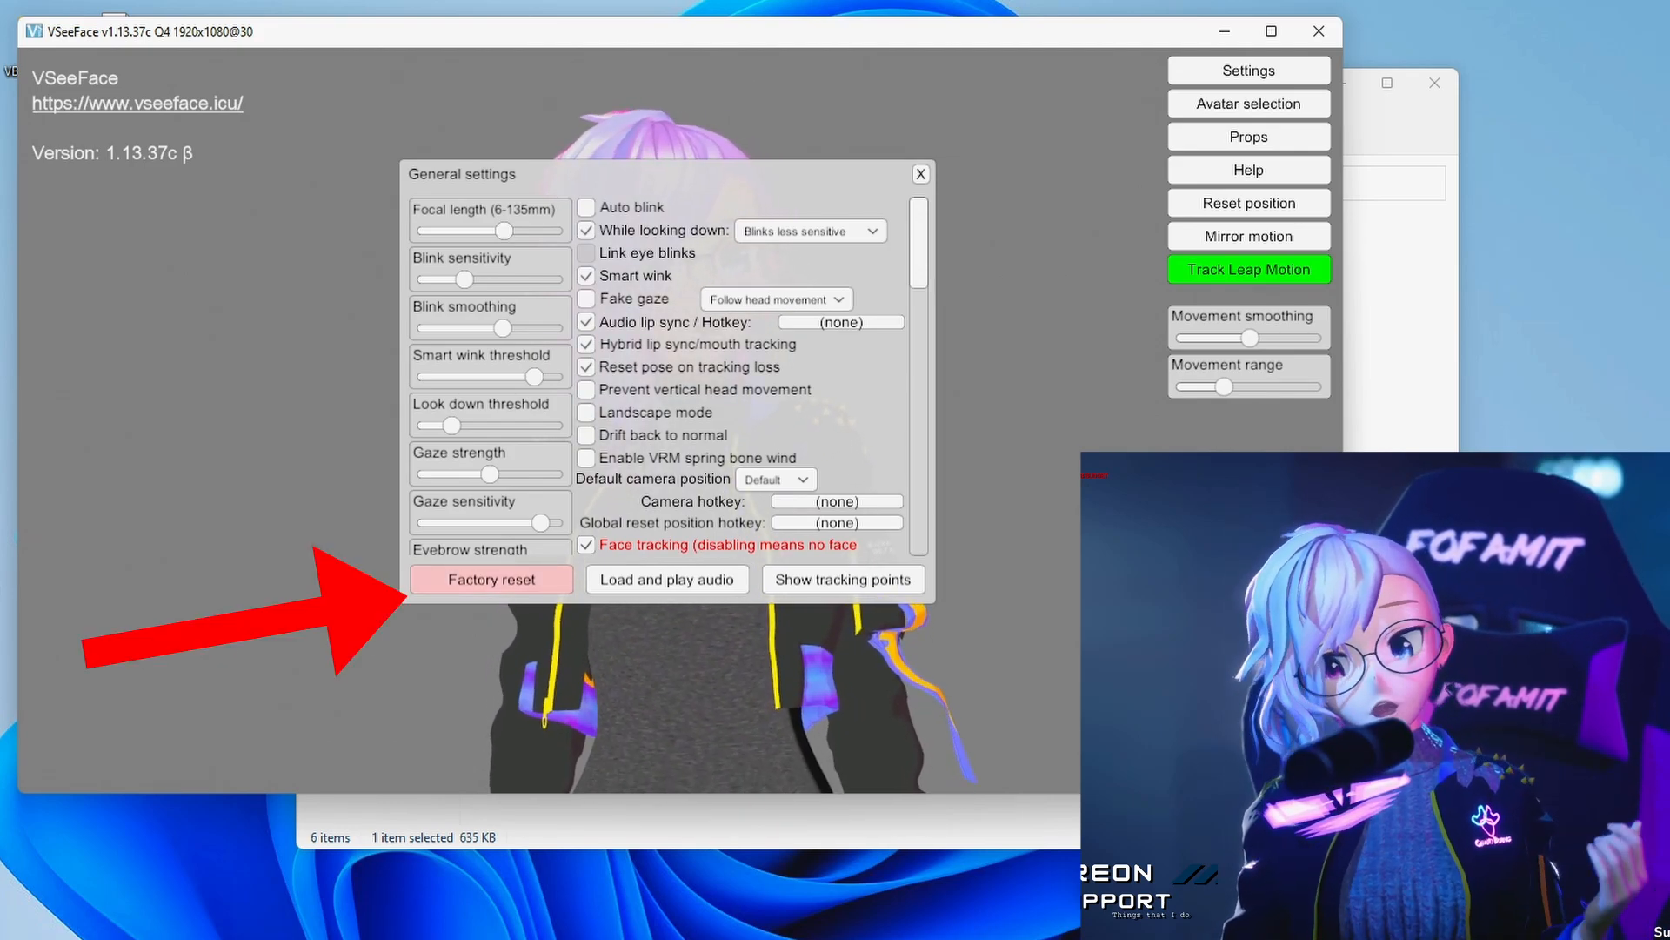
scroll(661, 374, down, 5)
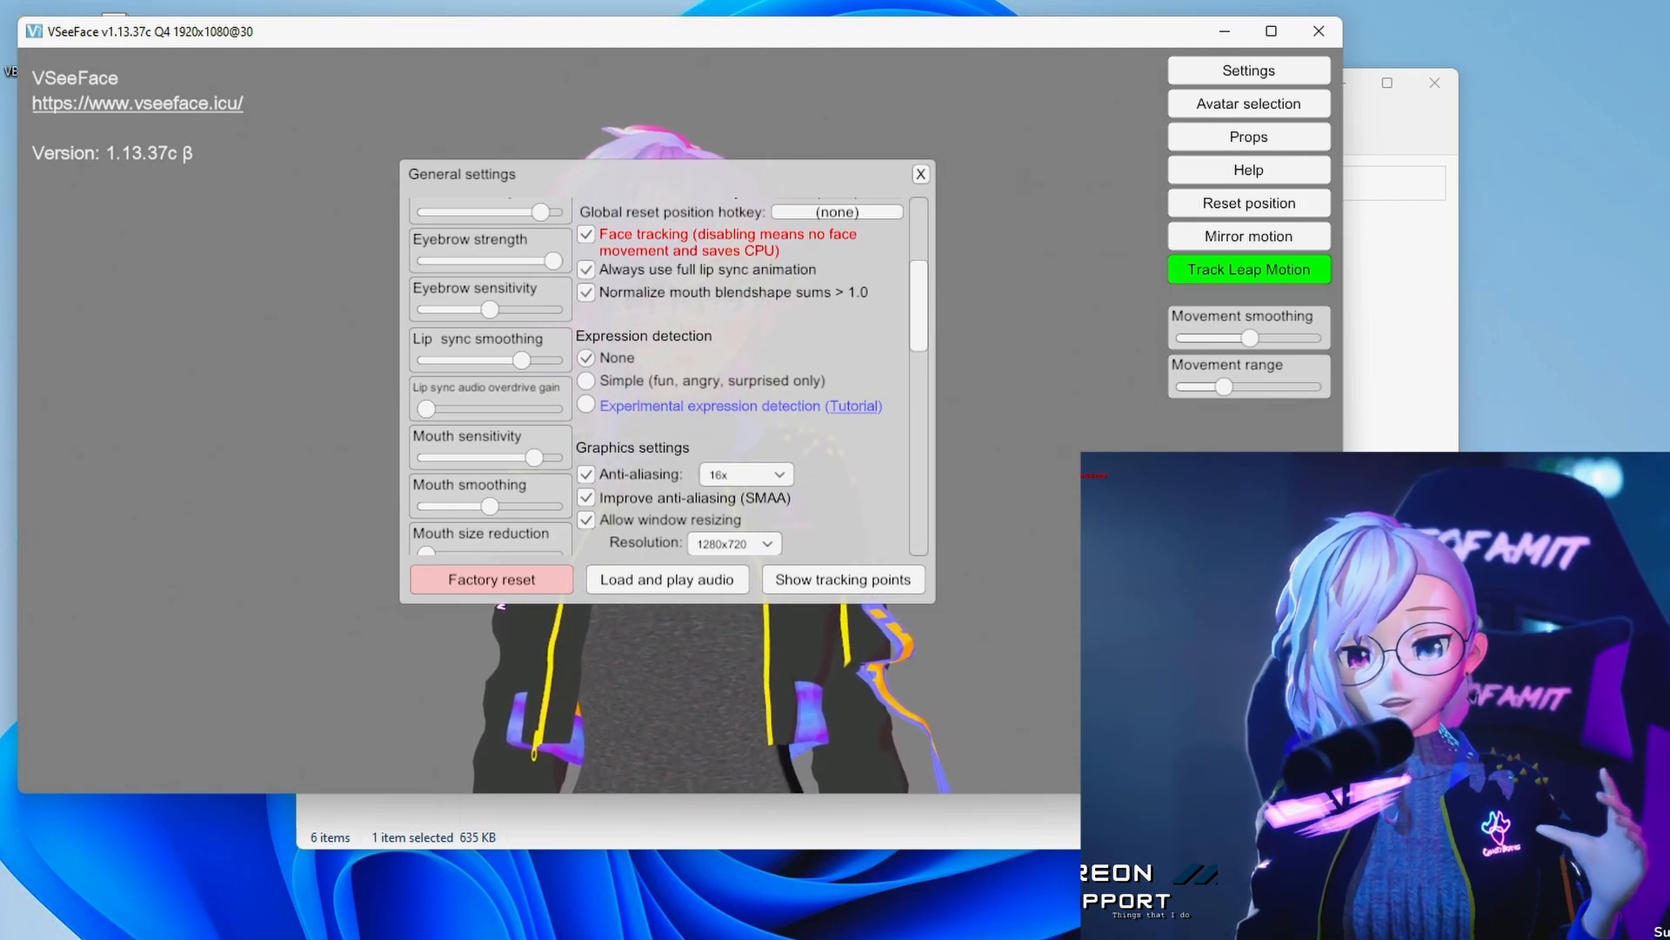
drag(487, 173, 867, 149)
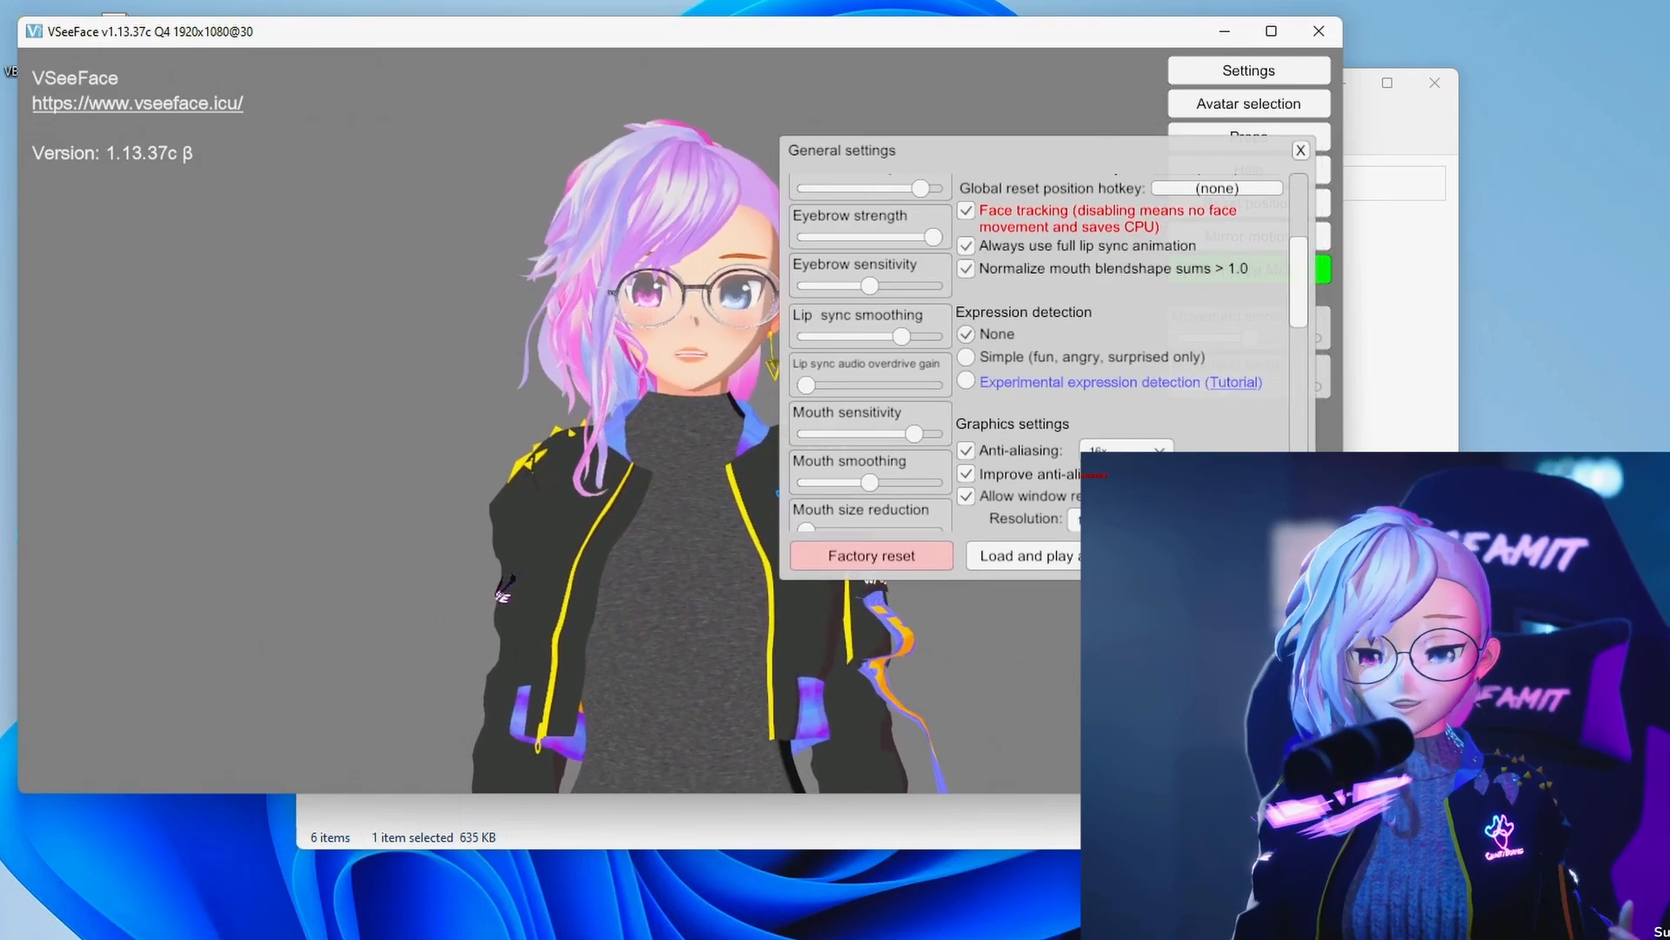
- Try the Simple and the Experimental expression detection modes
click(966, 357)
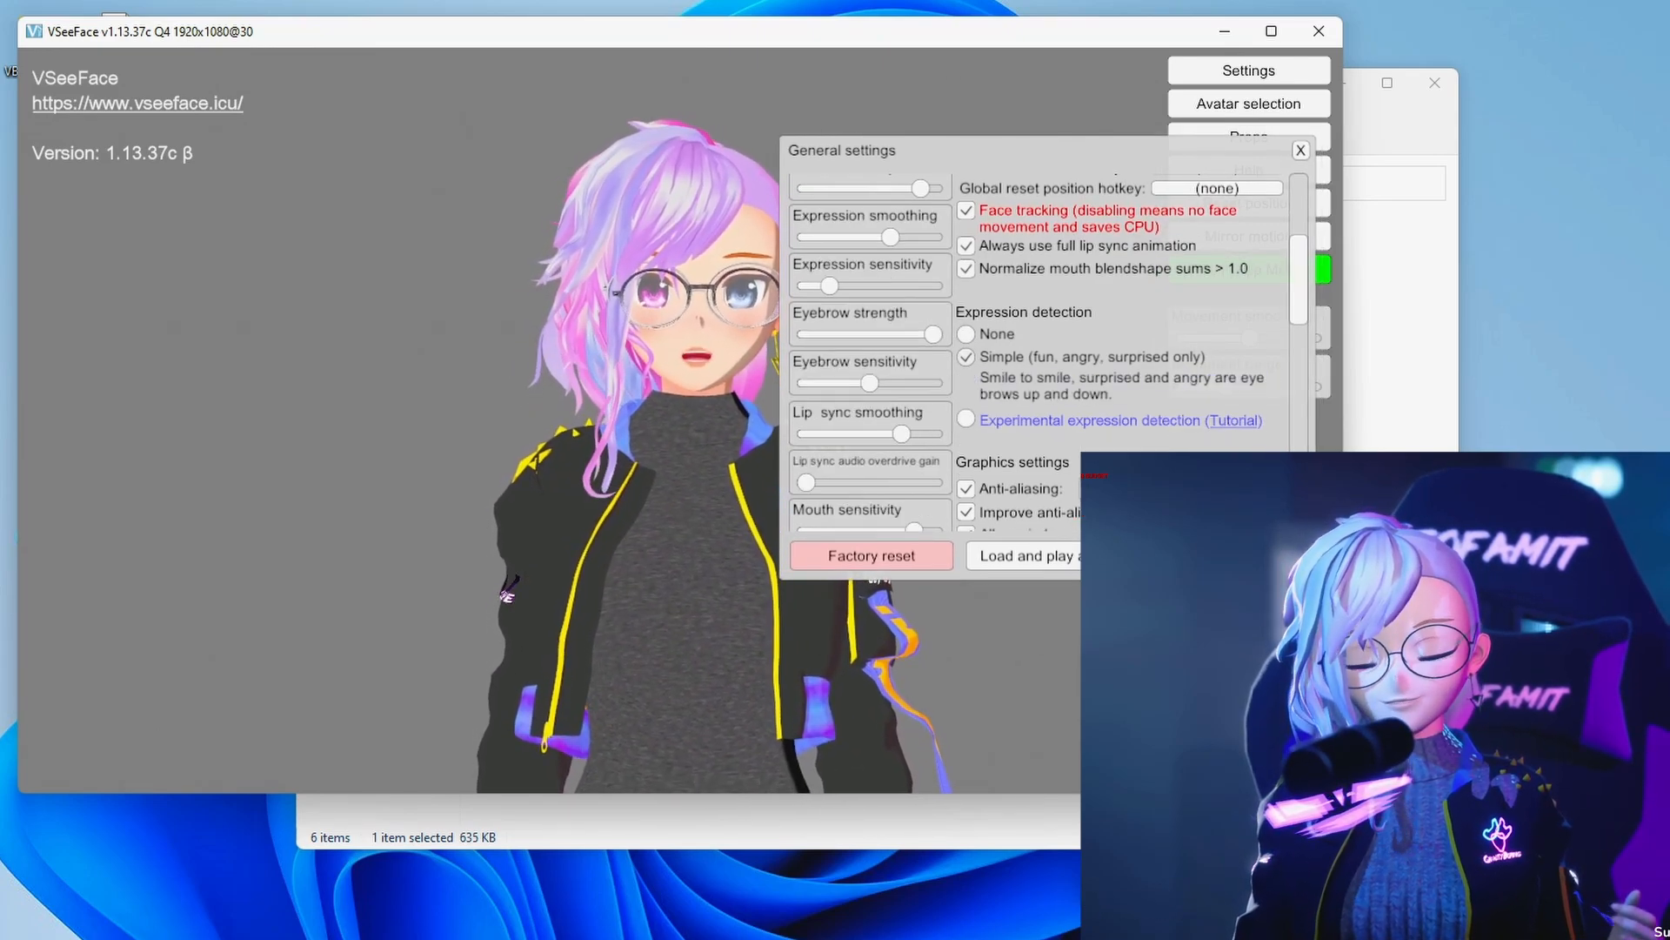
click(965, 420)
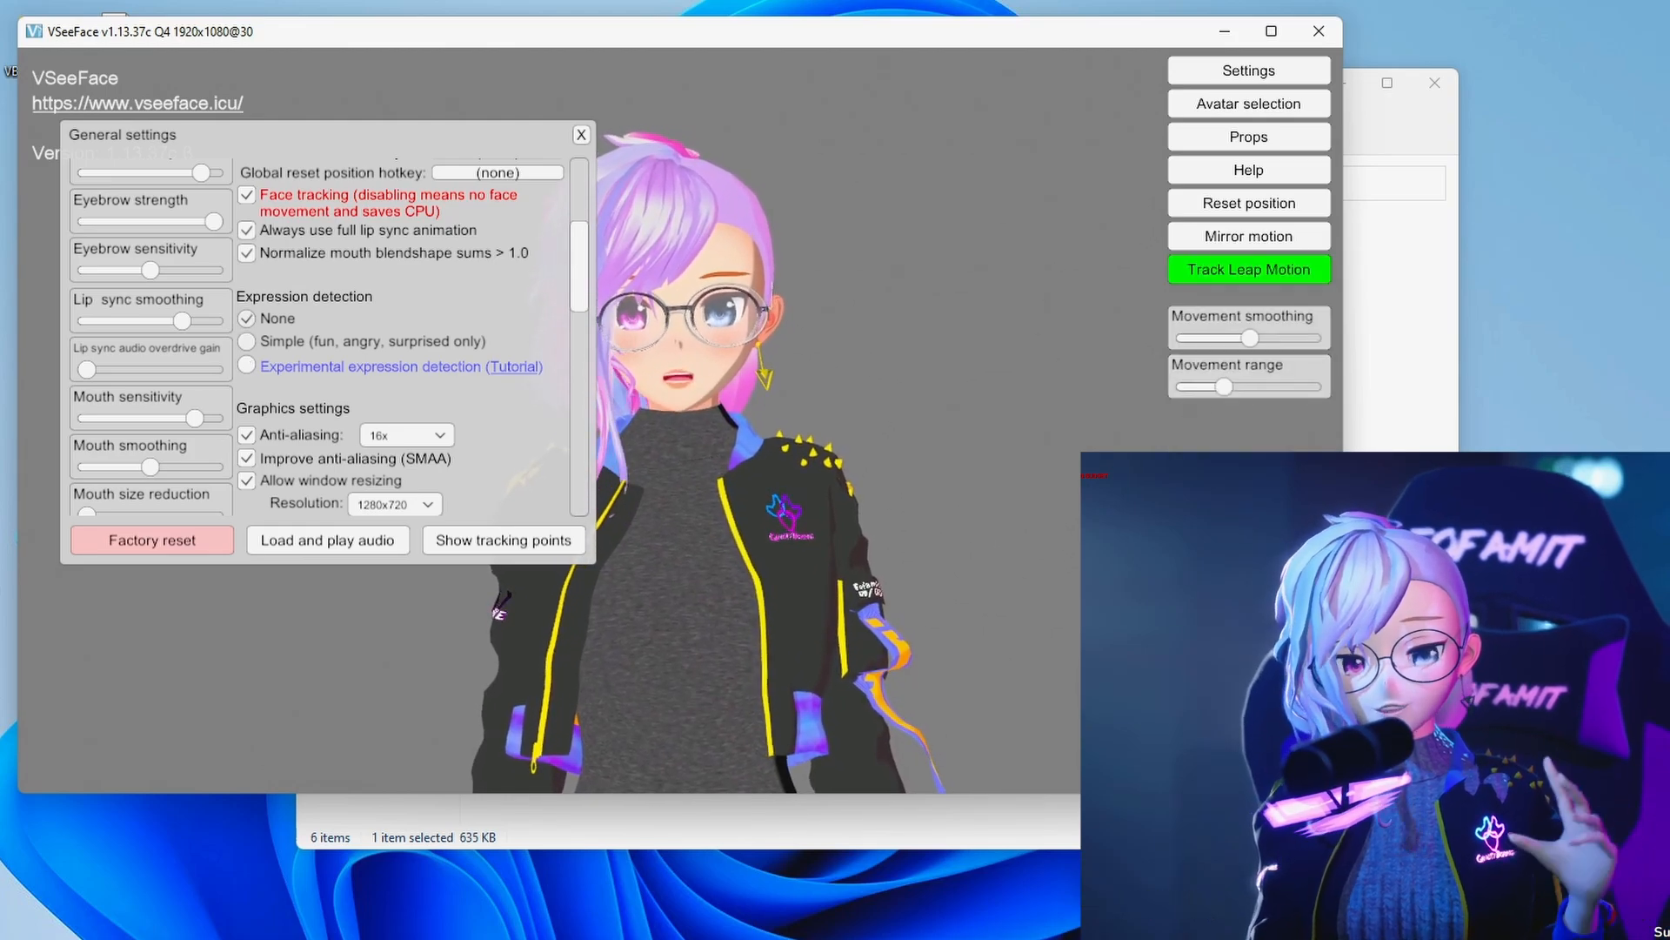
- Set the graphics resolution to 1920x1080 and choose 16x anti-aliasing
scroll(322, 339, down, 2)
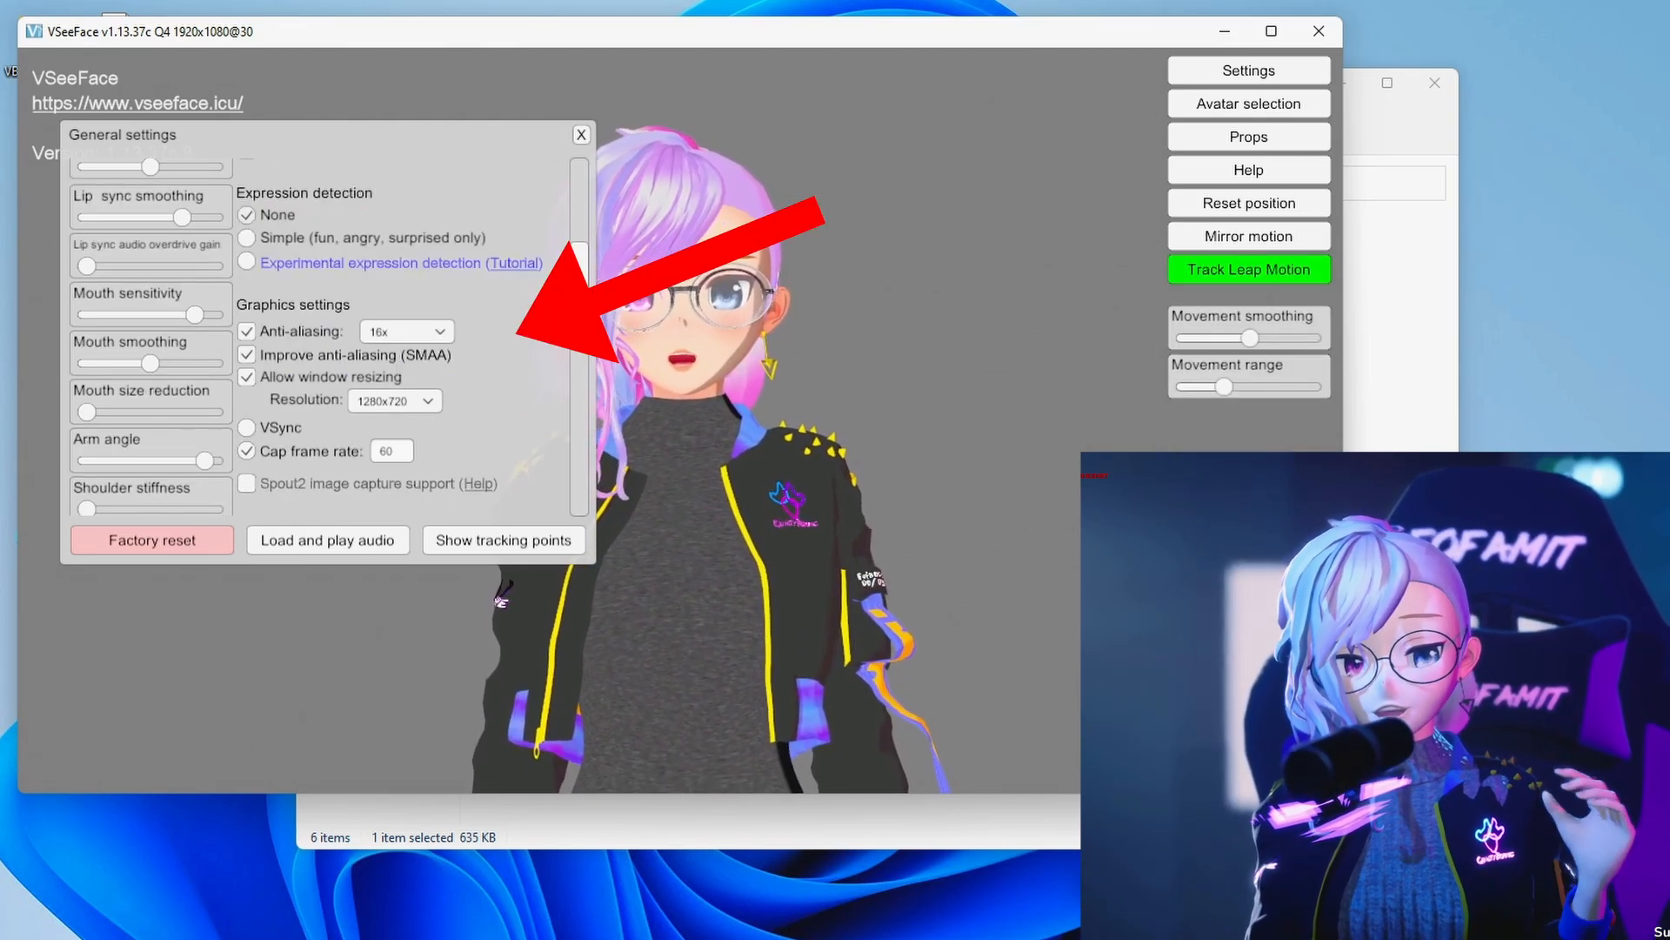
click(394, 400)
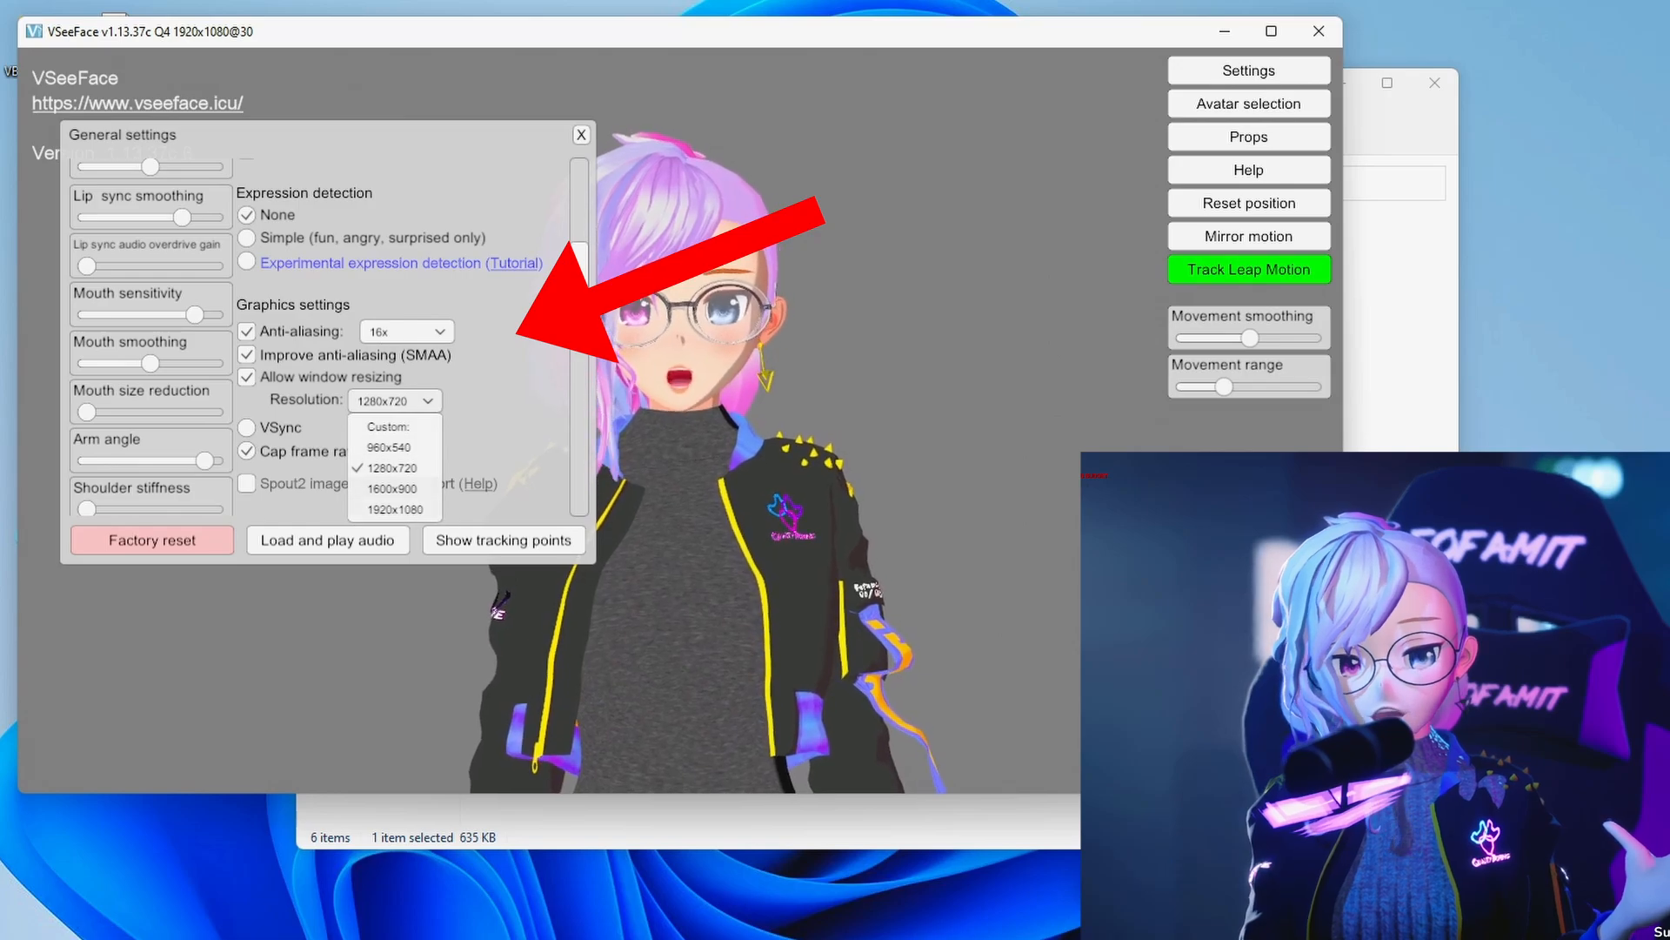
click(395, 509)
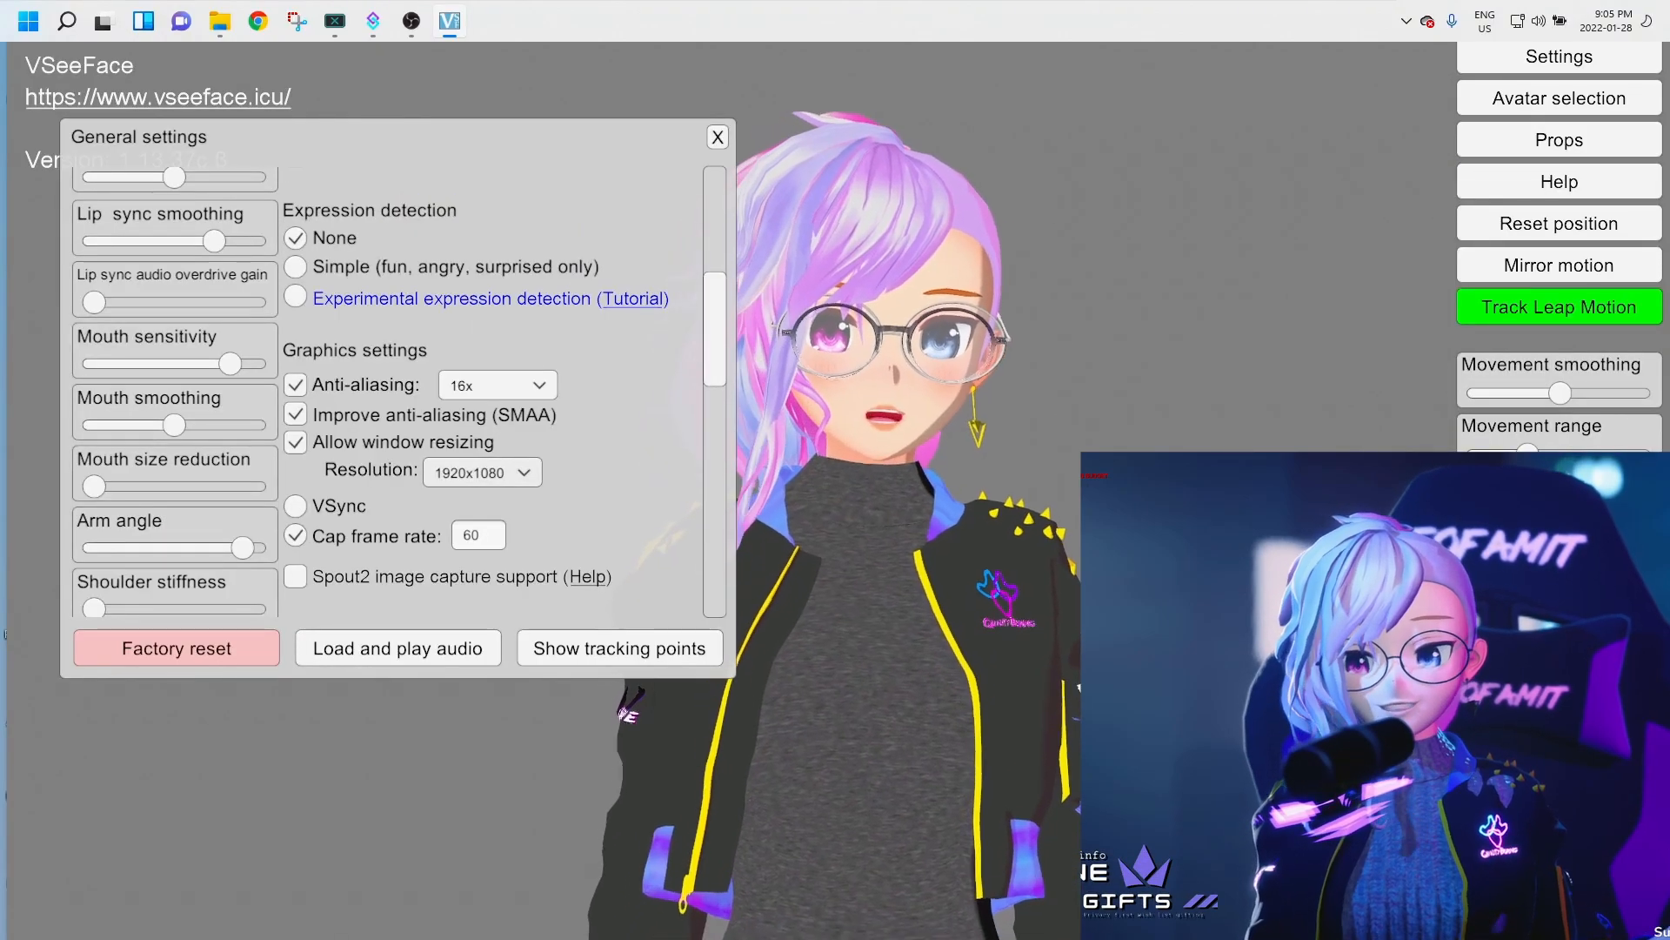
click(498, 385)
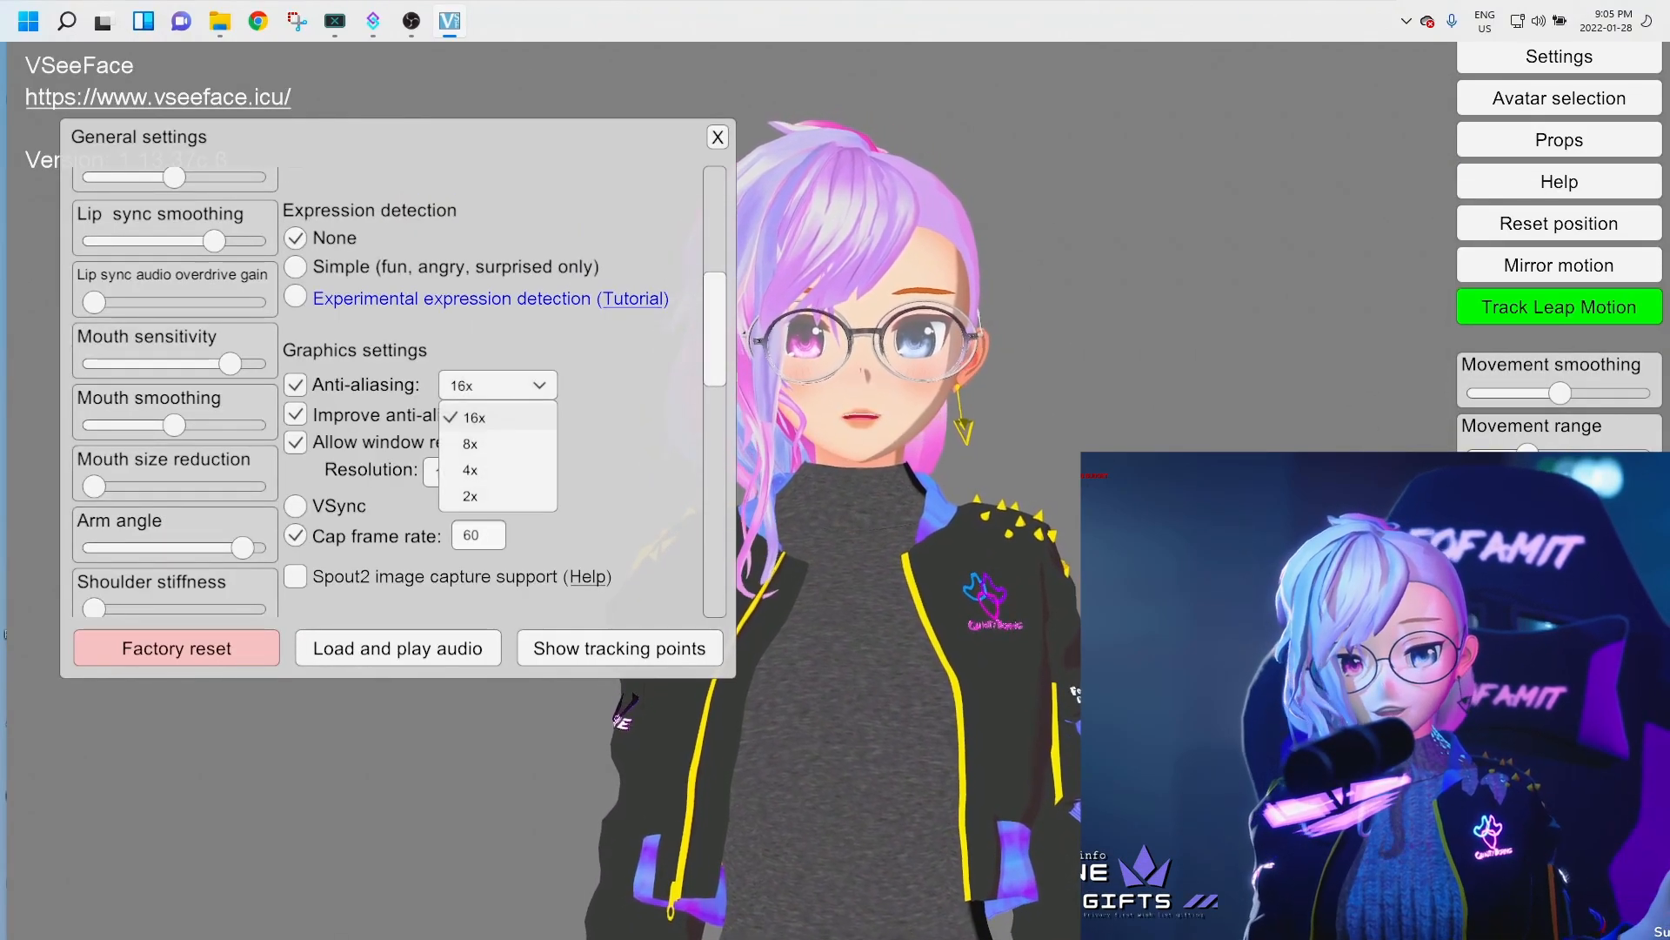
click(498, 418)
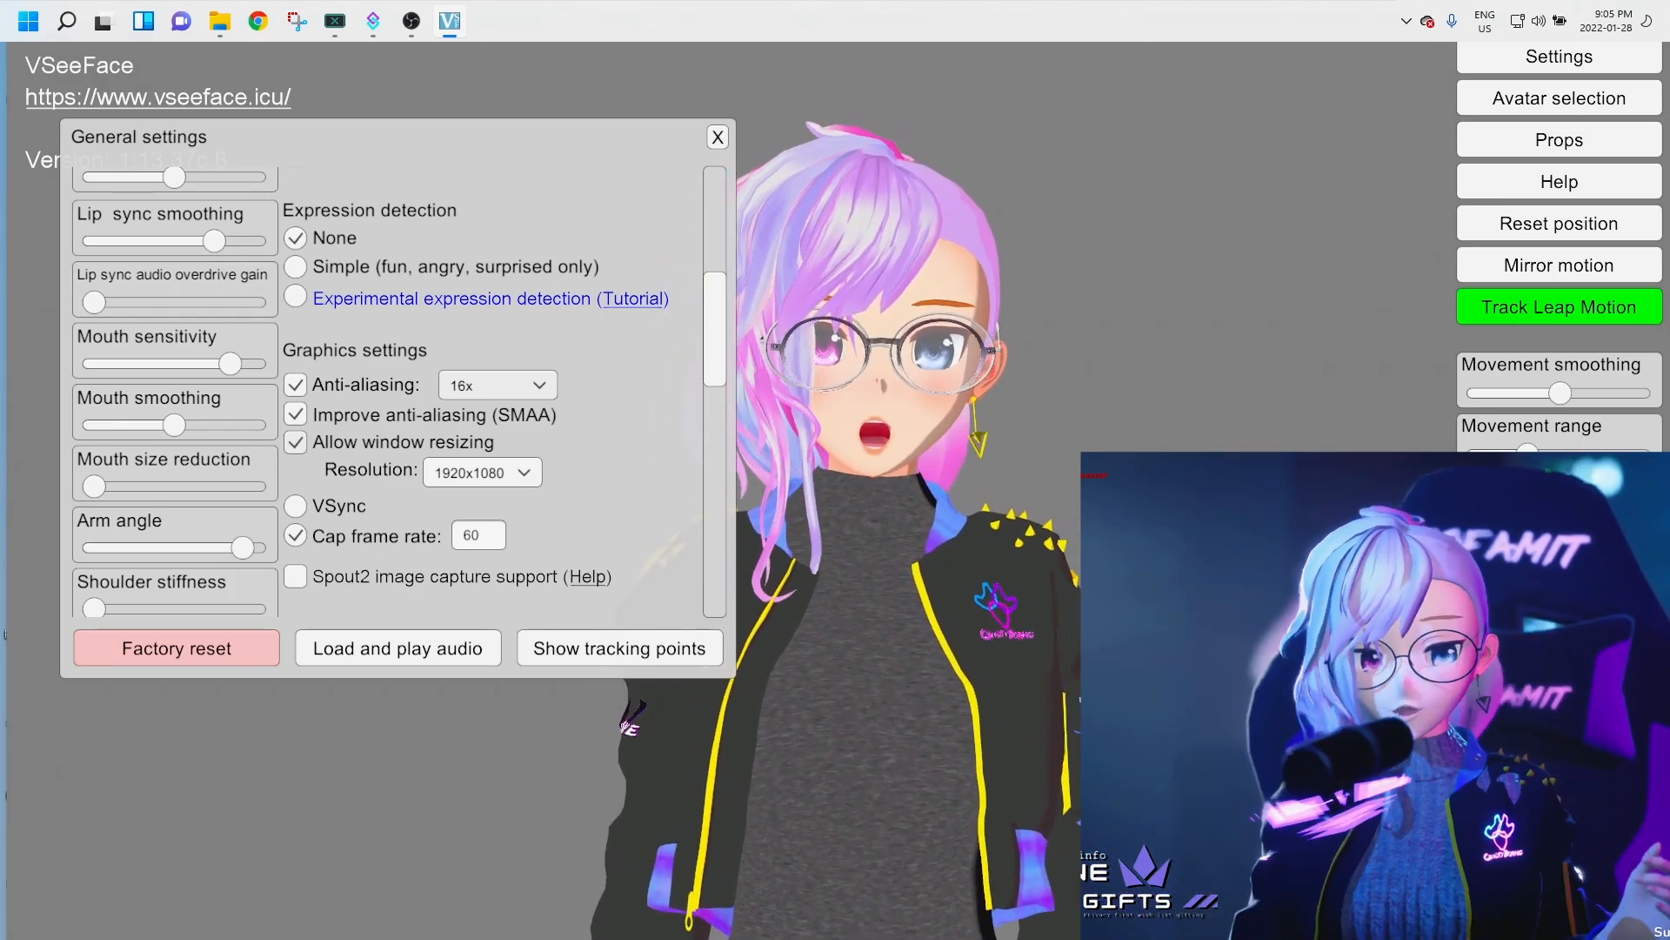
- Open the Spout2 image capture help page, follow its OBS plugin link and download OBS_Spout2_Plugin_Install_v1.3.exe from the latest release
scroll(387, 391, down, 3)
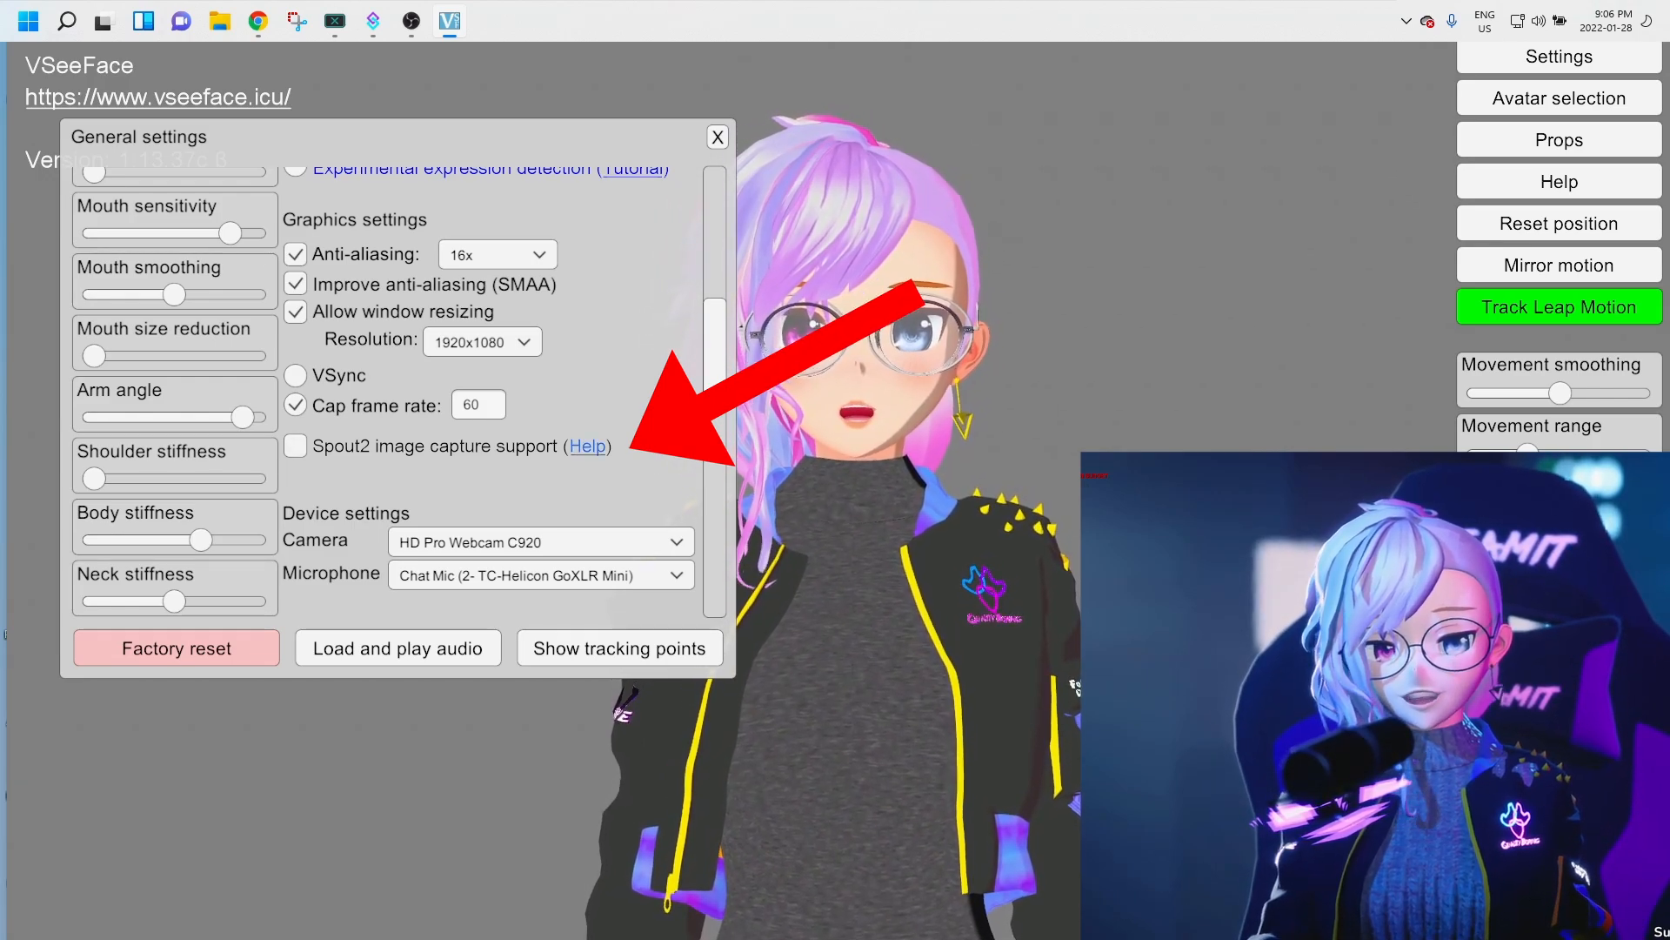
click(587, 446)
scroll(788, 496, down, 5)
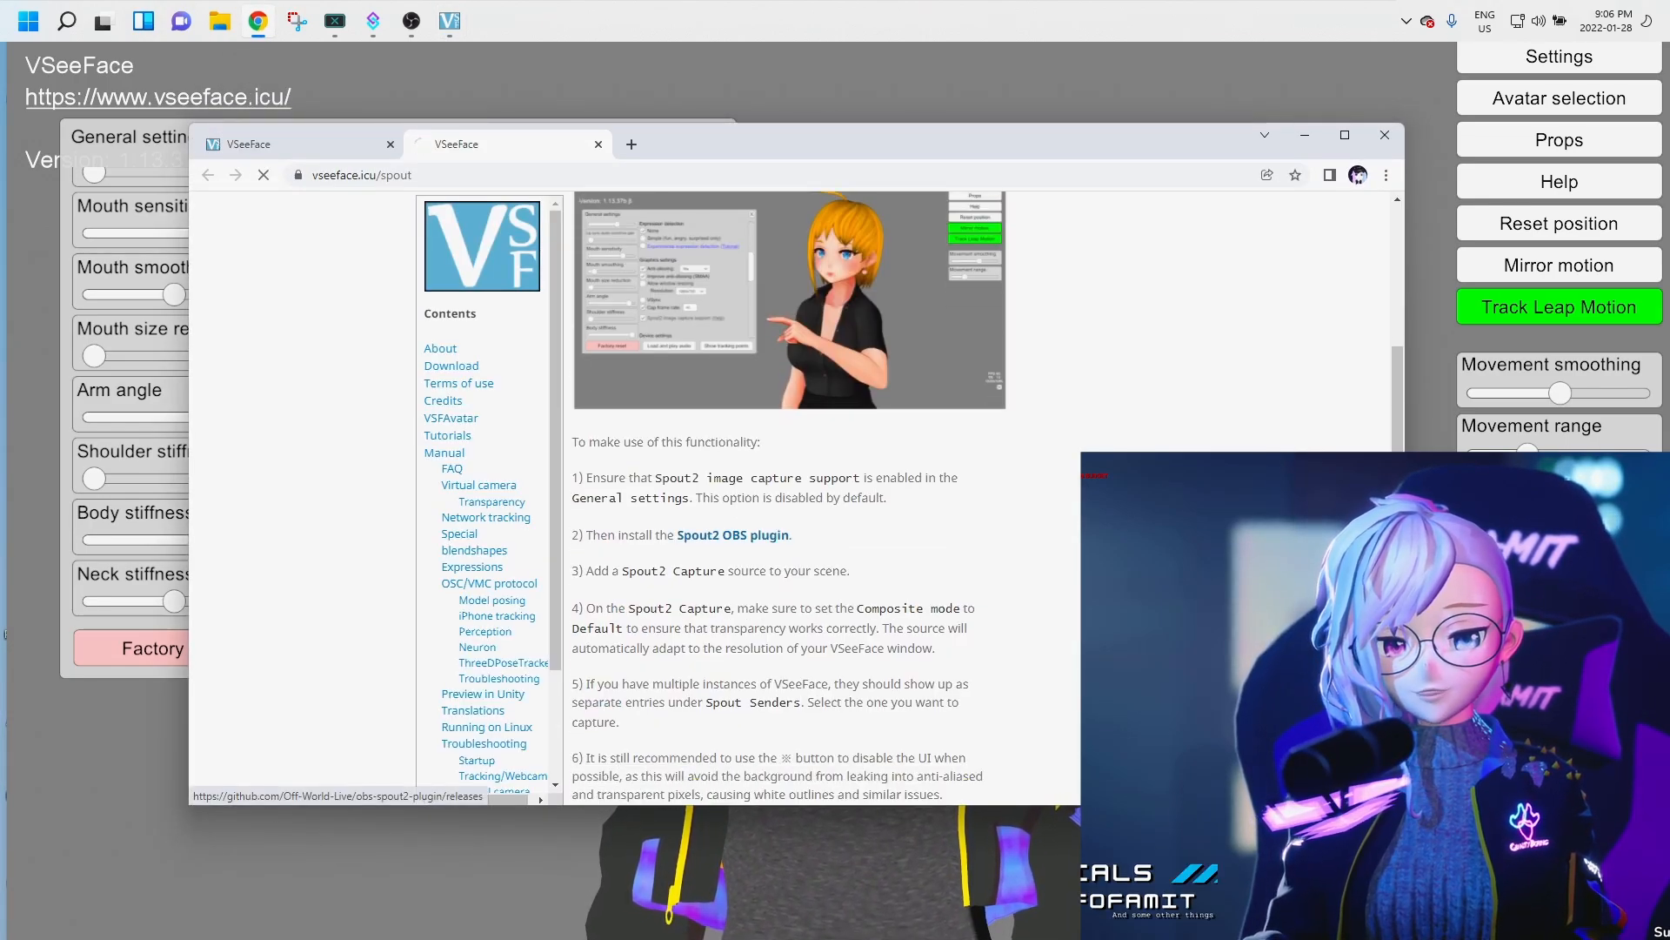
scroll(733, 534, down, 4)
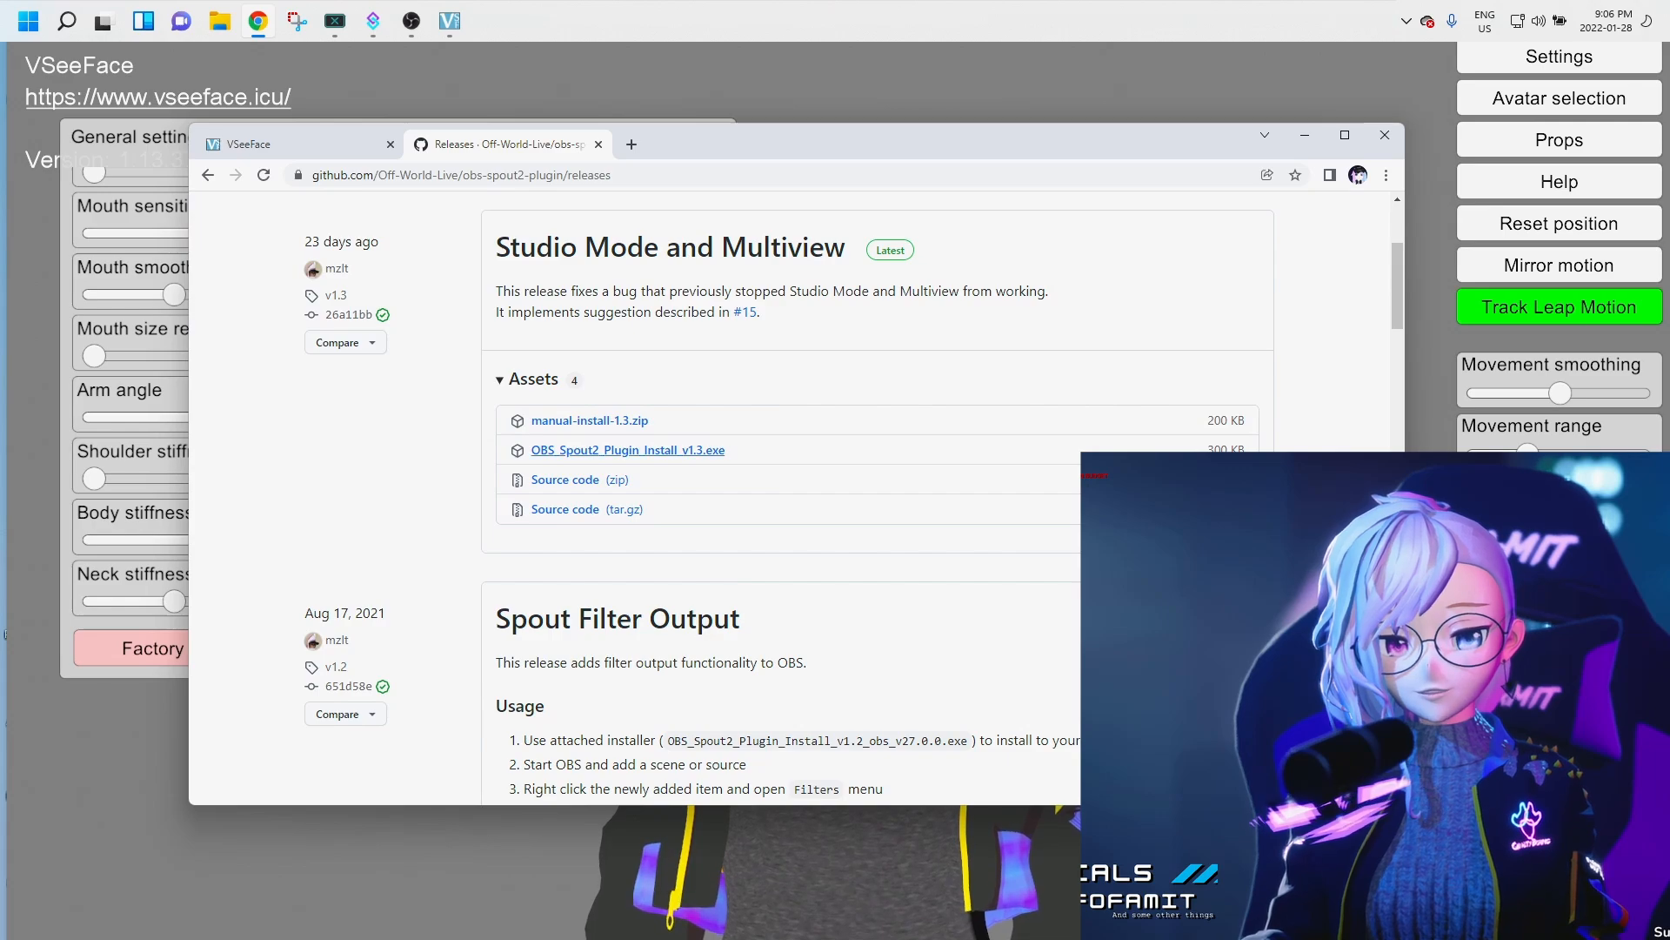
click(628, 450)
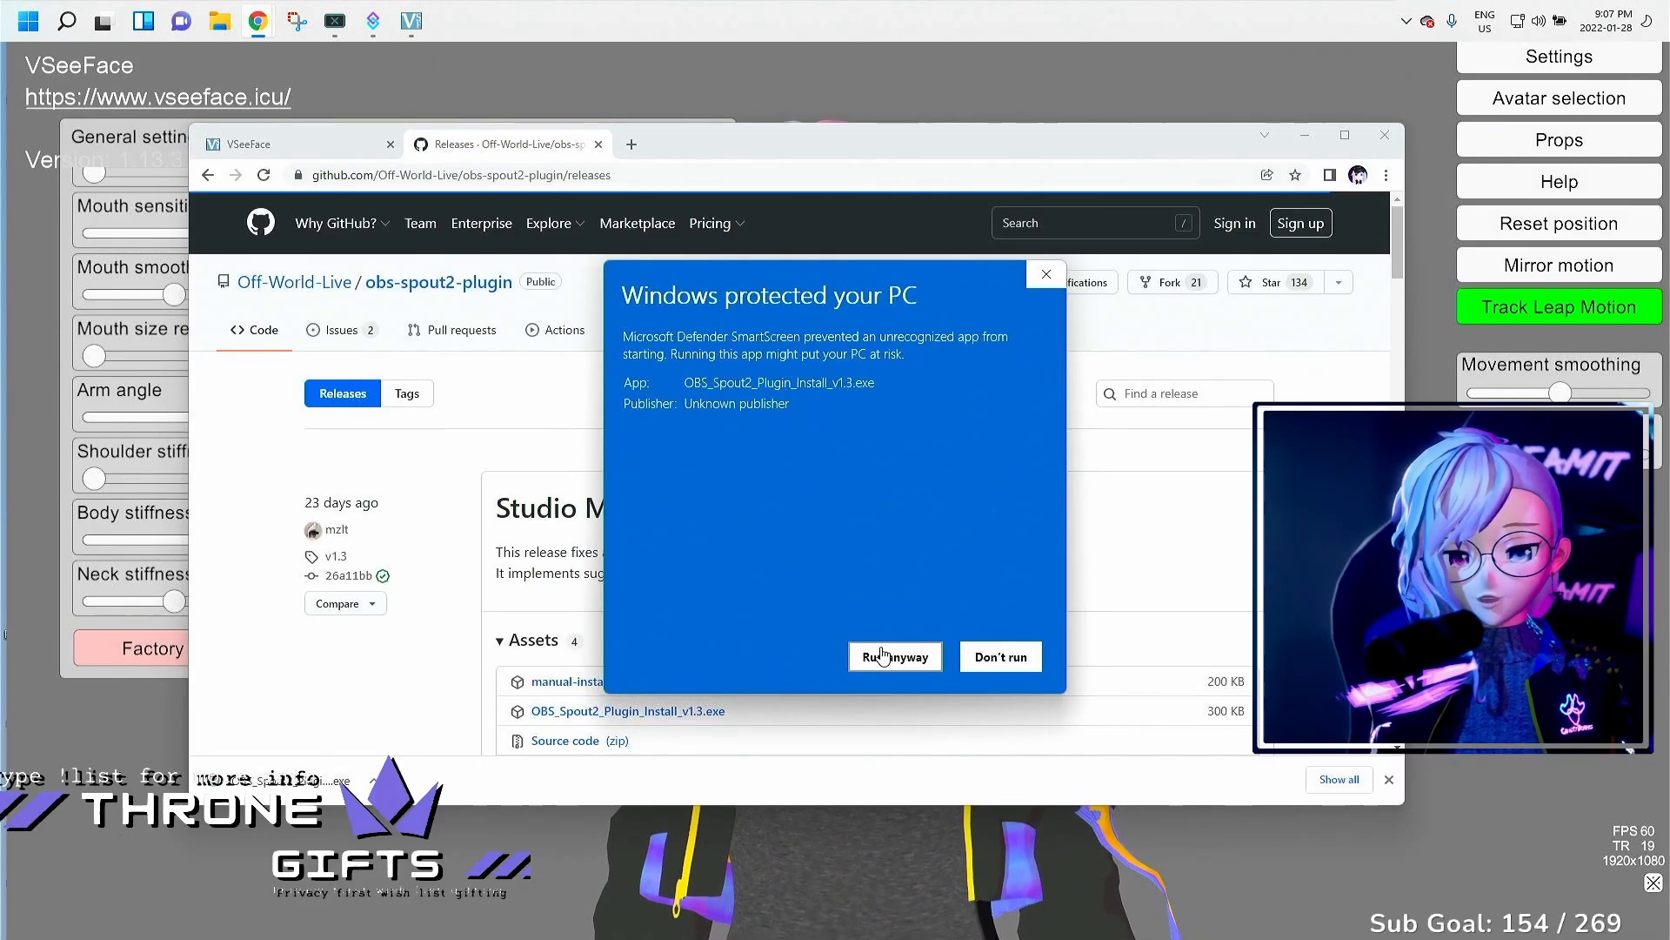
- Run the downloaded Spout2 plugin installer despite the security warnings, complete the setup and close the plugin's releases page
click(881, 653)
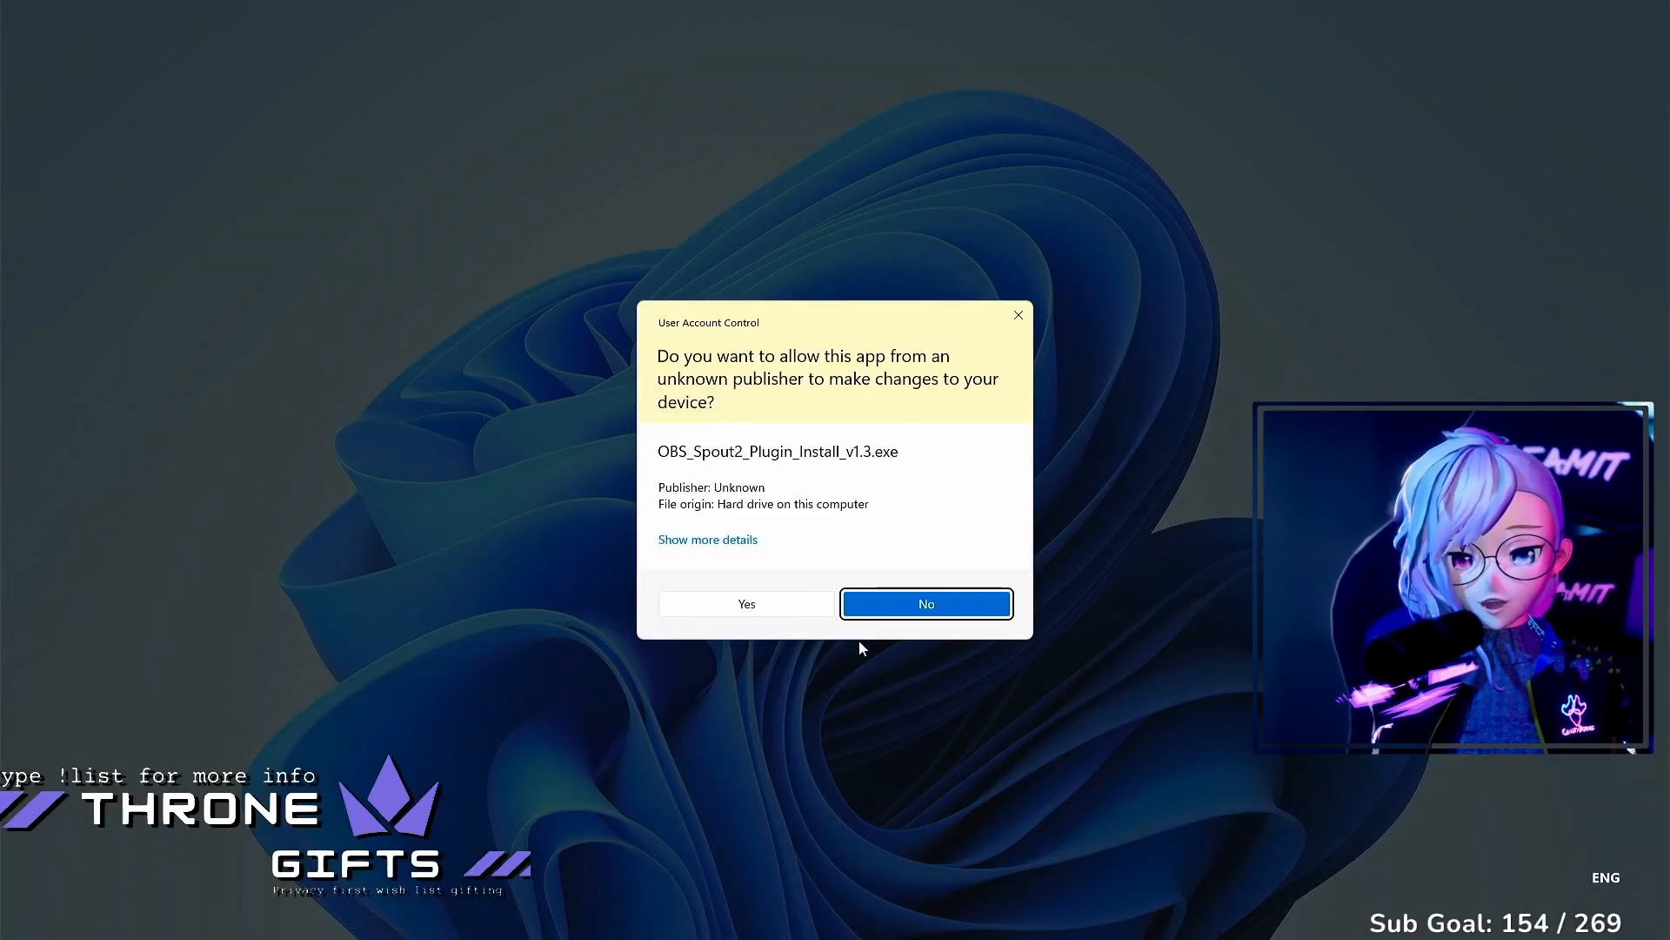
click(783, 608)
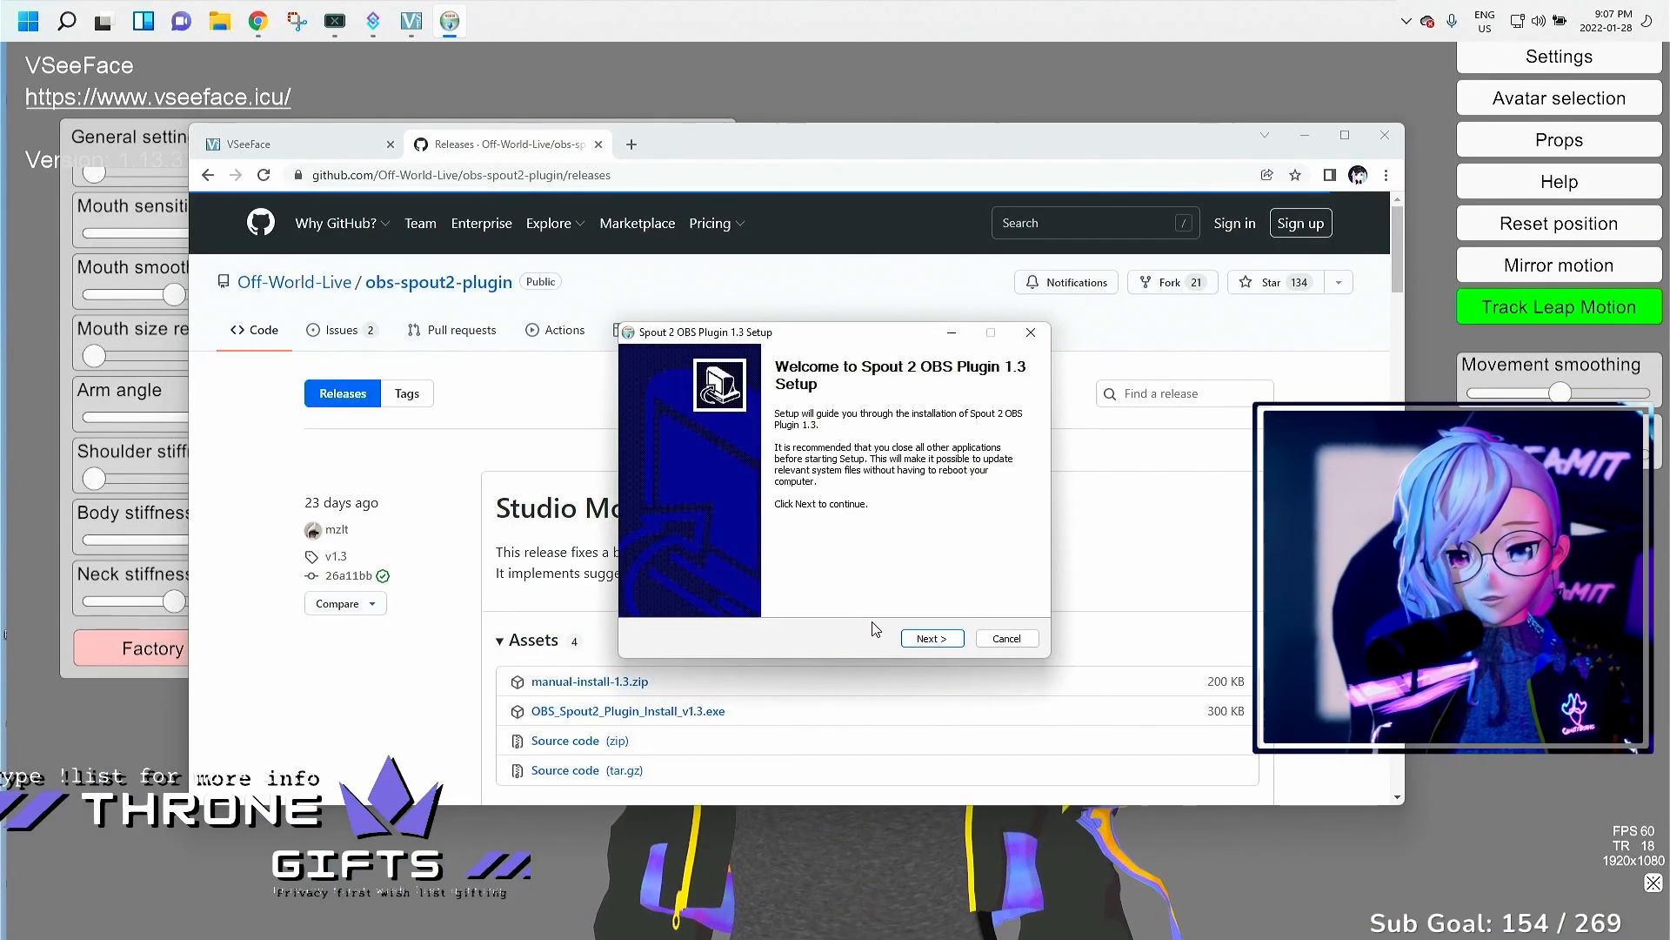
click(948, 638)
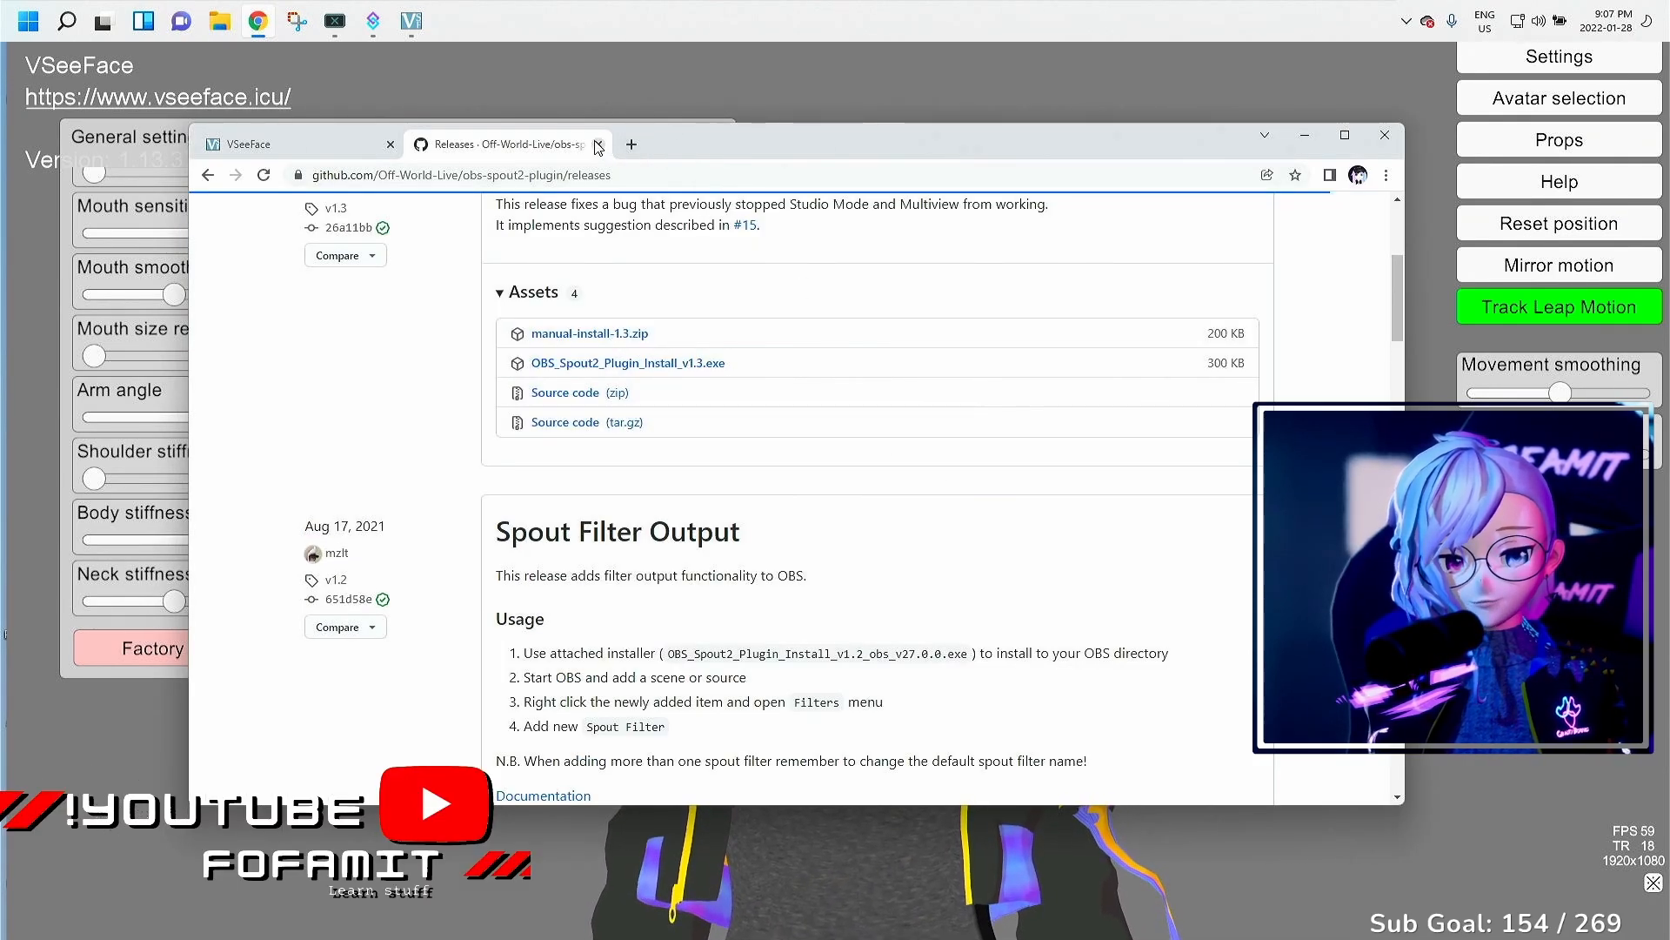
click(598, 145)
- Launch OBS Studio, maximise its window and look up Spout2 Capture among the source types without adding another source
key(super)
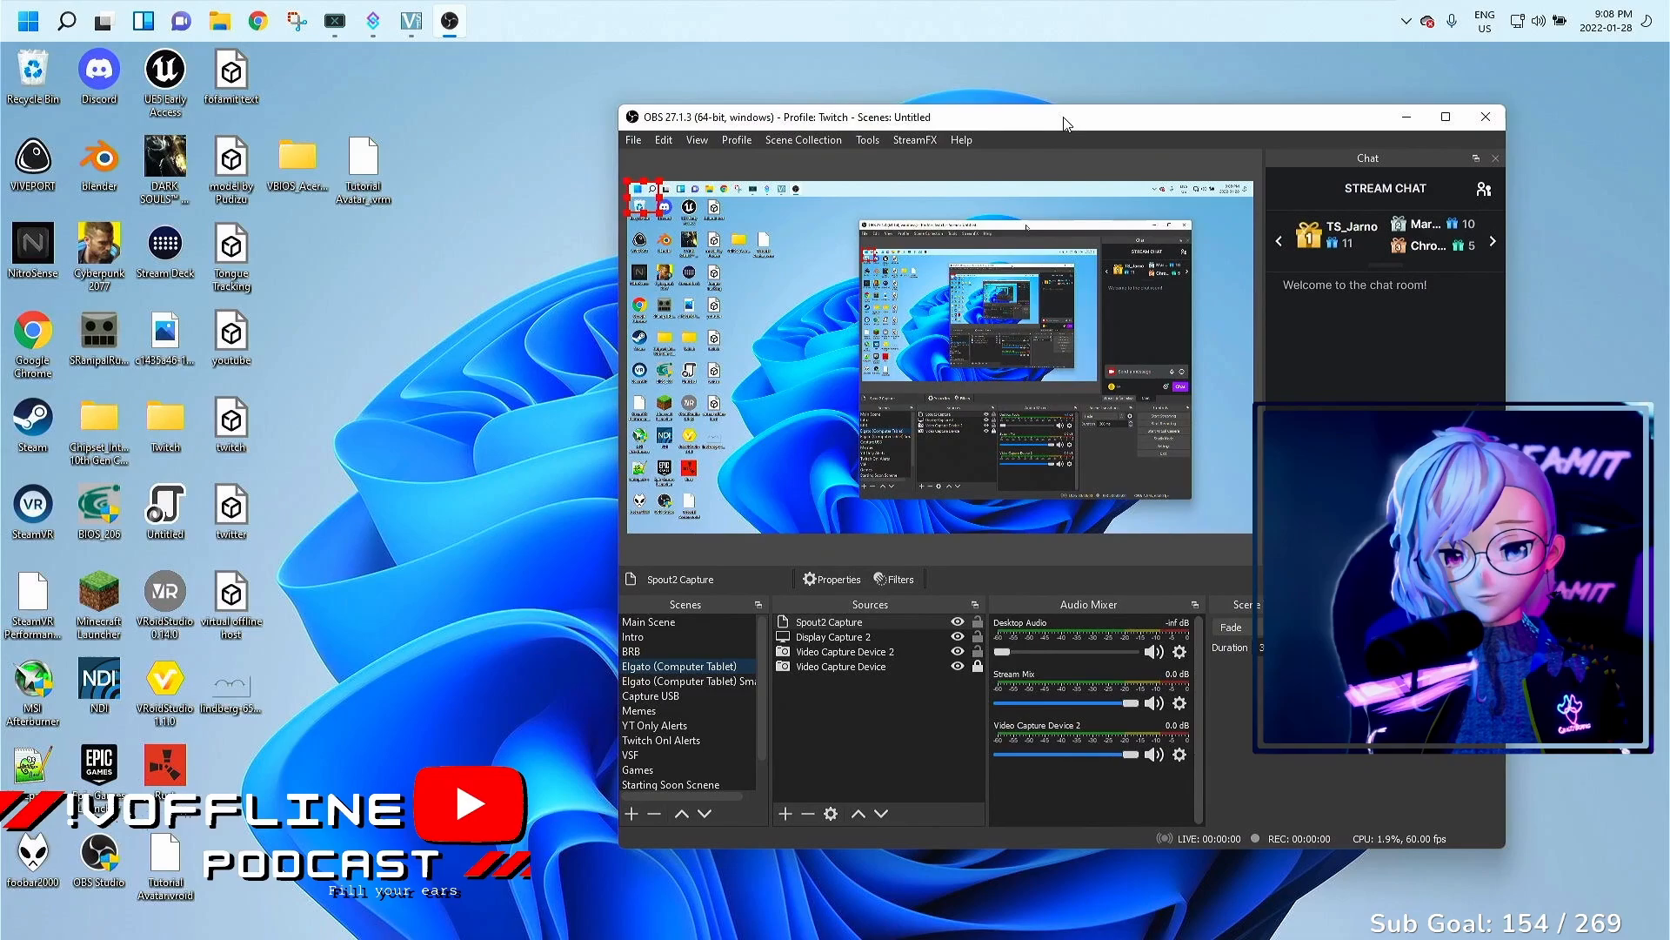
double_click(1065, 123)
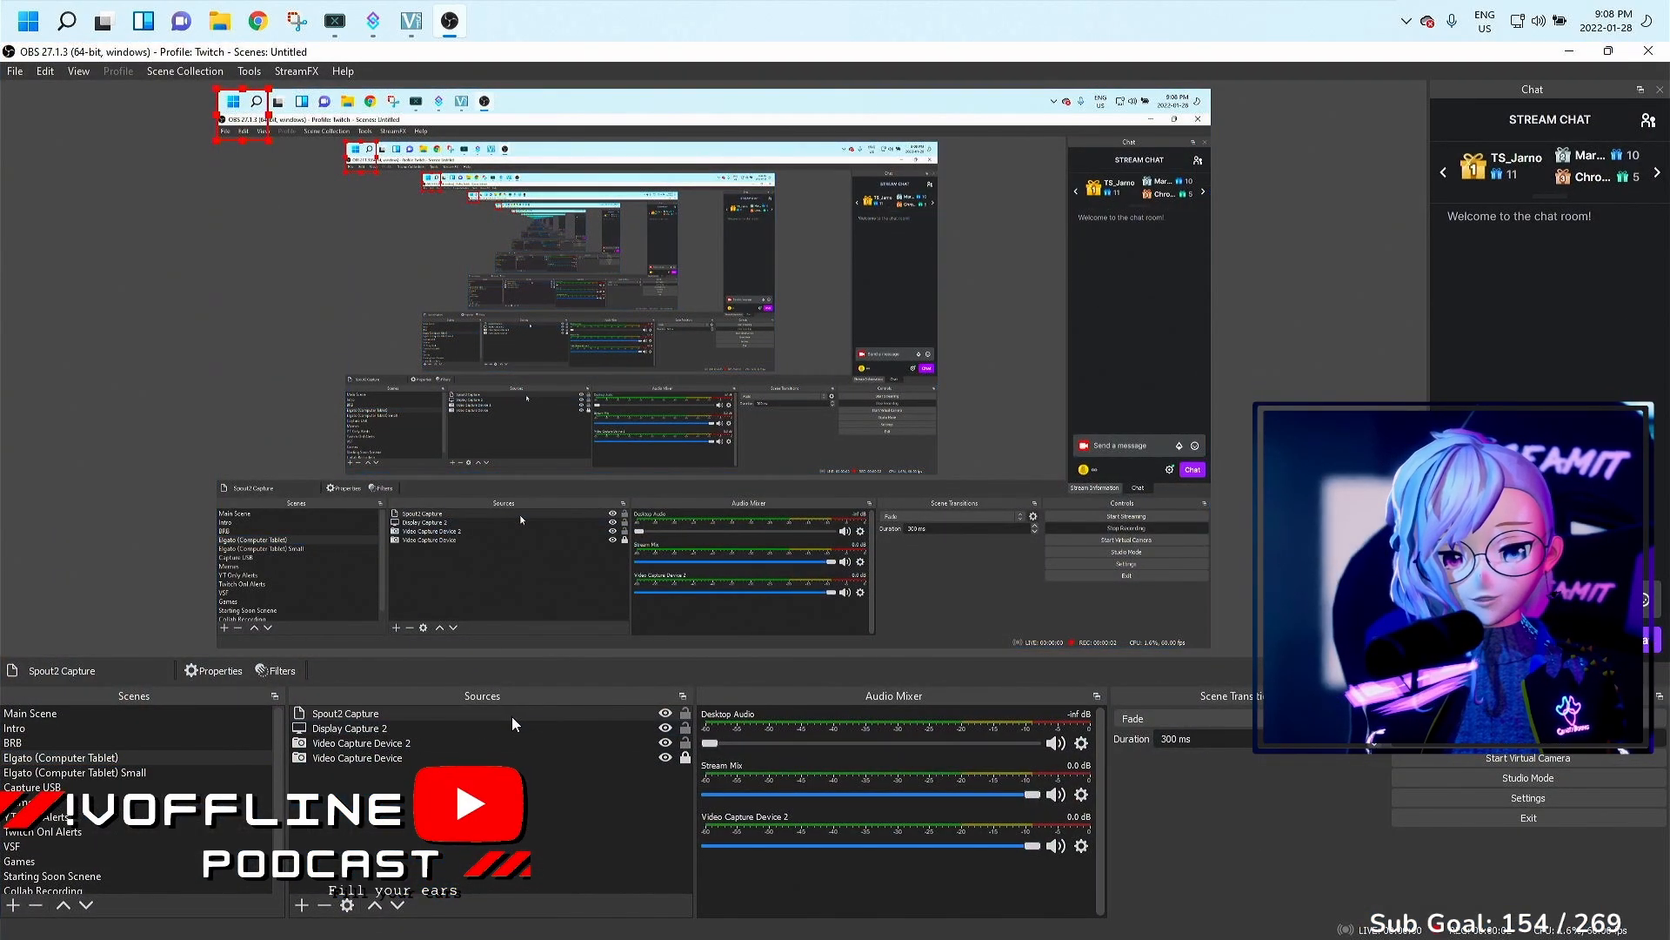
click(302, 906)
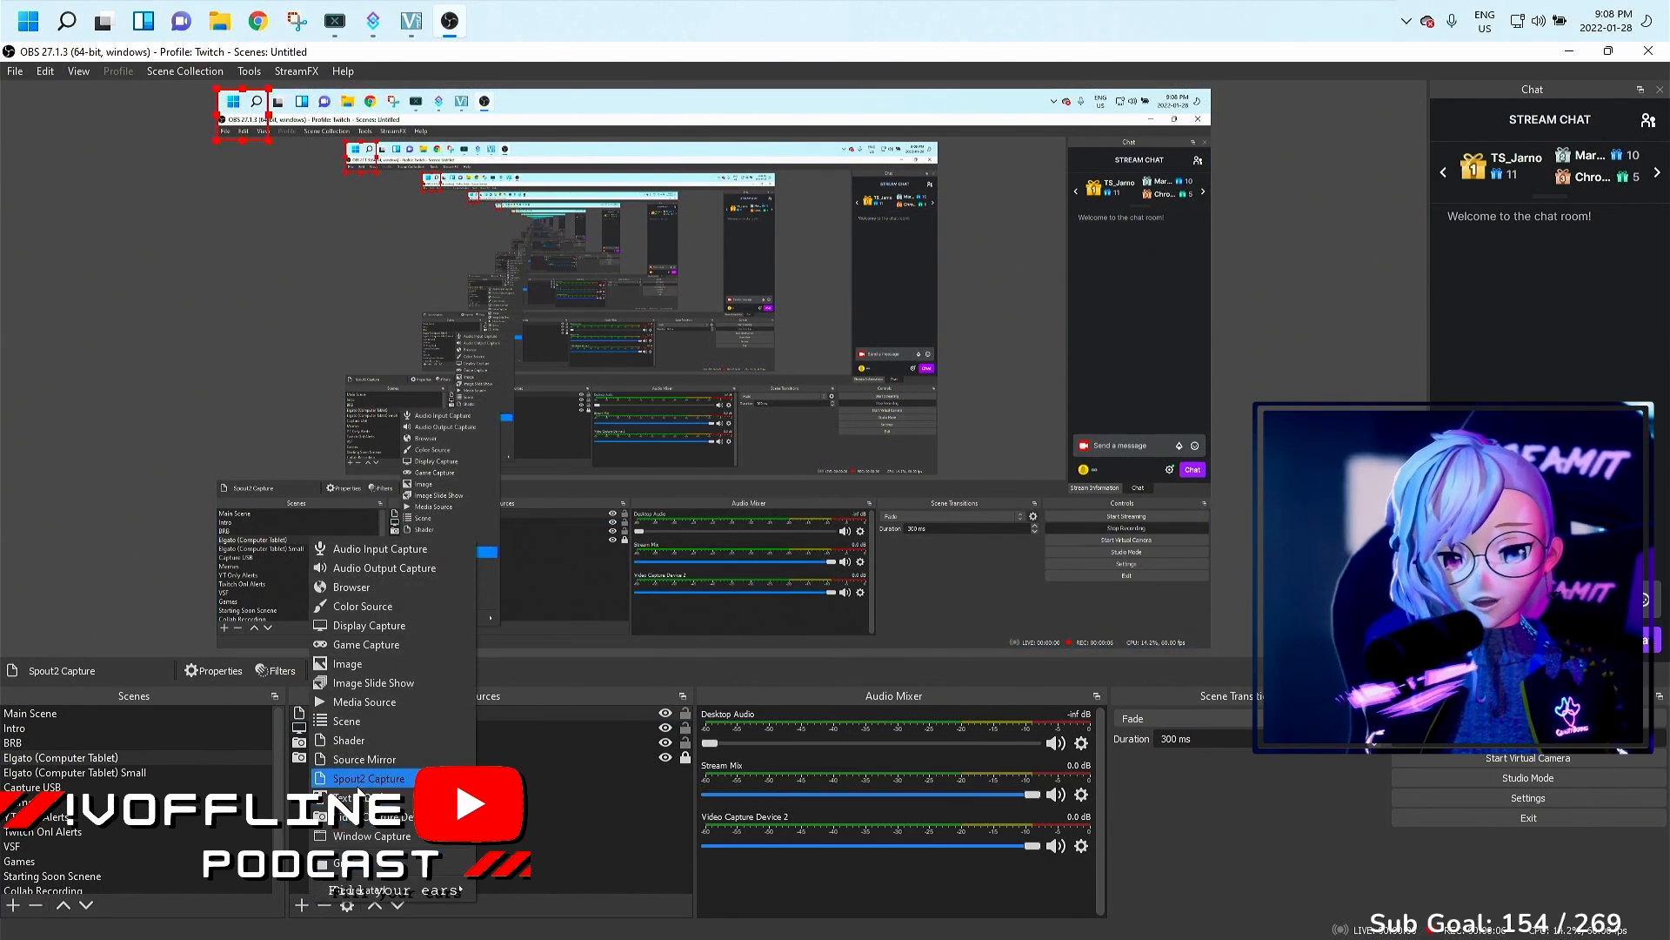
click(570, 816)
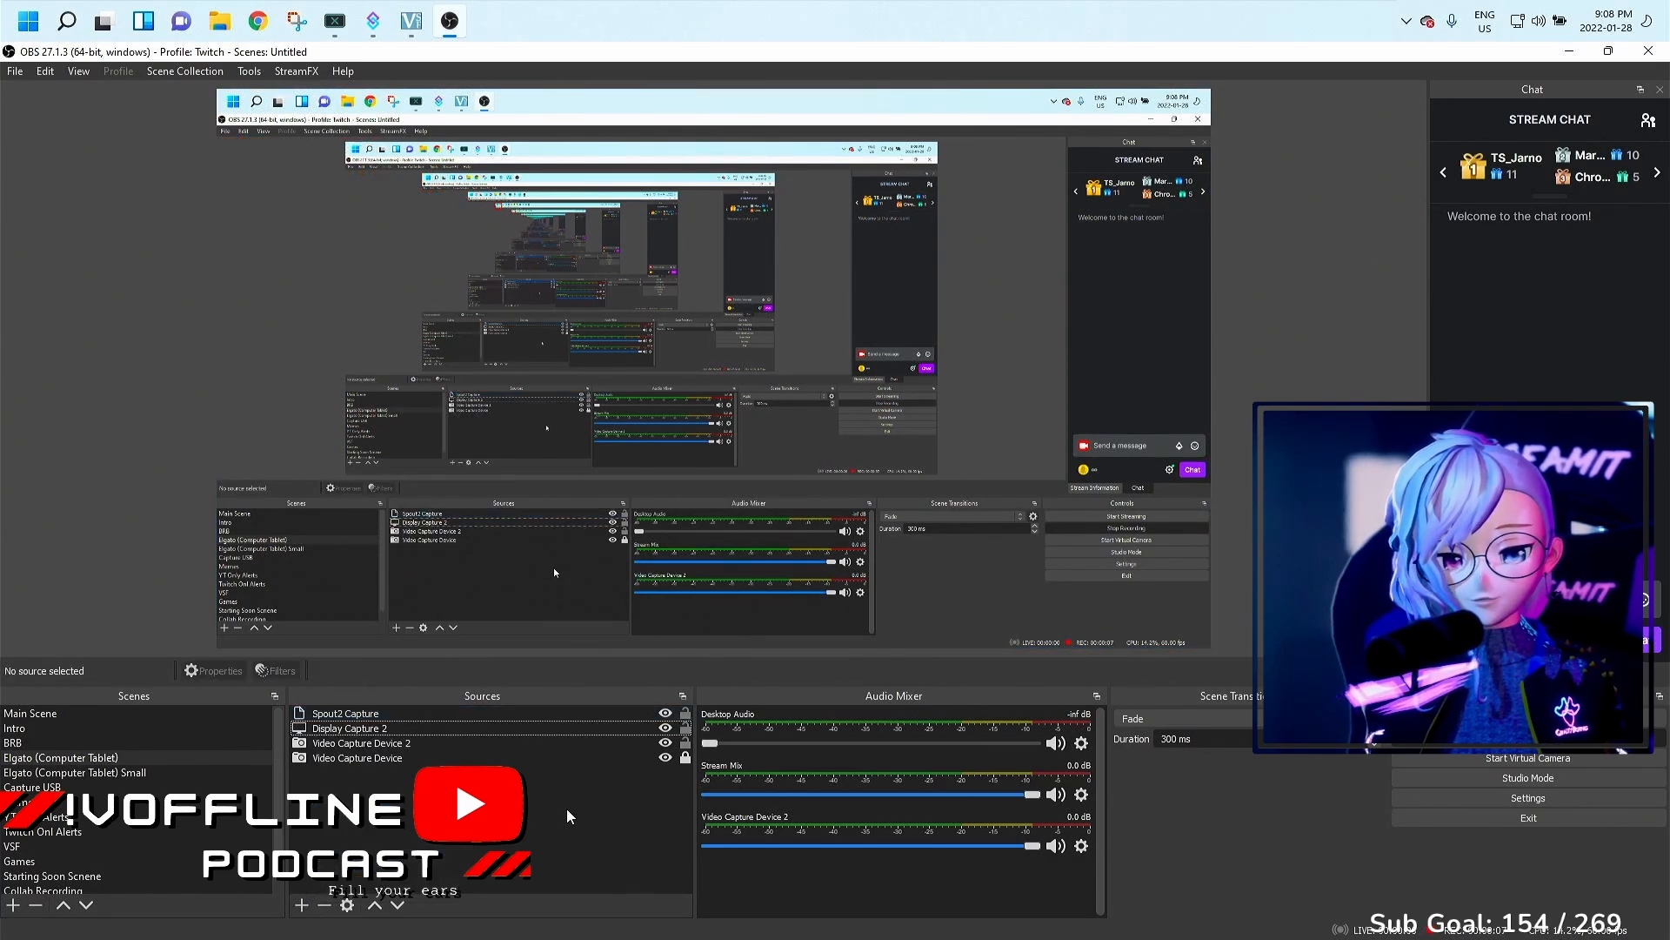
- Switch to VSeeFace and enable Spout2 image capture support
click(417, 17)
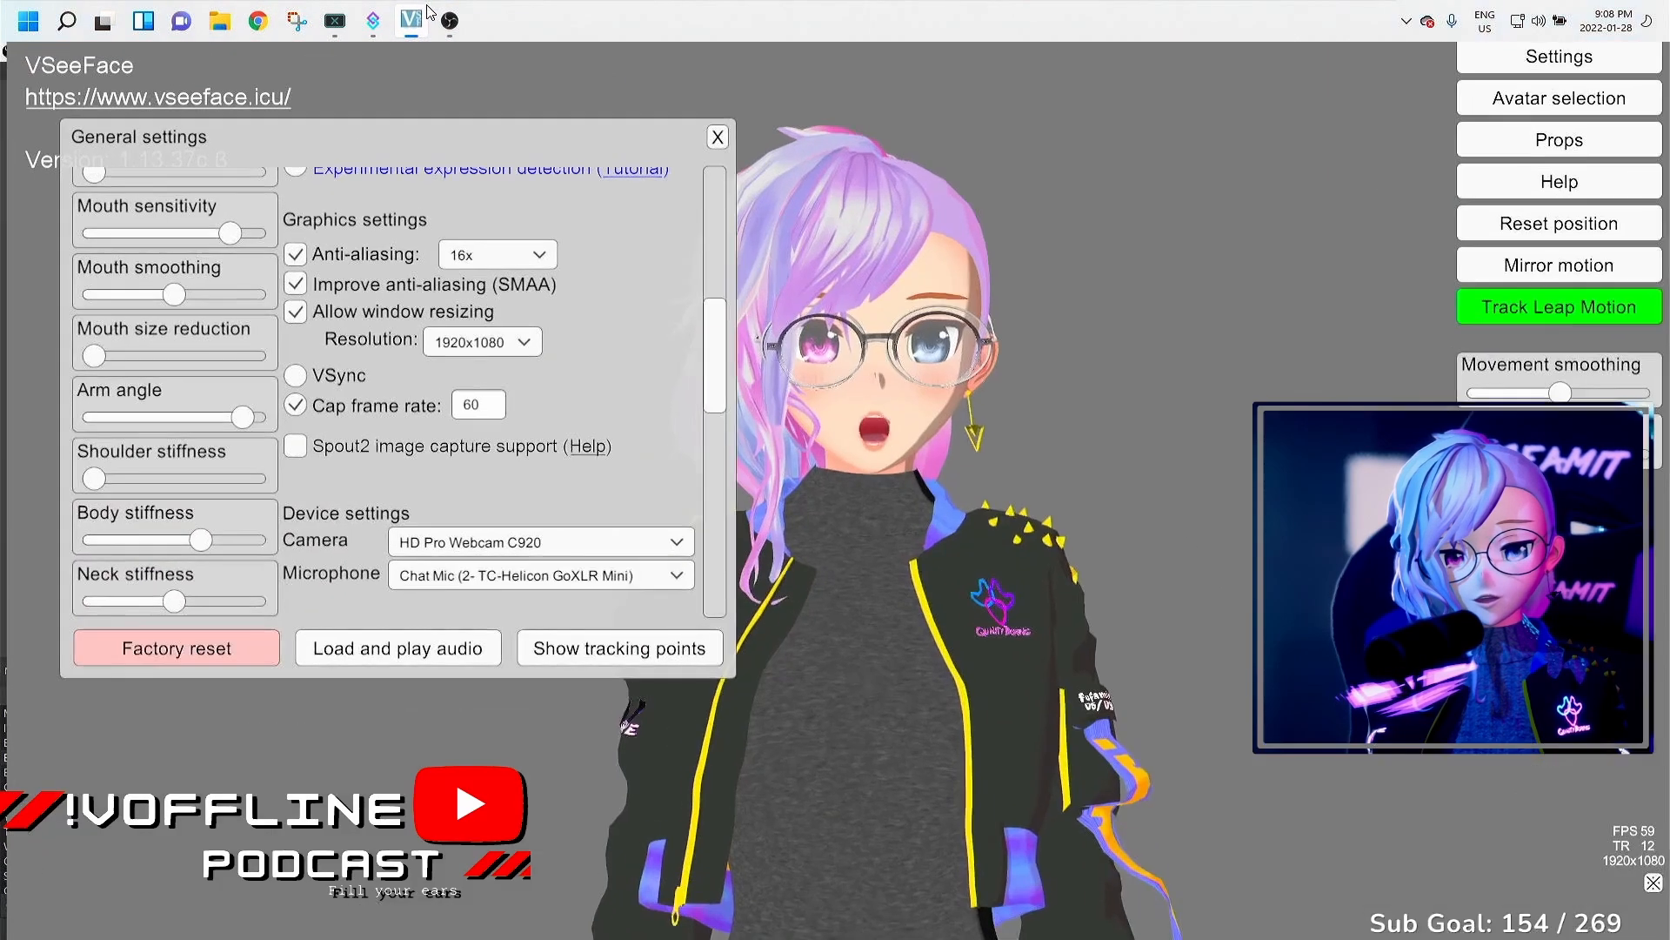
click(389, 442)
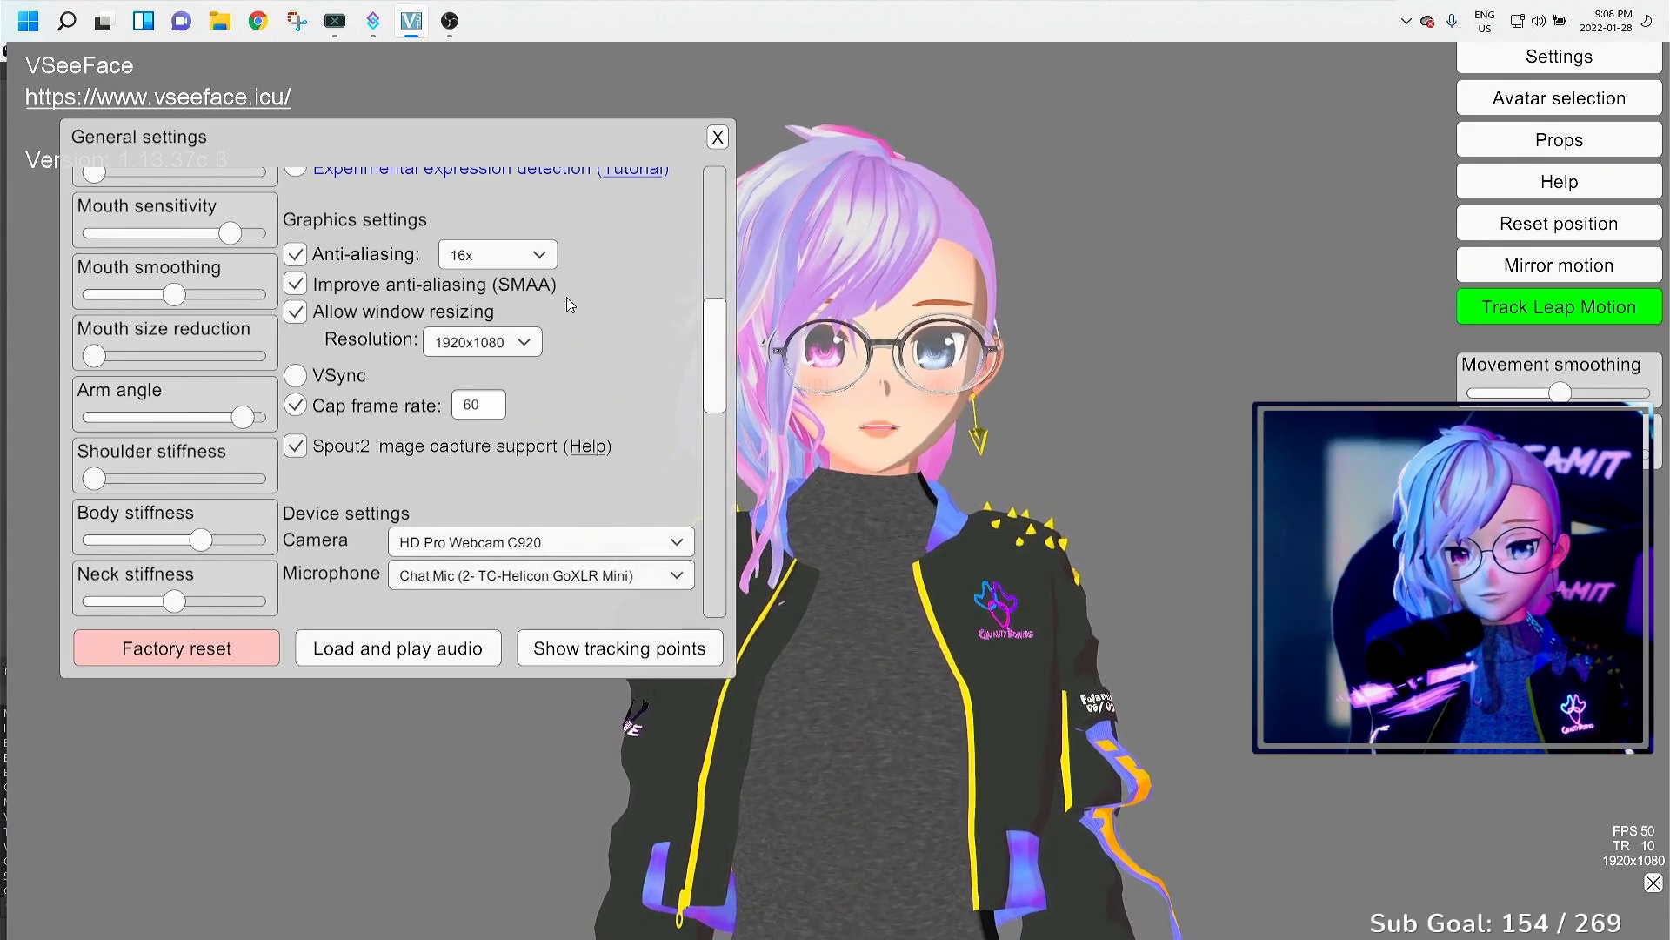
- Switch to OBS Studio and change the Spout2 Capture source's composite mode to give the avatar a transparent background
click(449, 21)
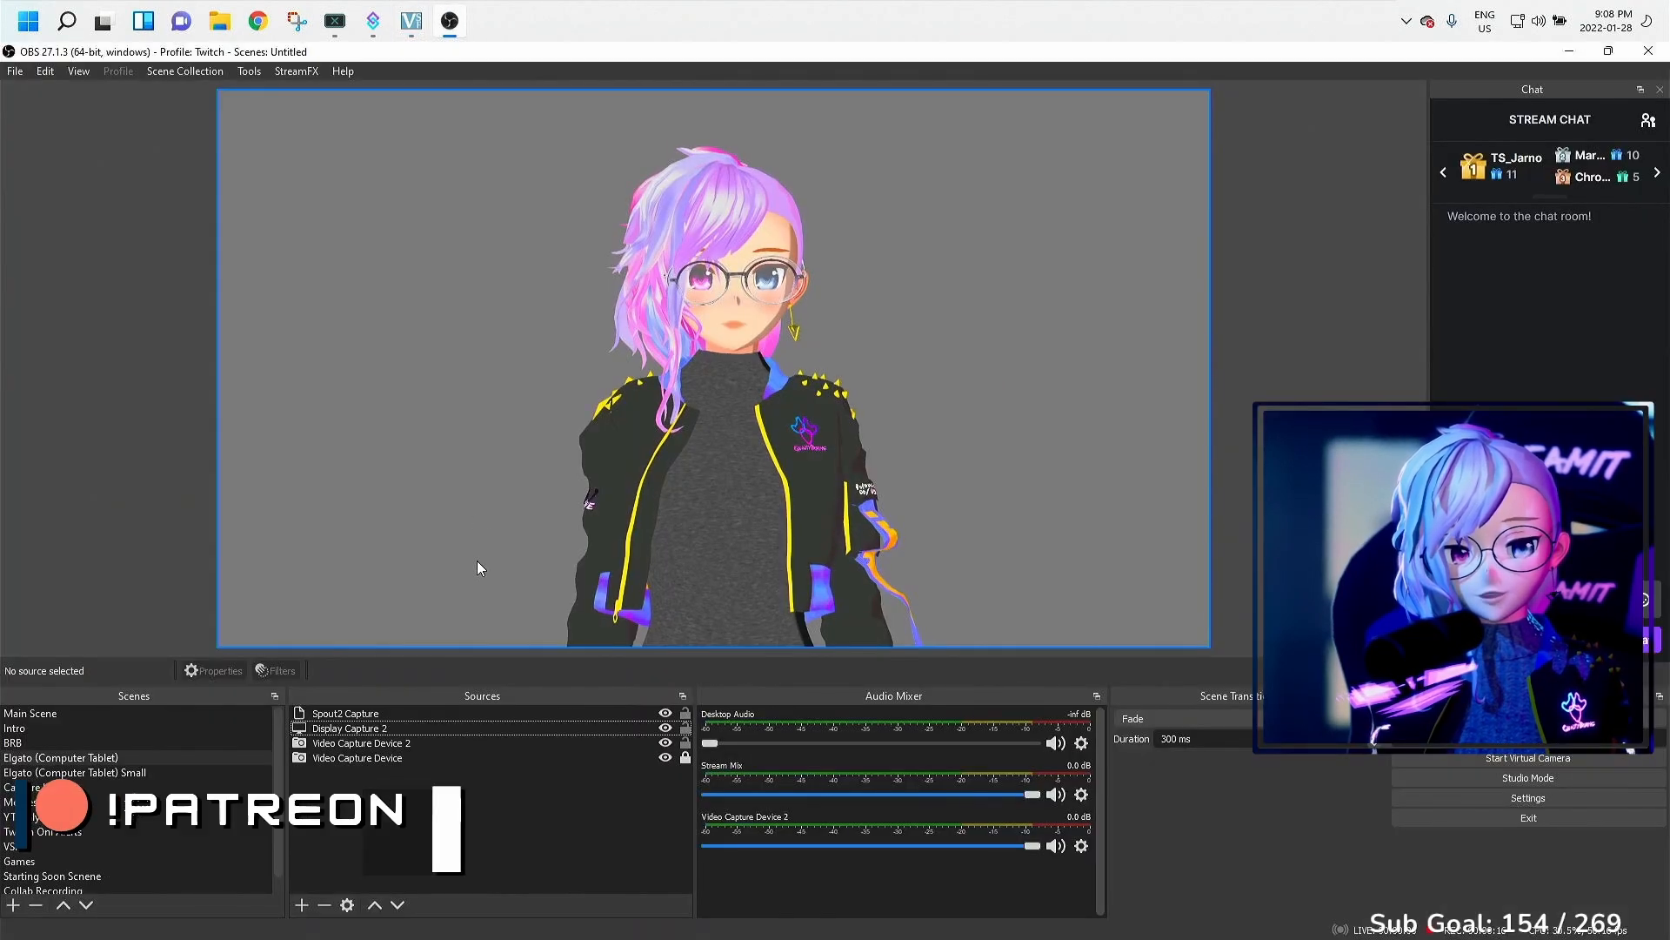
click(440, 717)
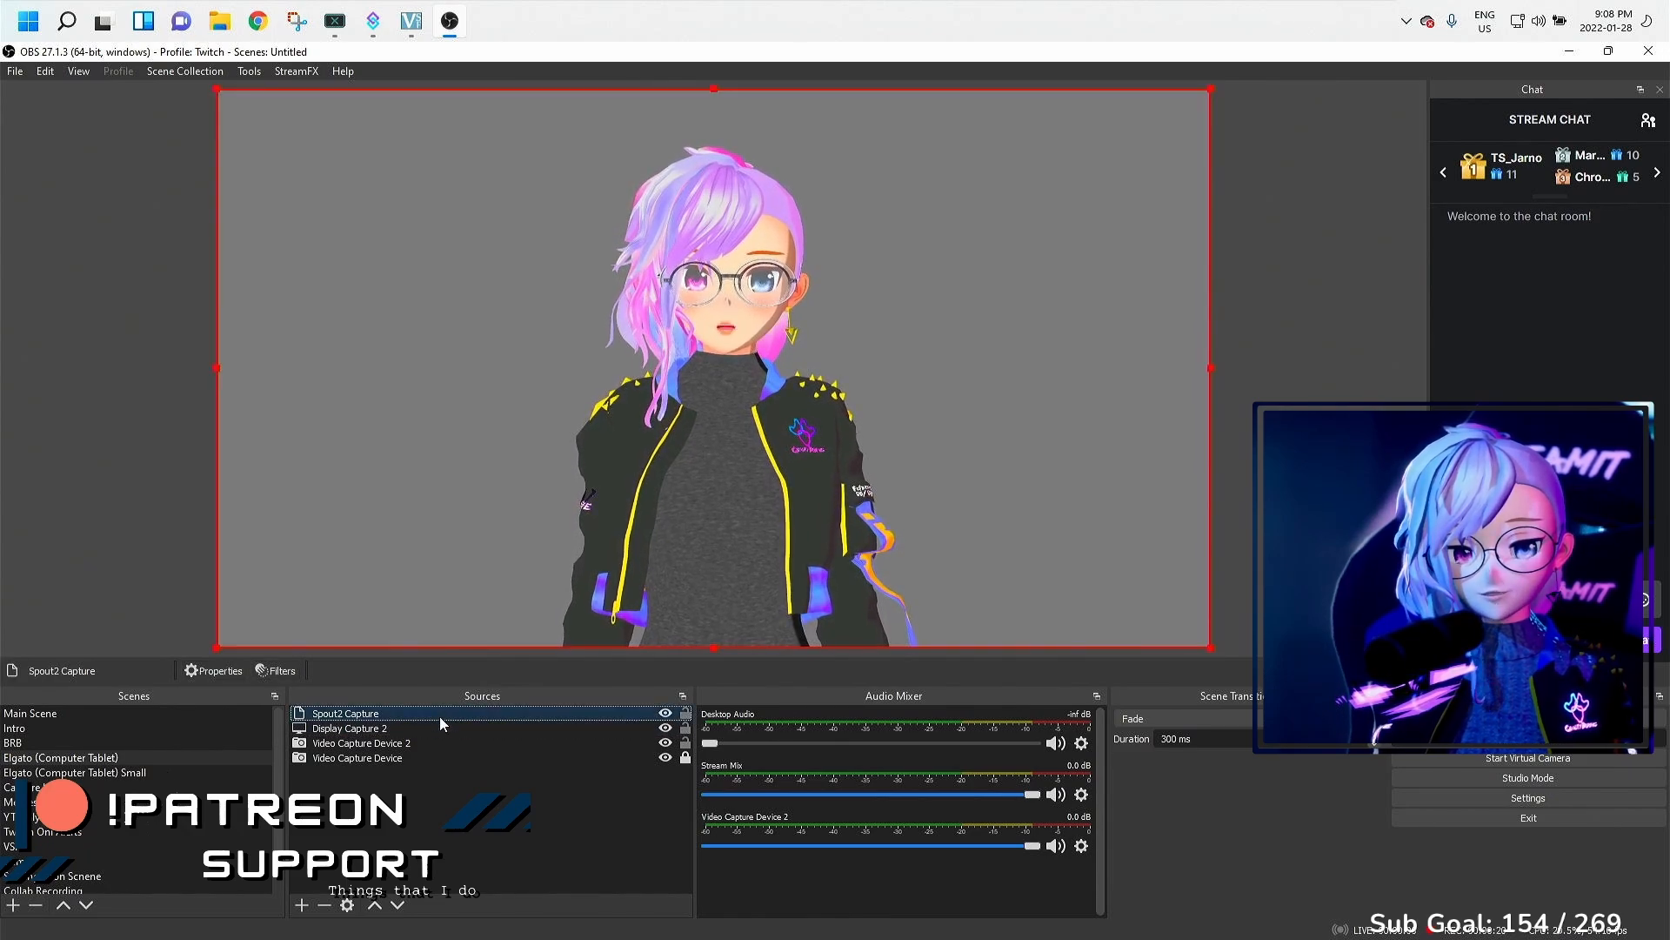
right_click(440, 717)
click(462, 712)
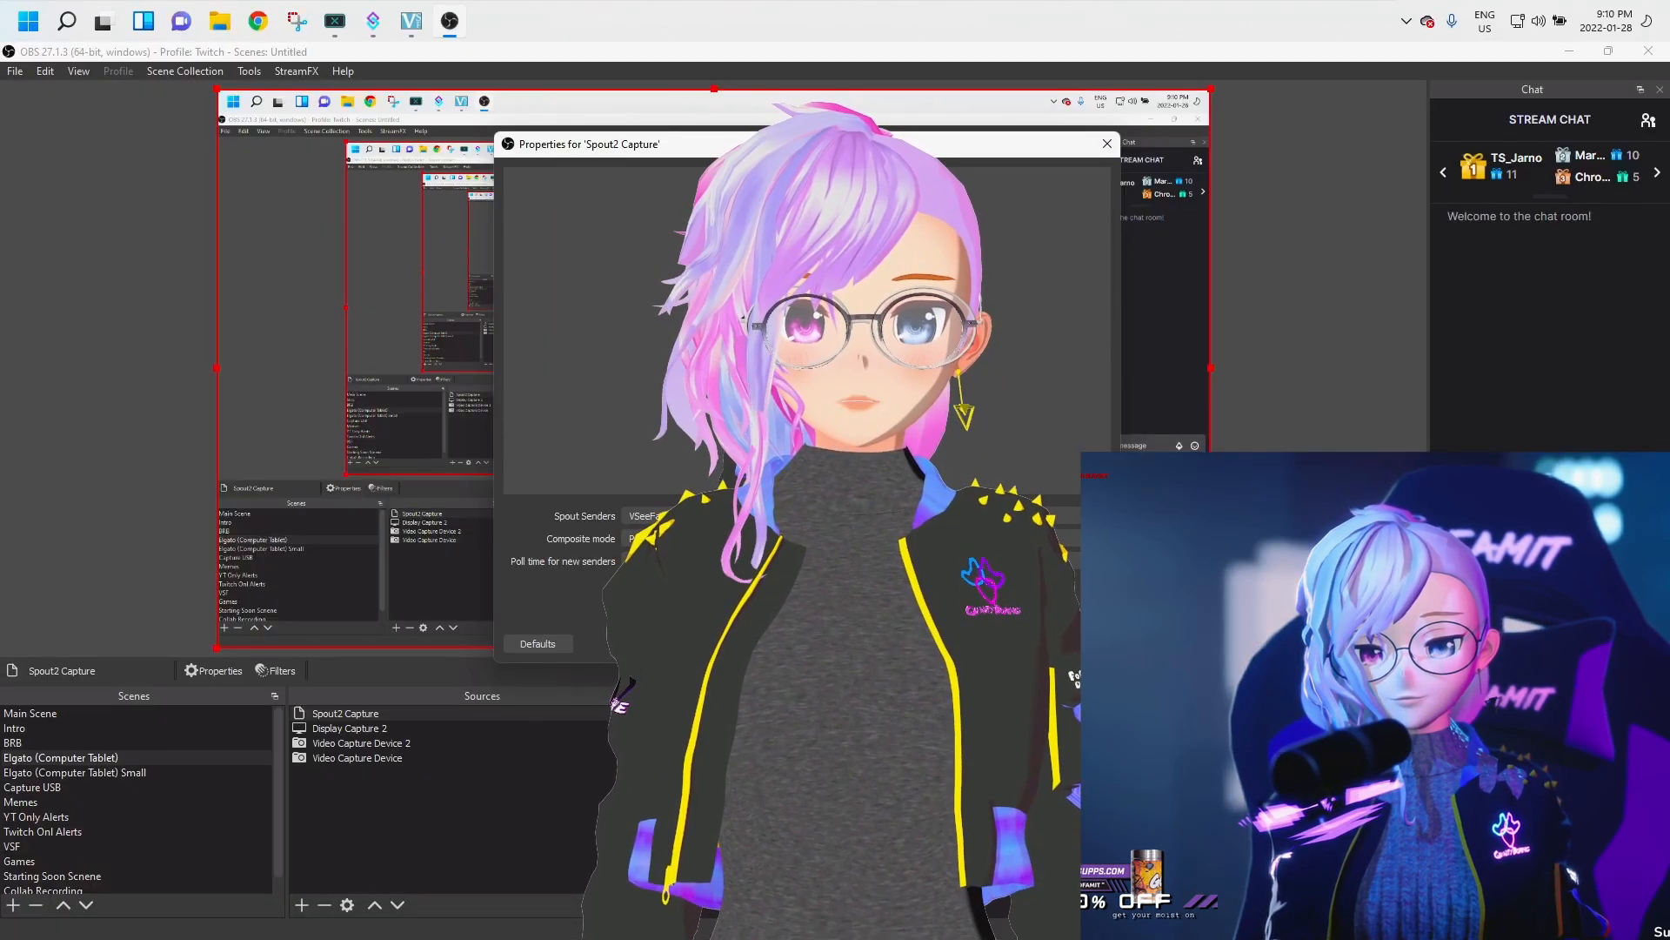
click(1003, 643)
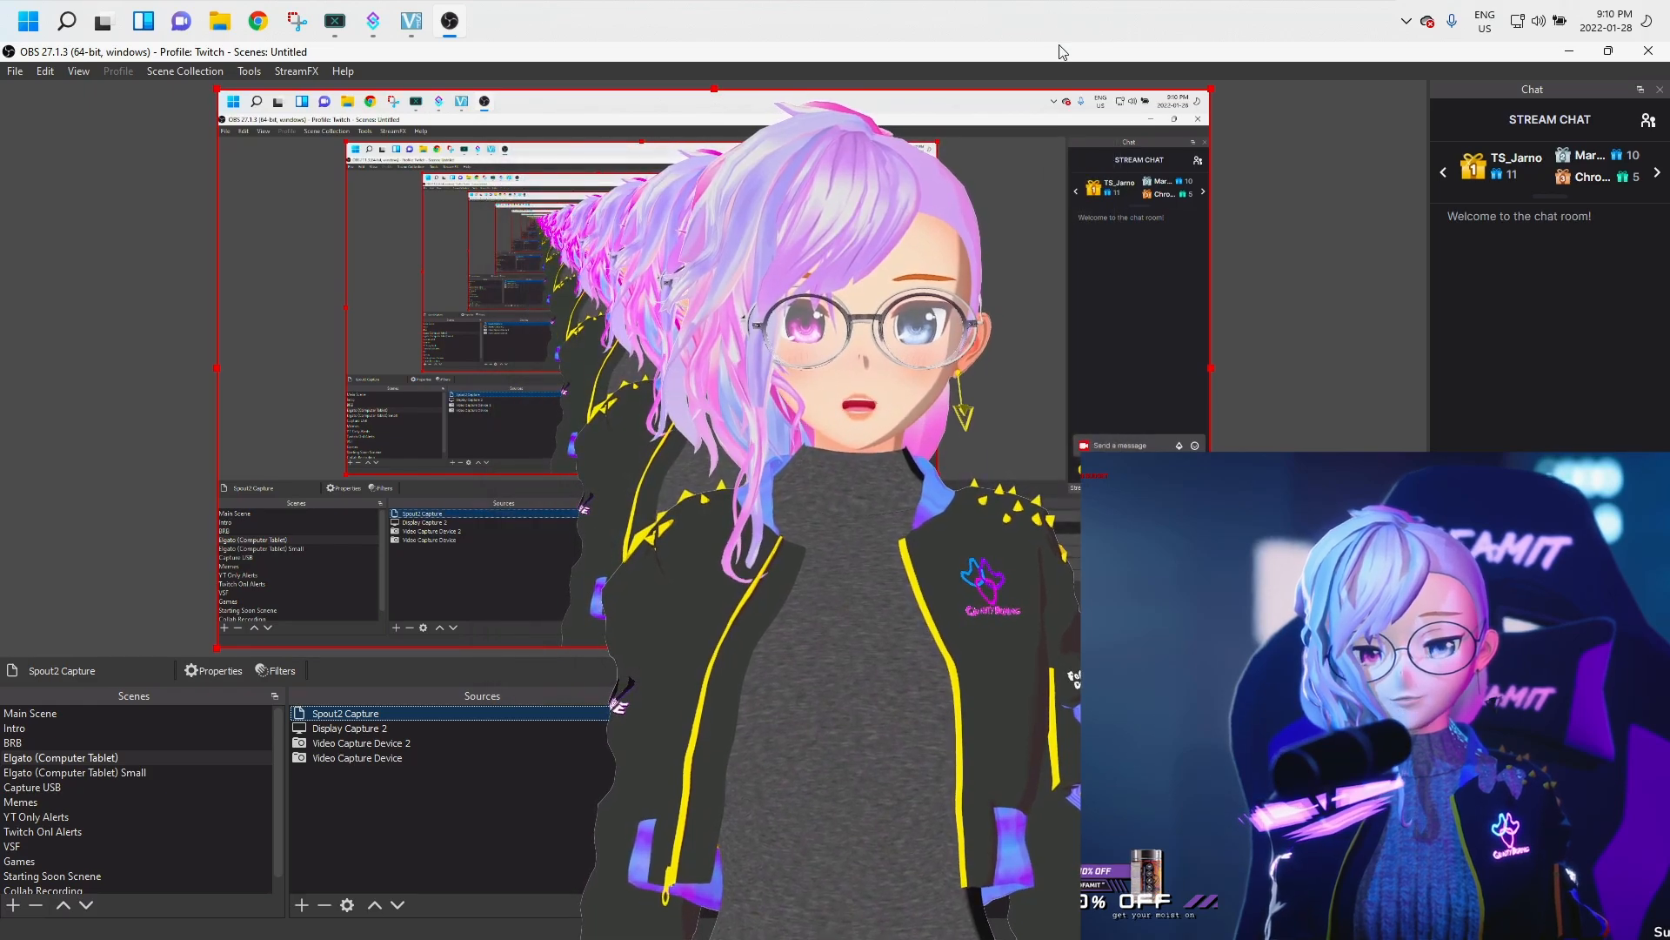
drag(1061, 52, 784, 138)
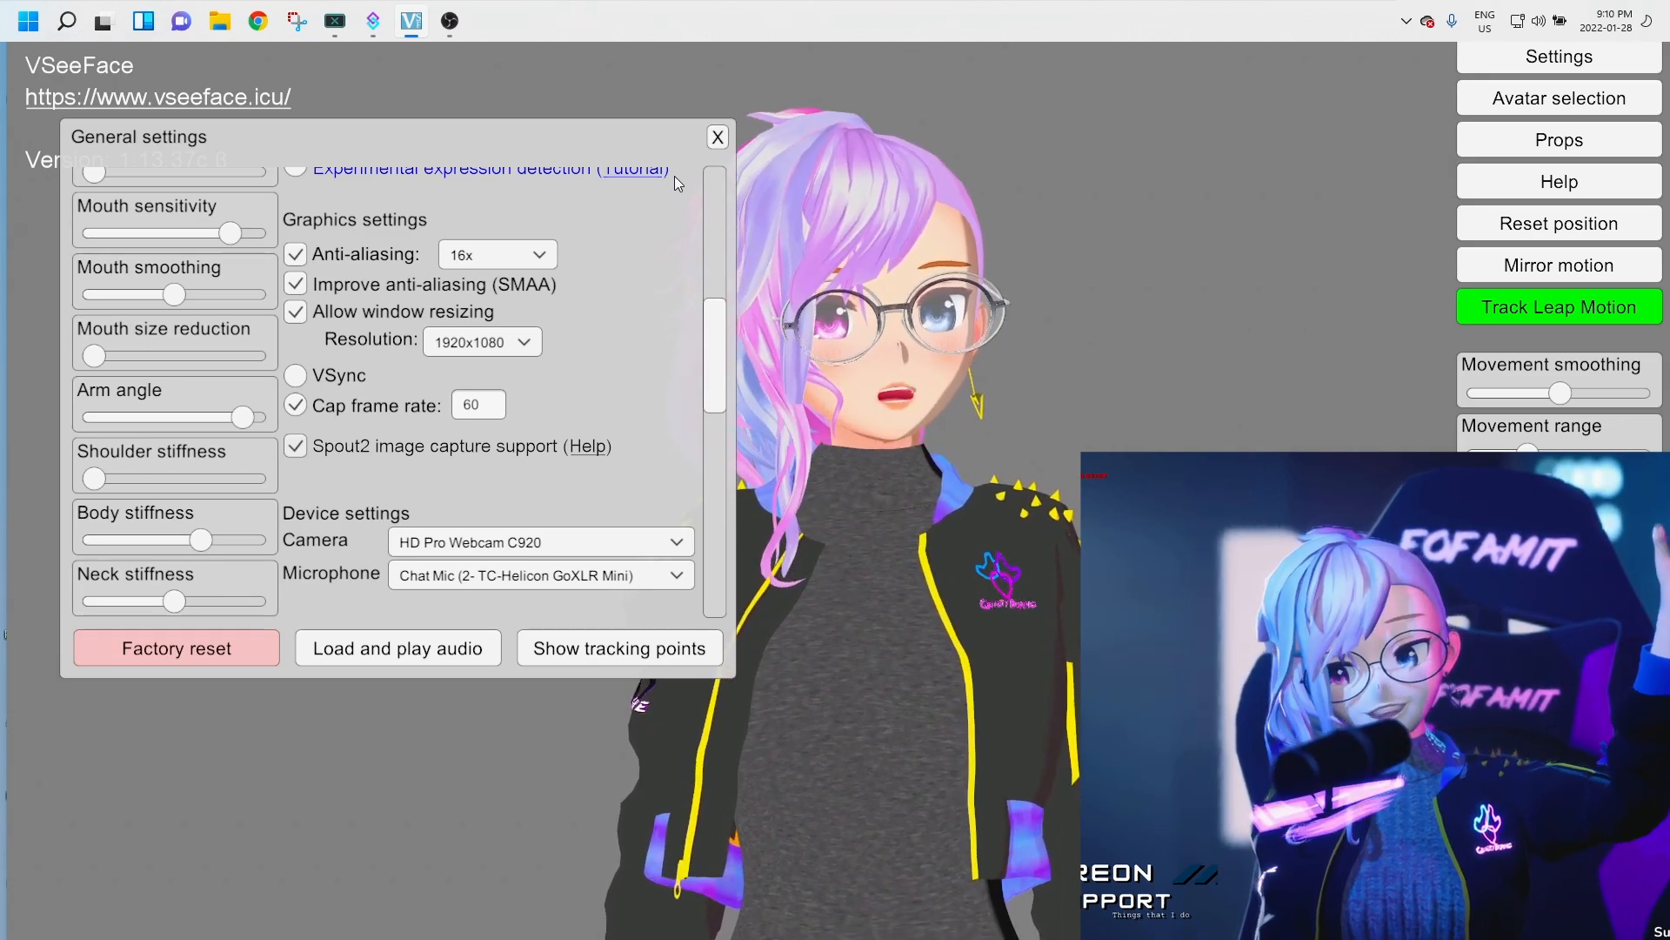
- Enable the virtual camera for this session in VSeeFace's General settings and go to its installation and background image options
scroll(623, 287, down, 3)
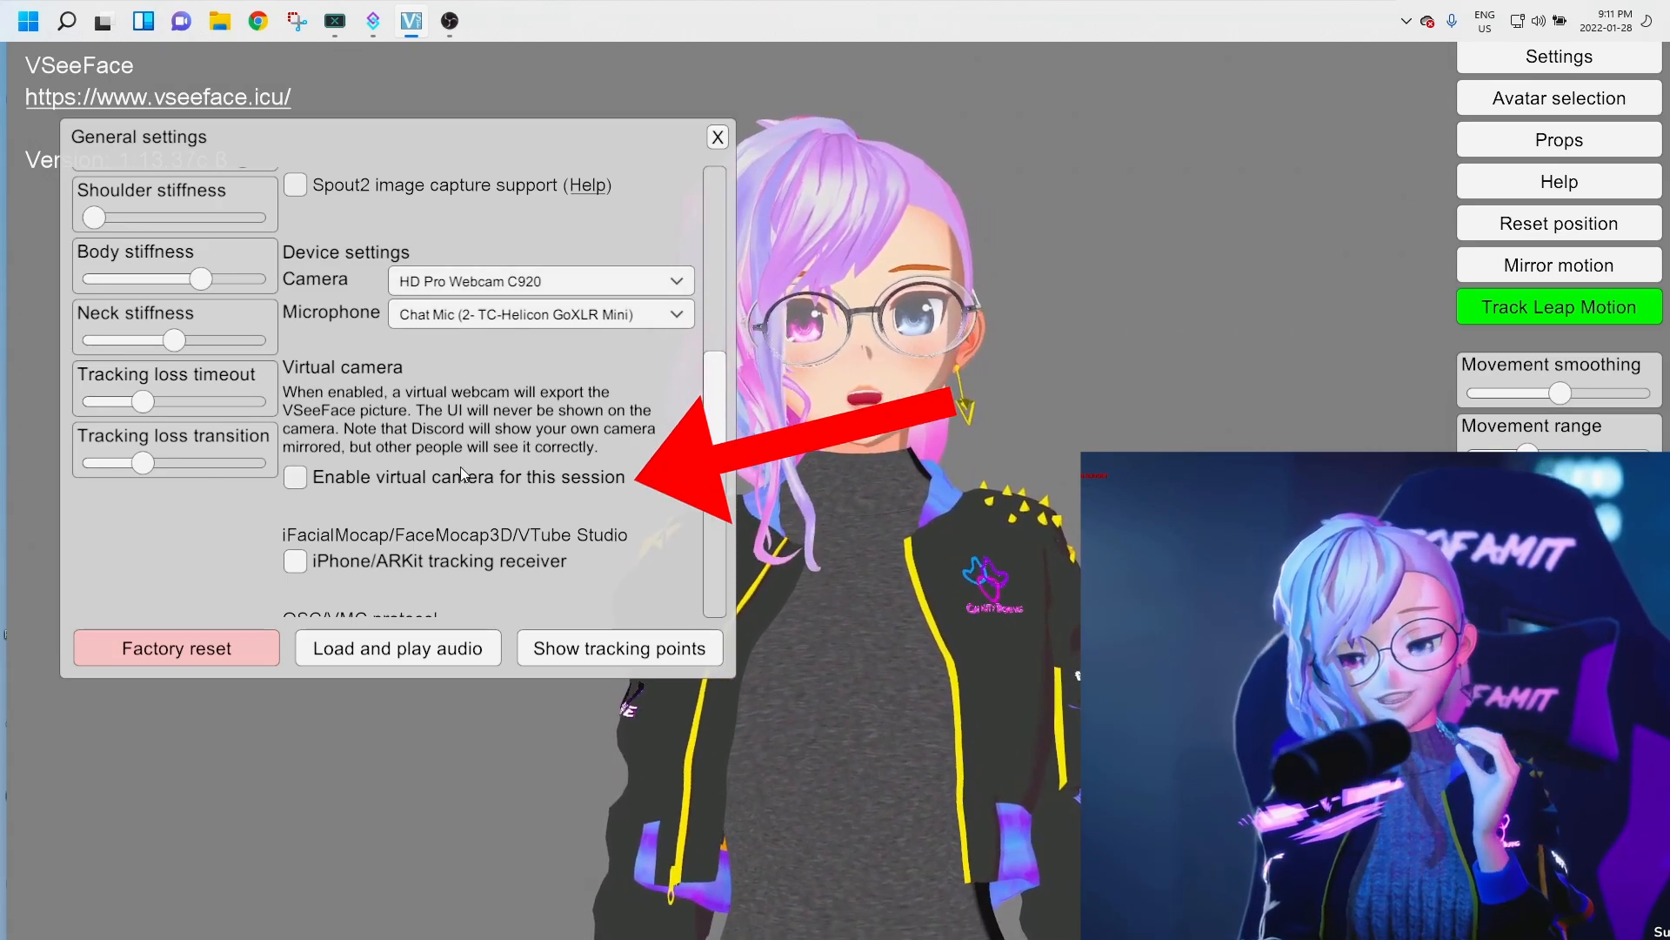
click(418, 475)
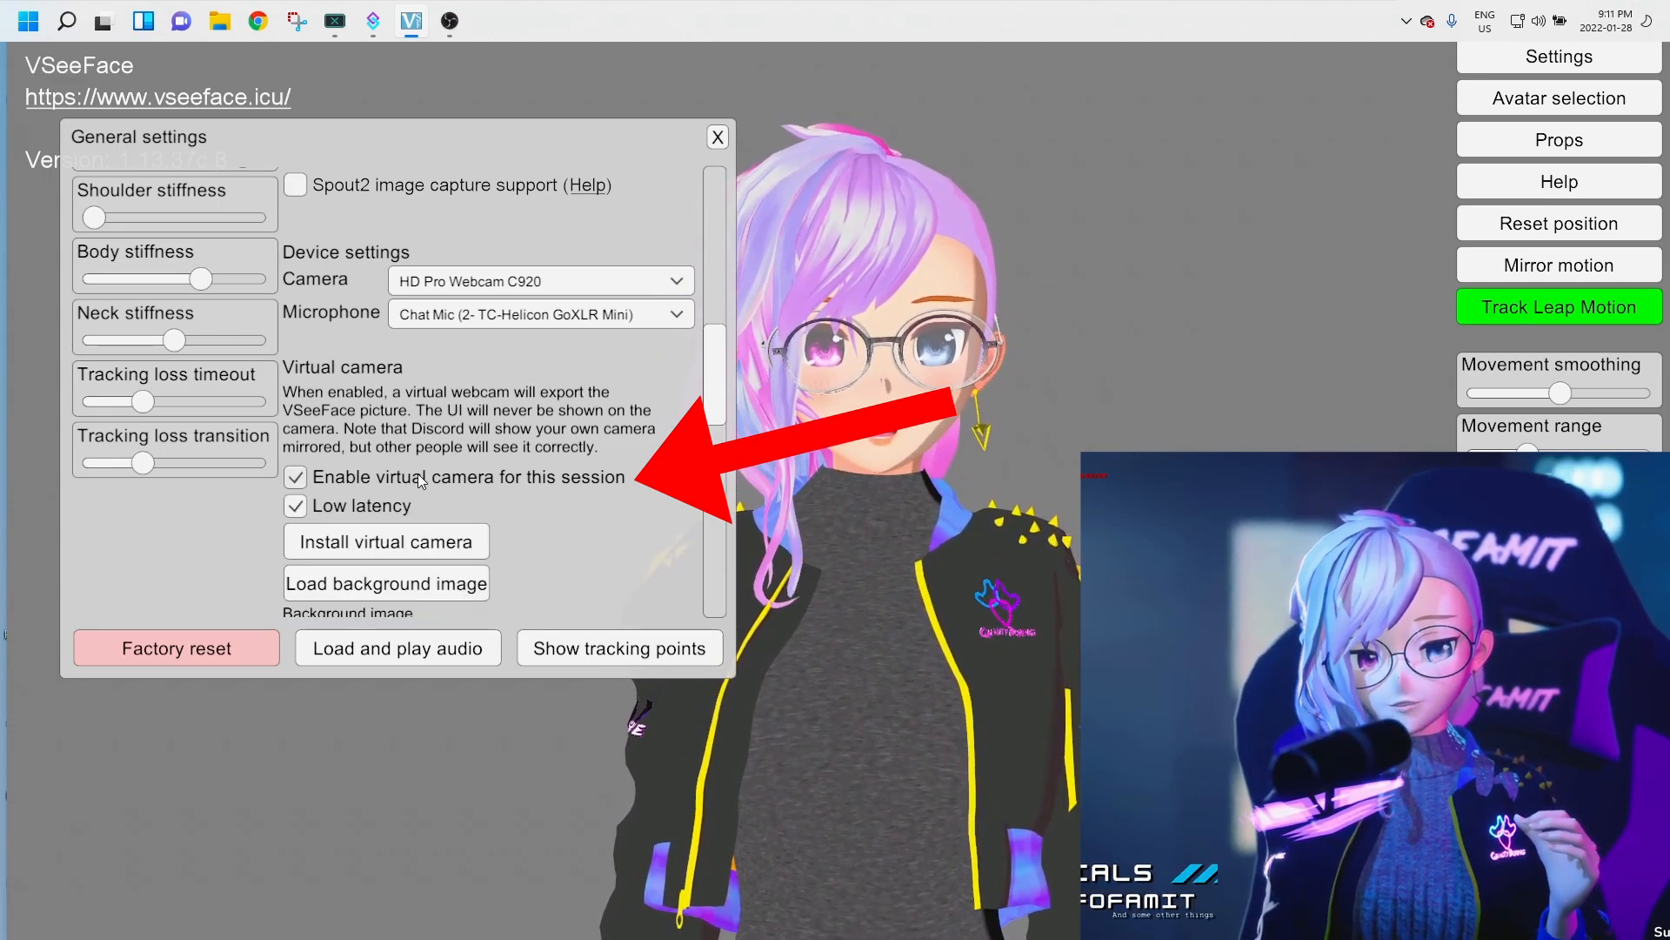
scroll(421, 528, down, 3)
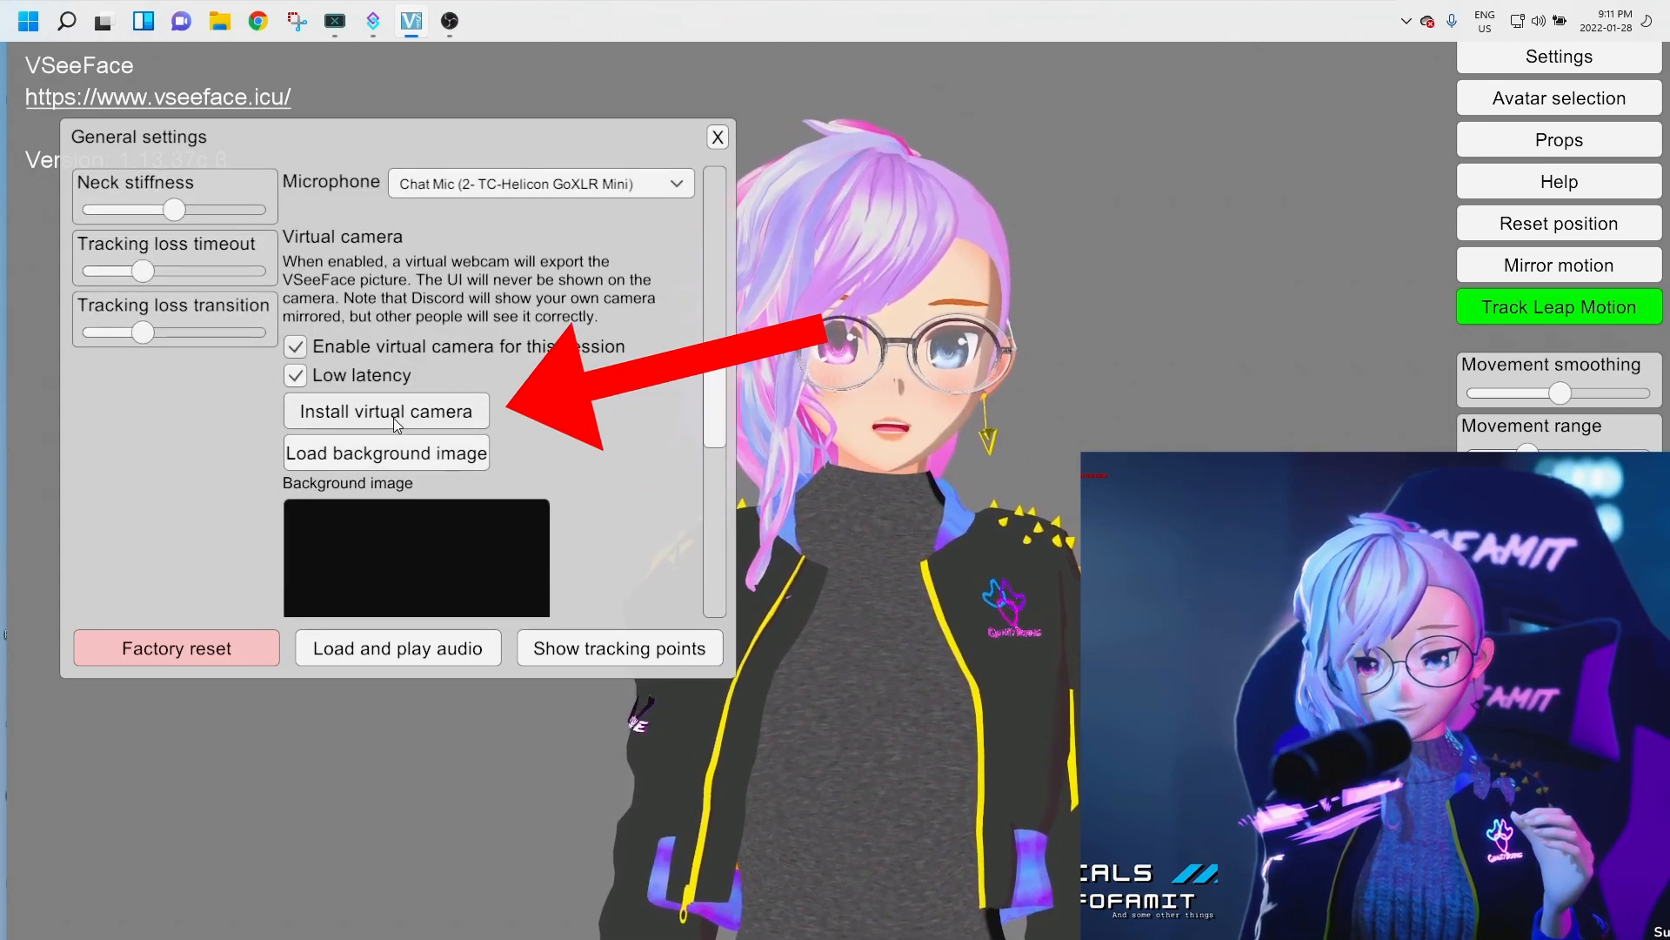
scroll(393, 419, down, 3)
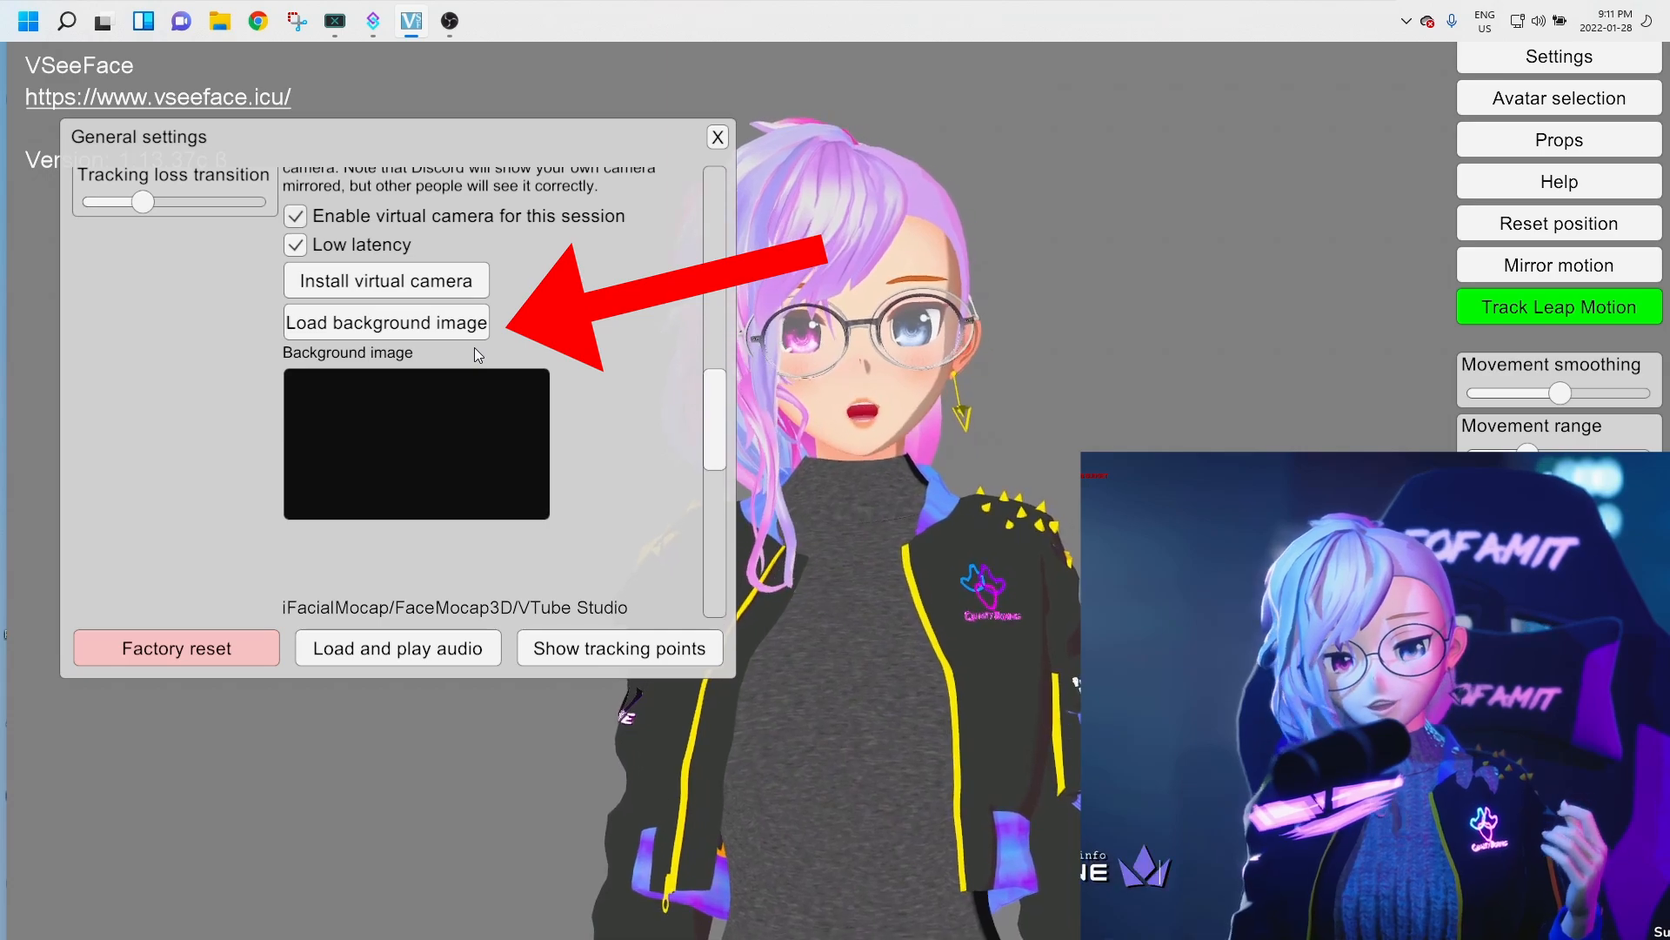
- Review the virtual camera options and the advanced settings in the General settings
scroll(335, 336, up, 2)
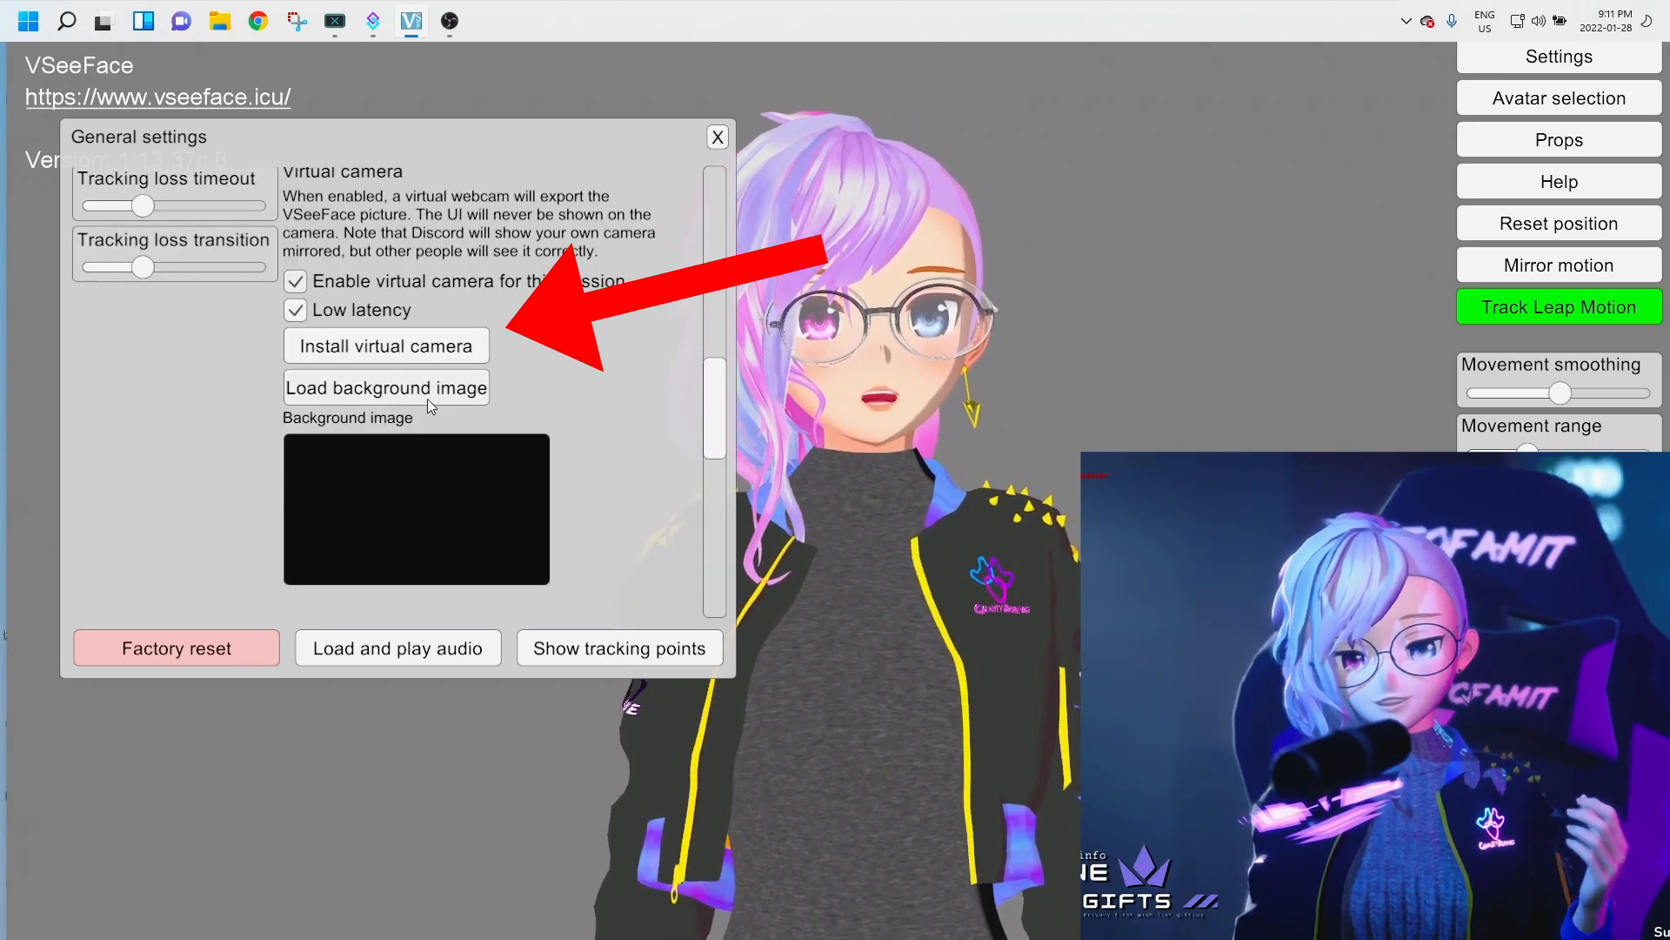
scroll(357, 300, up, 2)
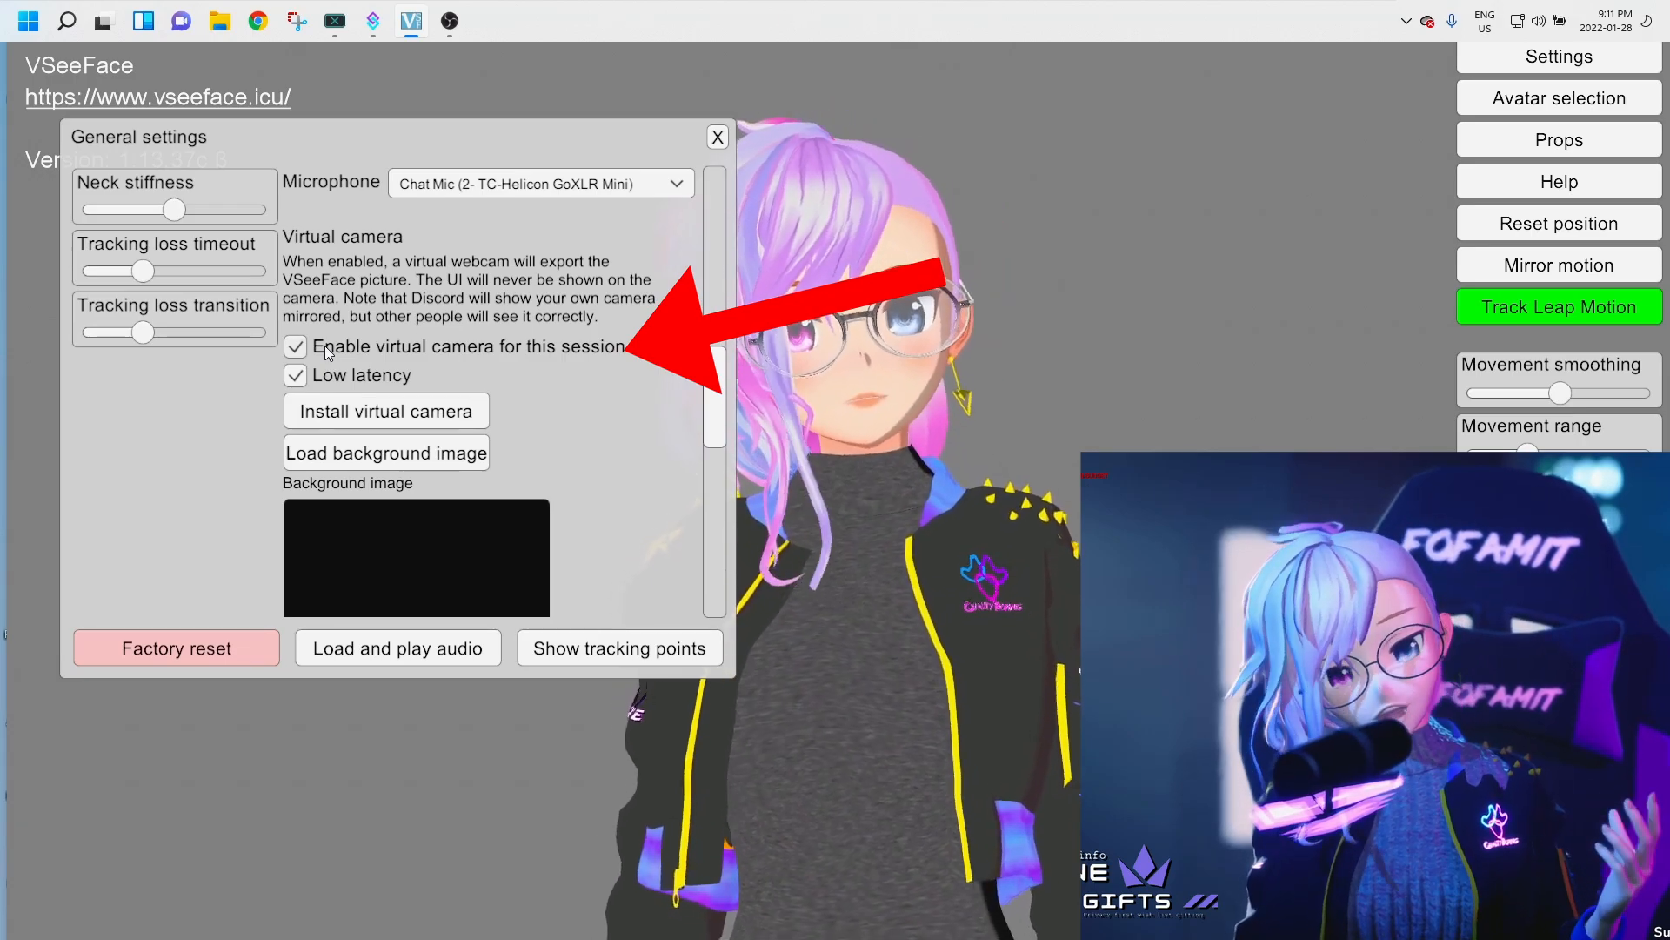
scroll(325, 346, up, 1)
scroll(616, 184, down, 15)
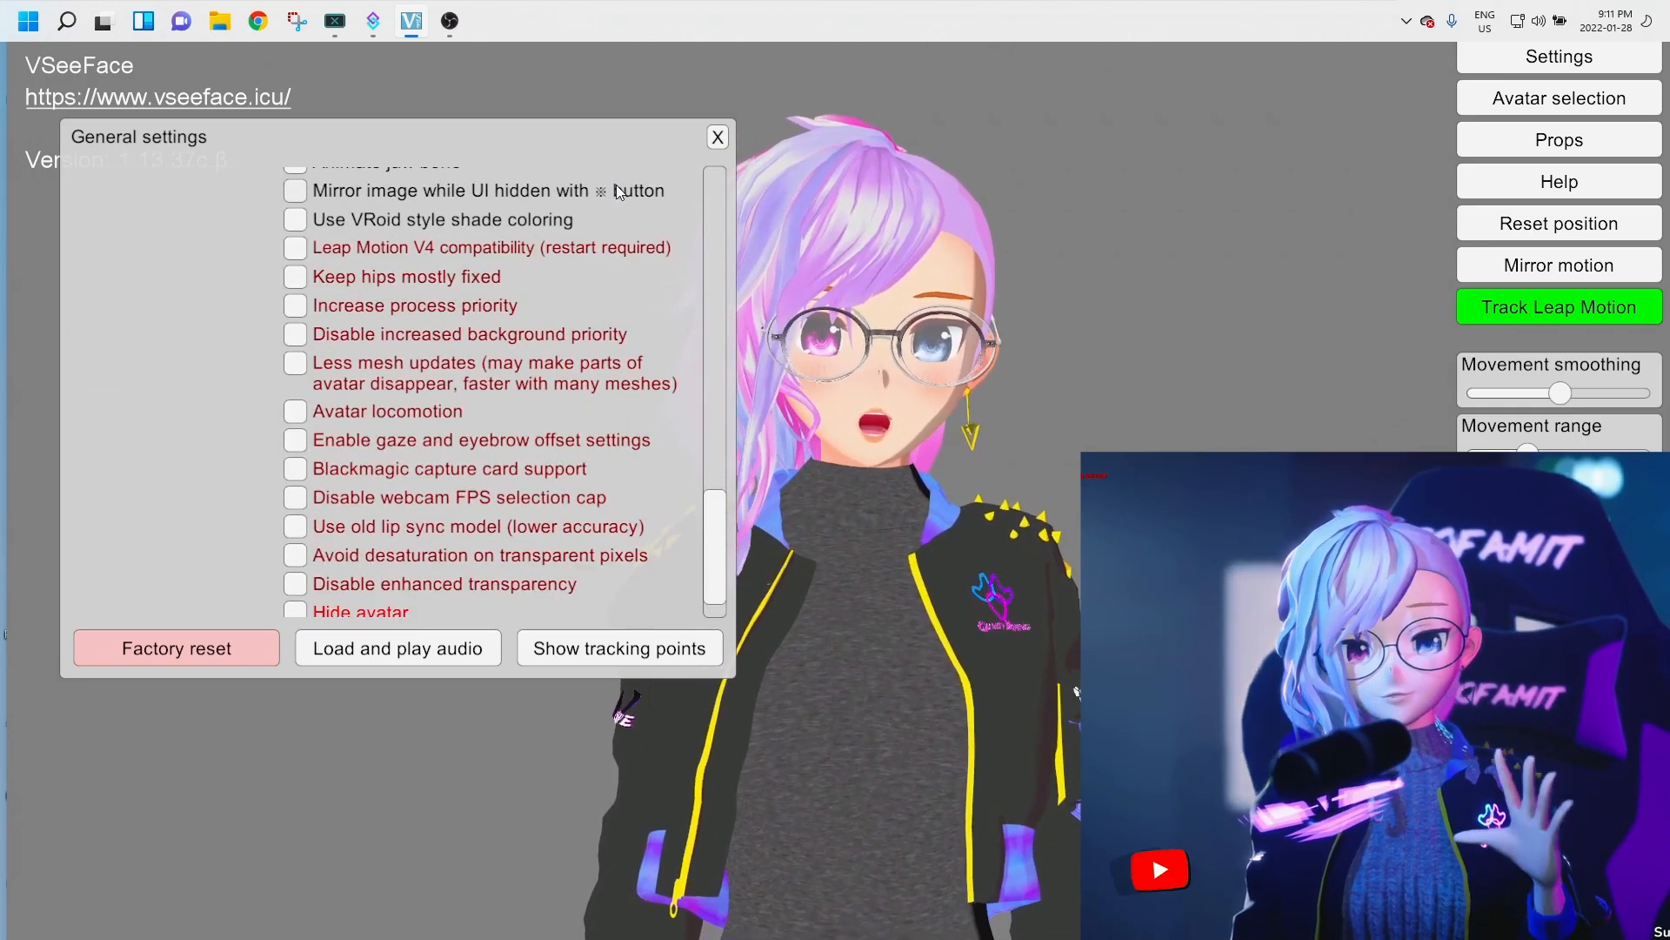
scroll(609, 248, down, 2)
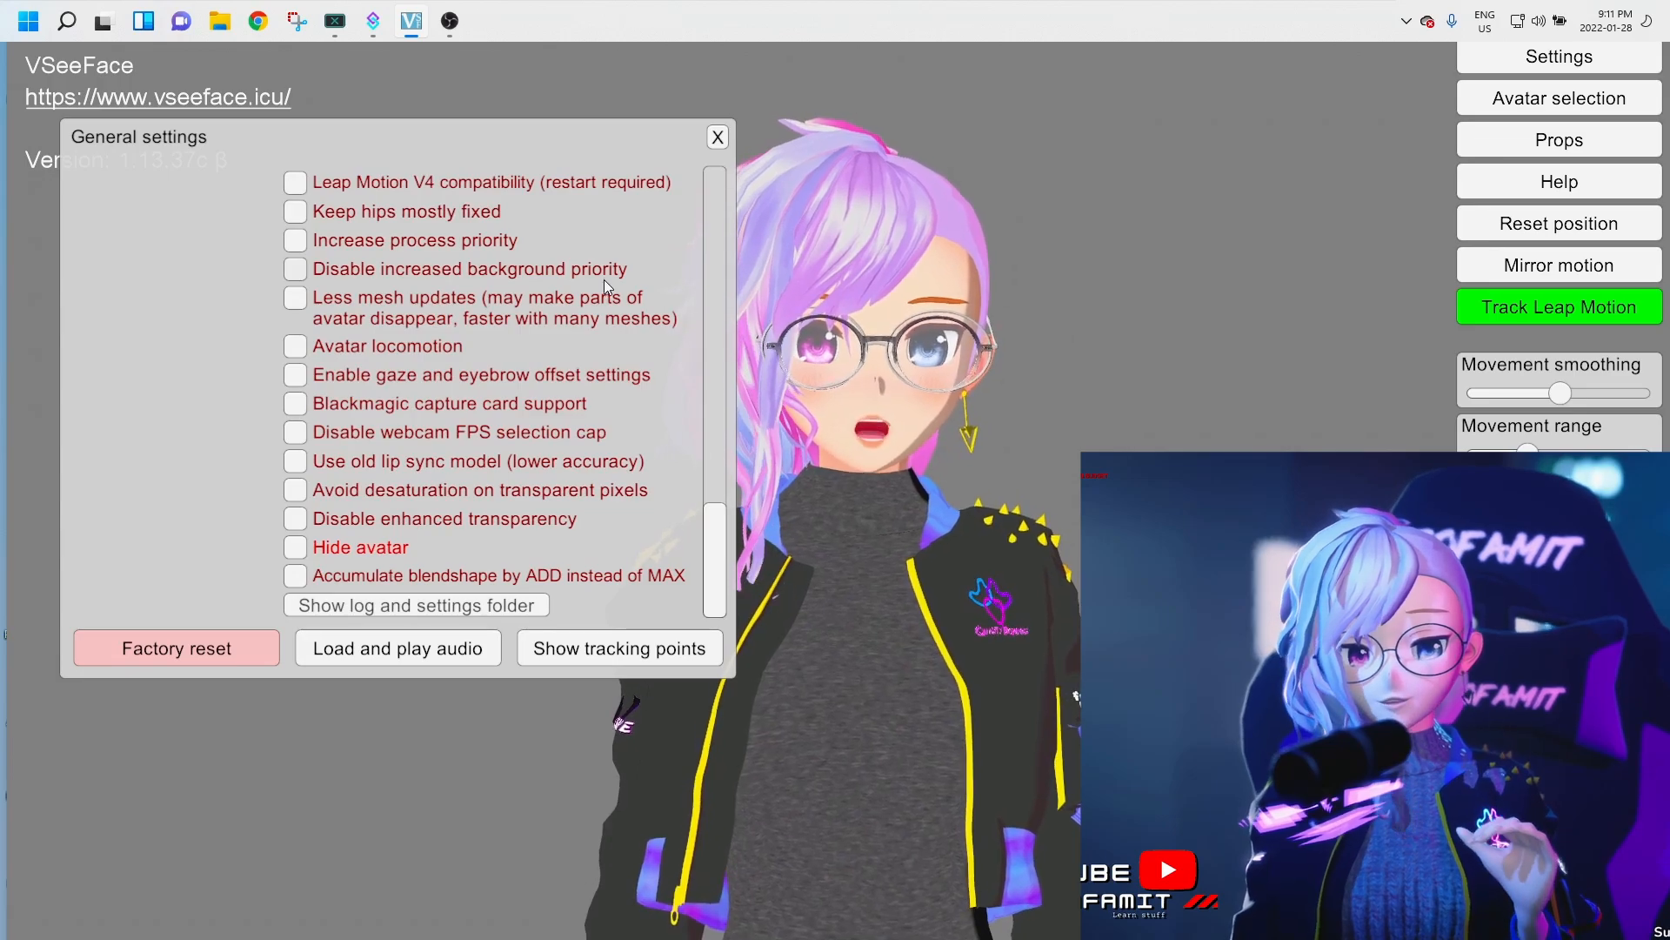
scroll(561, 420, up, 3)
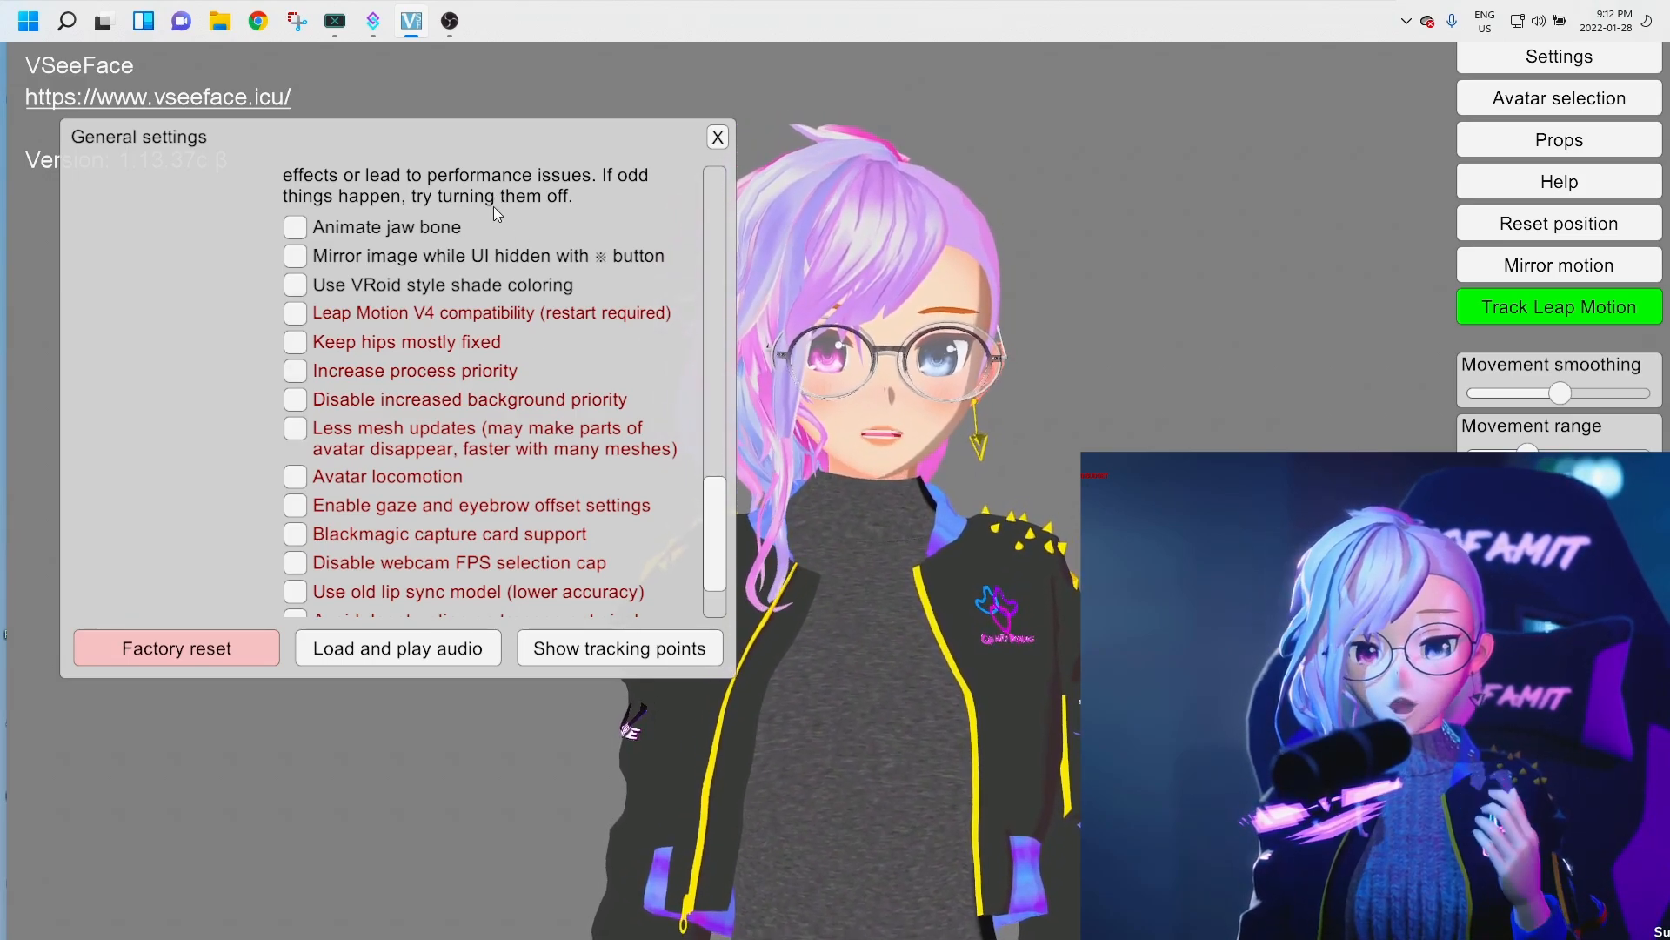
scroll(502, 234, down, 3)
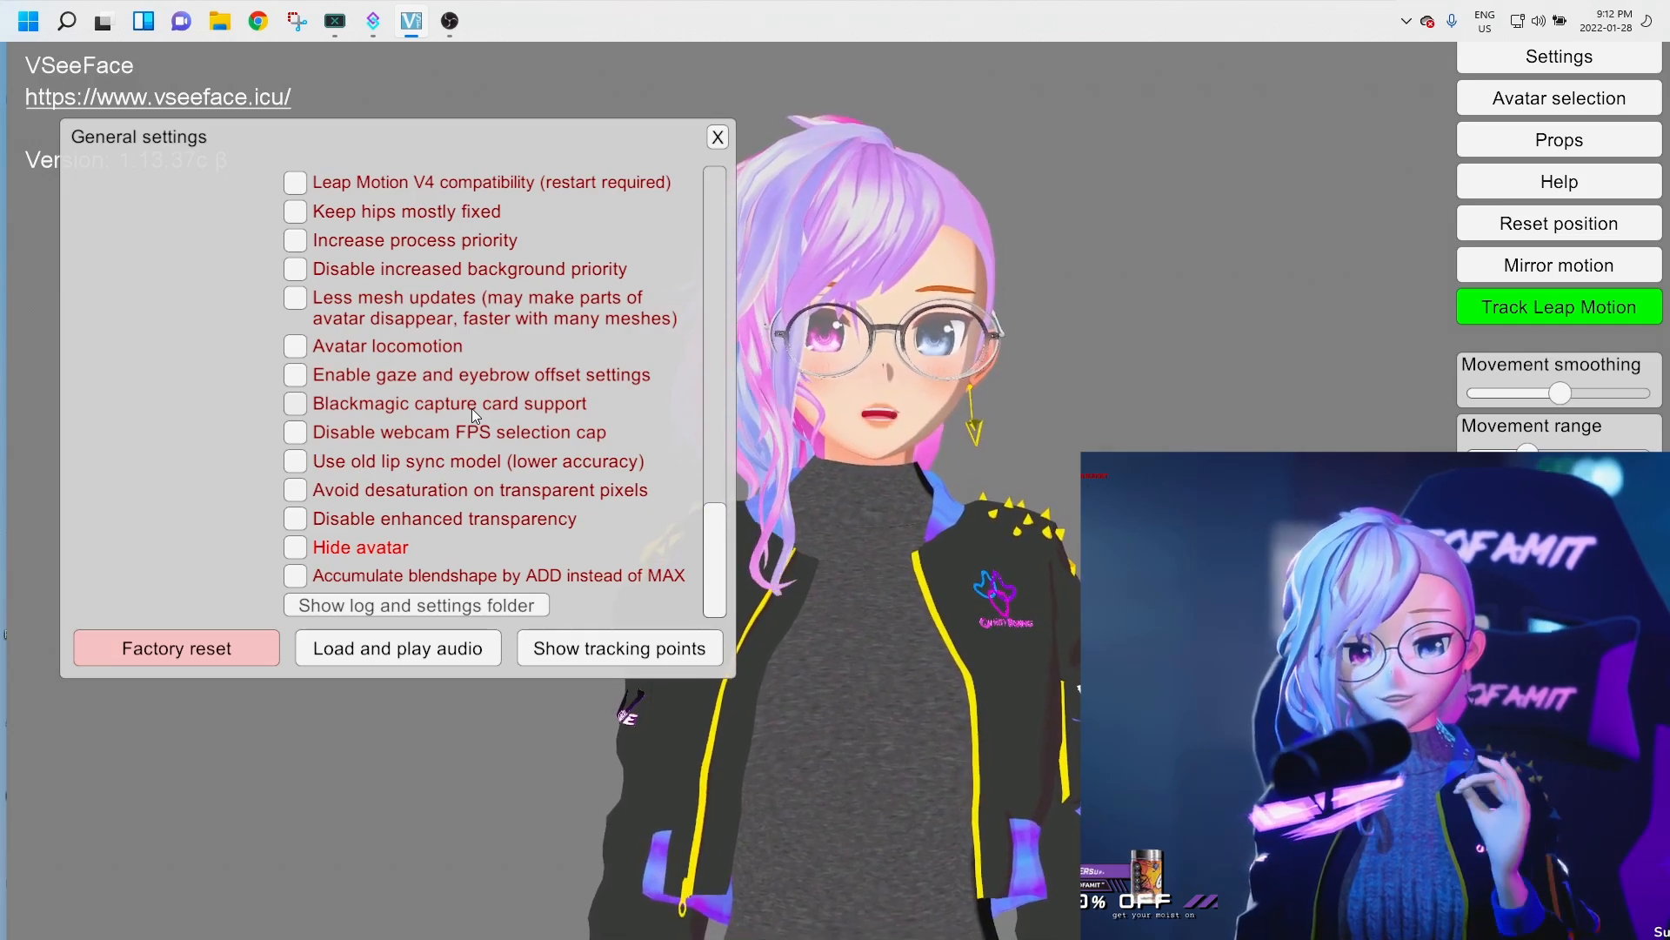
scroll(560, 355, up, 5)
scroll(567, 365, down, 2)
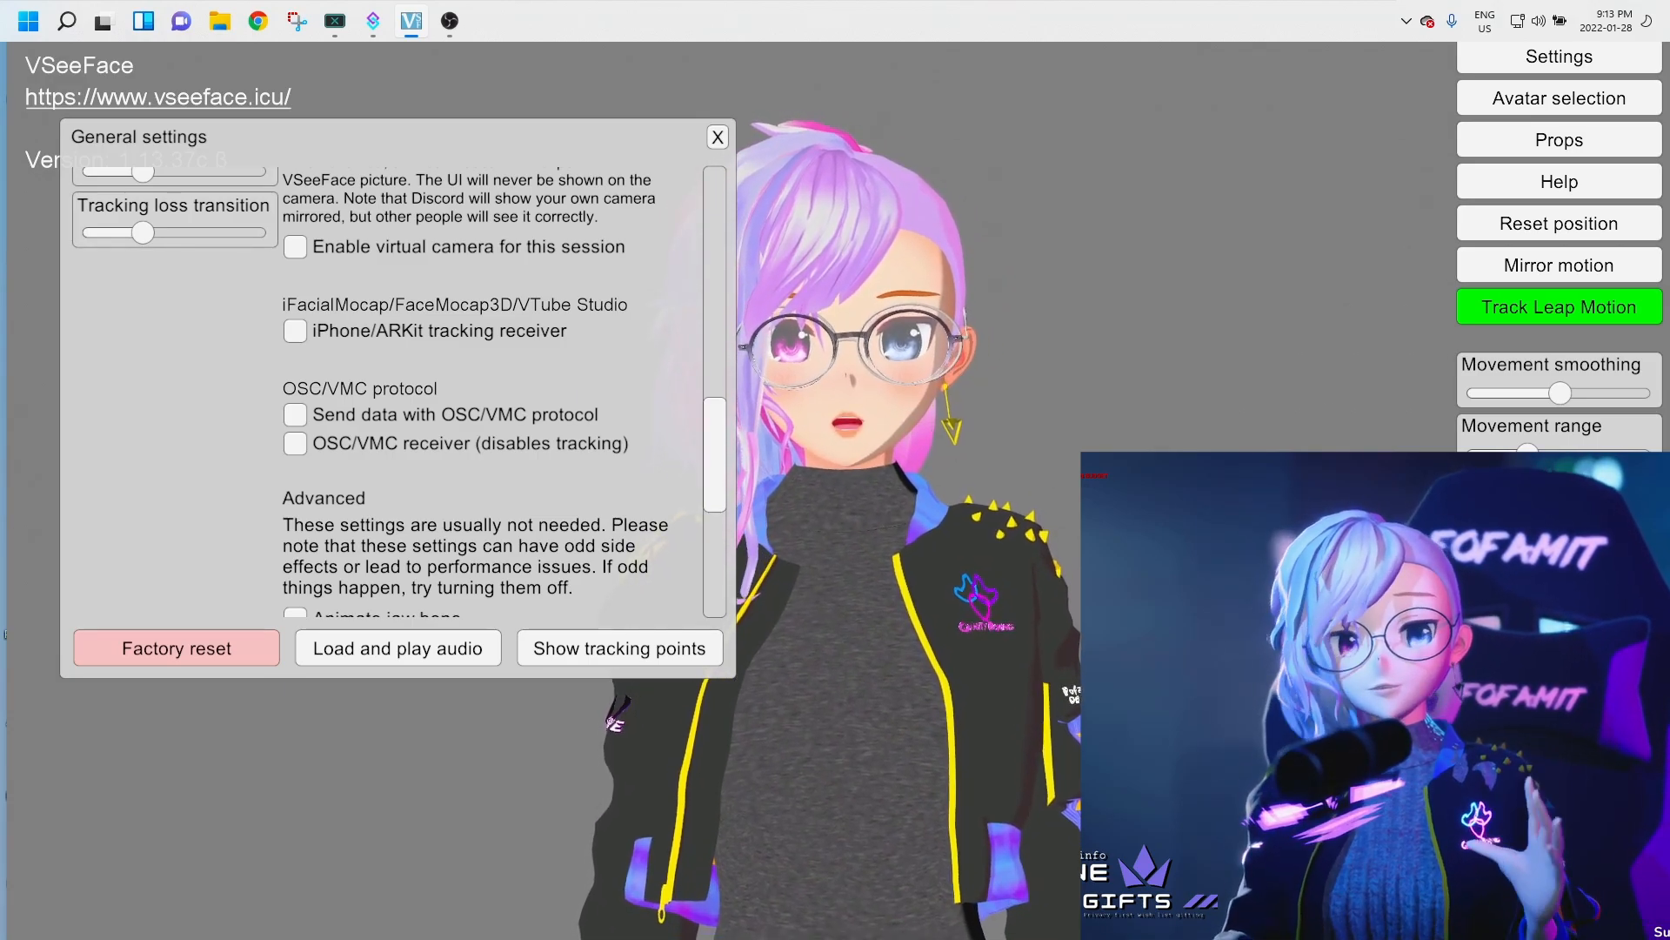
- Enable the OSC/VMC receiver, show its LAN IP and check its port and VSeeFace tracking options
click(424, 438)
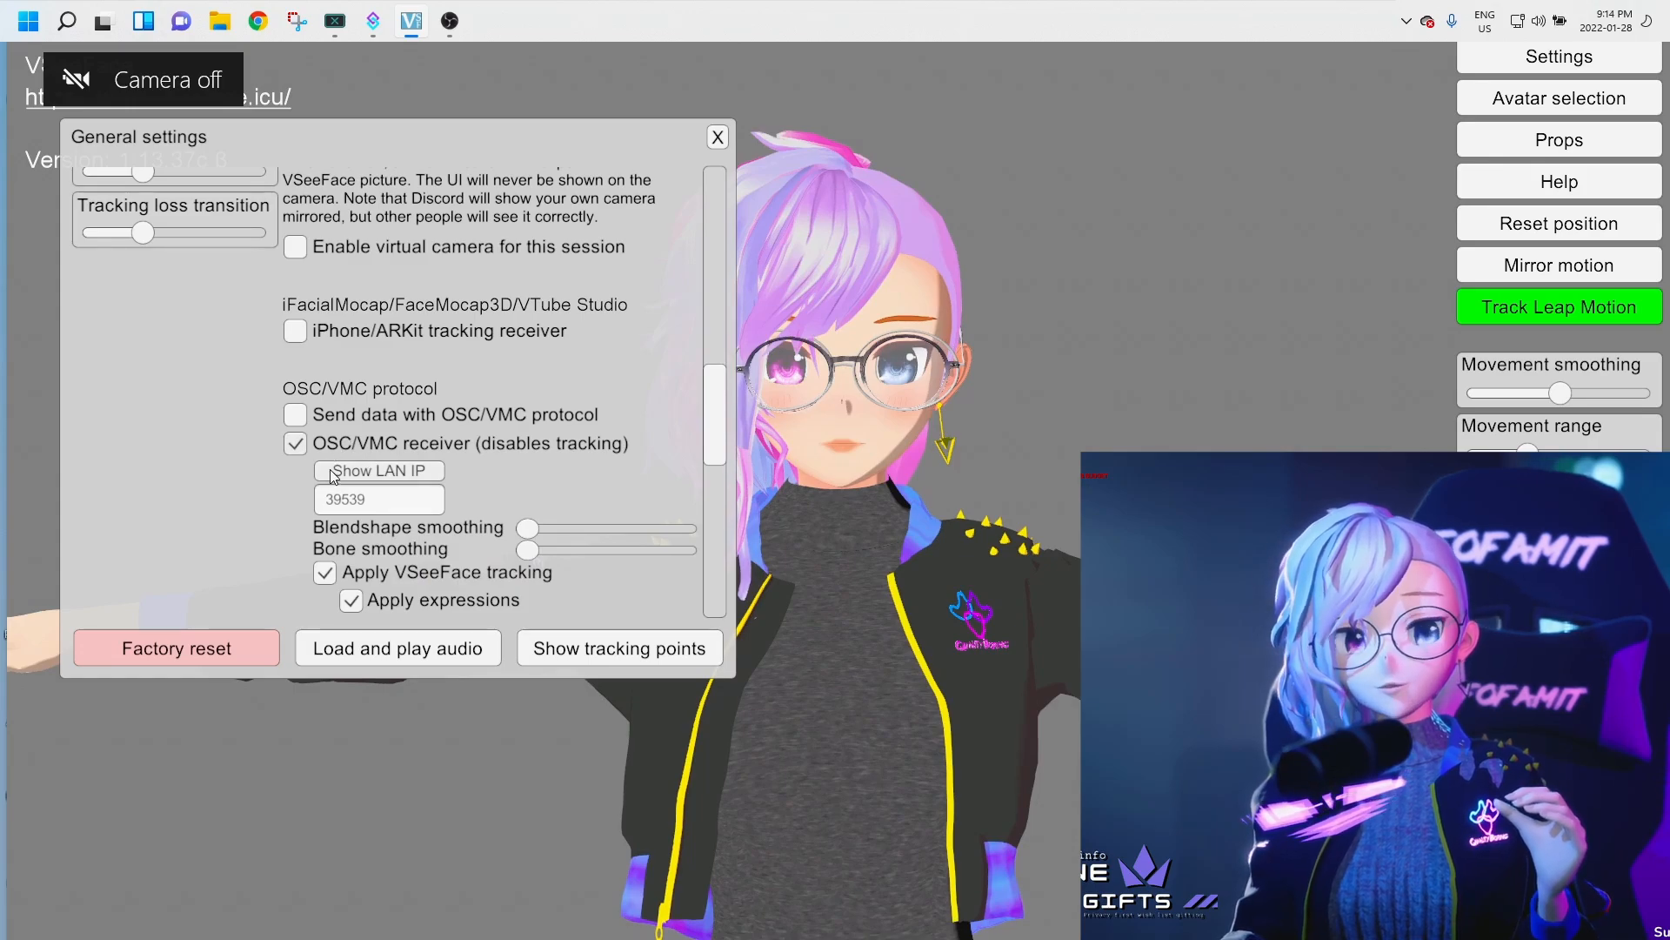
scroll(357, 429, down, 3)
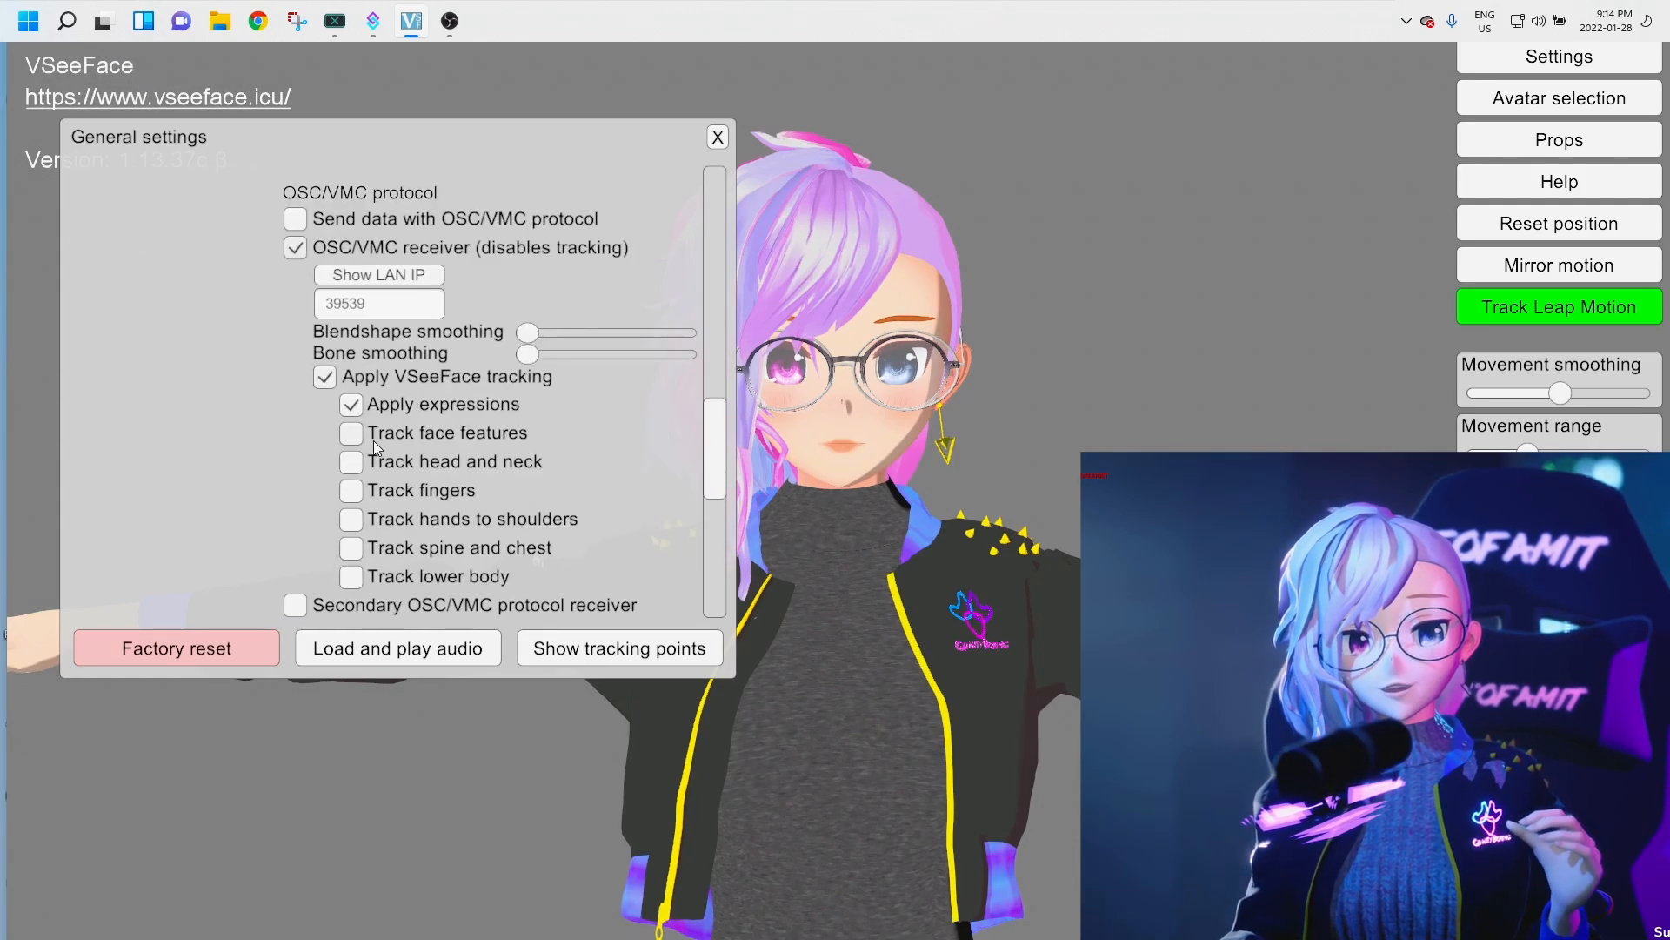
click(410, 276)
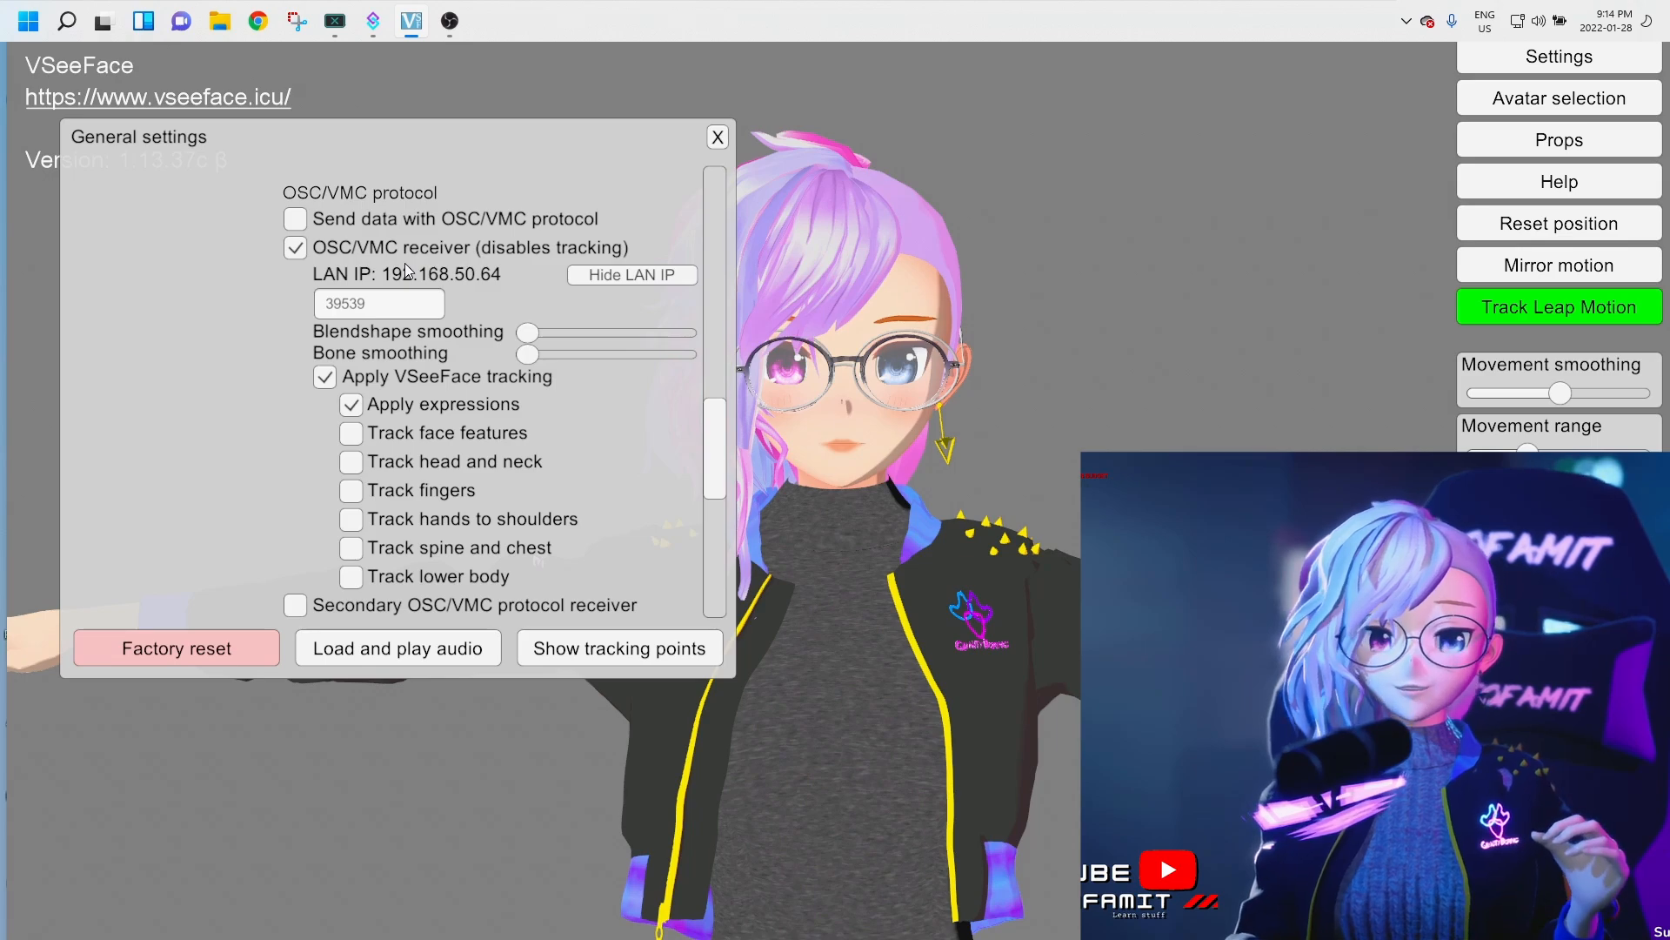
click(416, 303)
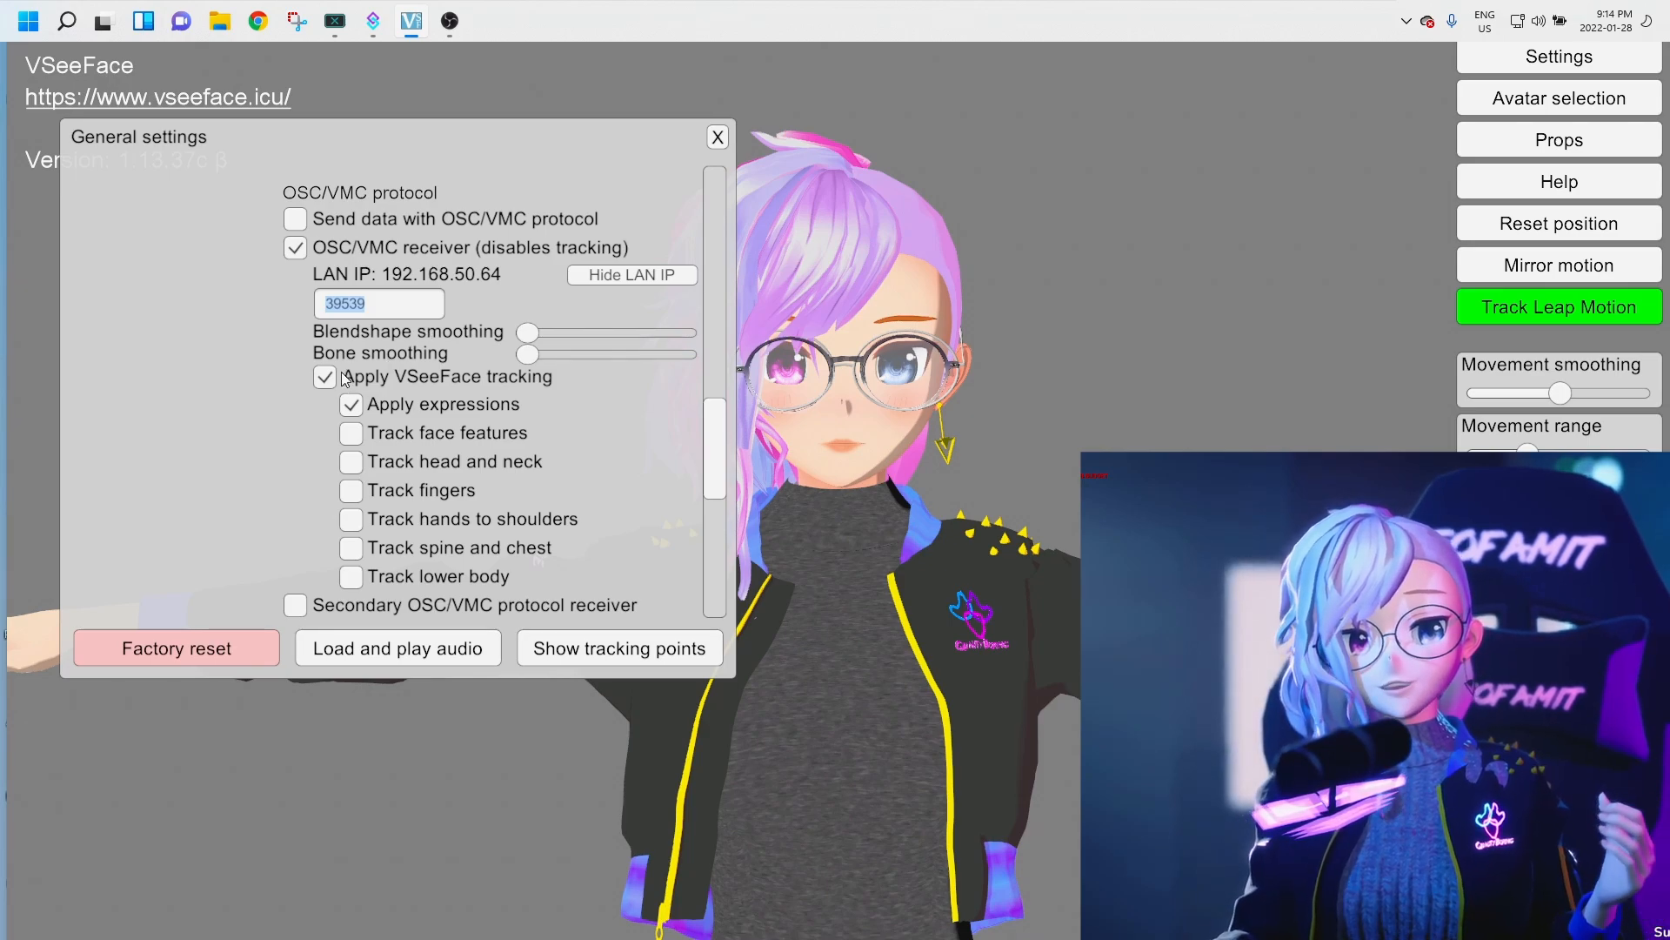
scroll(345, 380, down, 1)
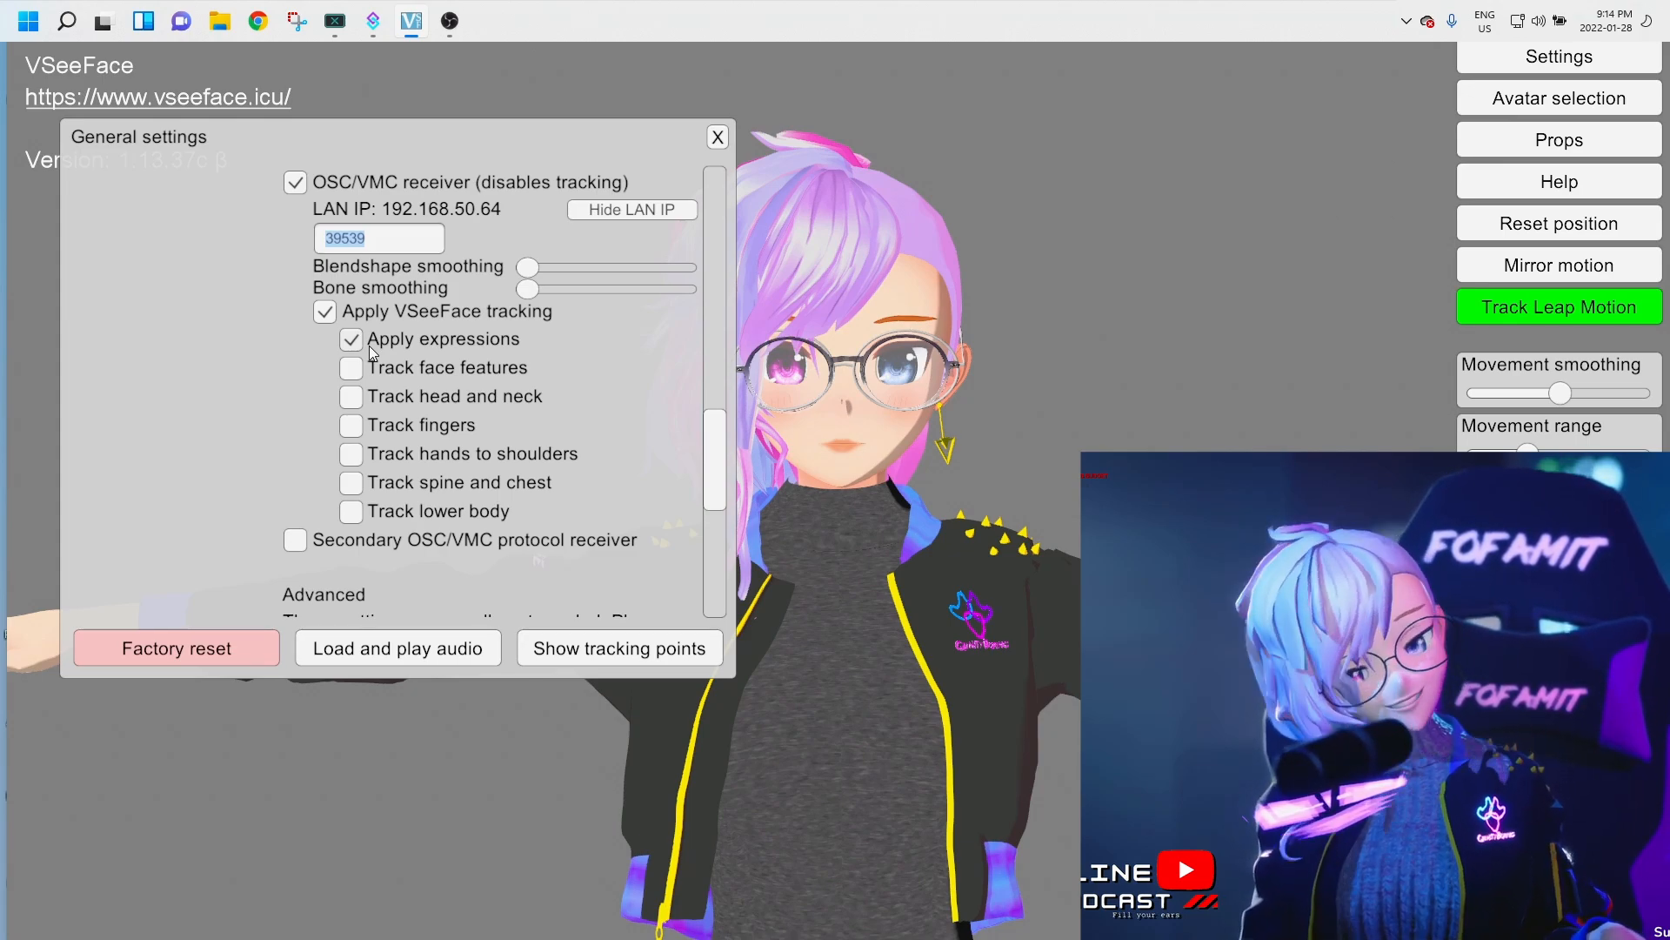
- Enable VSeeFace tracking of face features, head and neck, fingers, hands to shoulders, spine and chest, and lower body for the OSC/VMC receiver
click(357, 372)
click(359, 372)
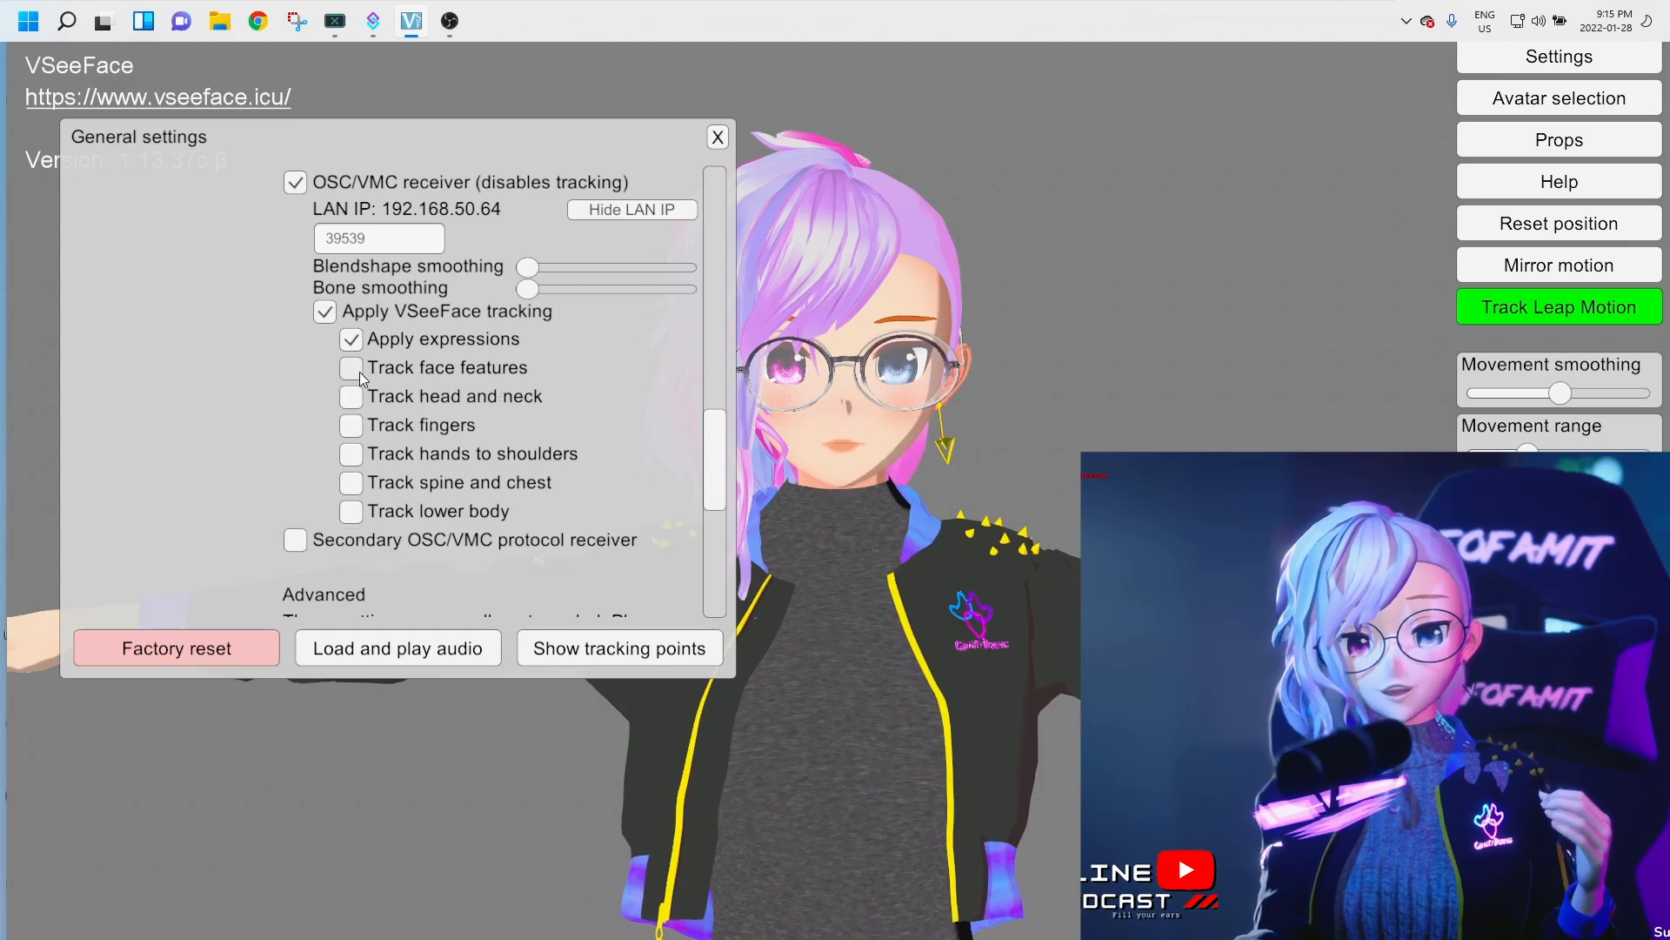
click(358, 369)
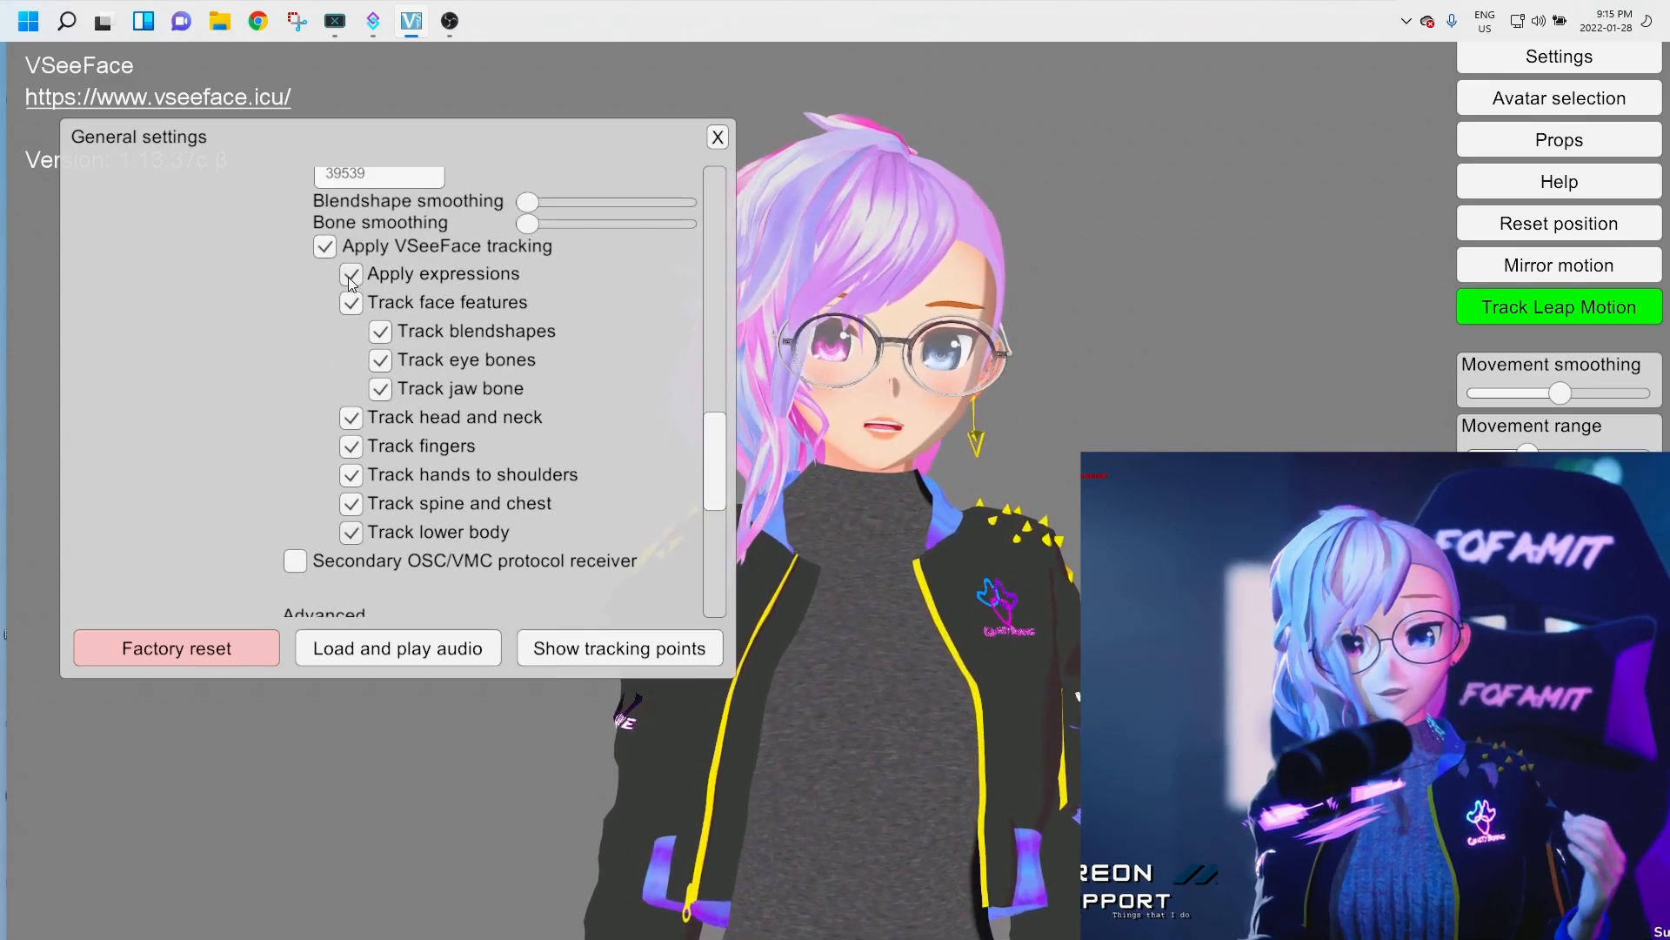
scroll(348, 257, up, 3)
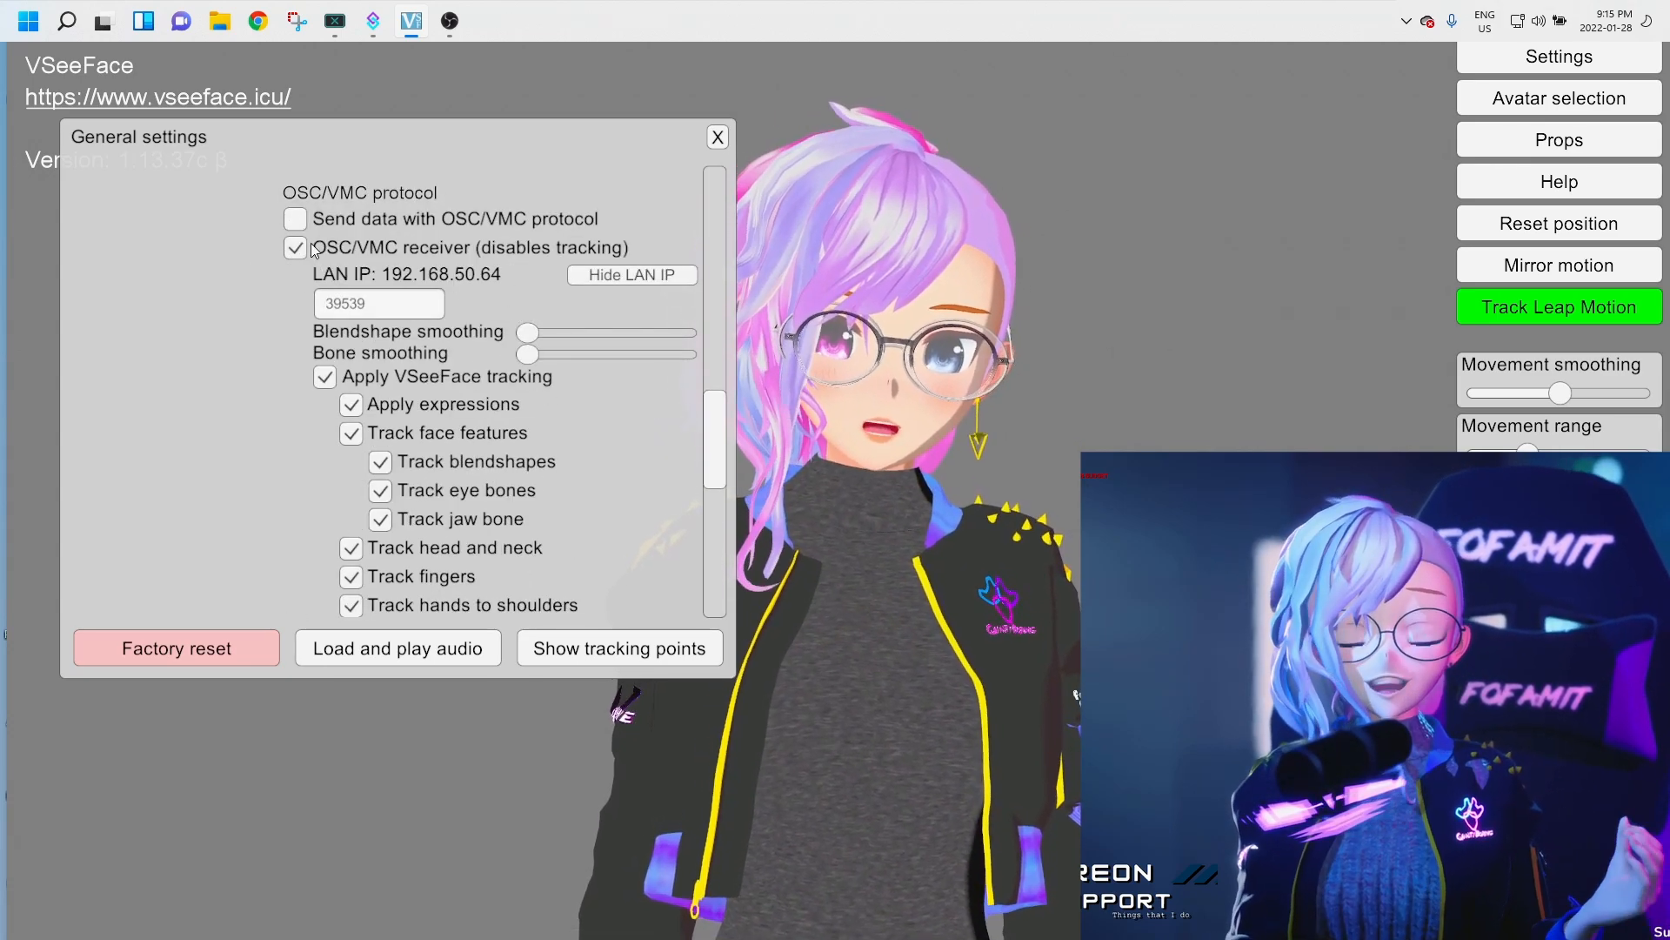
scroll(319, 243, down, 1)
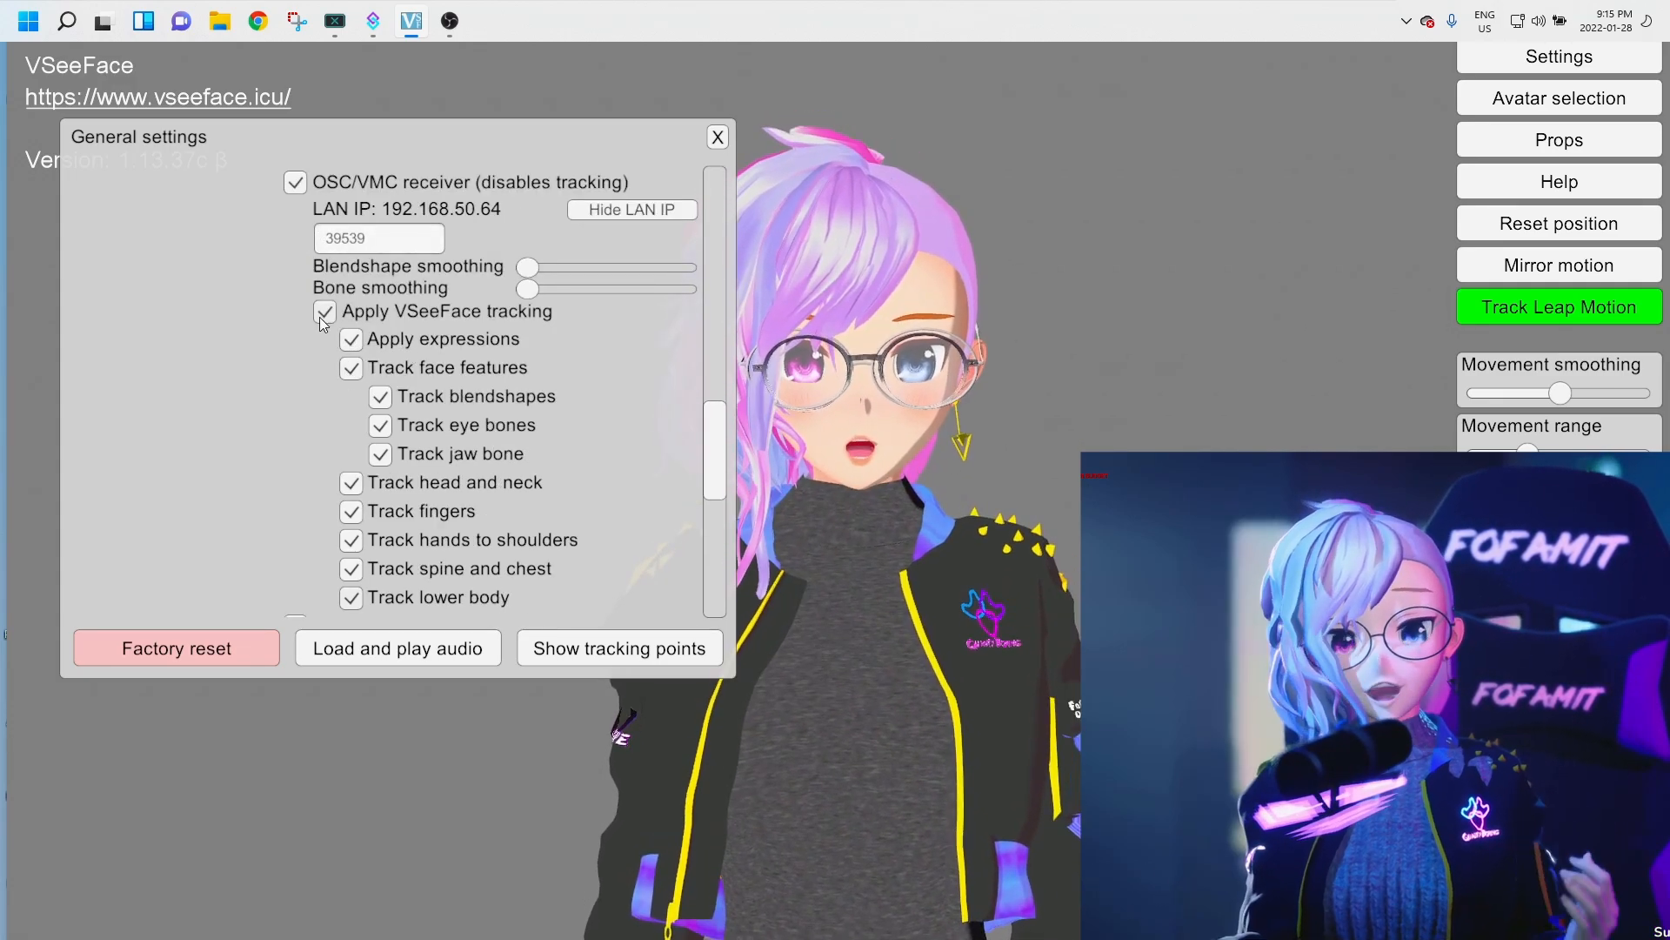
- Enable the secondary OSC/VMC protocol receiver and look over its options
scroll(305, 253, down, 2)
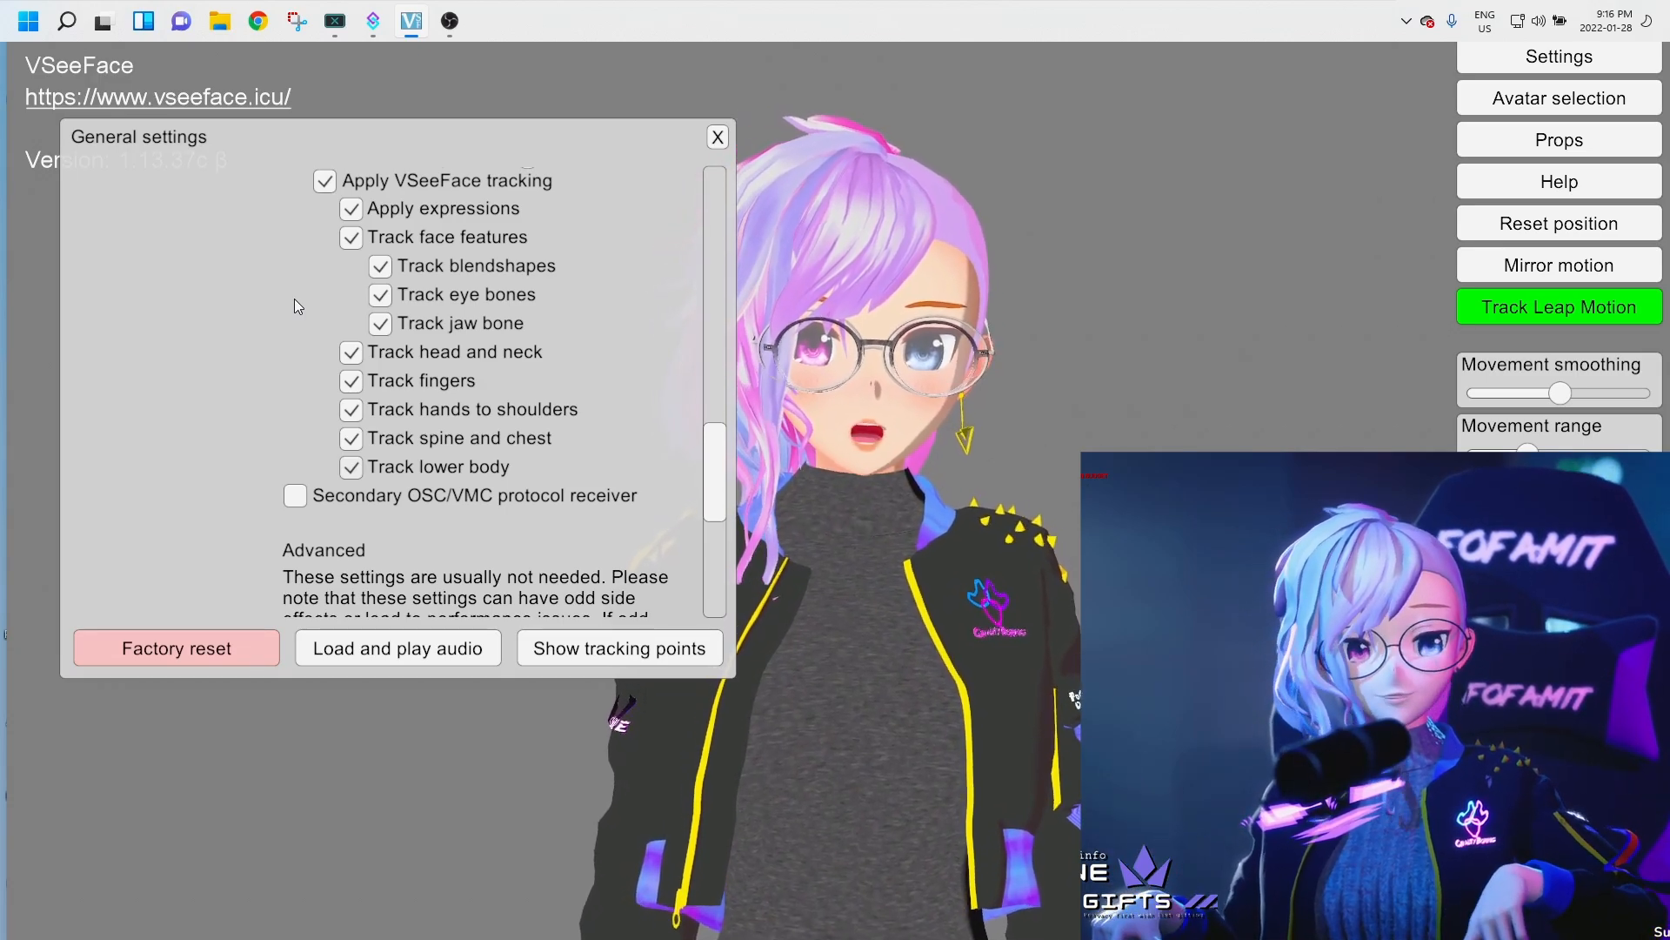
click(400, 498)
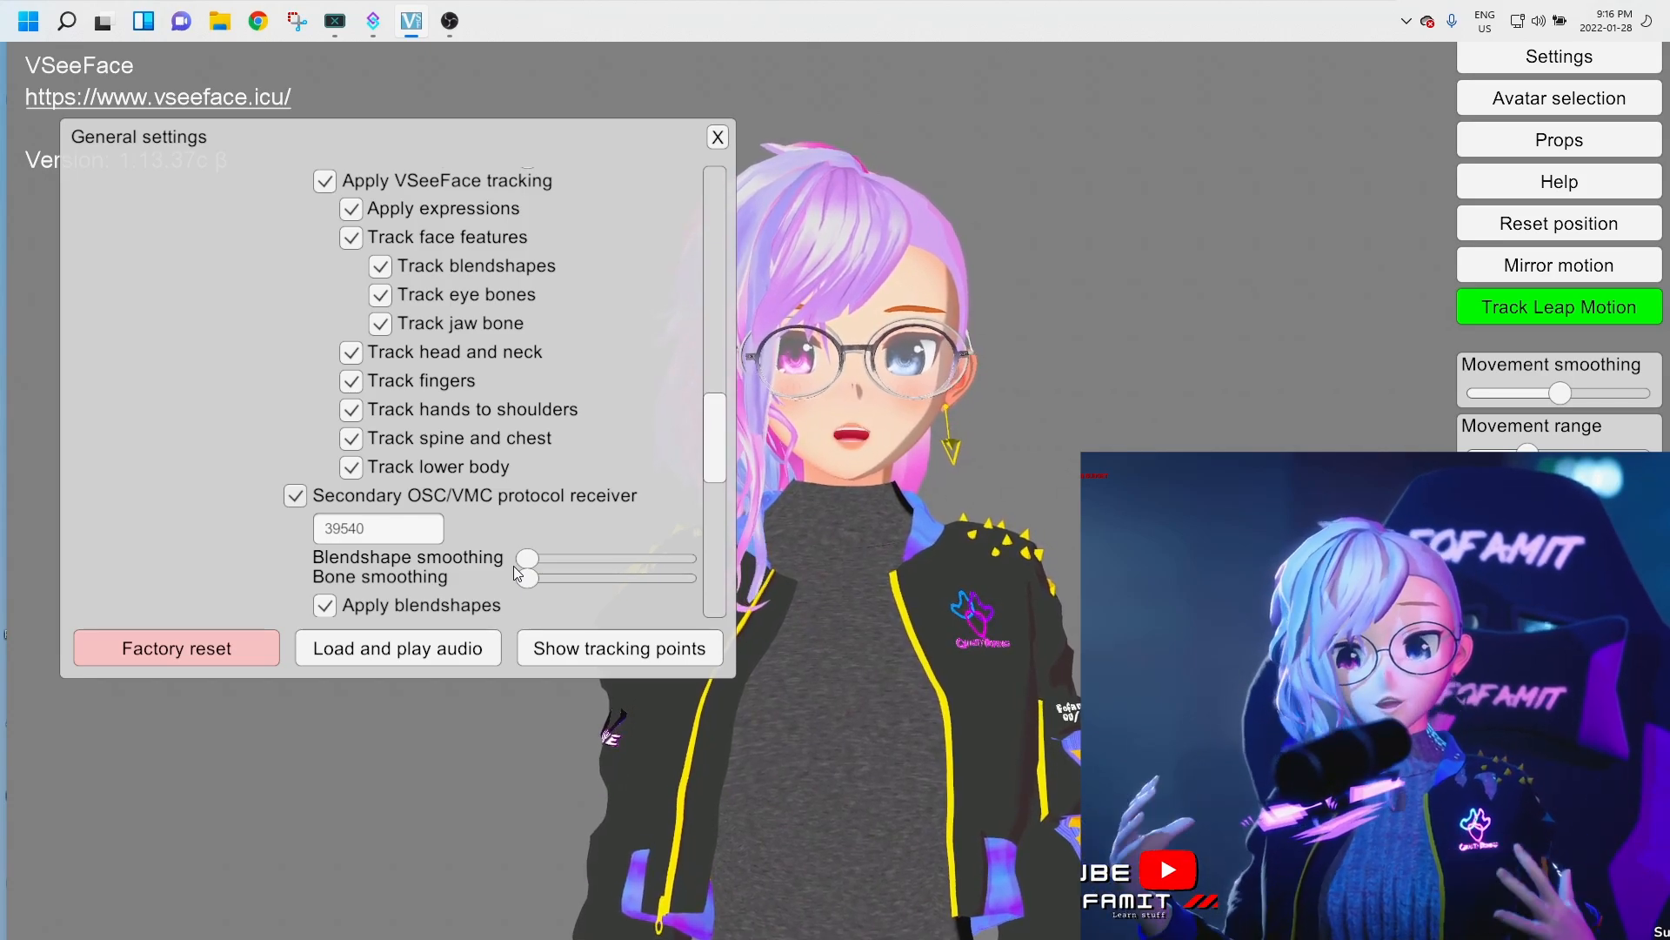
scroll(337, 418, down, 5)
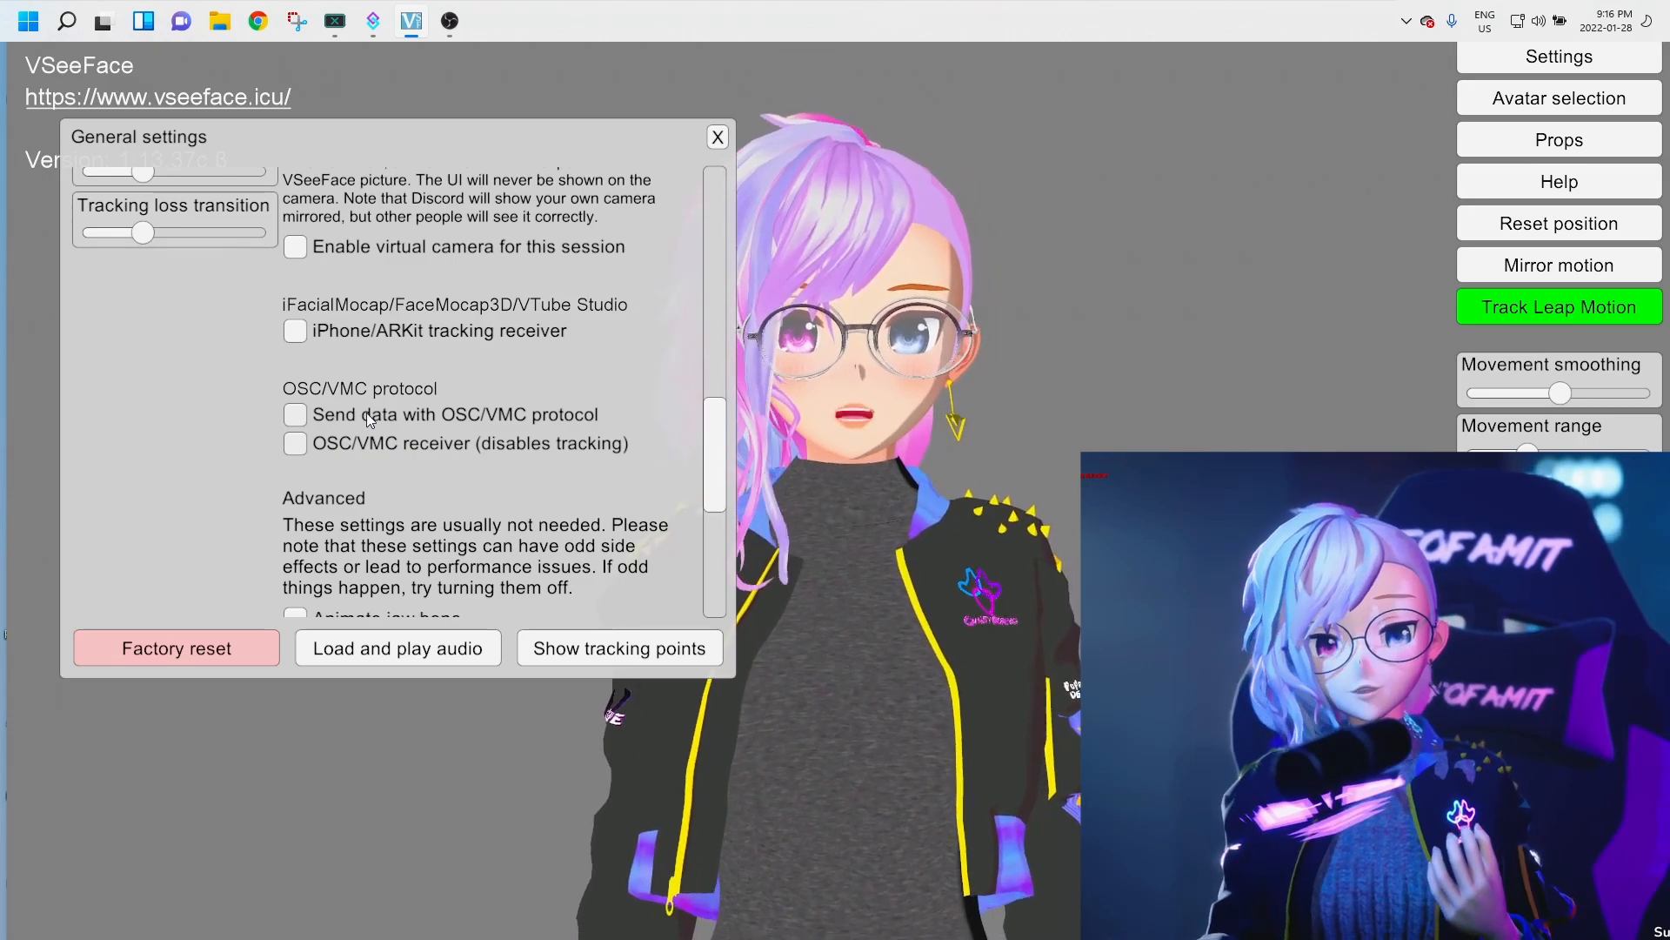
- Enable sending data with the OSC/VMC protocol, check its address and port, and turn the OSC/VMC receiver on
click(315, 421)
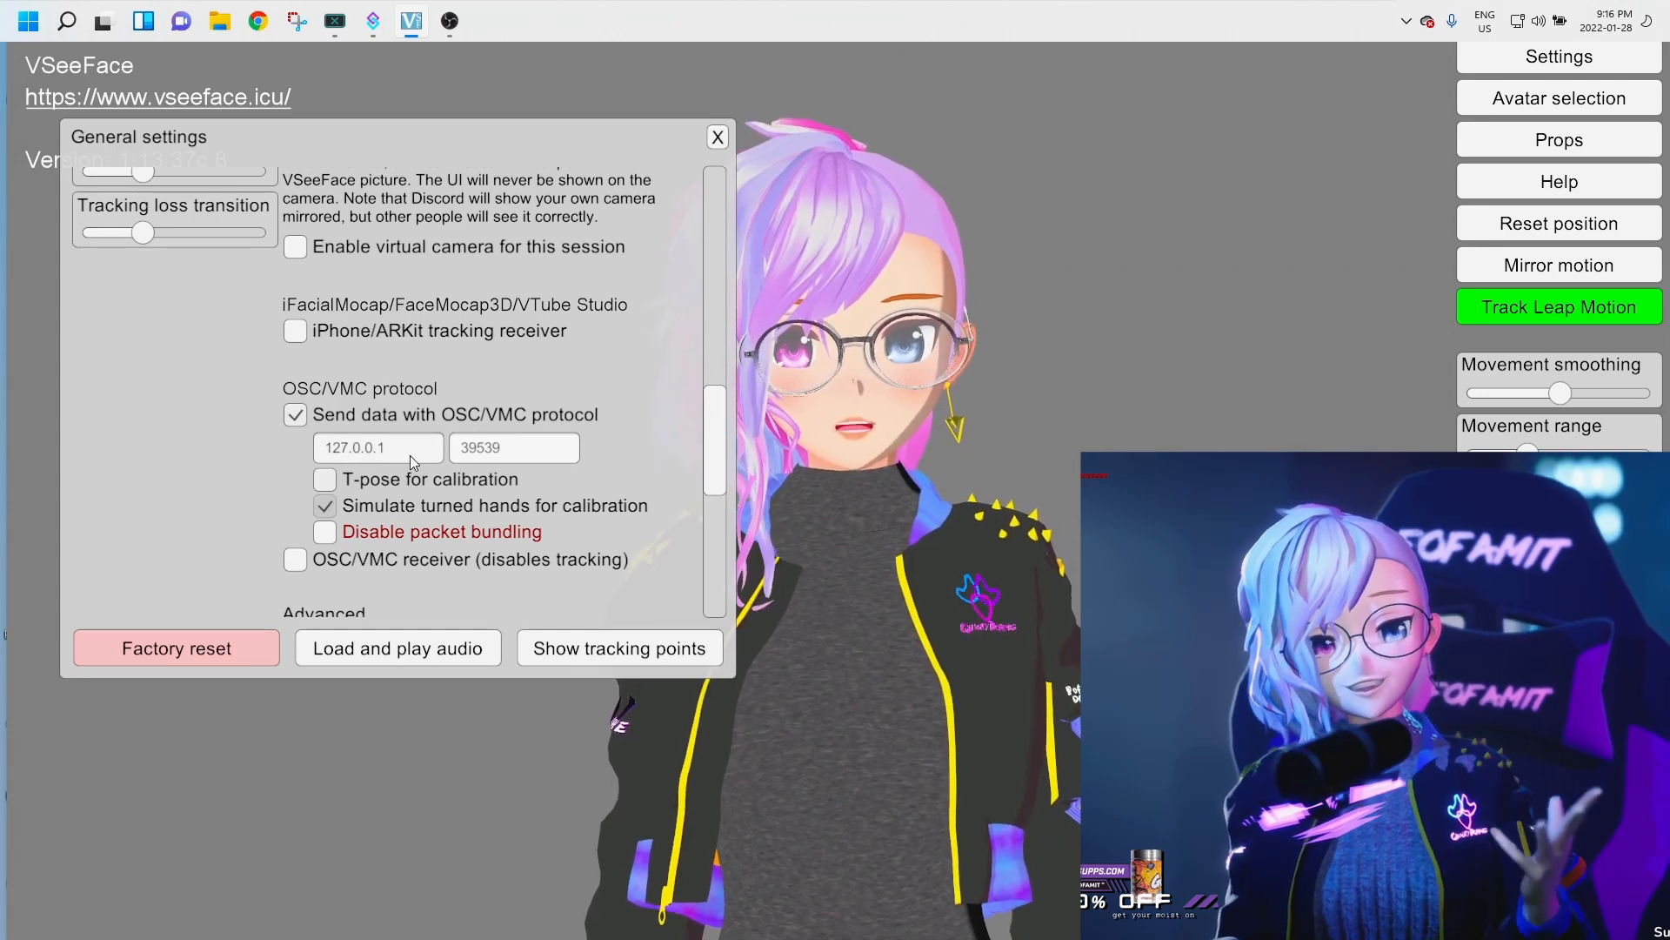
click(386, 449)
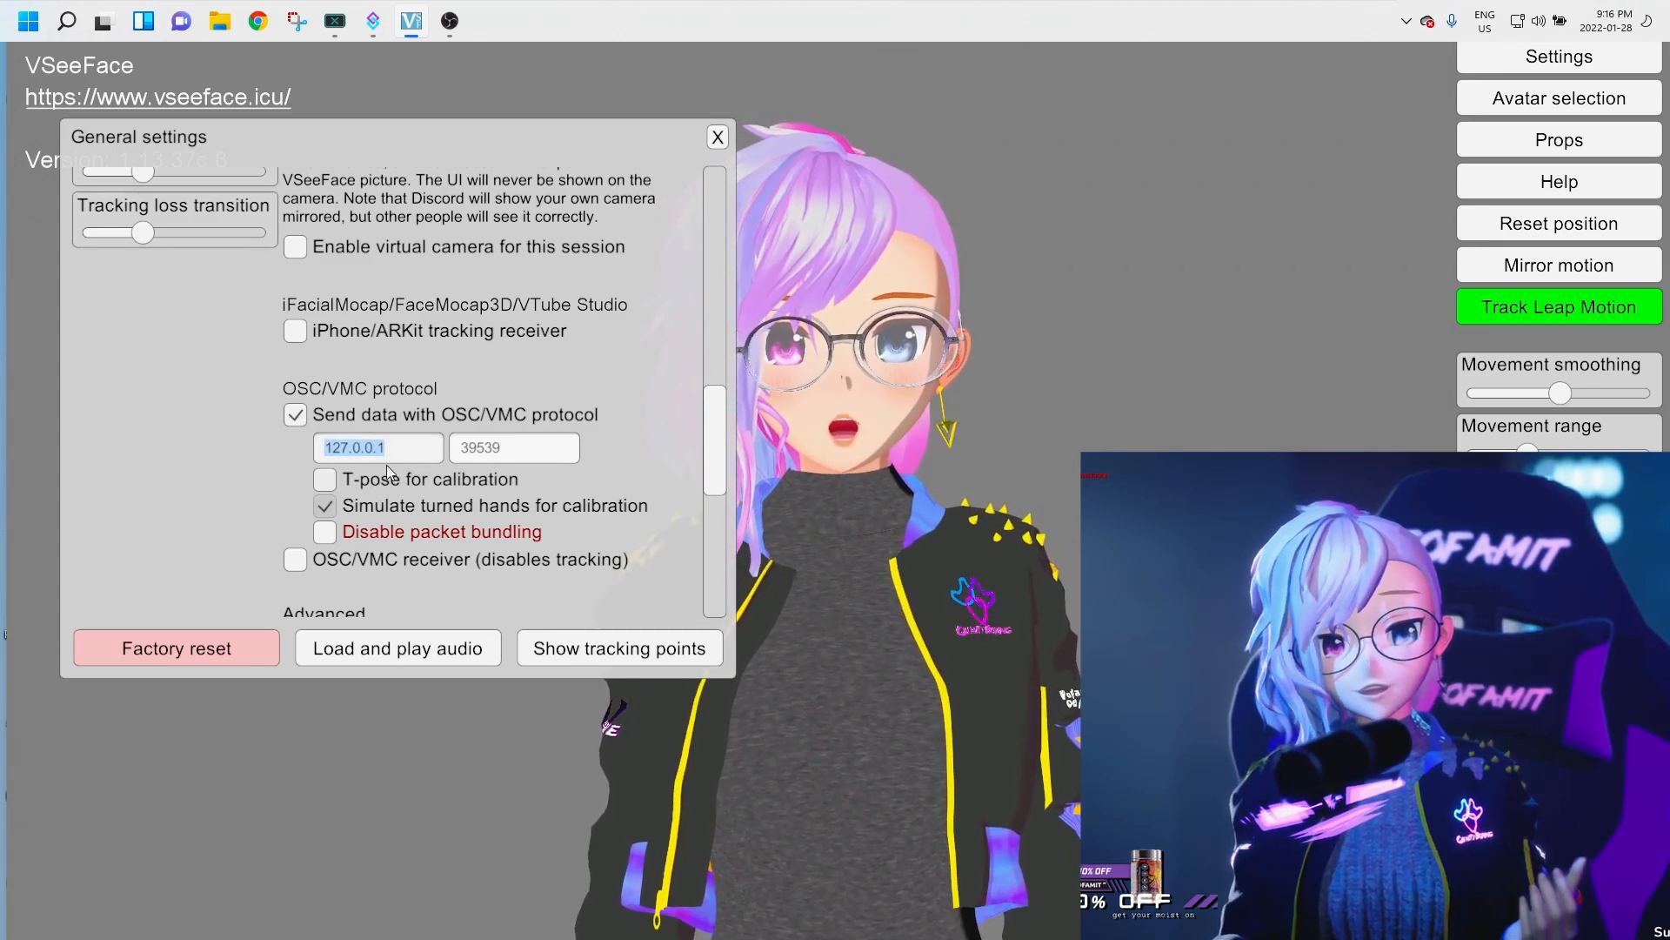
click(463, 460)
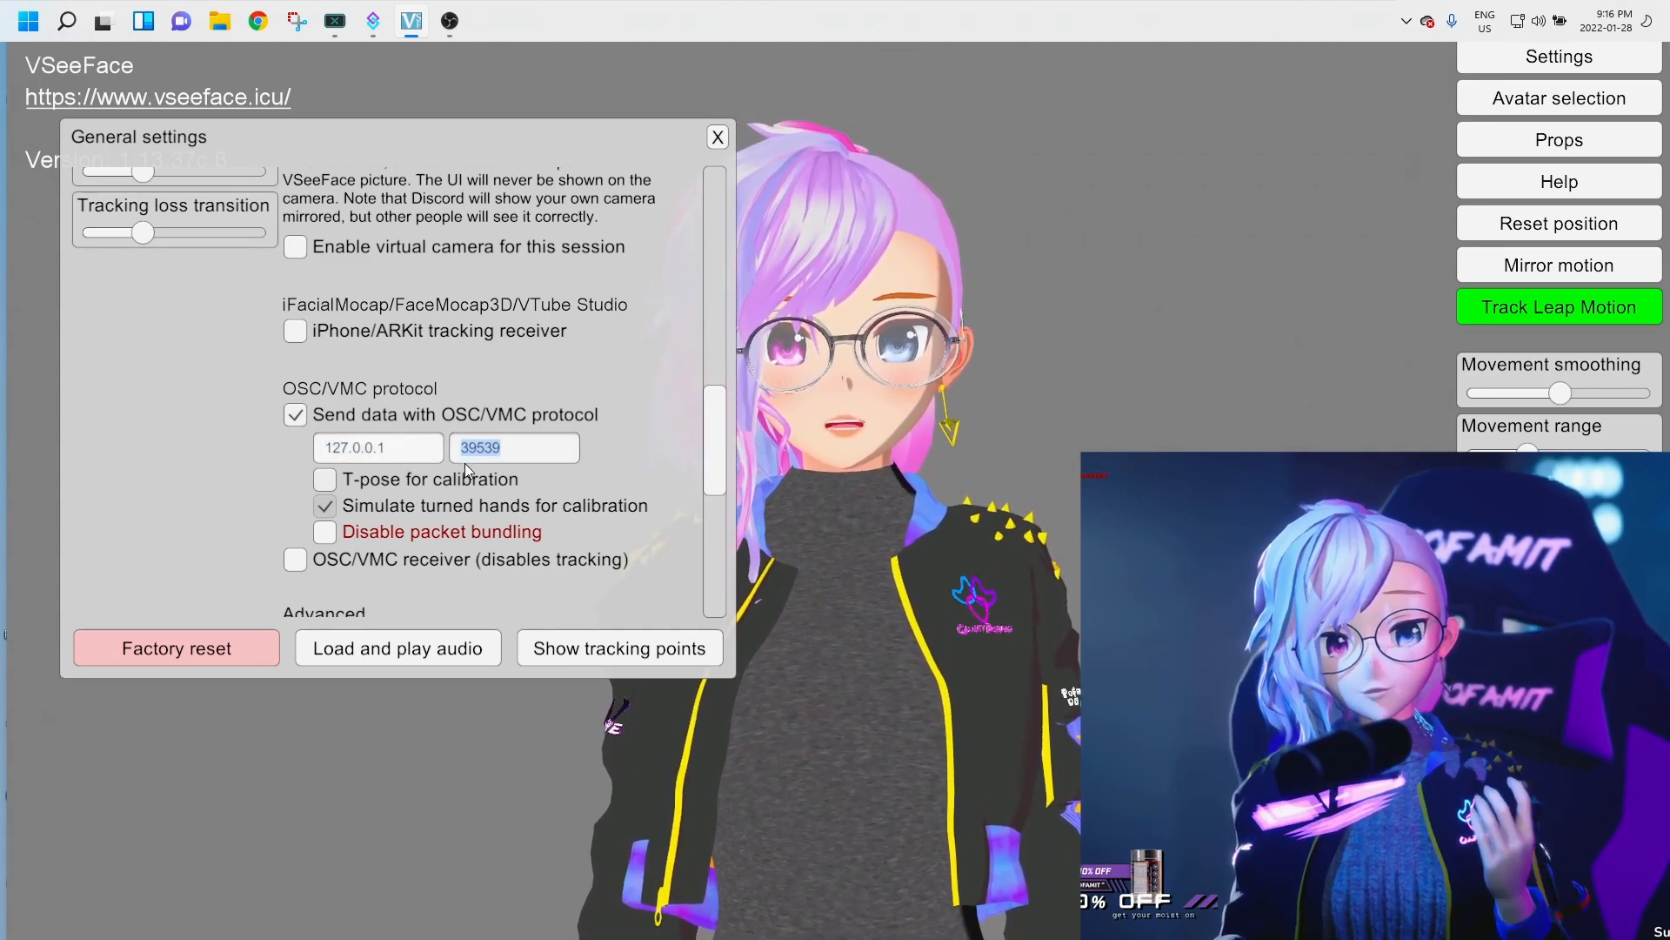
click(348, 557)
scroll(431, 581, down, 1)
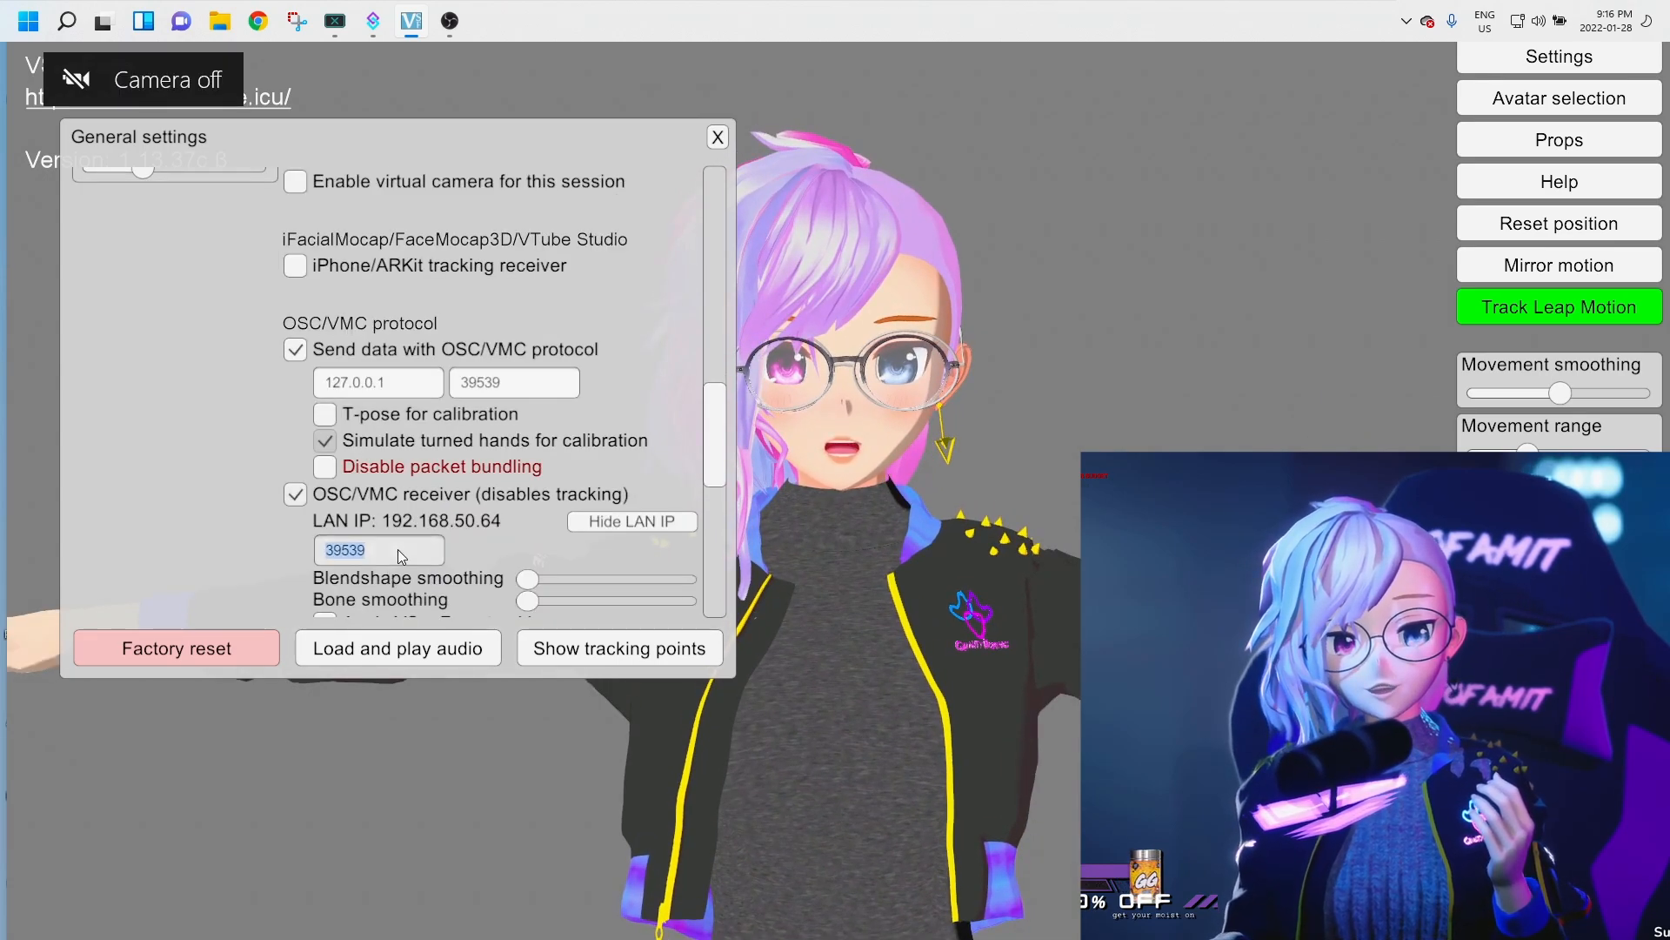
- Set the port for sending OSC/VMC data to 39540
click(542, 381)
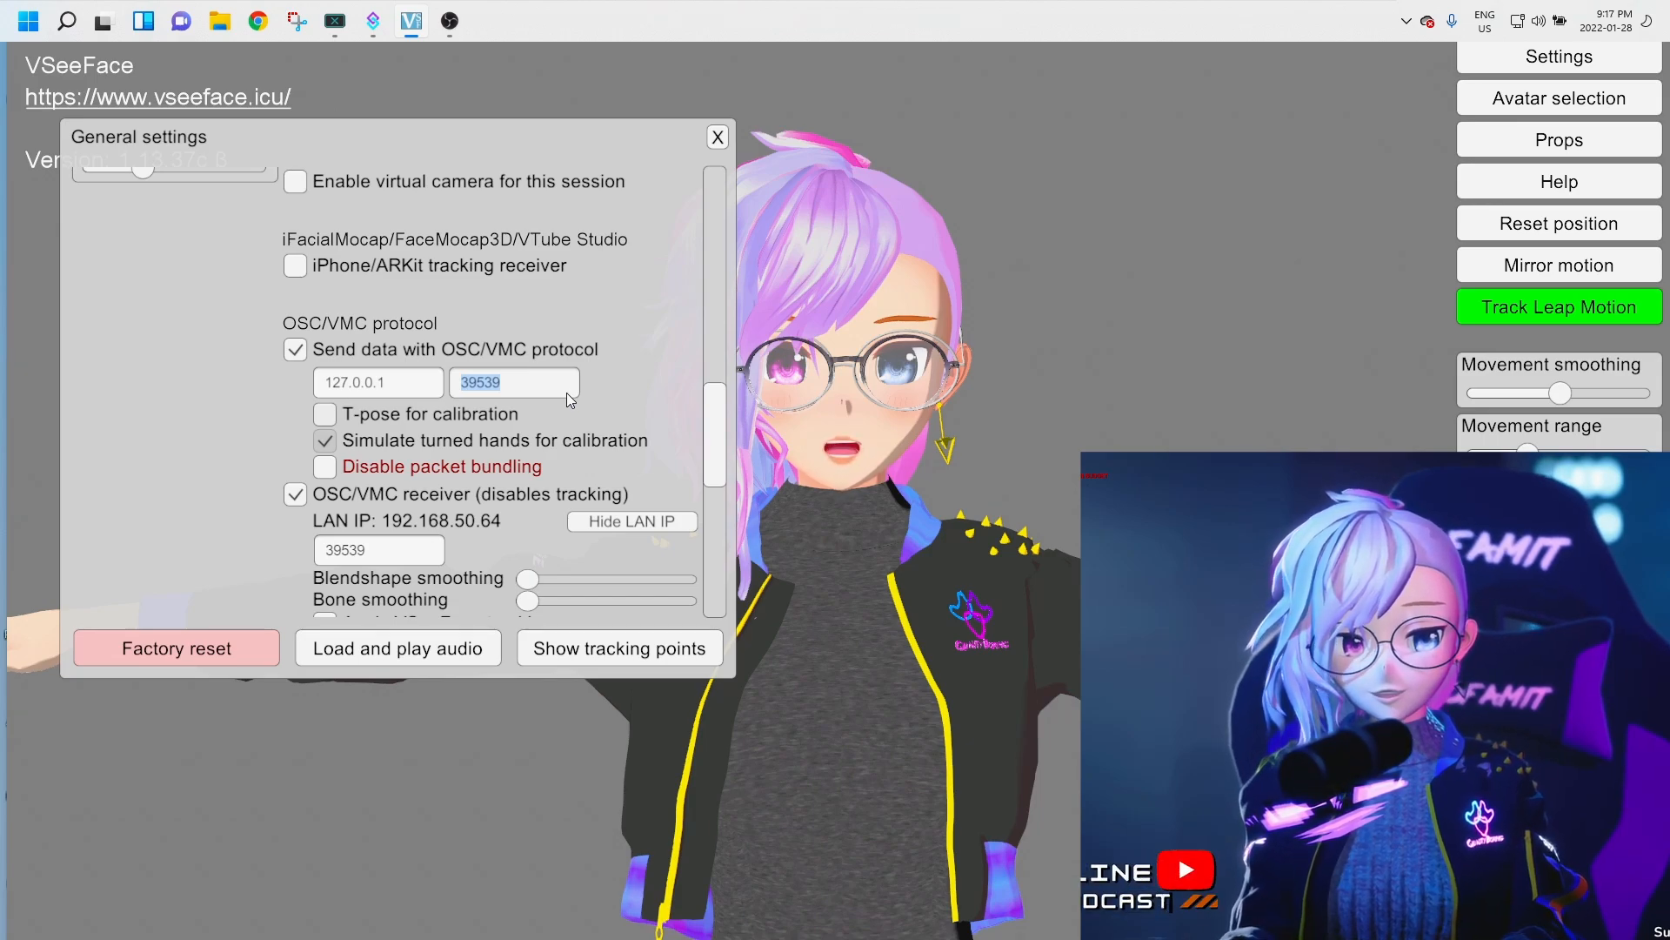
click(567, 385)
key(BackSpace)
key(BackSpace)
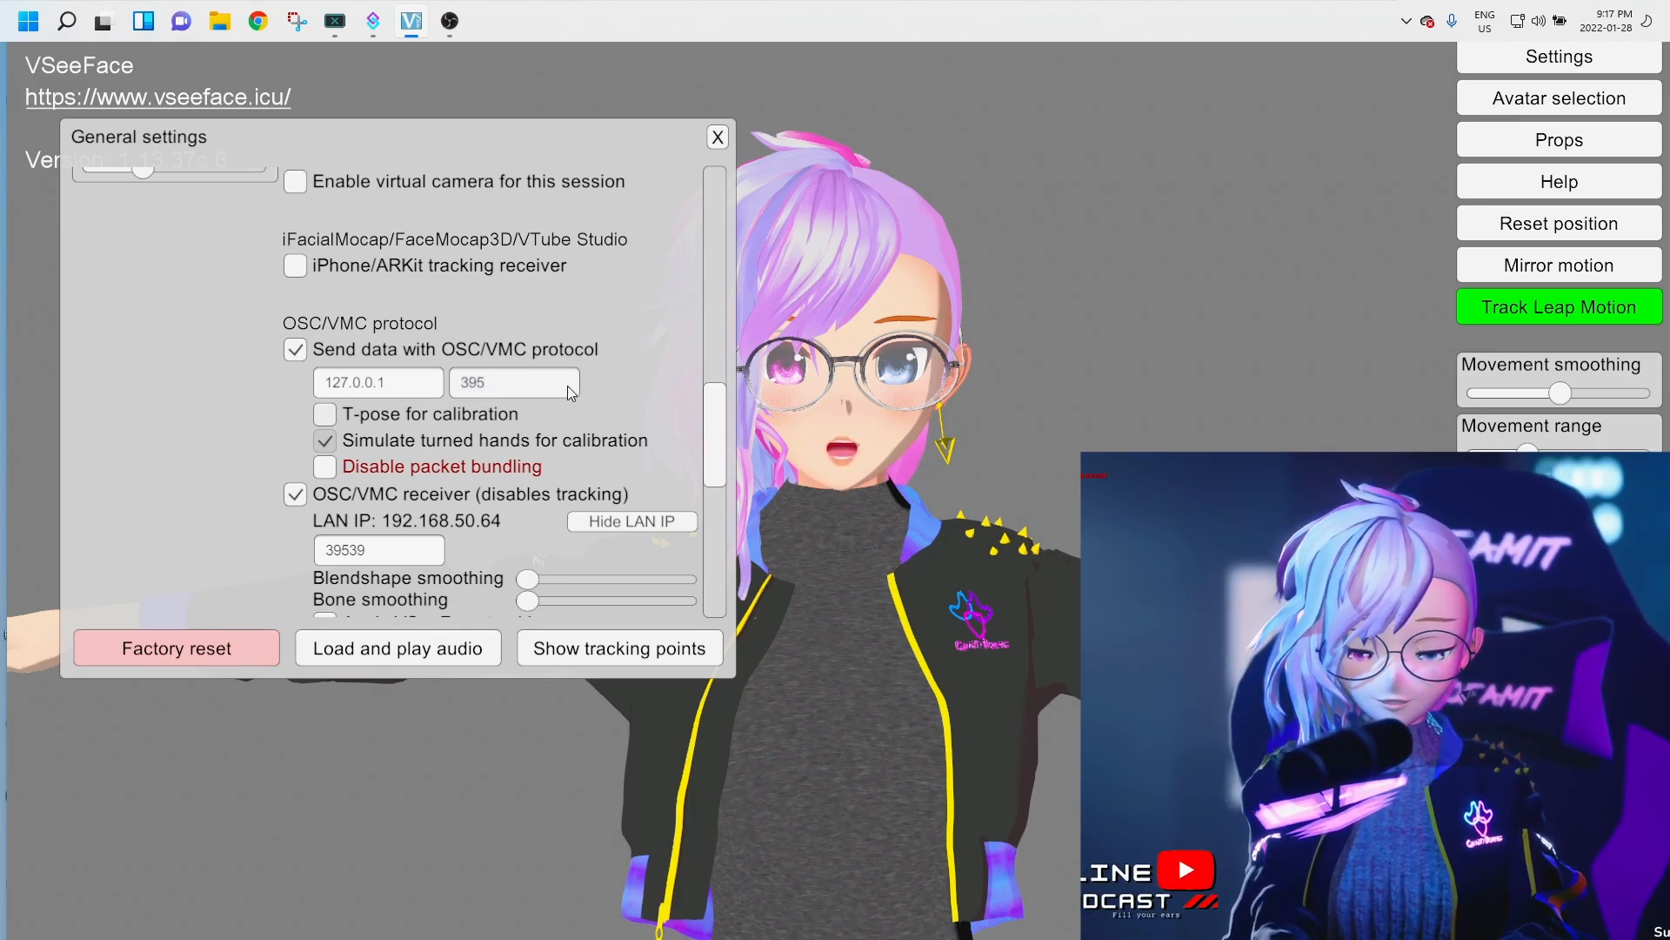
text(40)
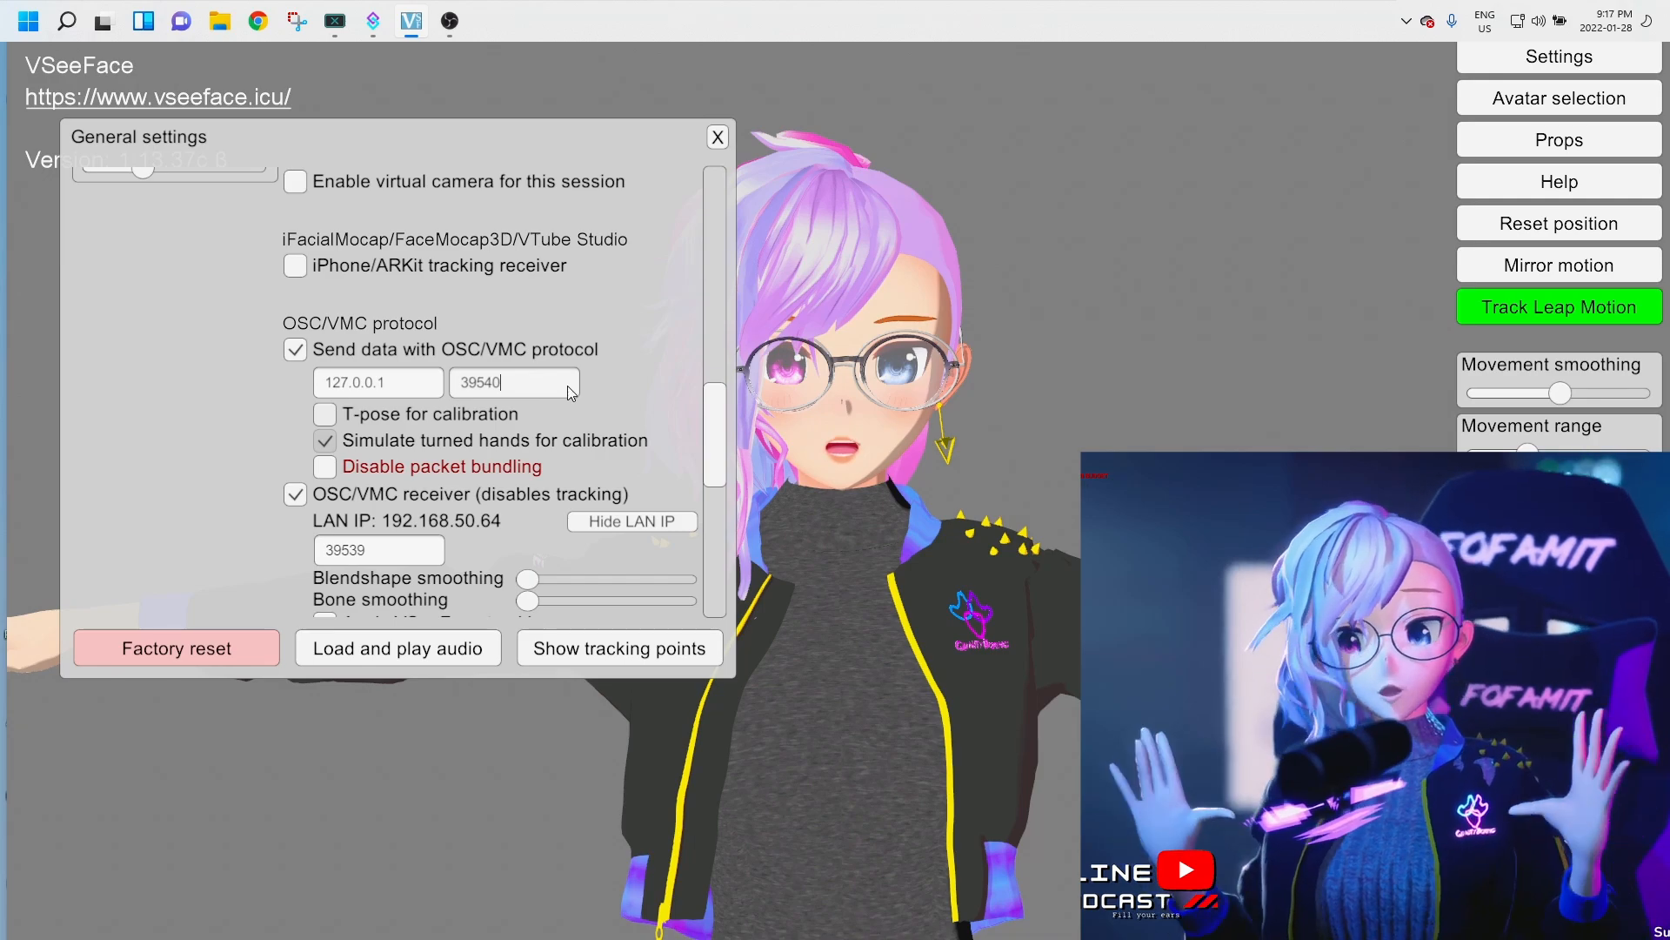
- Turn off the OSC/VMC receiver, use iPhone/ARKit tracking from iFacialMocap without receiving head movement, and close the General settings
click(295, 493)
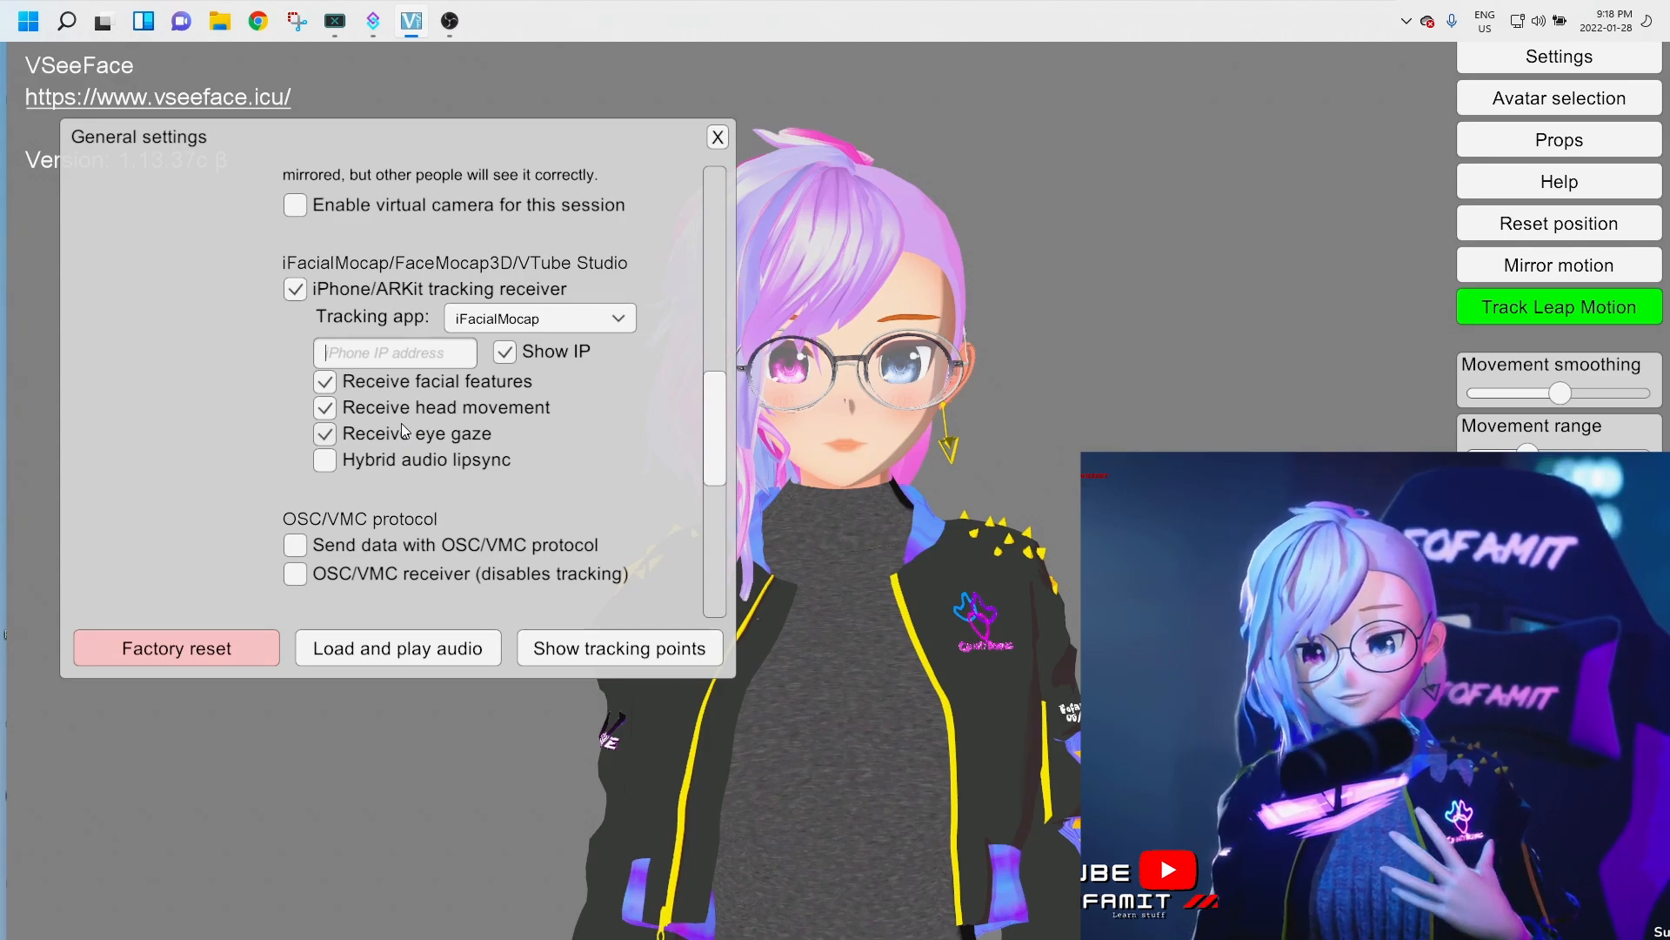
click(419, 407)
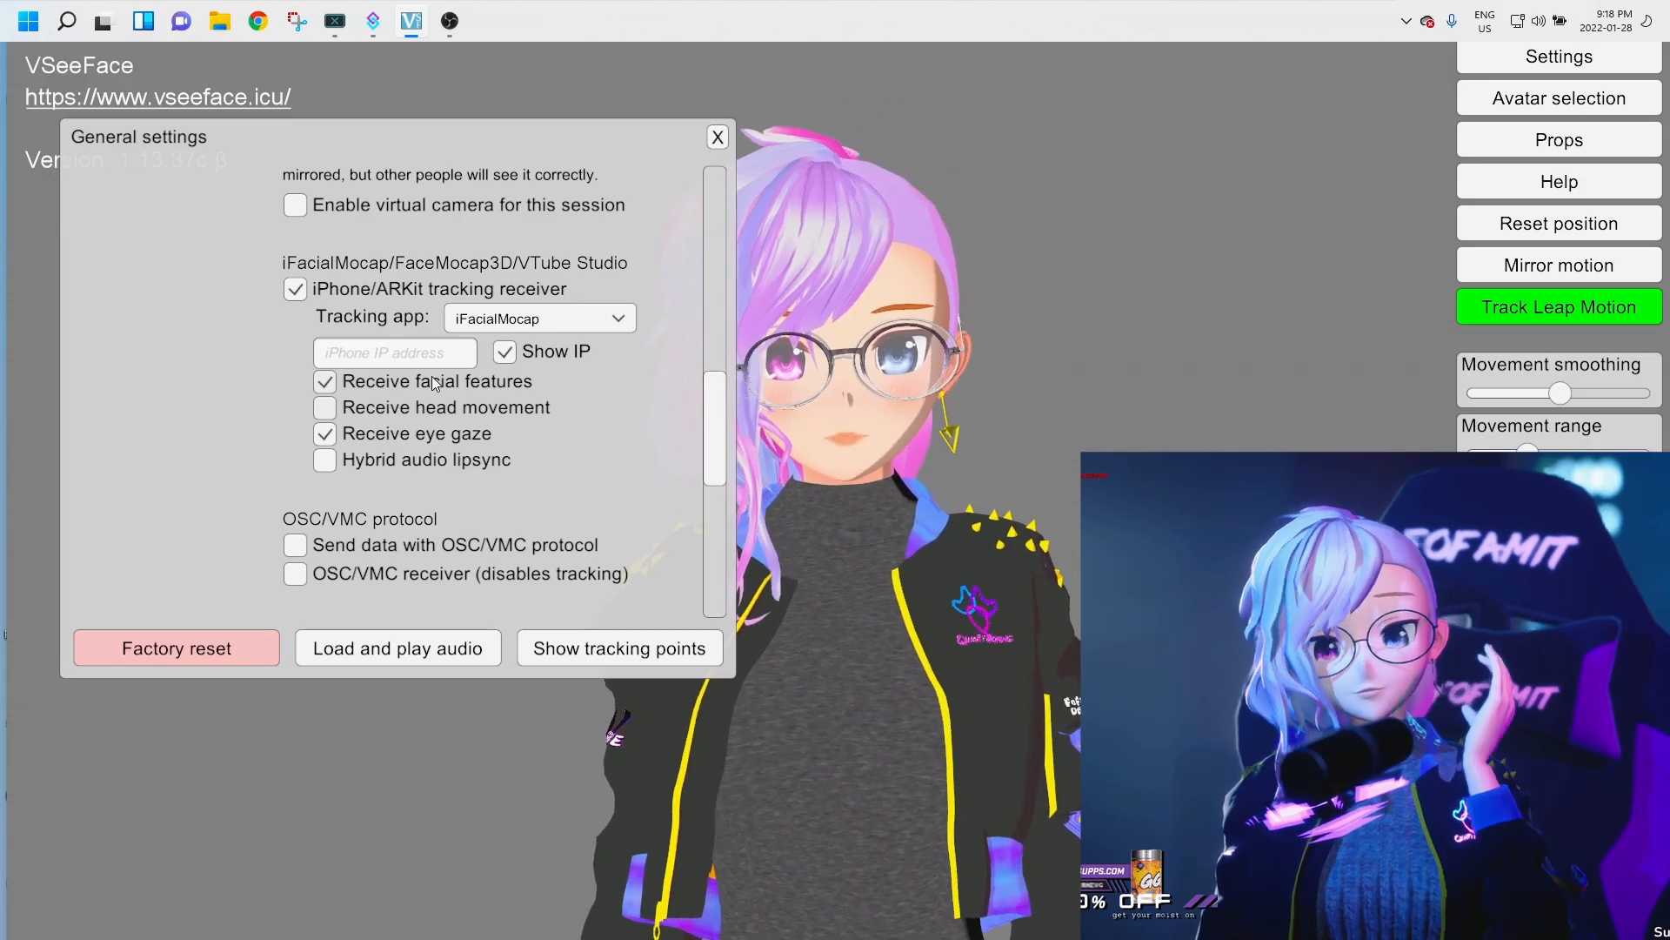
click(718, 138)
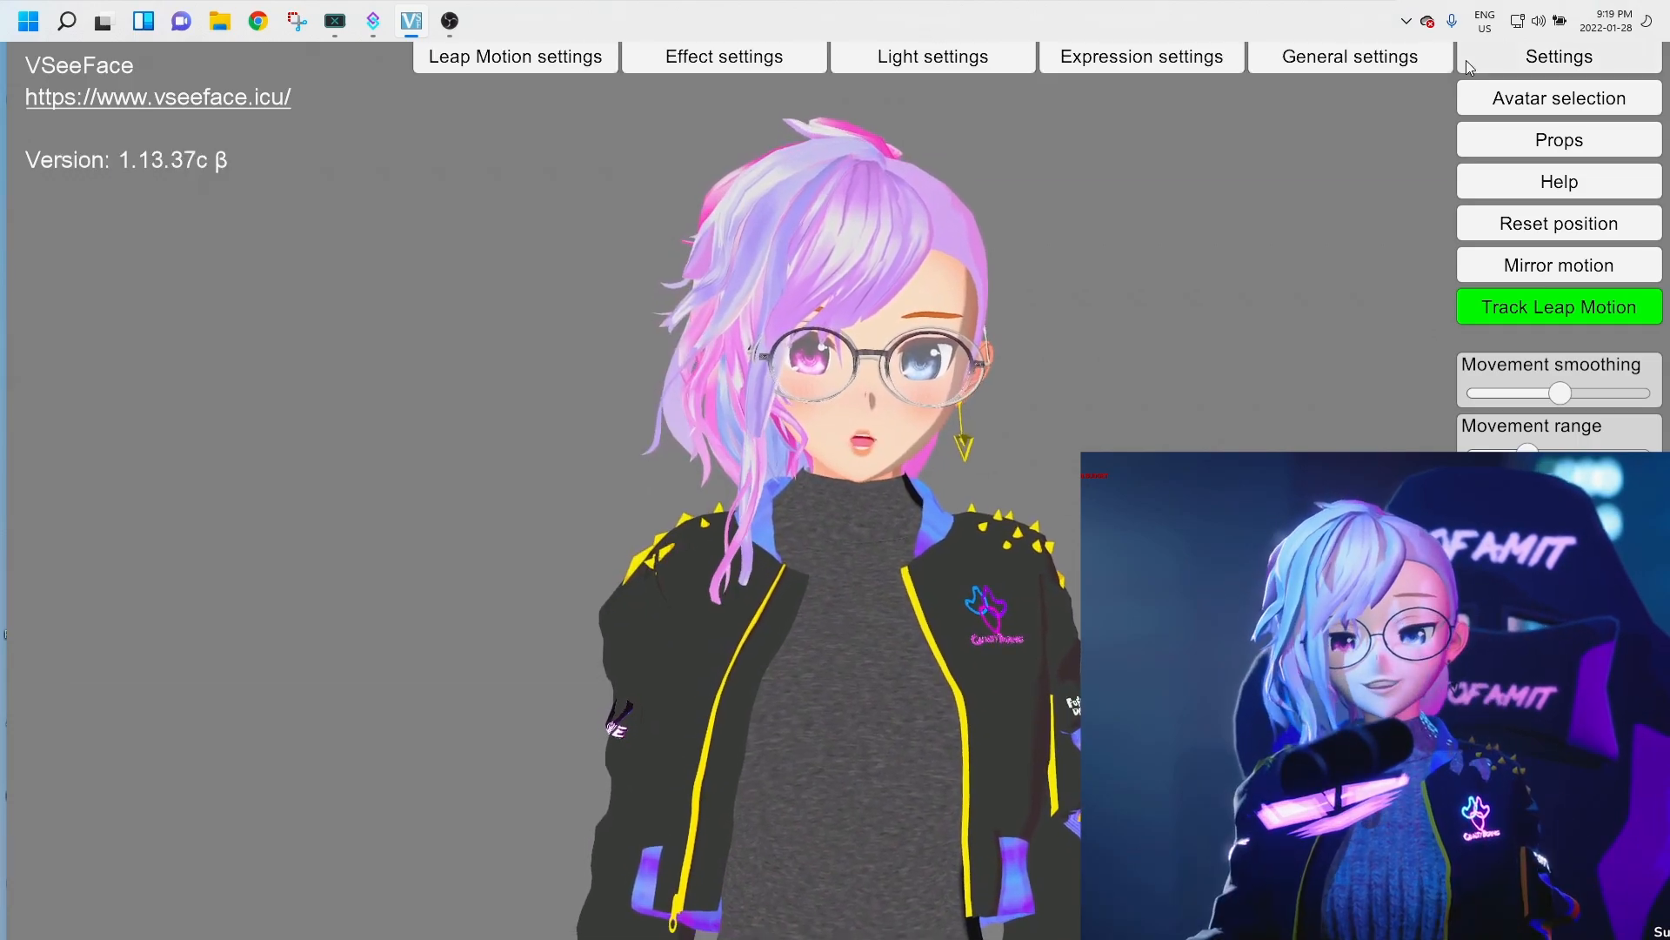
- Open the expression settings and assign Space as the hotkey for the Big Brain Mode expression
click(1090, 64)
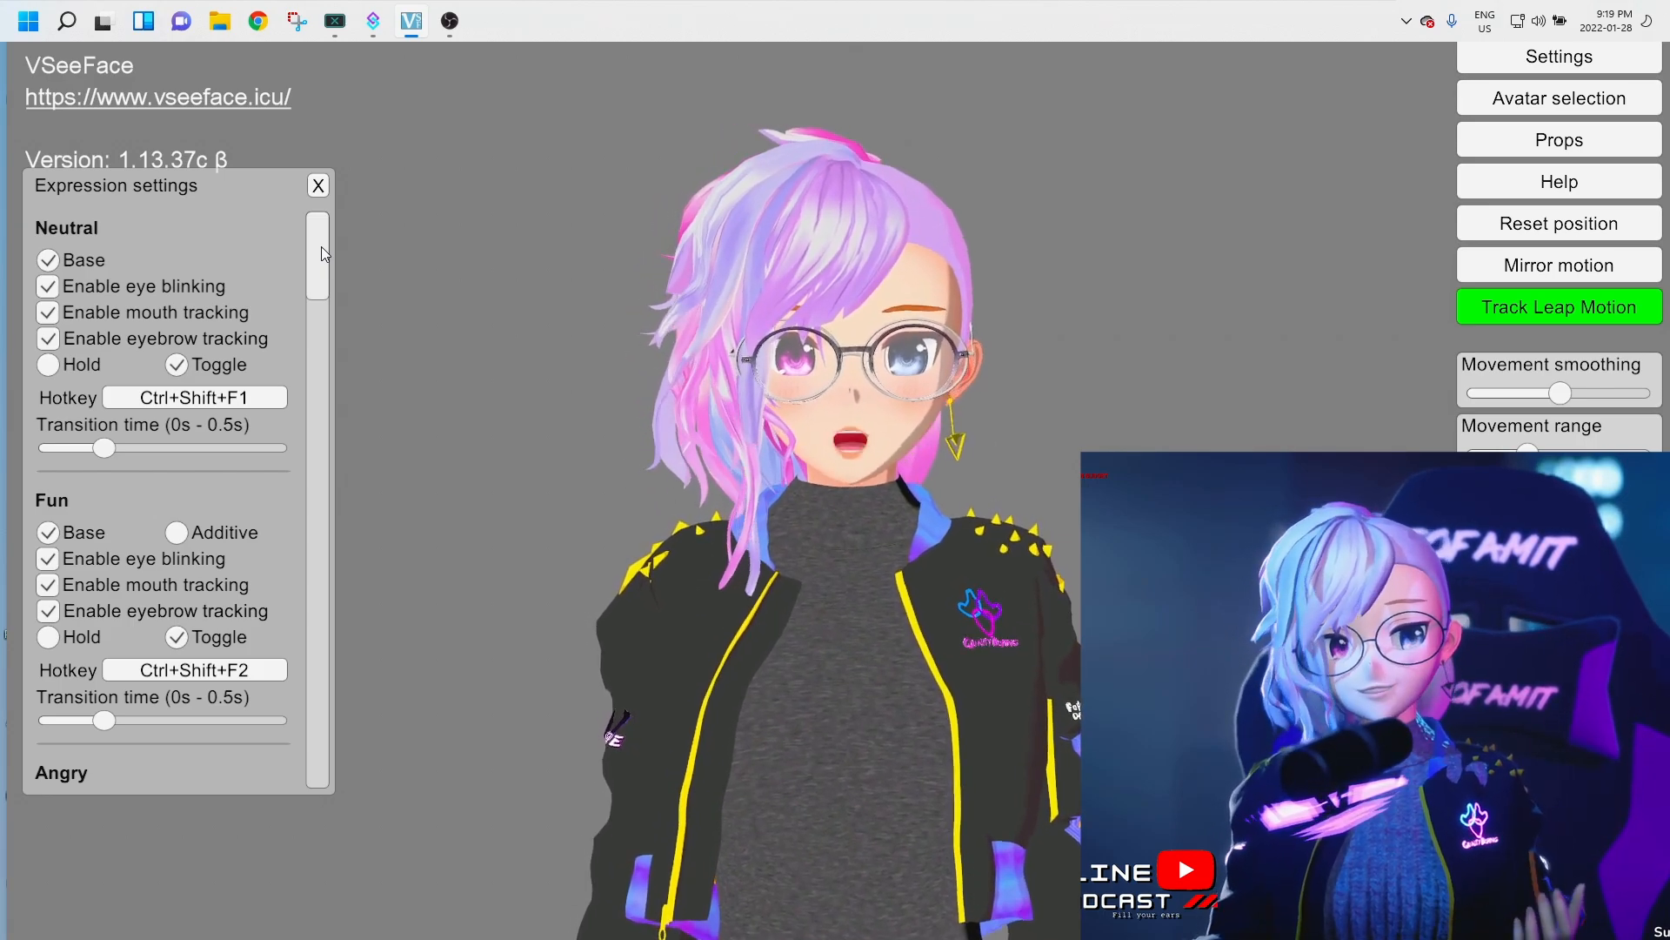
scroll(202, 430, down, 10)
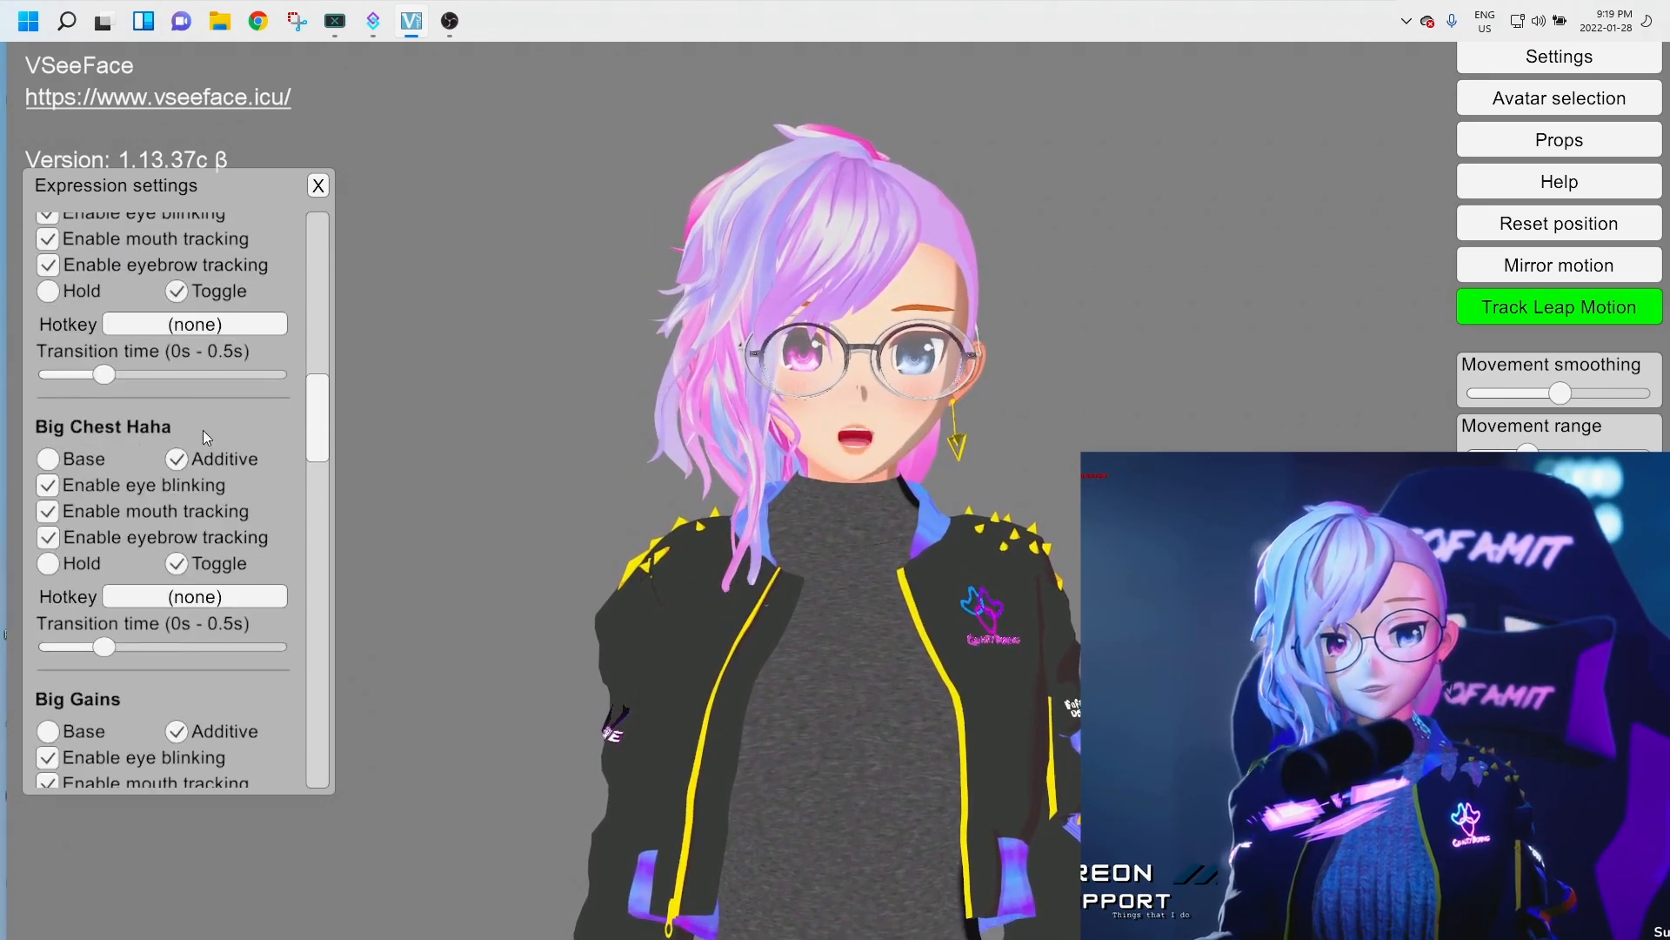
scroll(202, 429, up, 2)
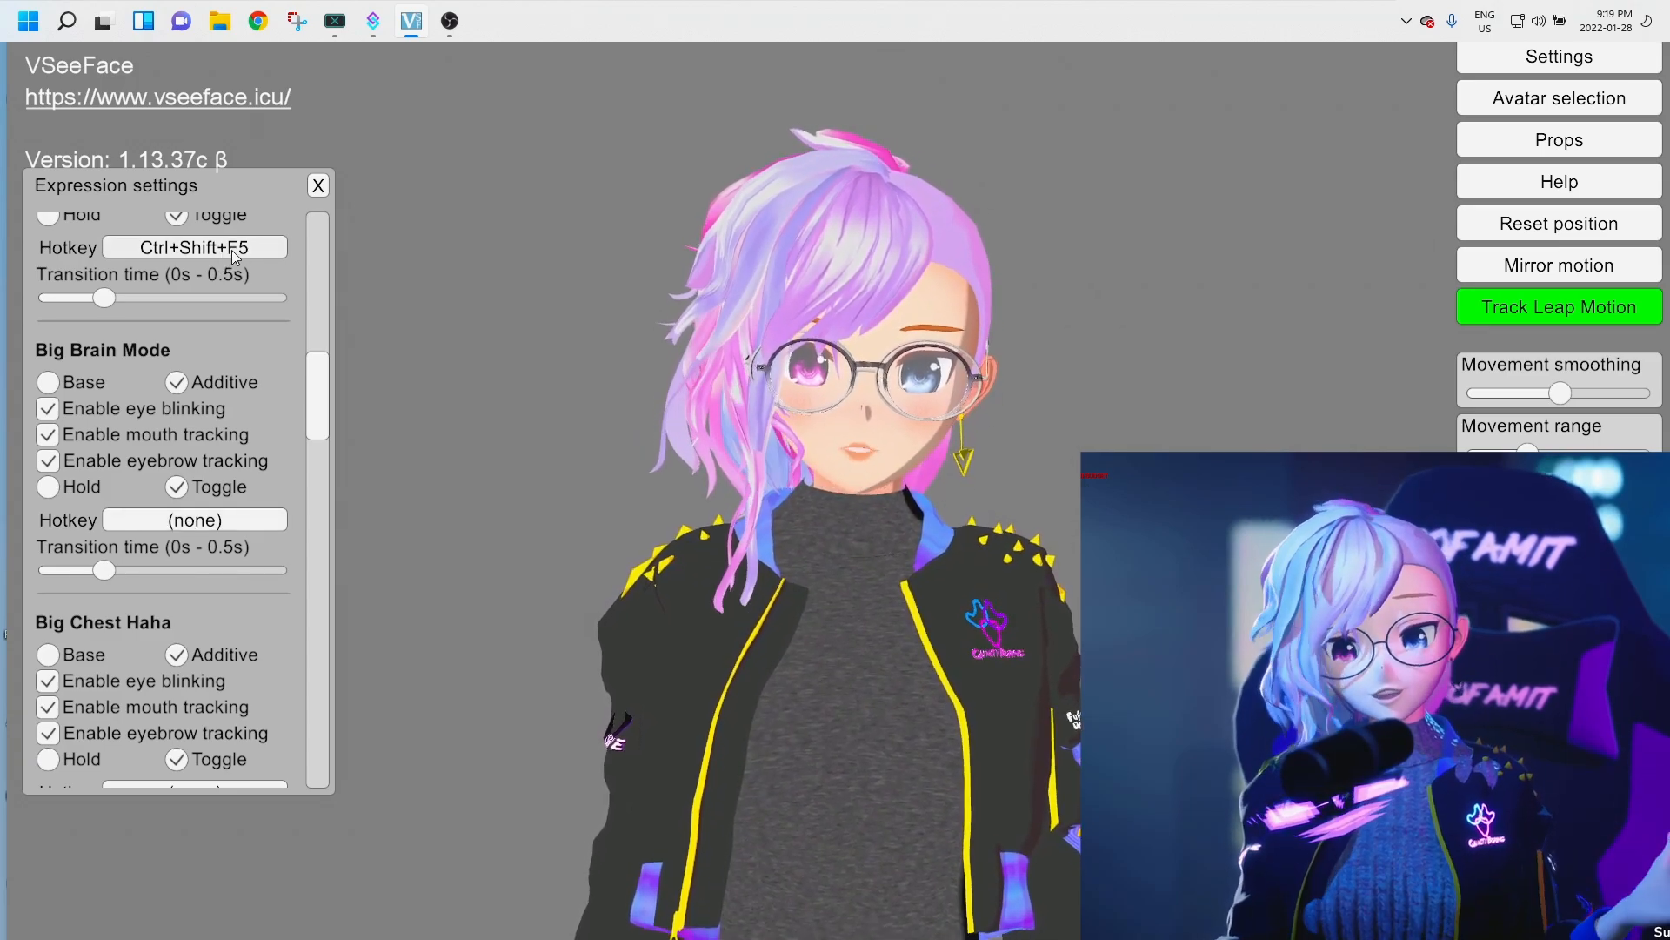
click(232, 521)
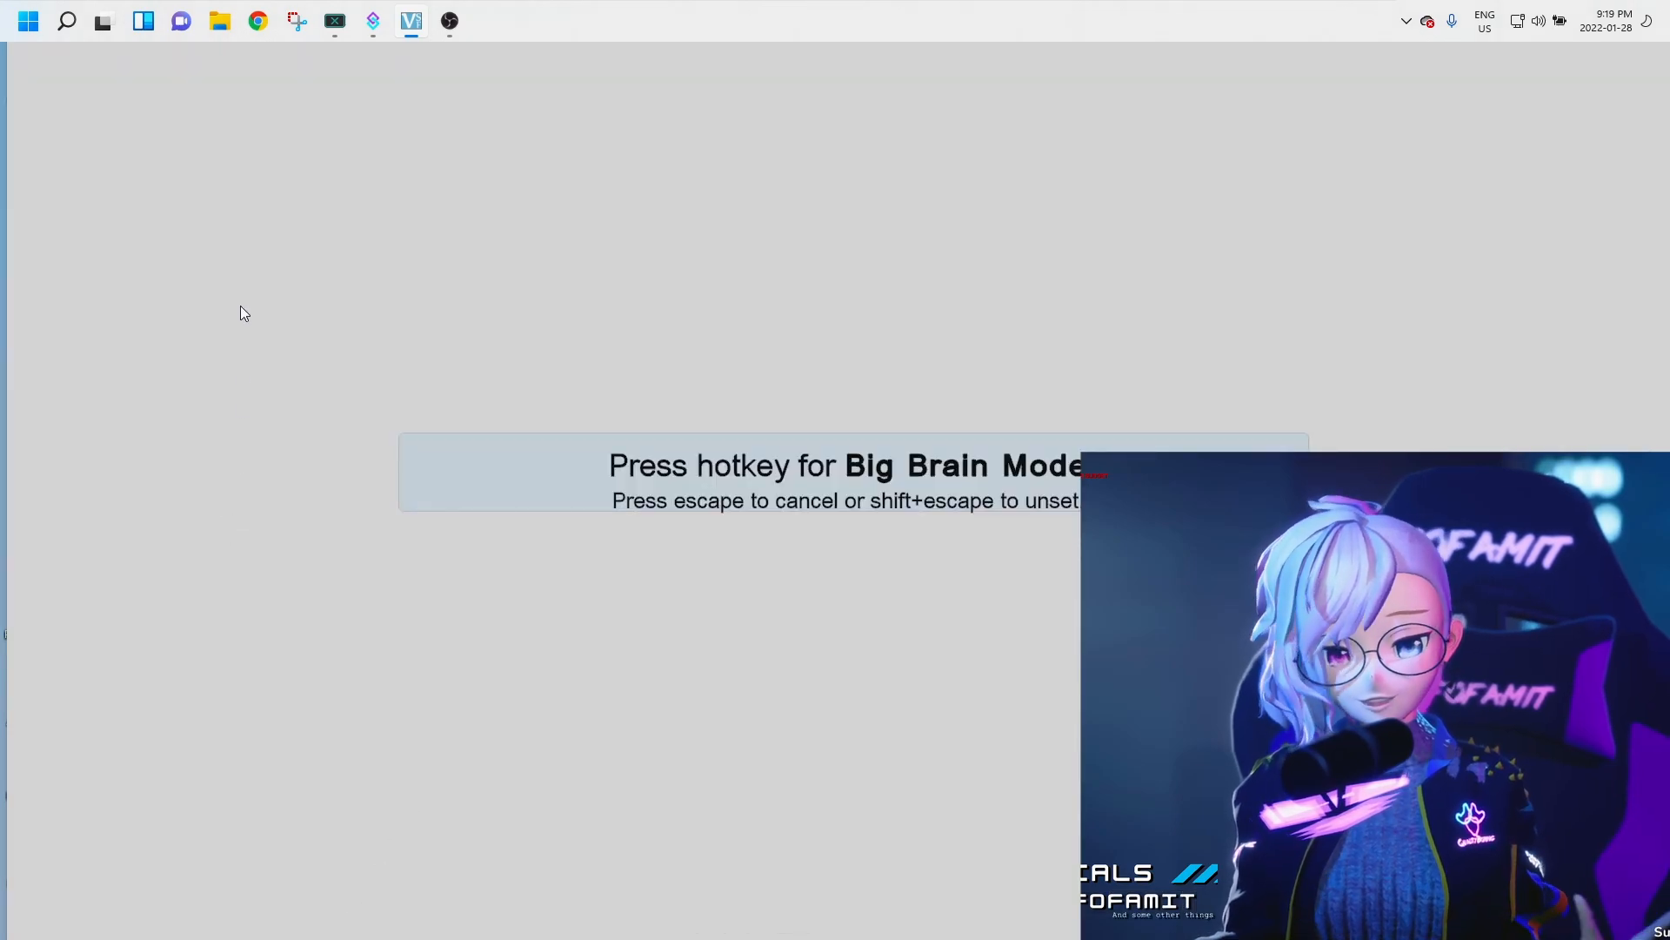
key(space)
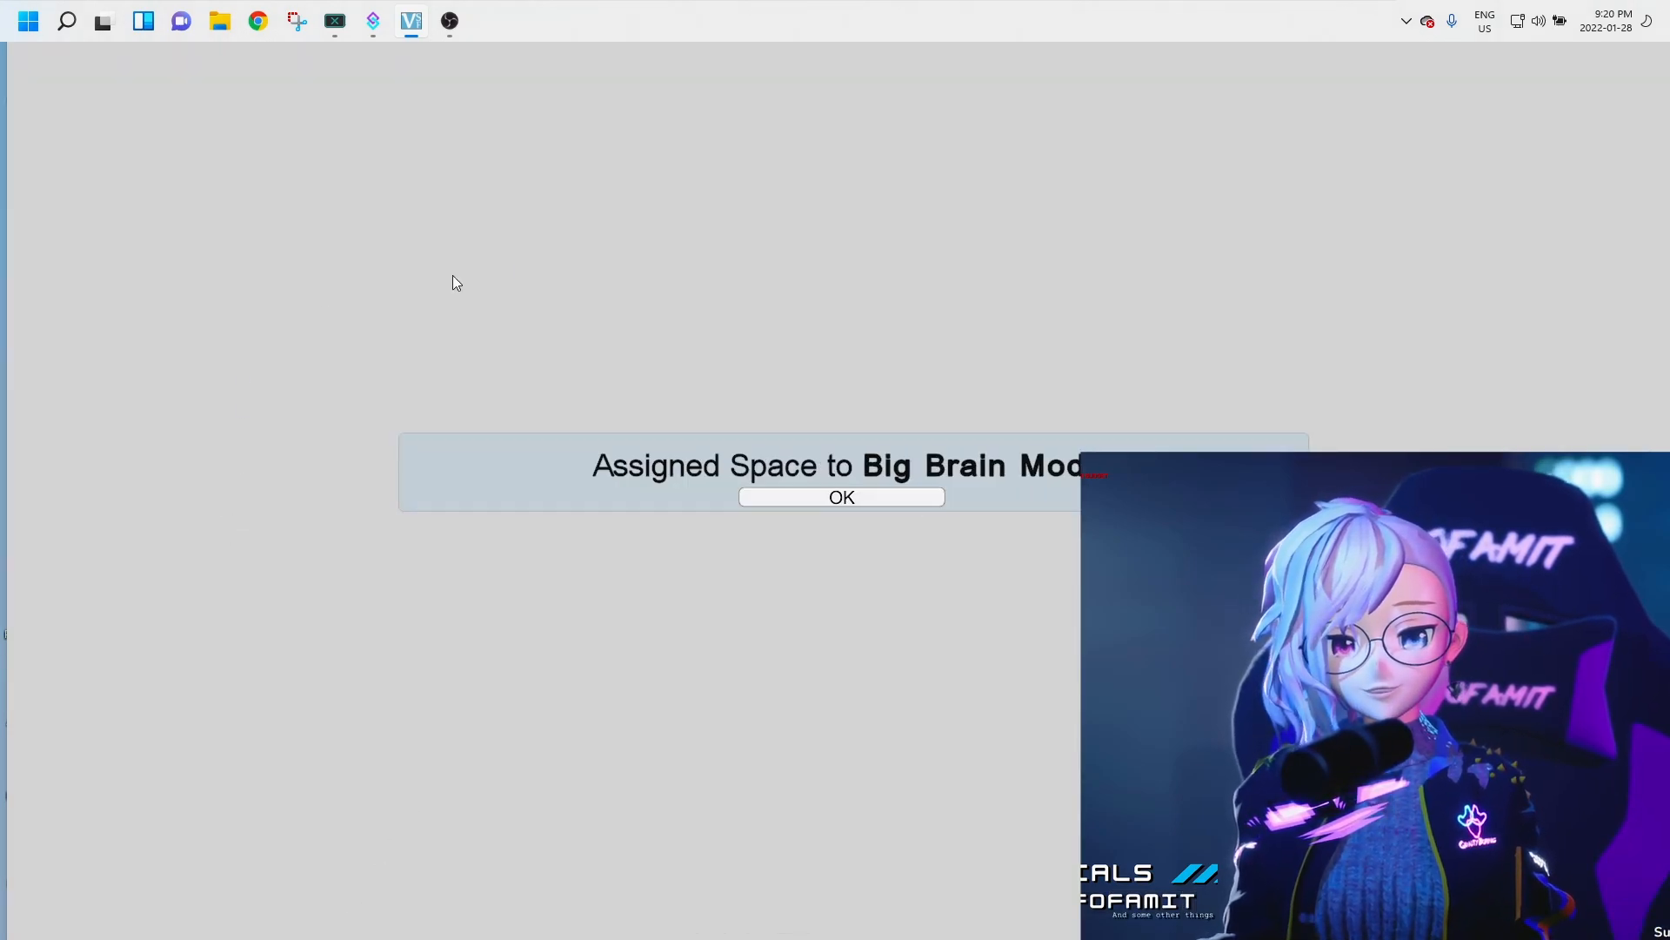
click(841, 501)
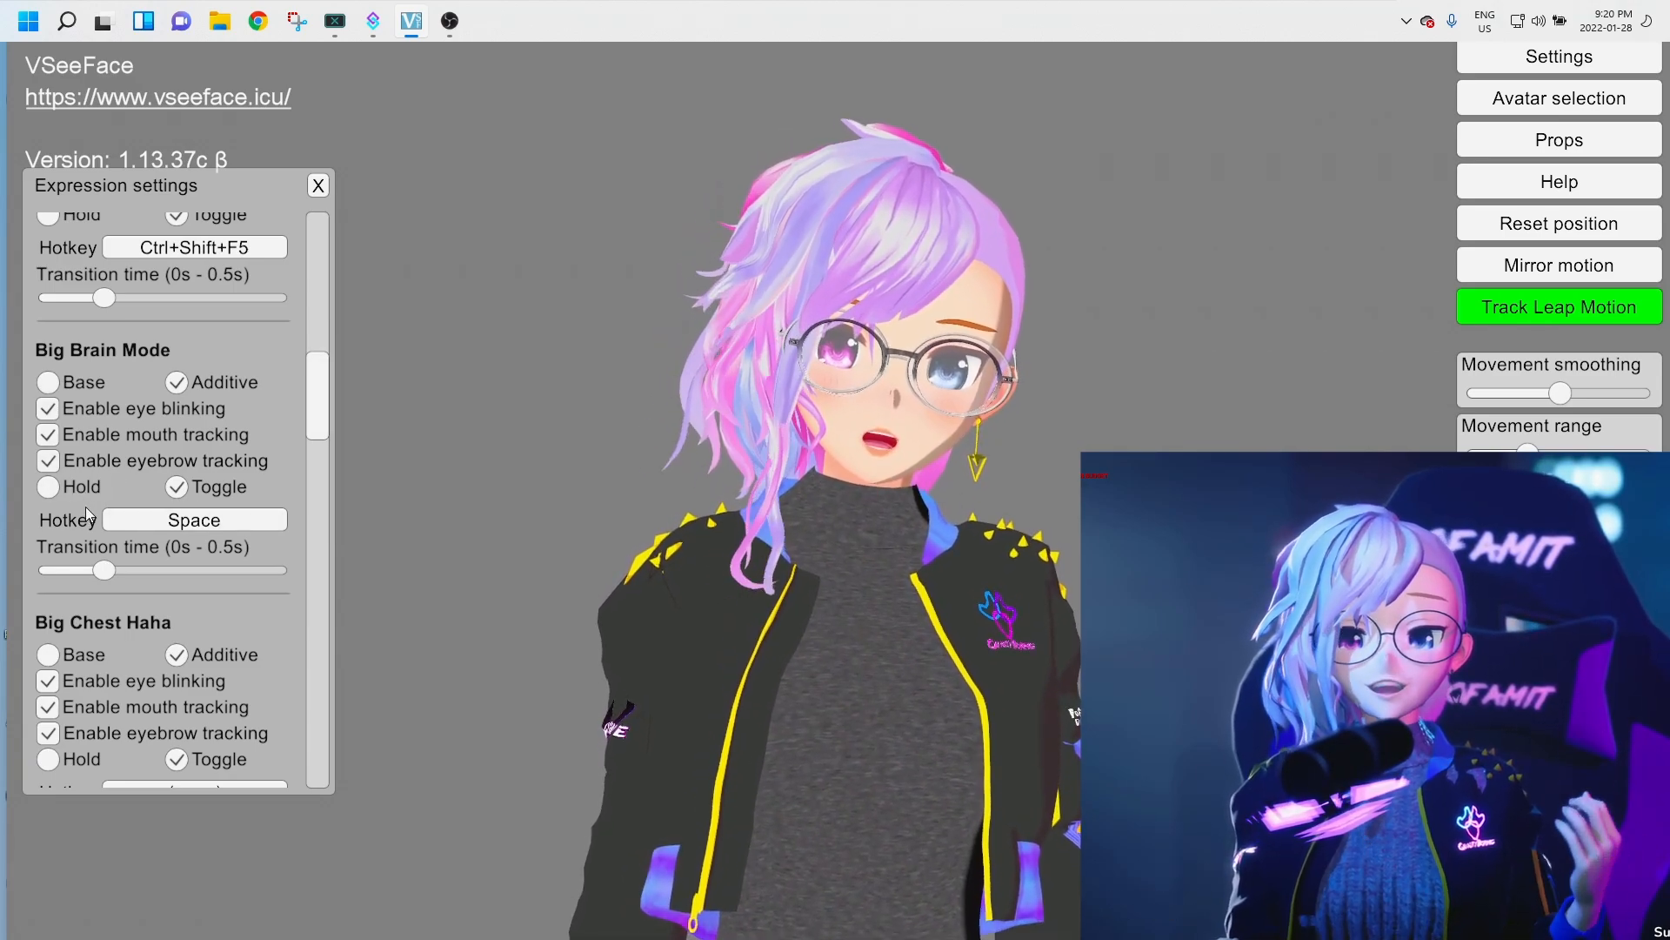
- Set the Big Brain Mode expression's hotkey to Hold and look through the remaining expressions
click(87, 487)
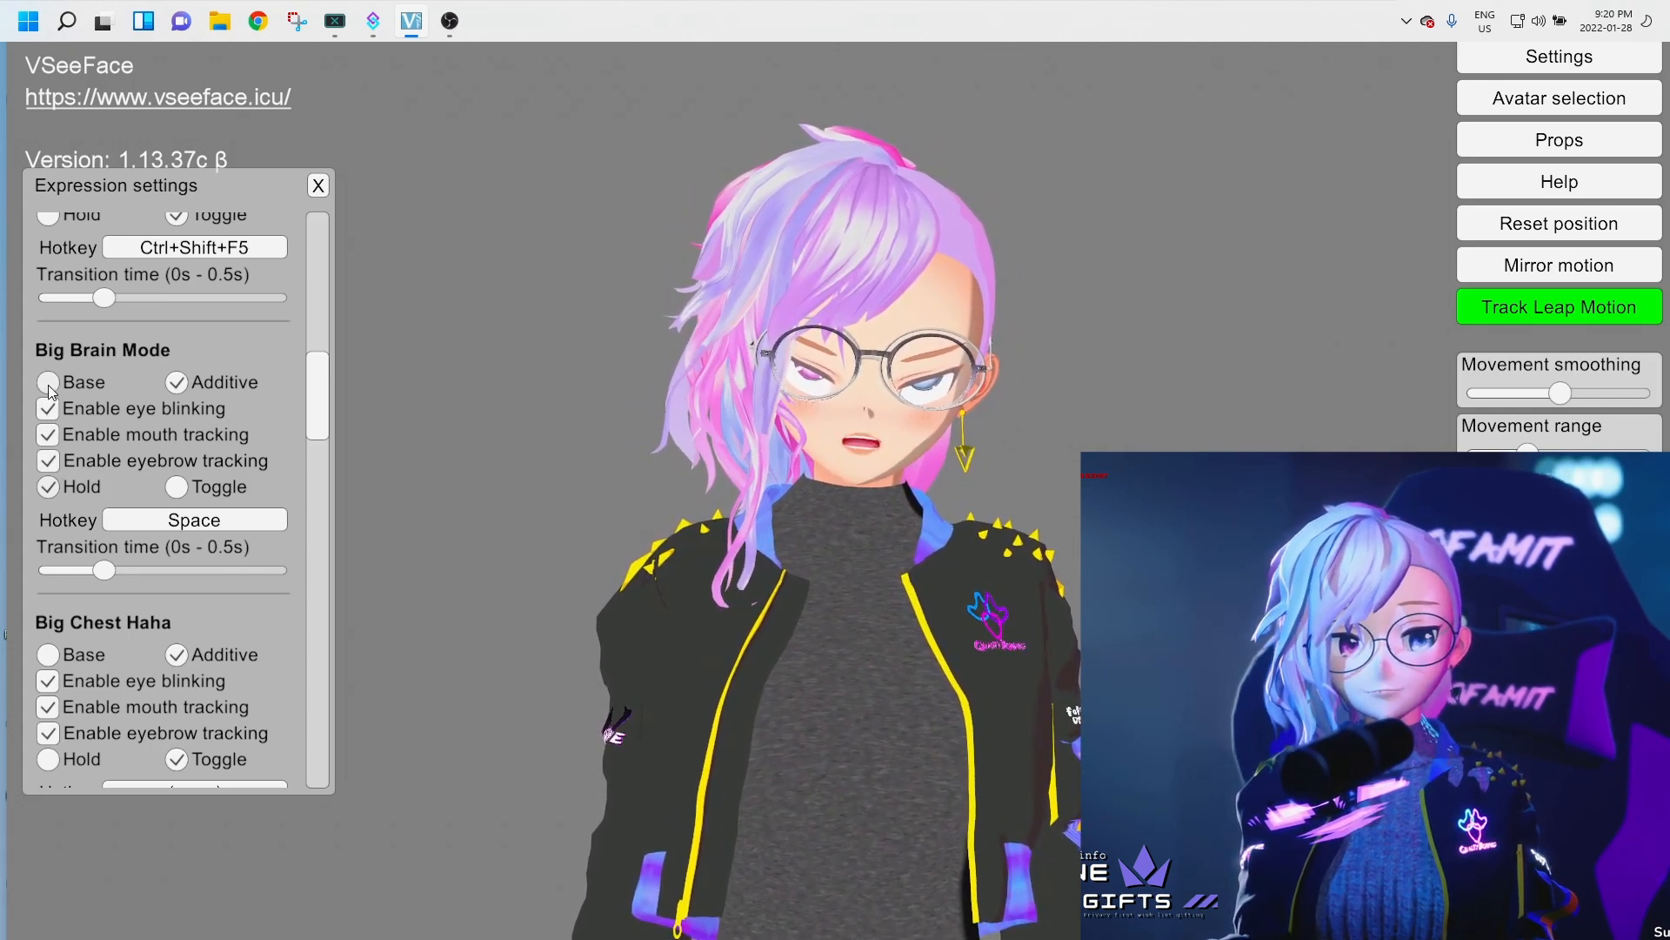
scroll(49, 384, down, 3)
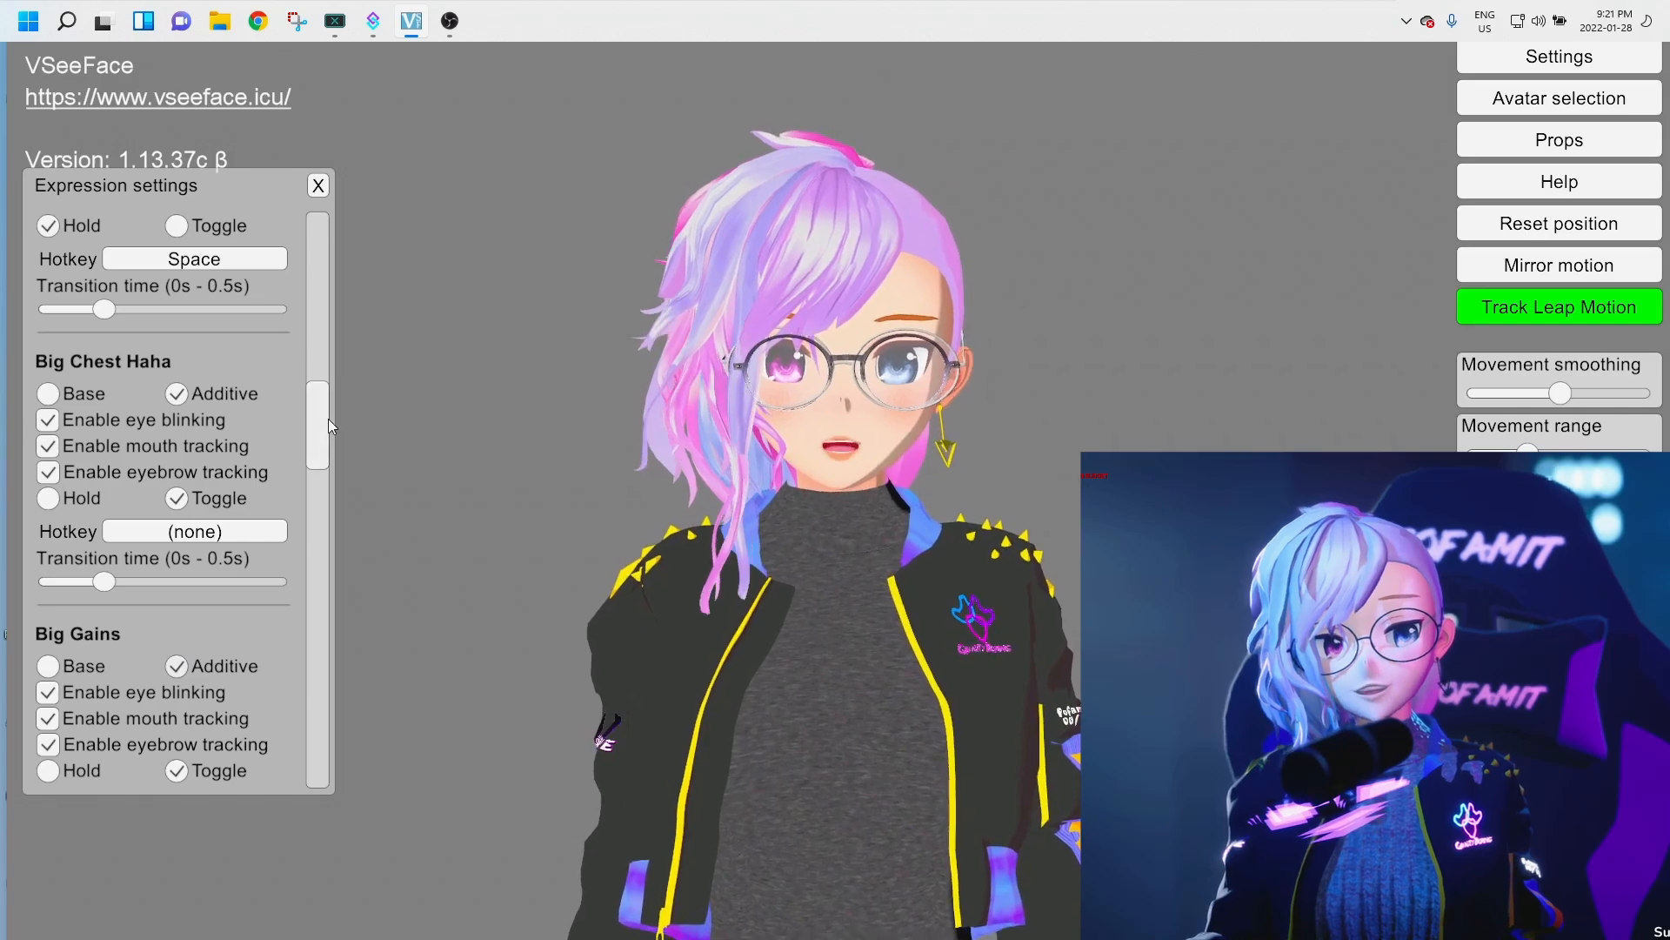
drag(327, 419, 349, 761)
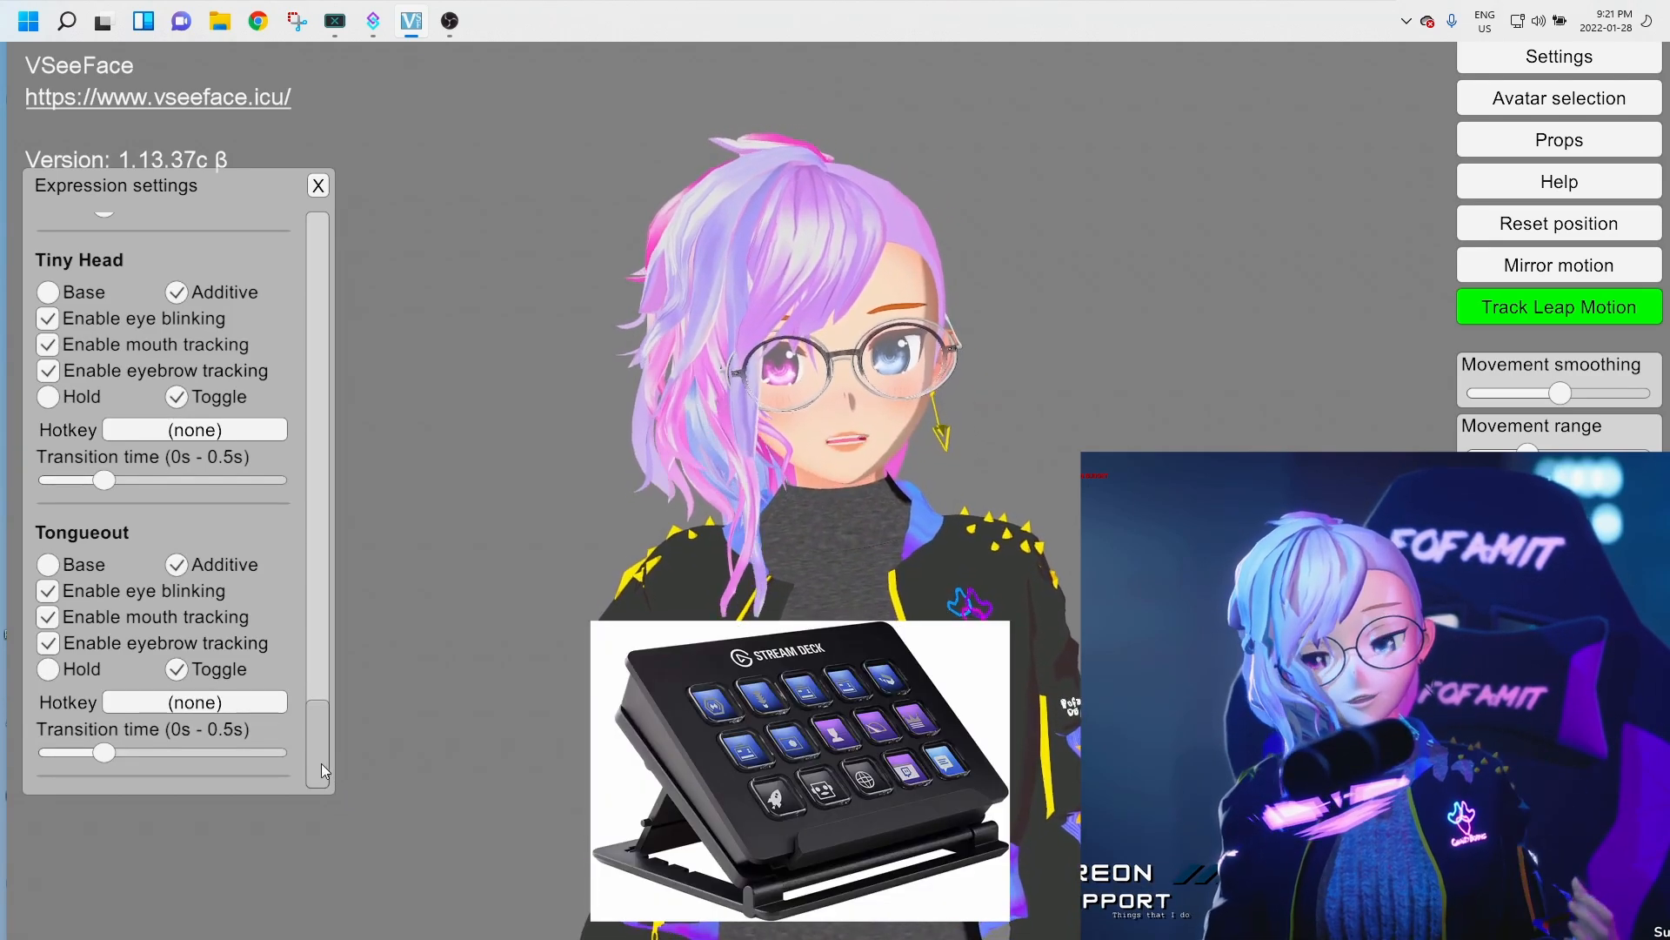
scroll(303, 715, up, 3)
scroll(302, 722, down, 2)
scroll(296, 735, down, 3)
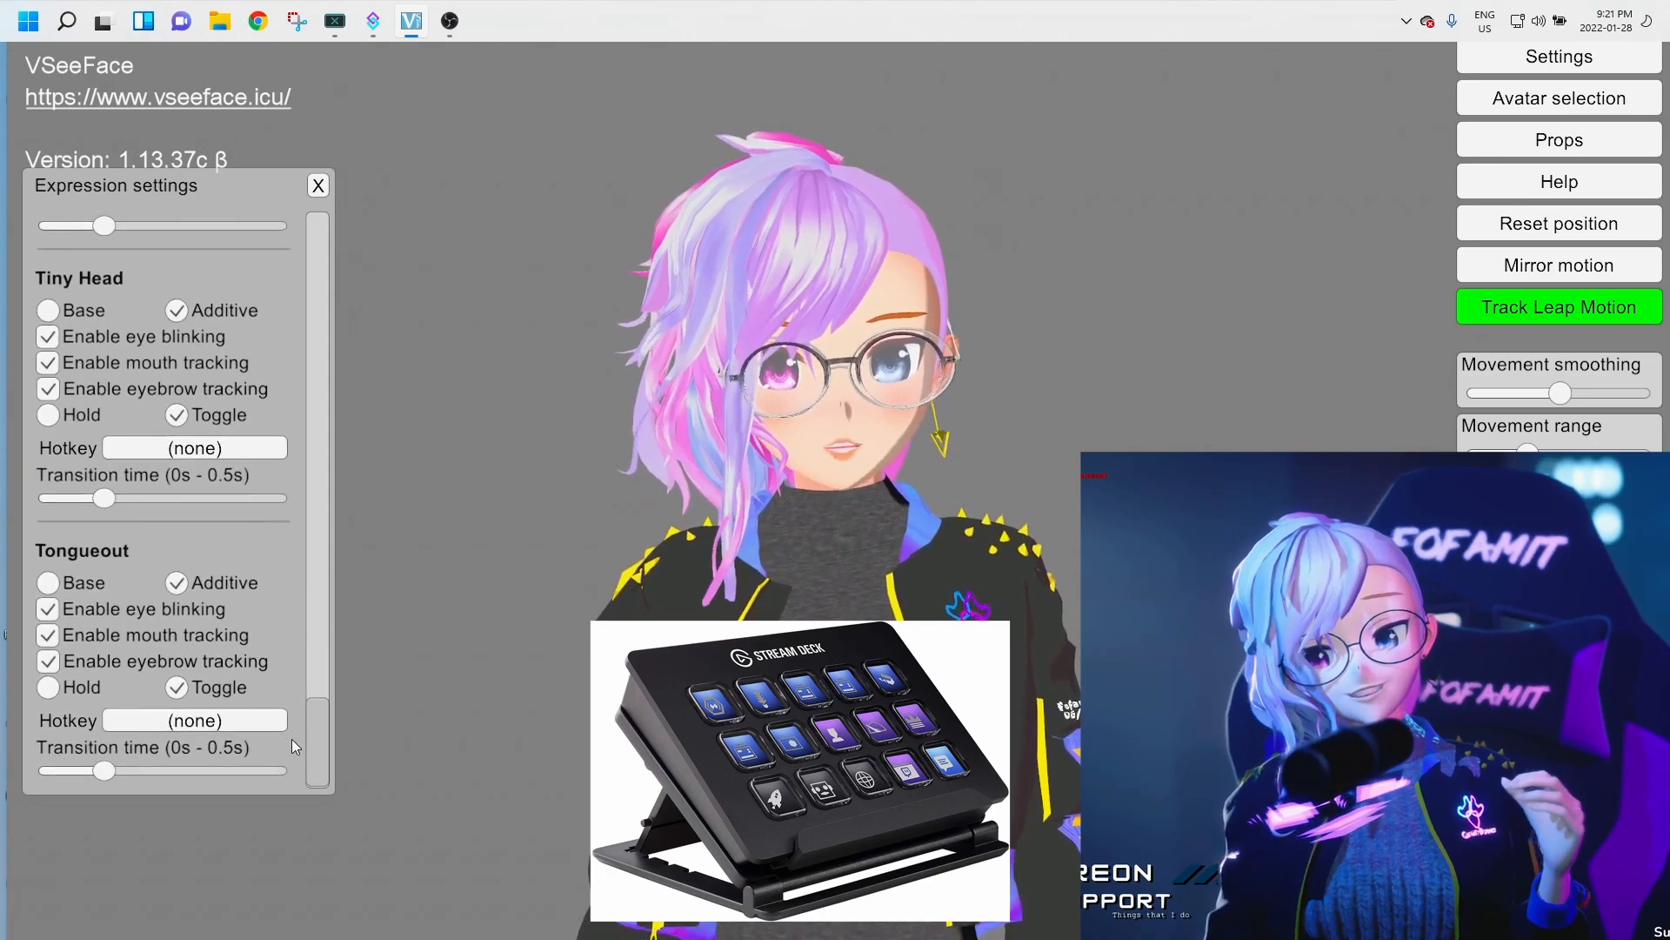
scroll(290, 734, up, 5)
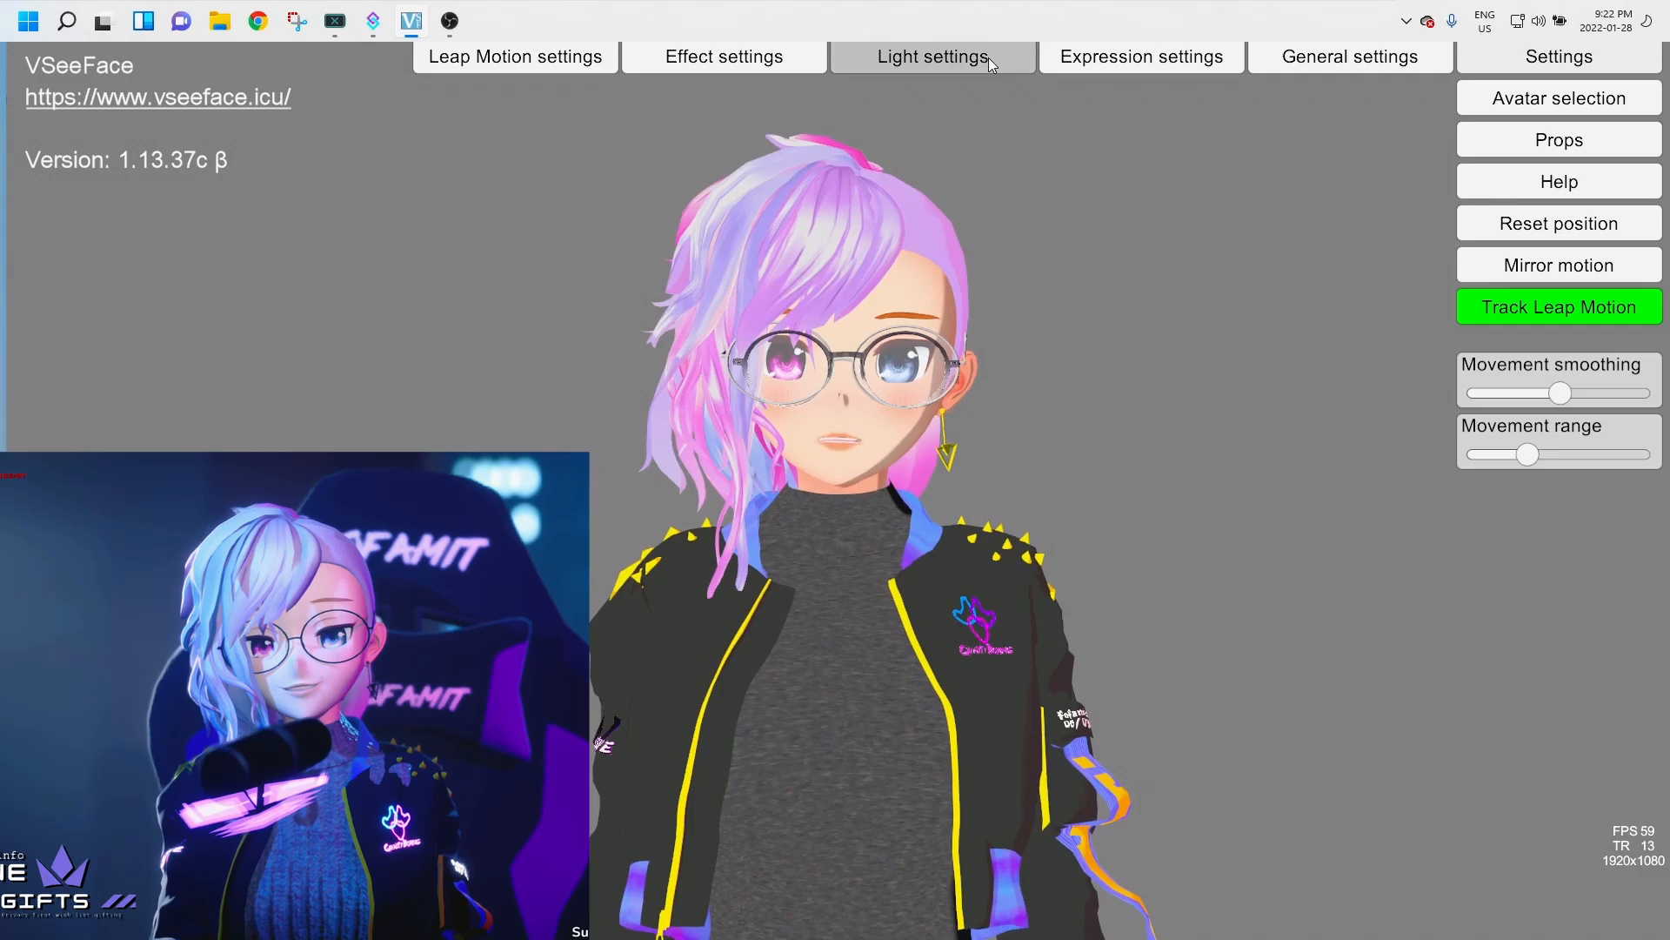
- Open the light settings, darken the sun light to #BDBDBD and set the ambient light color to #E70000
click(988, 58)
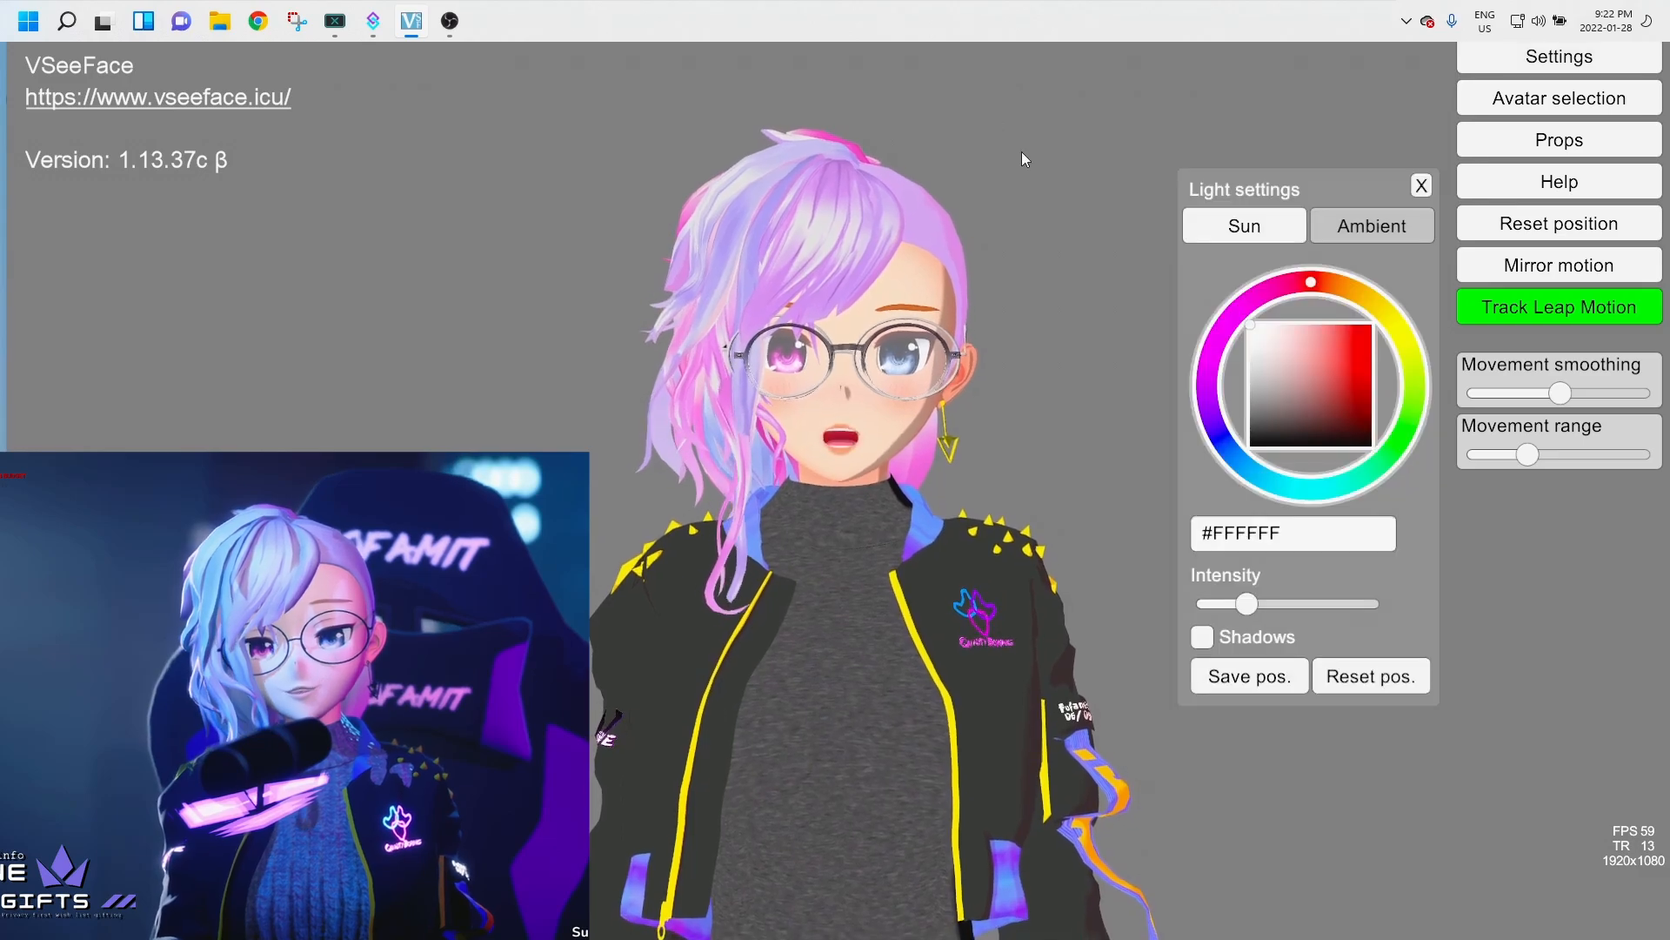
drag(1350, 409, 1246, 362)
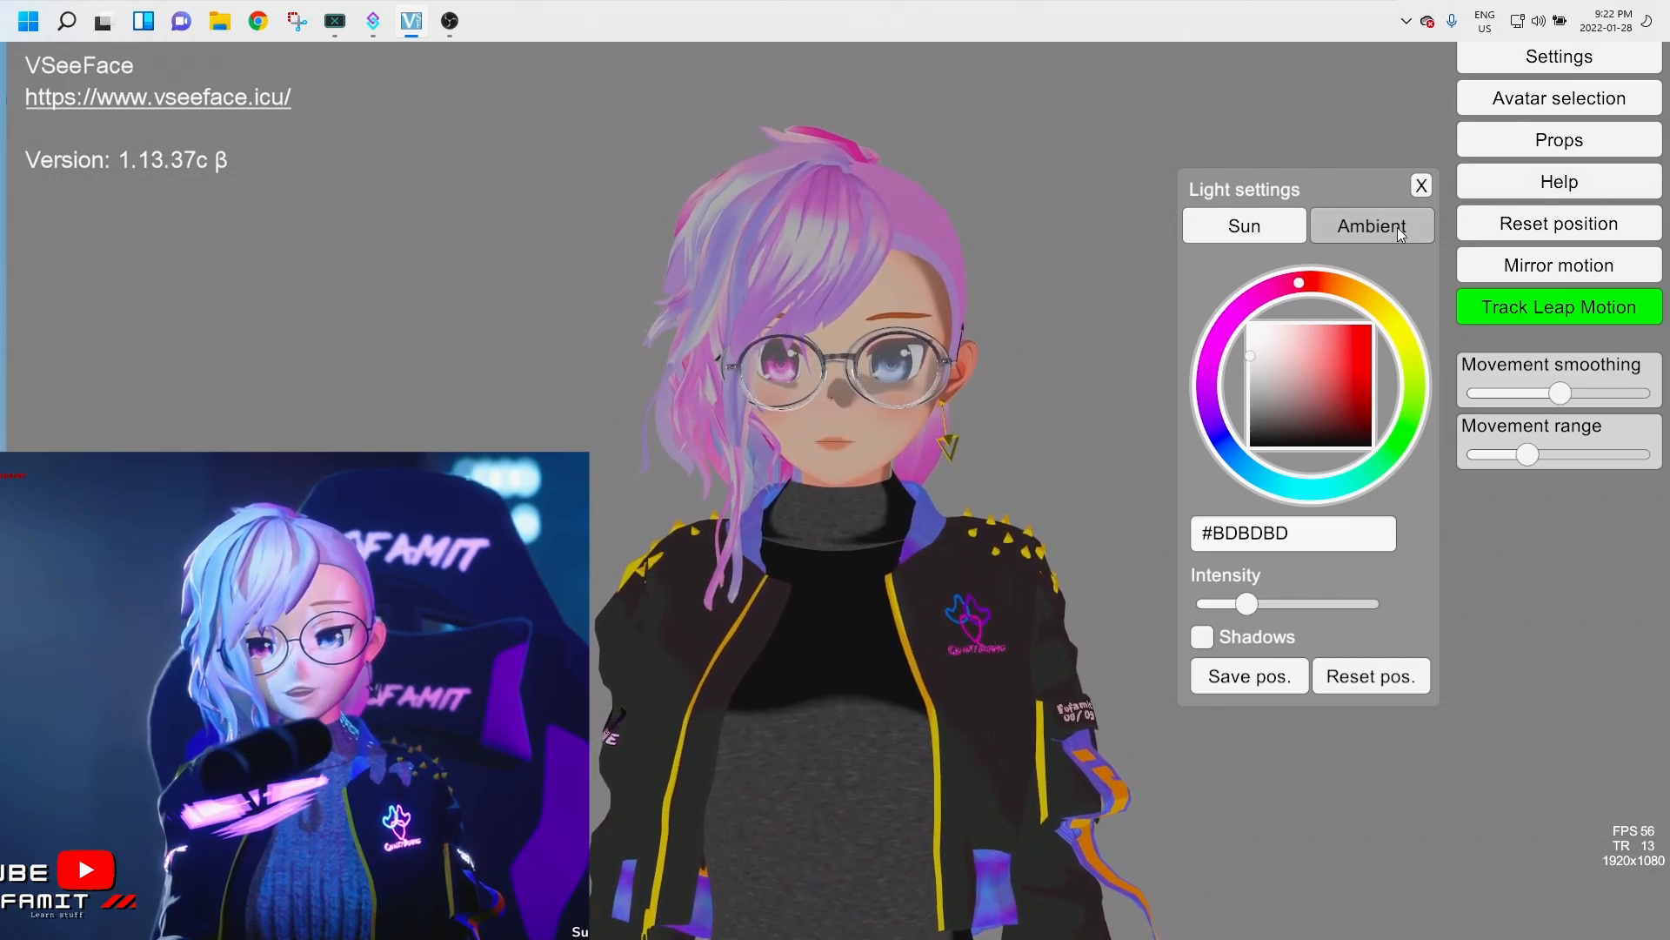
click(1372, 227)
drag(1367, 326, 1371, 335)
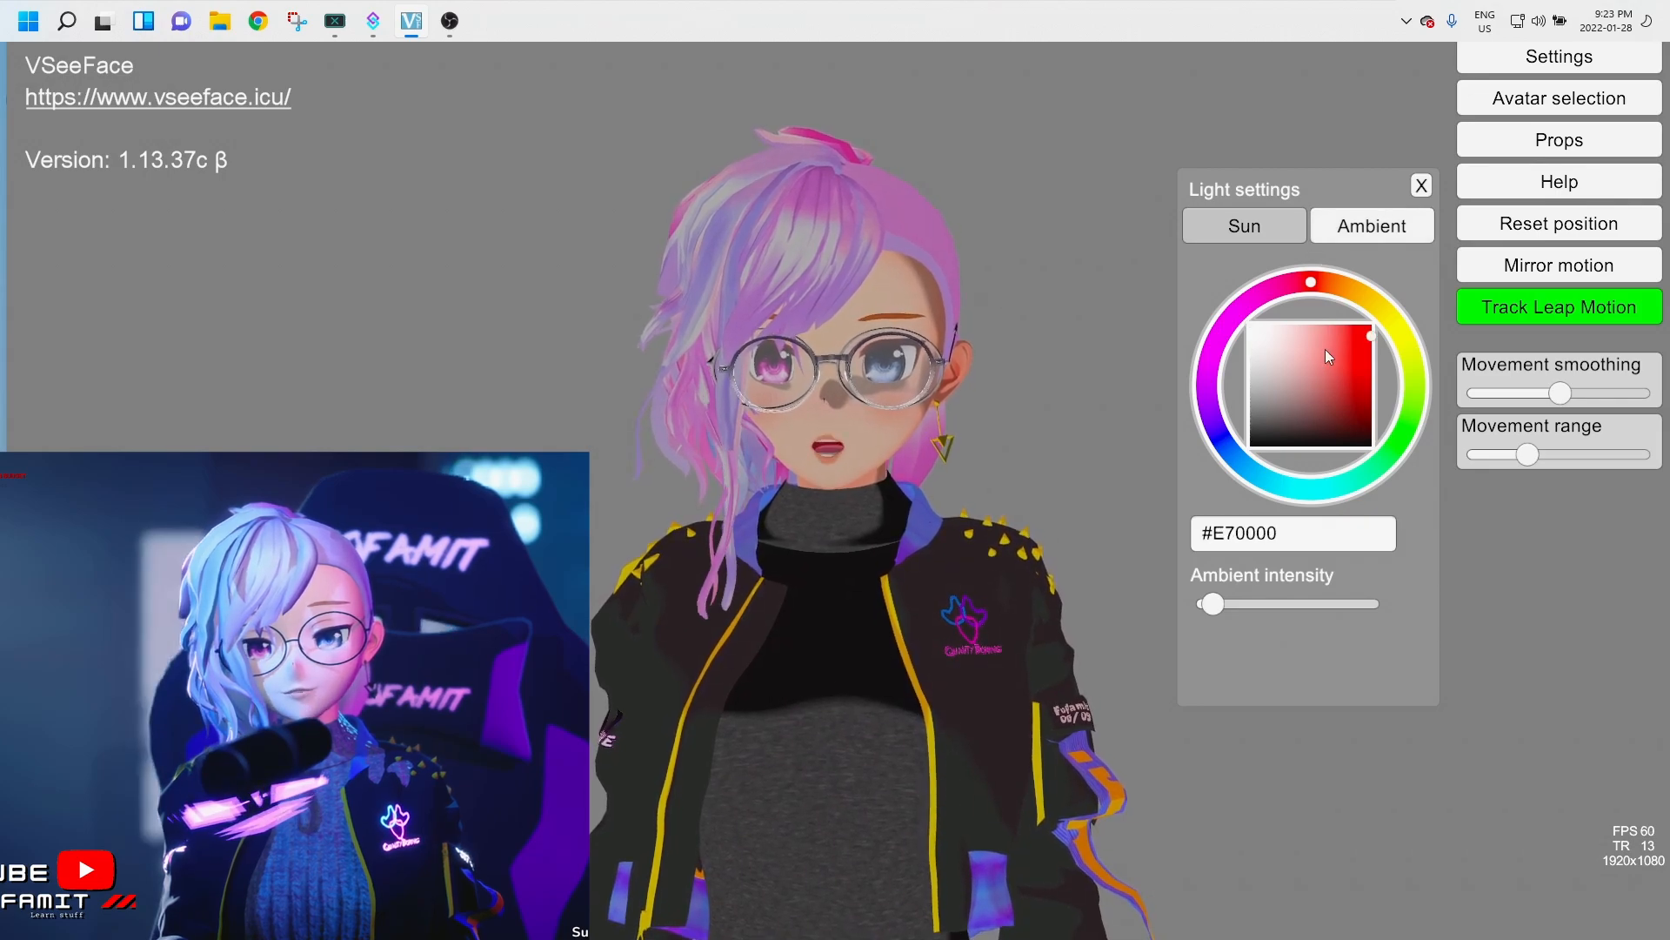
- Raise the ambient intensity slightly, return the sun light to white and close the light settings
mouse_move(1212, 604)
mouse_down()
mouse_move(1259, 602)
mouse_move(1145, 585)
mouse_move(1189, 620)
mouse_move(1246, 597)
mouse_move(1223, 588)
mouse_up()
click(1244, 226)
click(1190, 620)
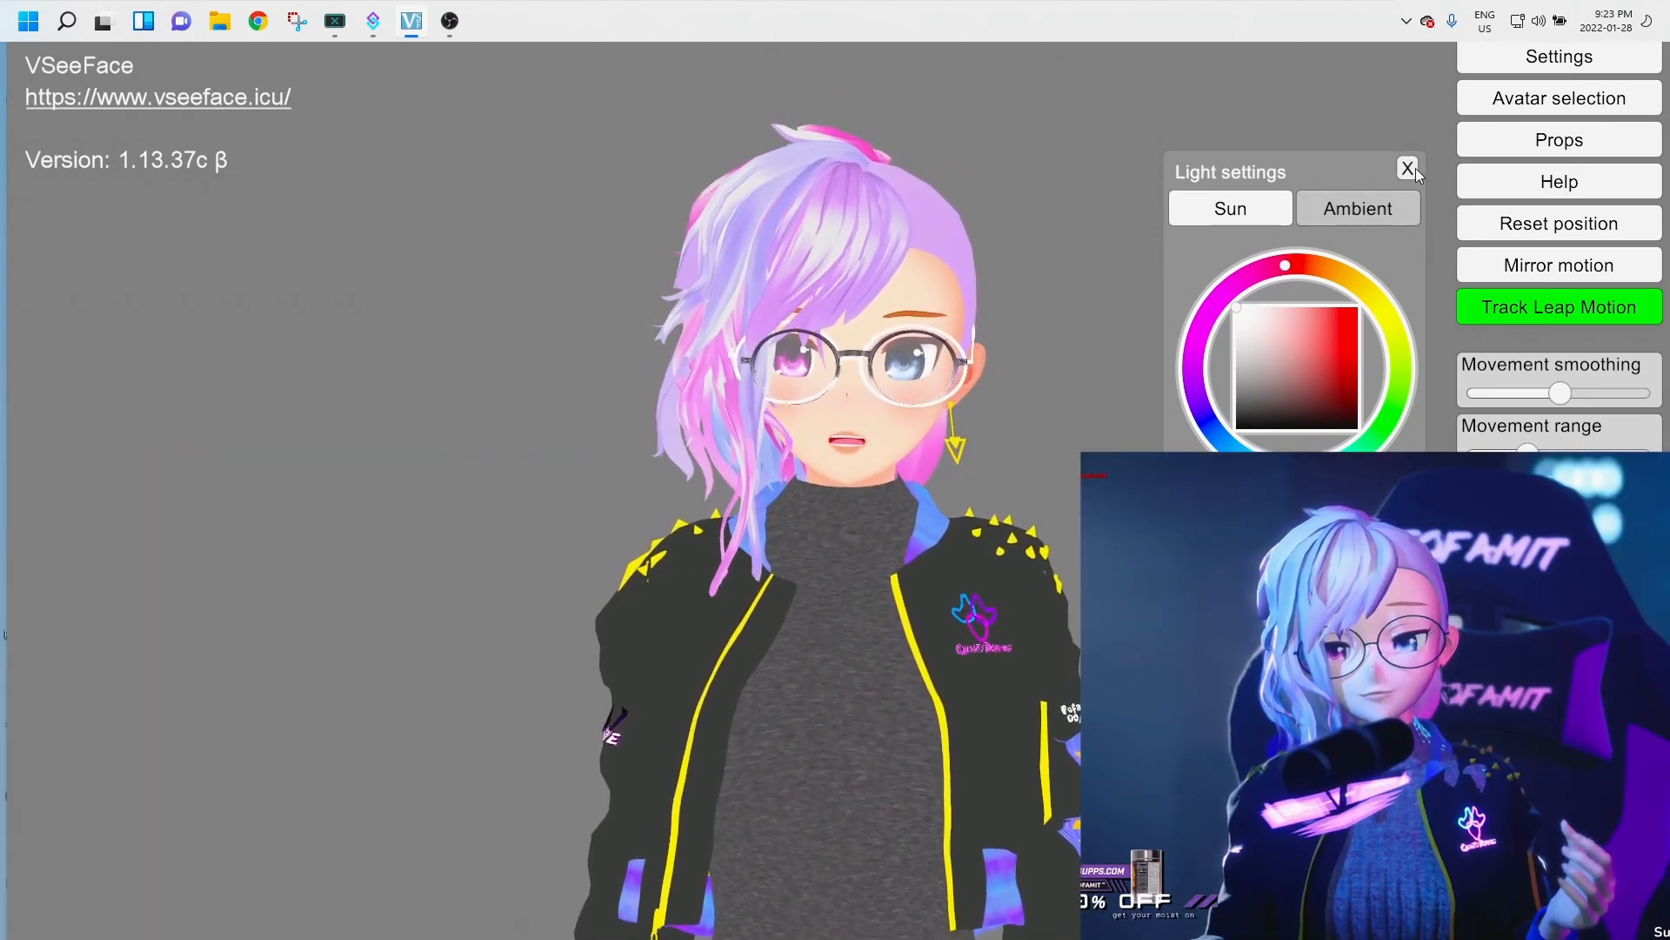
click(1409, 169)
- Open the effect settings and enable the Bloom and Ambient occlusion effects
mouse_move(1603, 68)
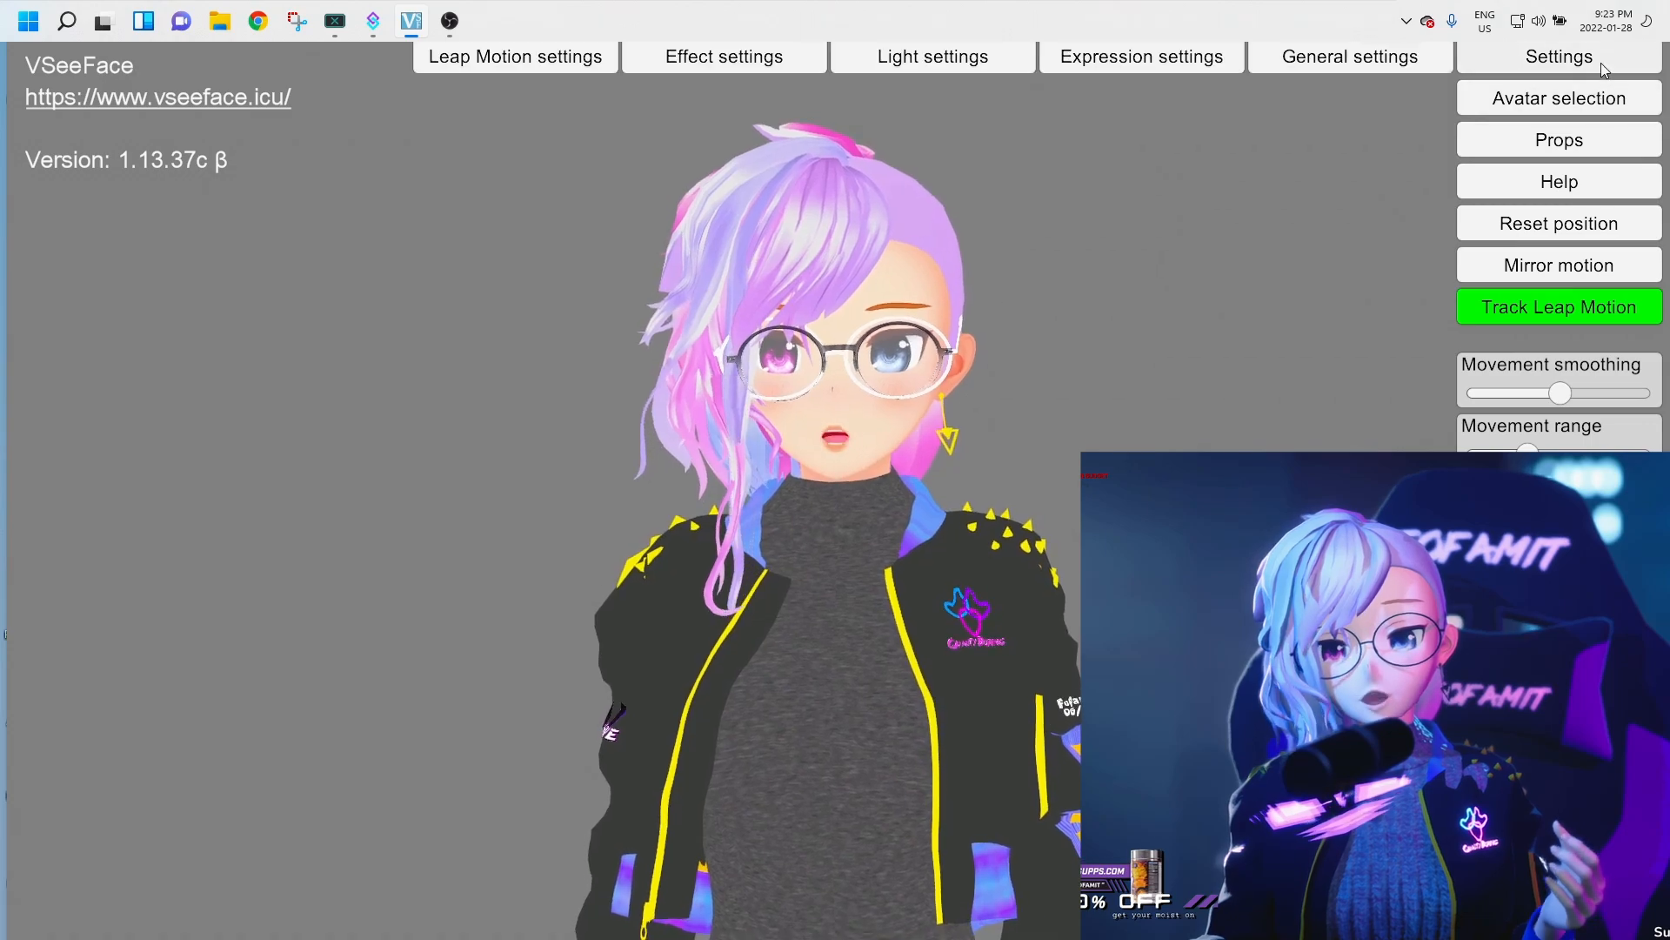
click(764, 66)
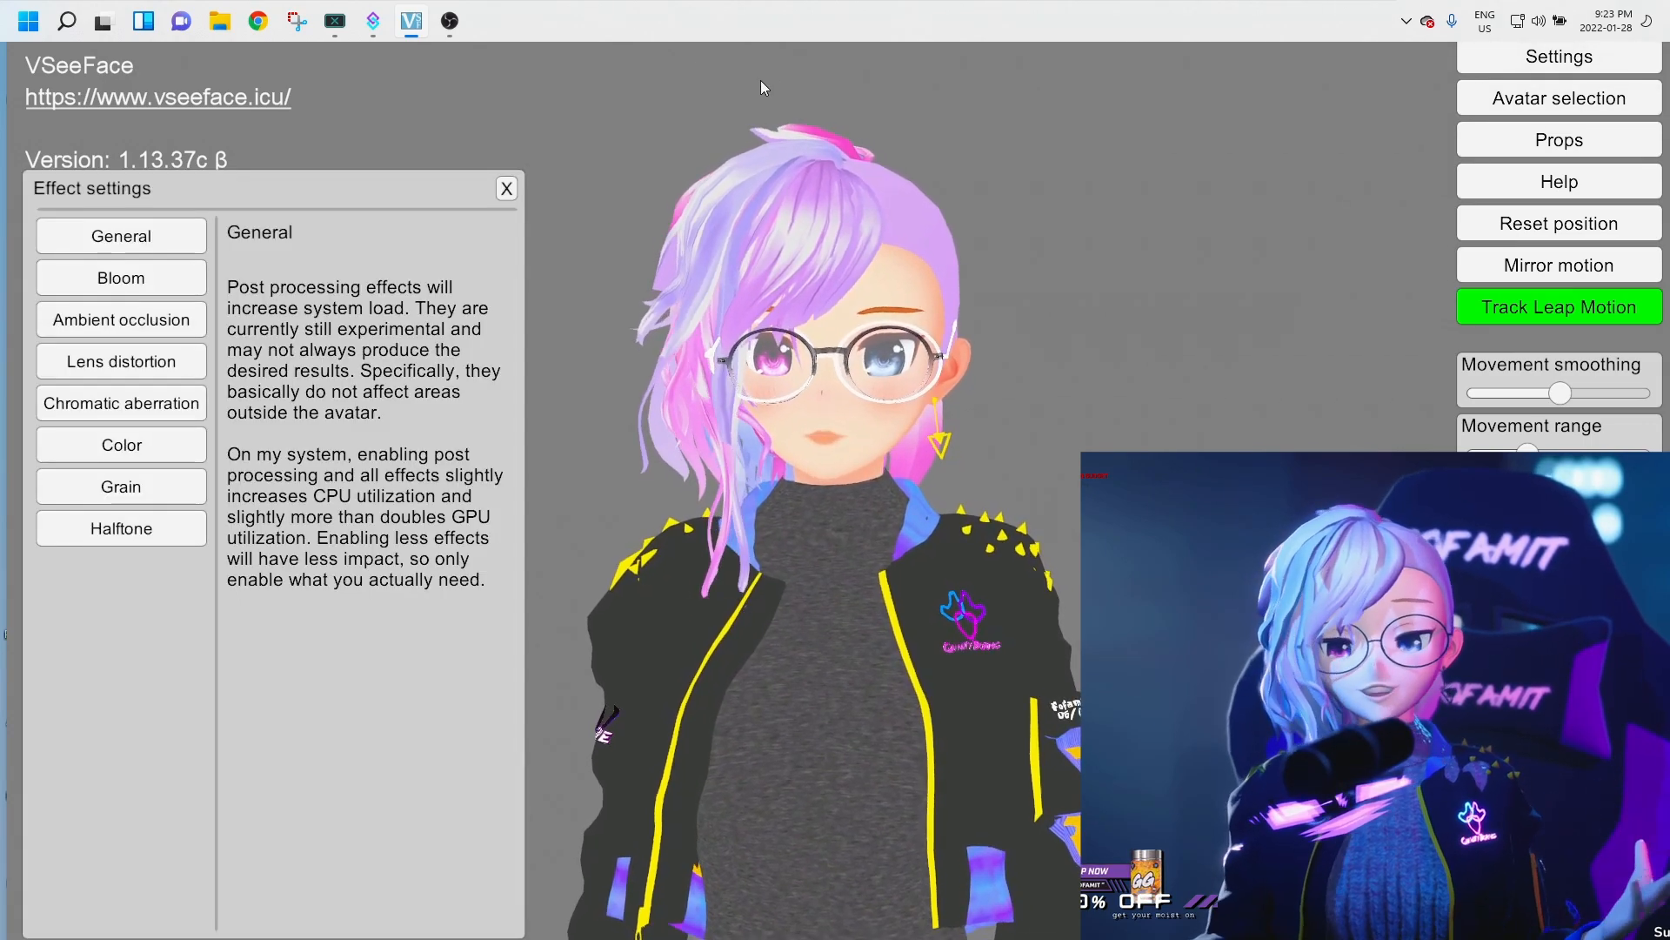
click(95, 277)
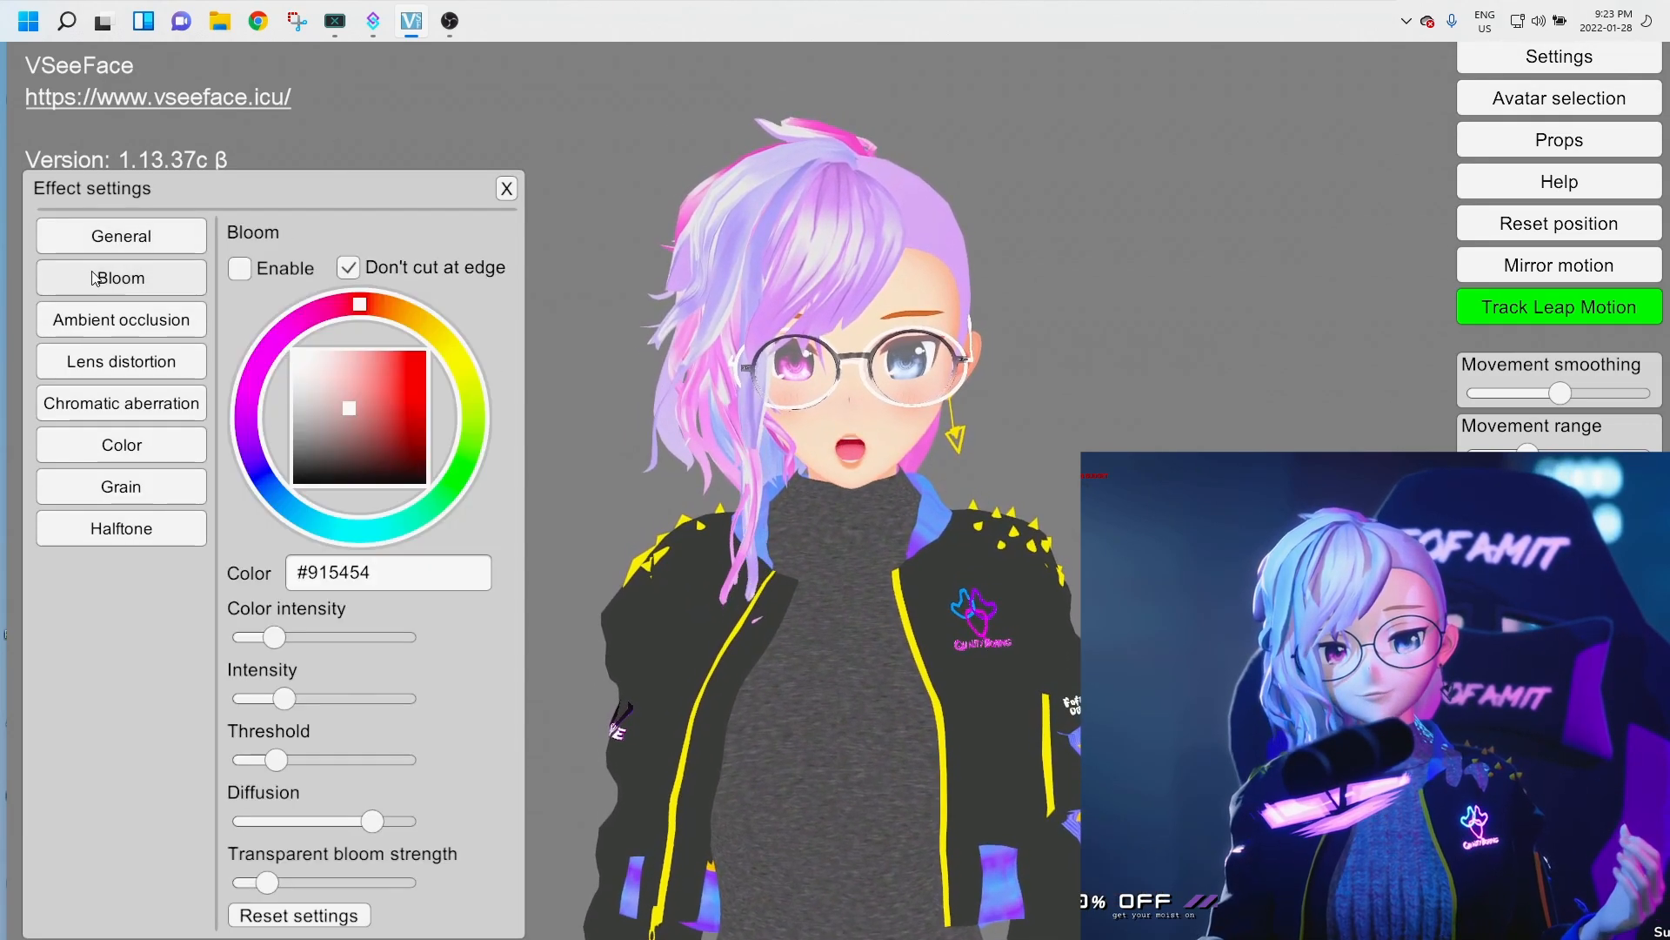
click(240, 268)
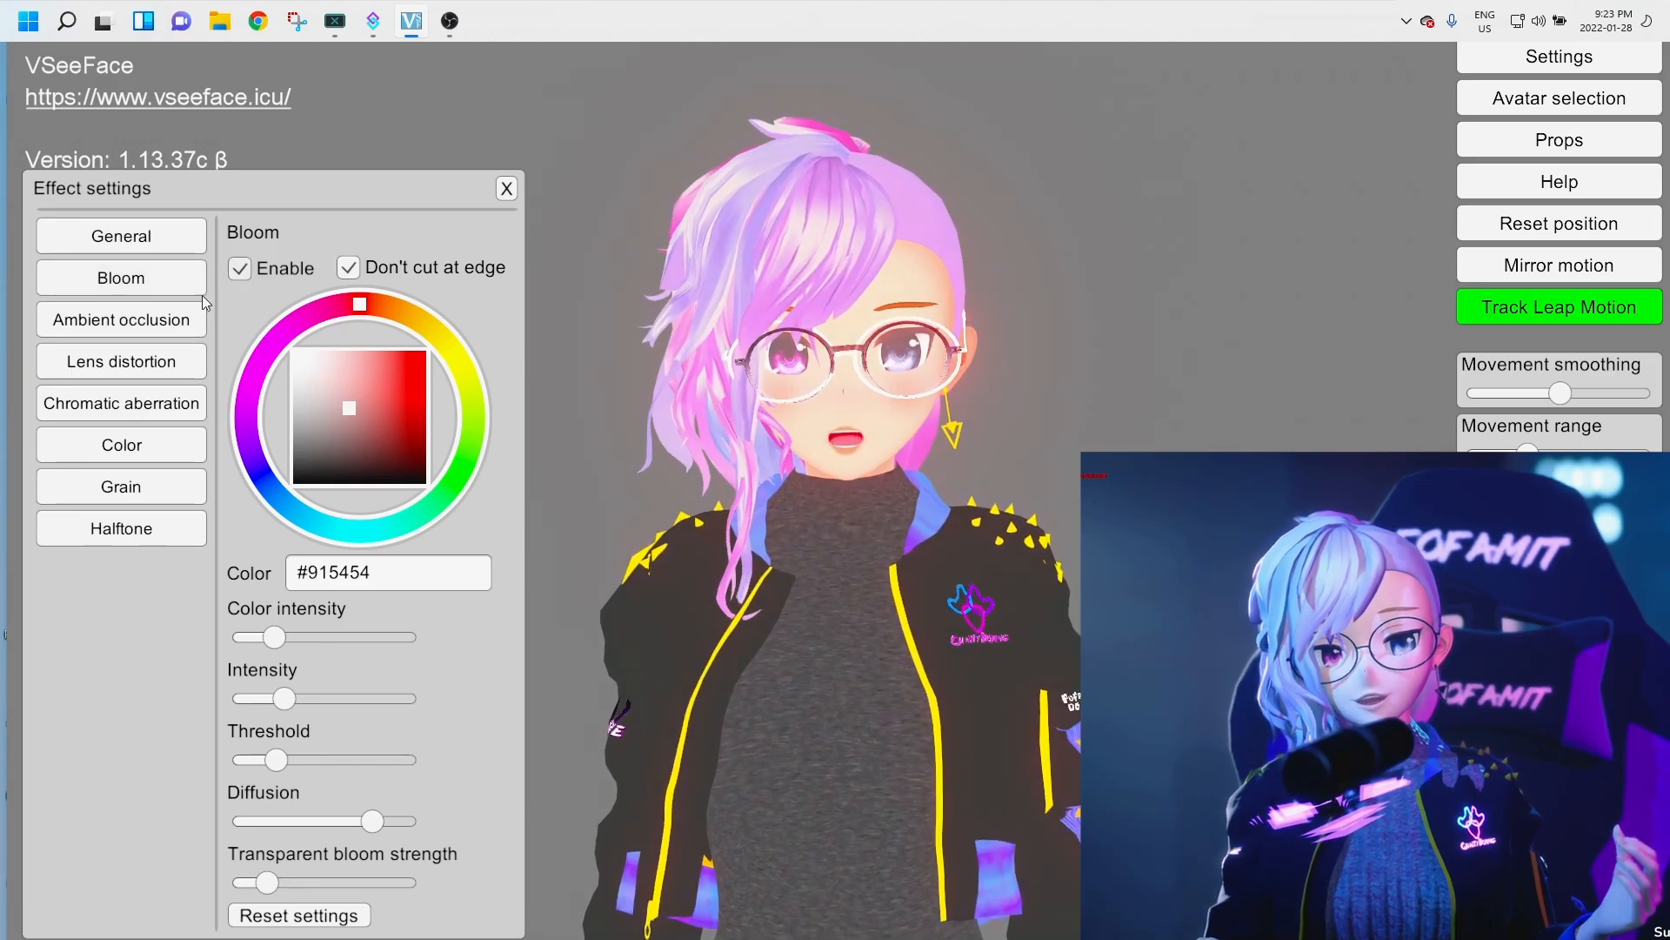
click(158, 322)
click(240, 270)
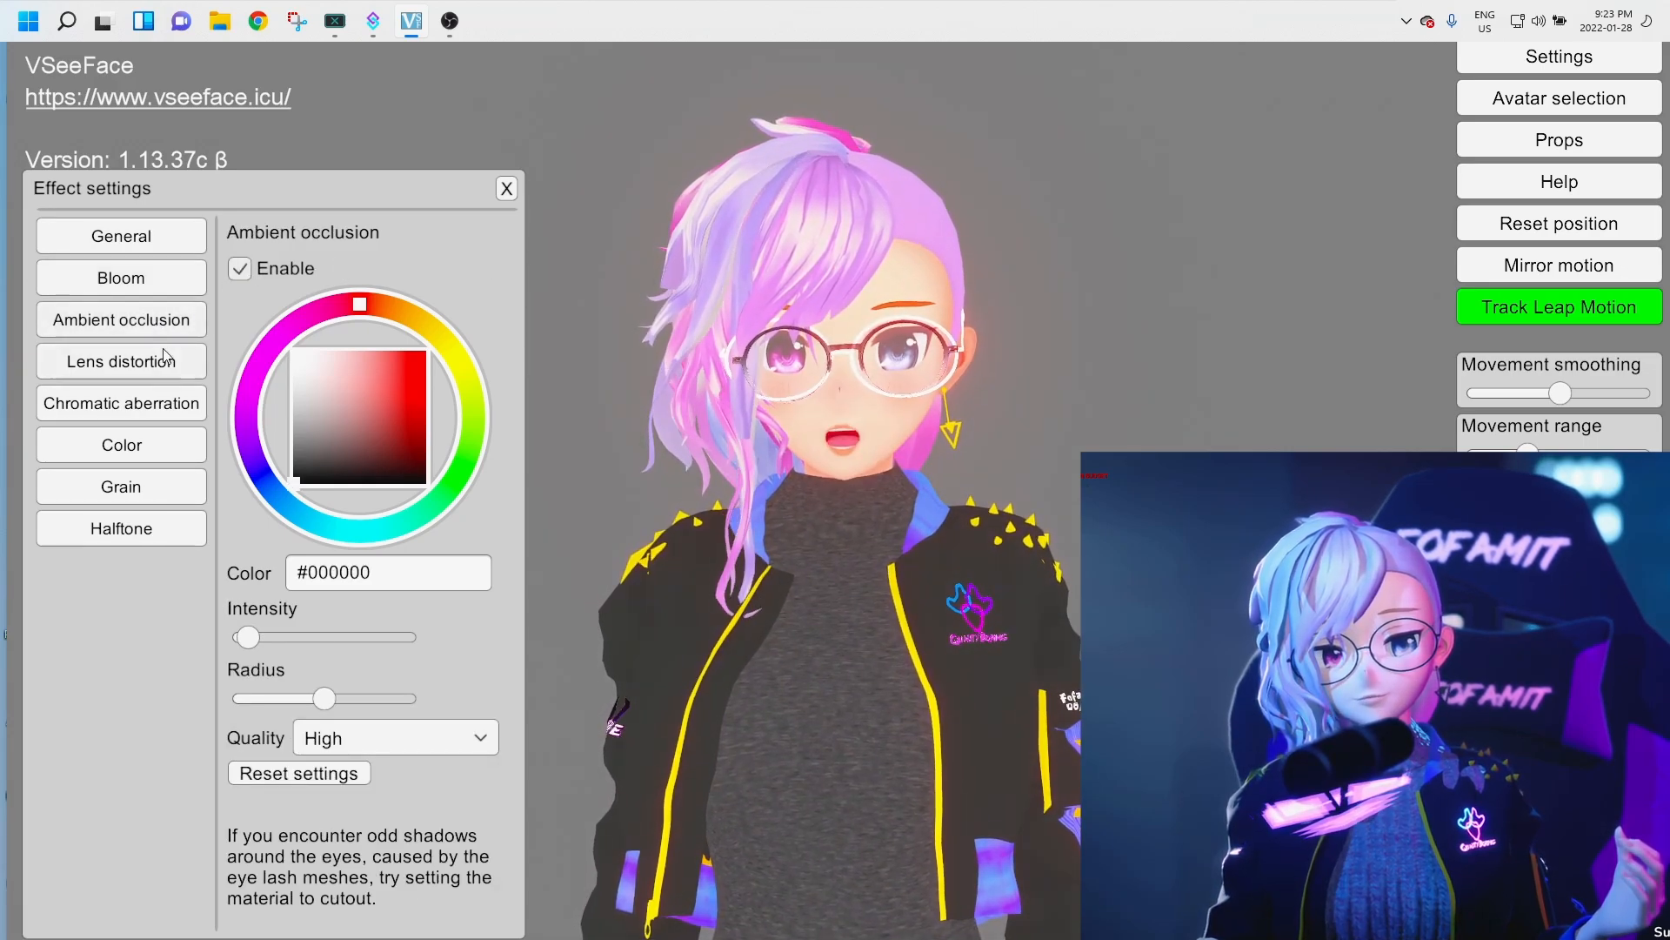
- Enable the Lens distortion, Chromatic aberration, Color, Grain and Halftone effects
click(122, 445)
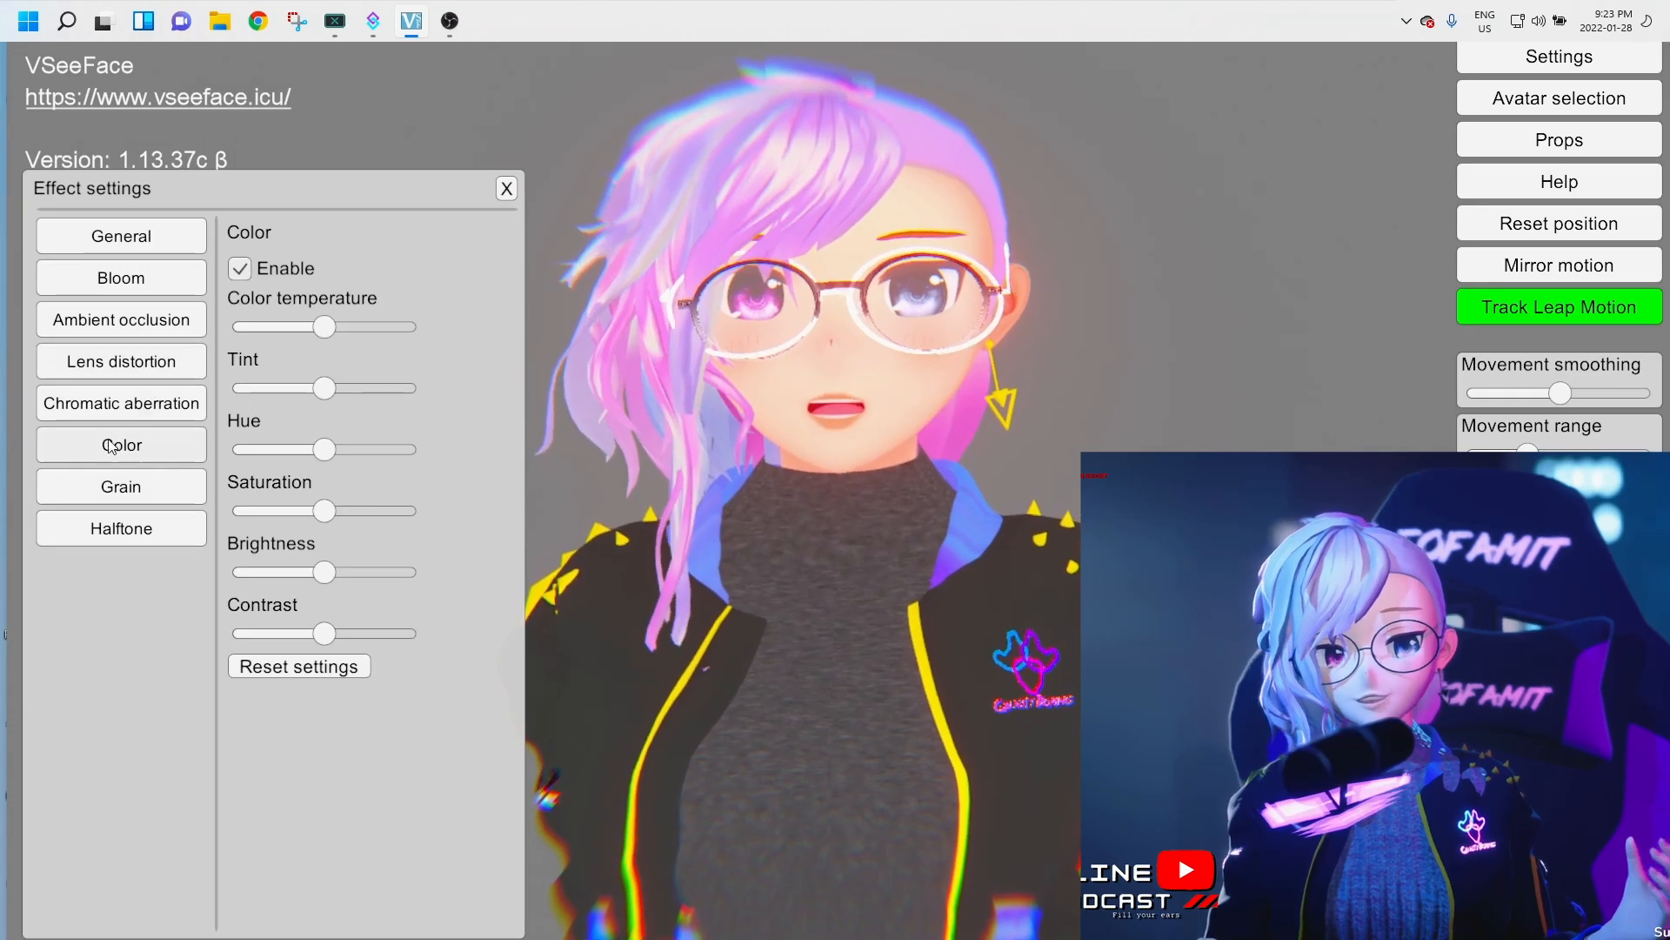
click(121, 487)
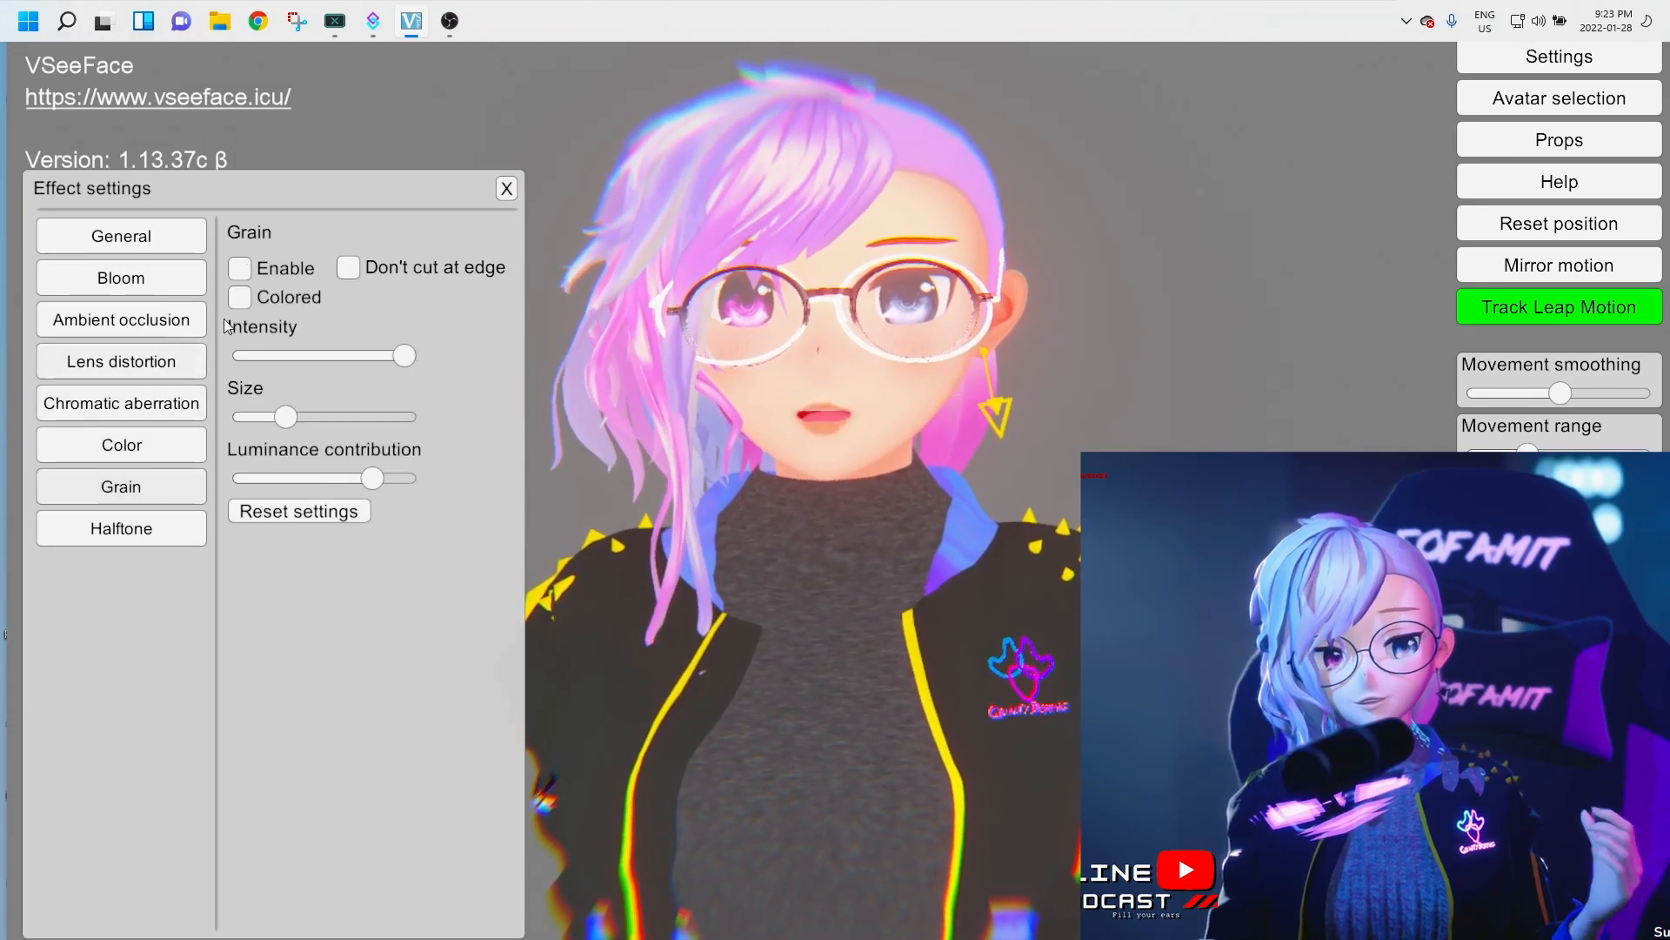
click(240, 268)
click(121, 528)
click(240, 268)
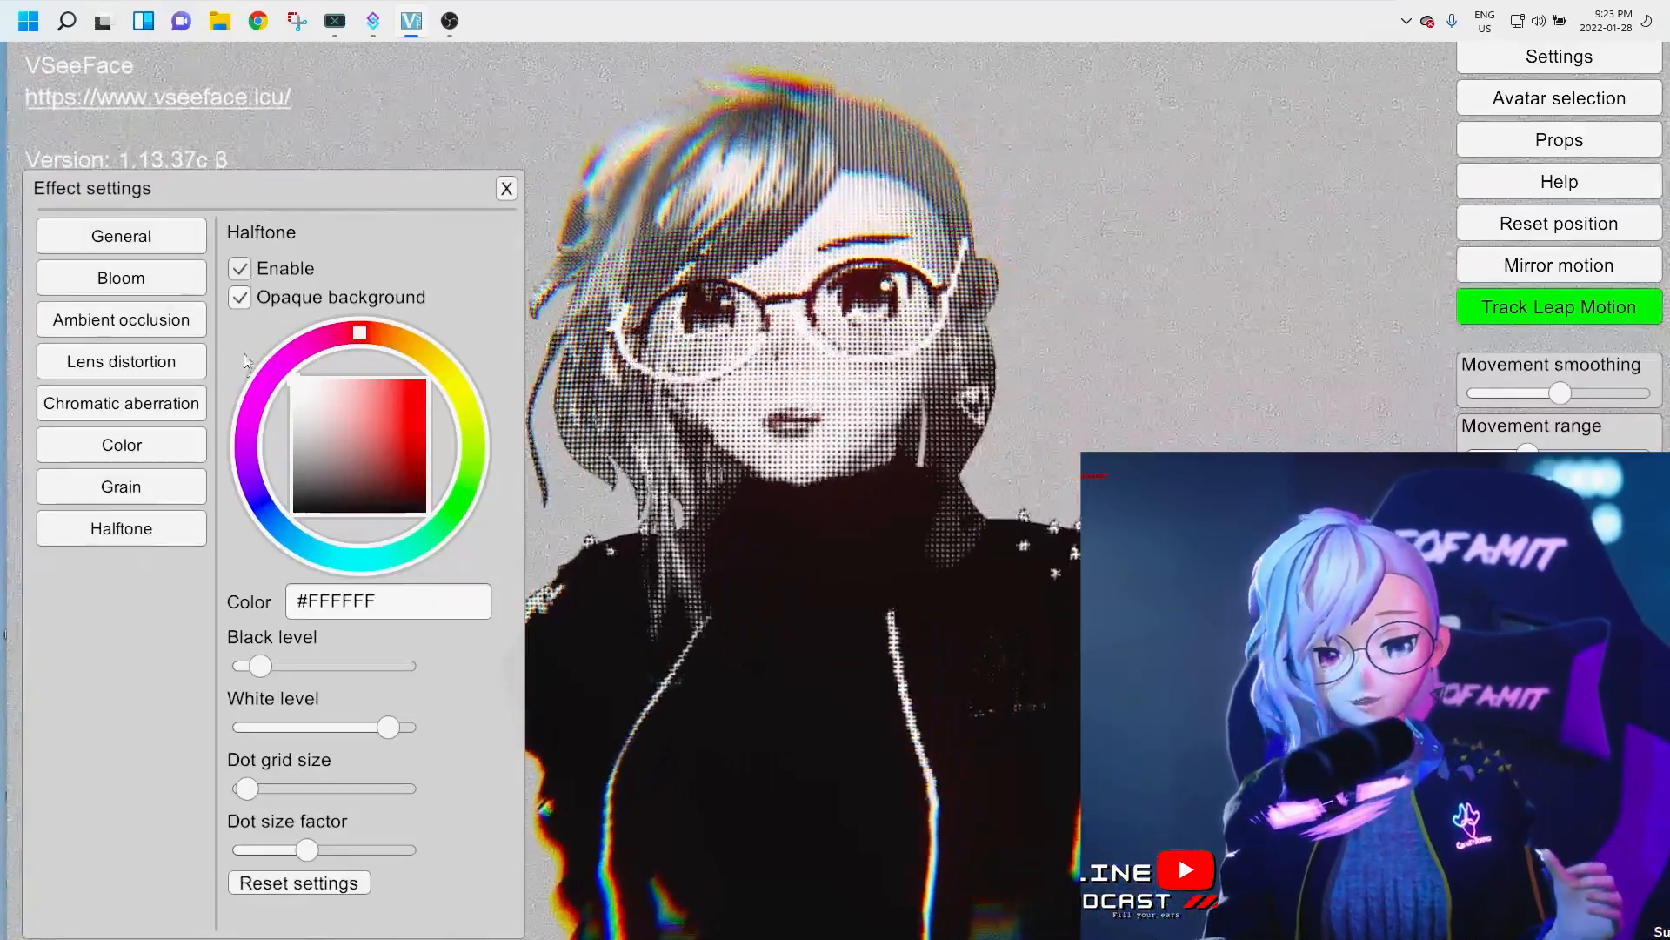
- Disable the Bloom, Ambient occlusion and Lens distortion effects again
click(145, 250)
click(144, 280)
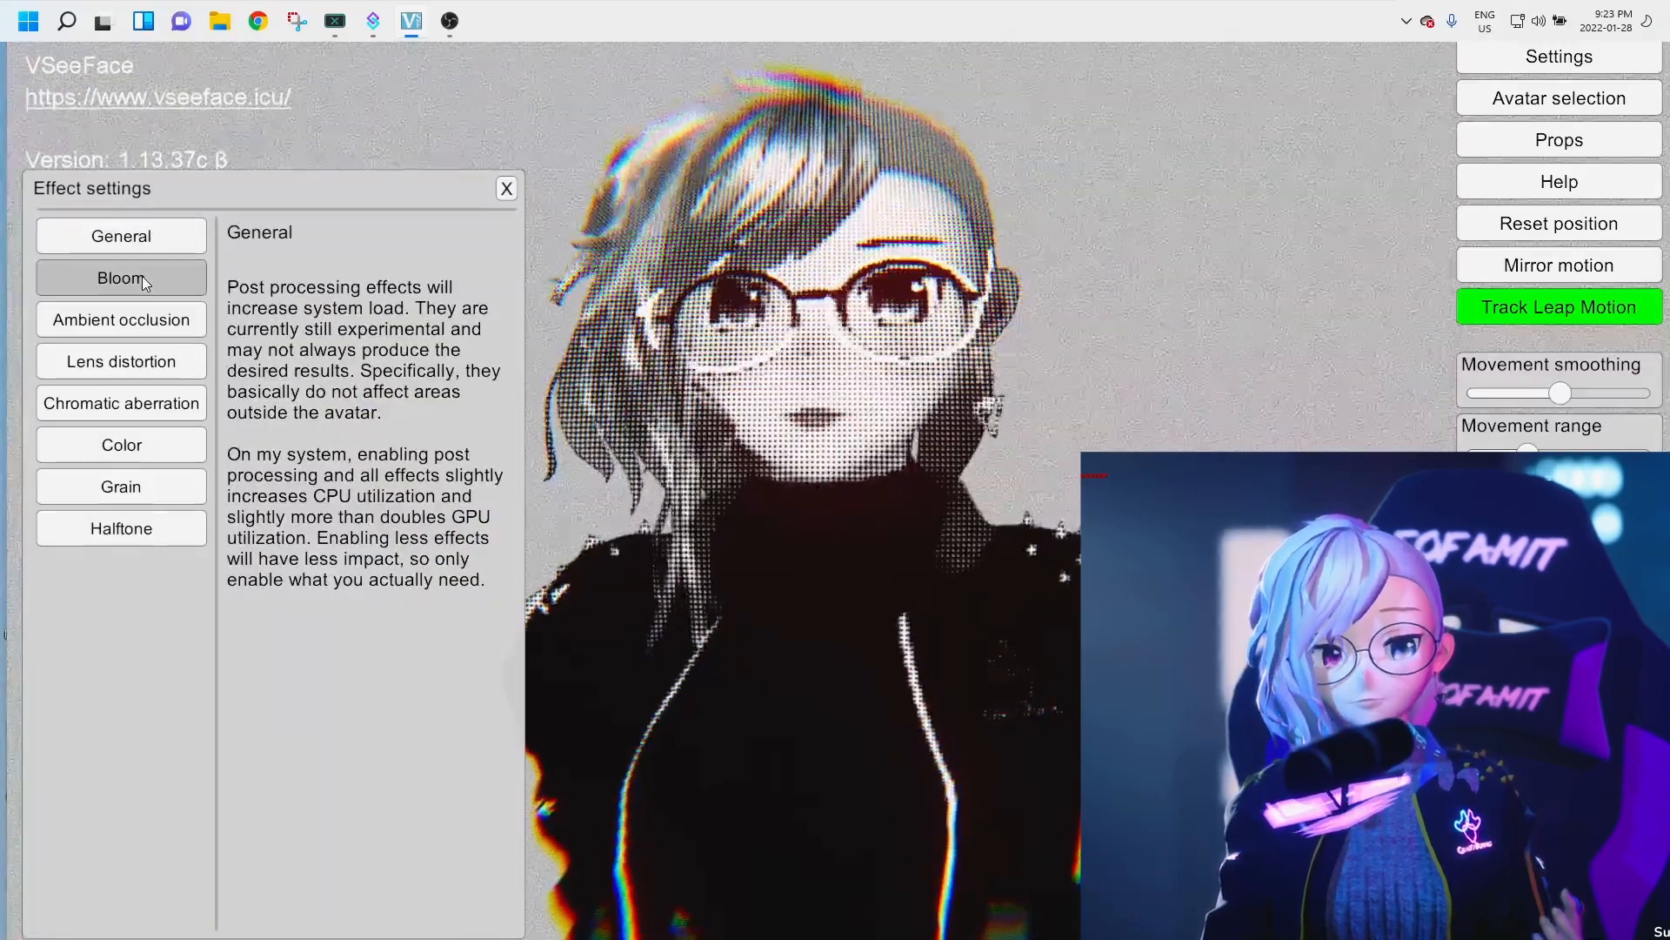
click(141, 319)
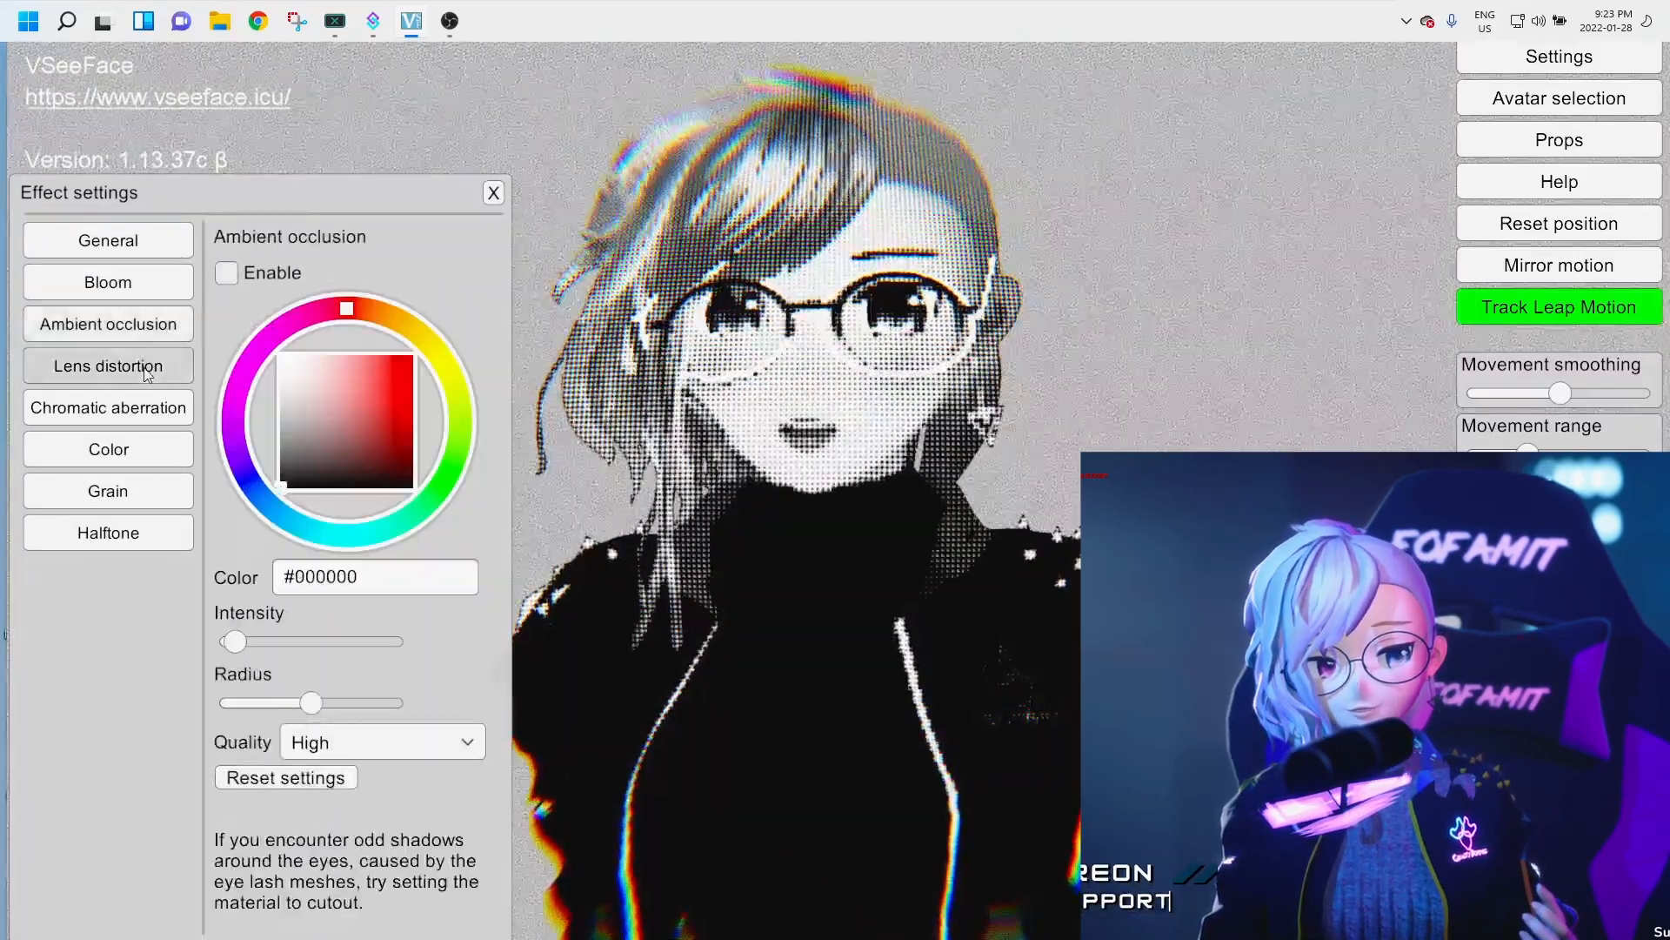
click(146, 372)
click(228, 274)
- Disable the Chromatic aberration, Grain and Halftone effects and close the effect settings
click(179, 407)
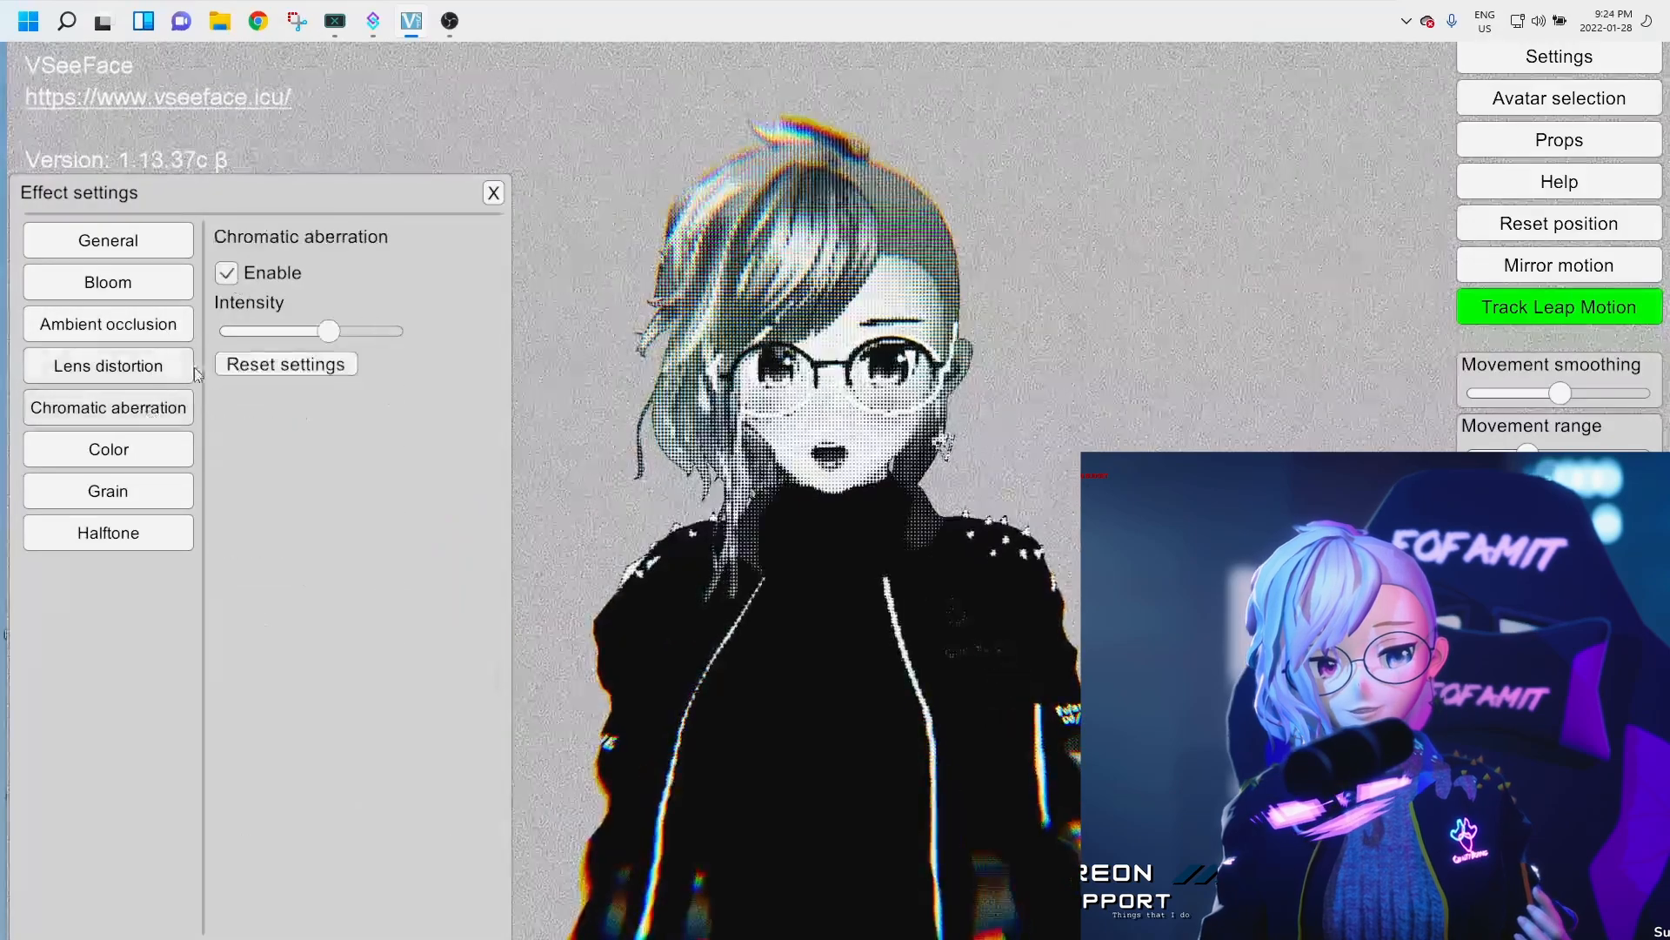
click(226, 275)
click(141, 493)
click(134, 530)
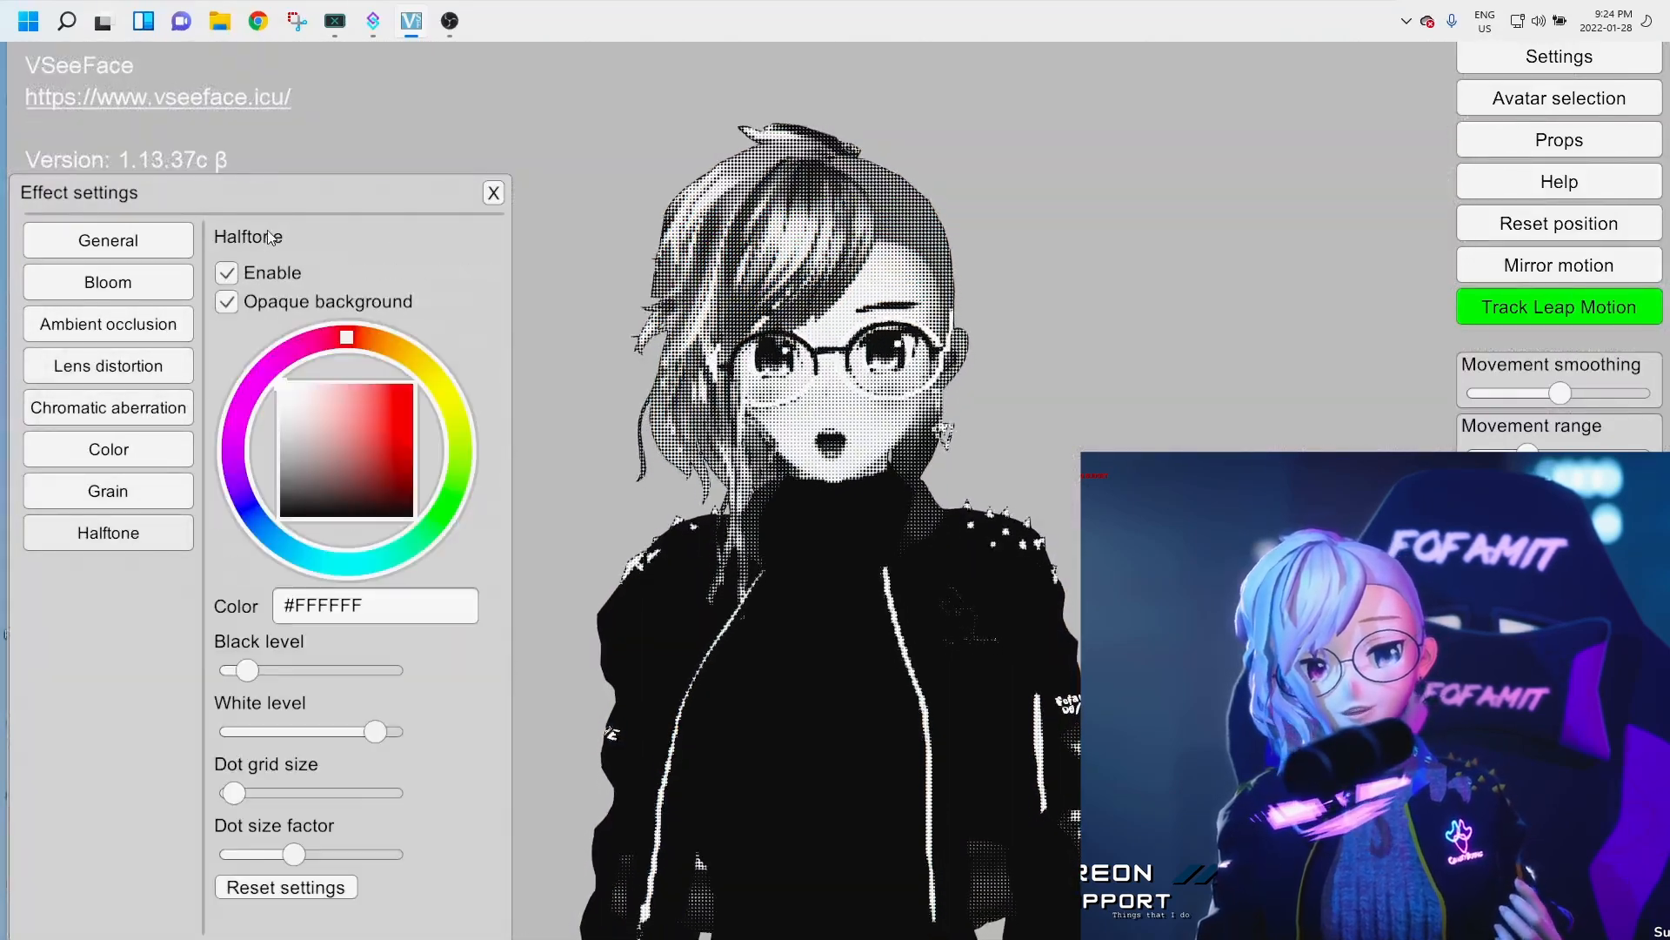
click(226, 274)
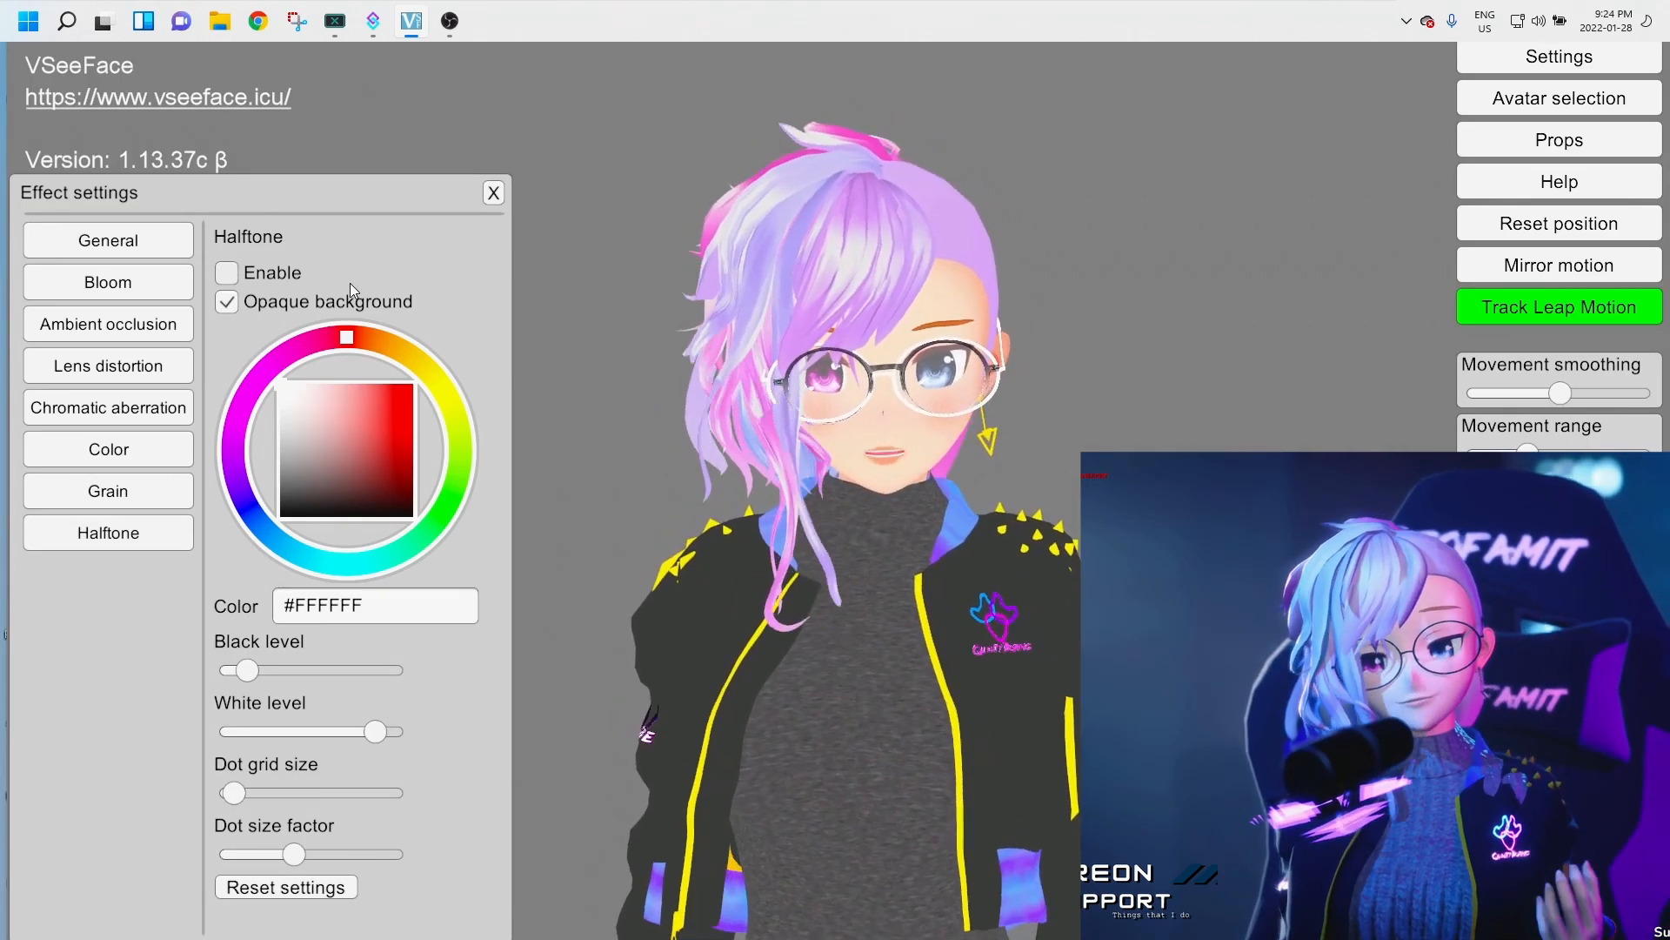
click(493, 192)
- Open the Leap Motion settings, then in Chrome request Ultraleap's Gemini tracking software for Windows and accept the SDK terms
click(589, 61)
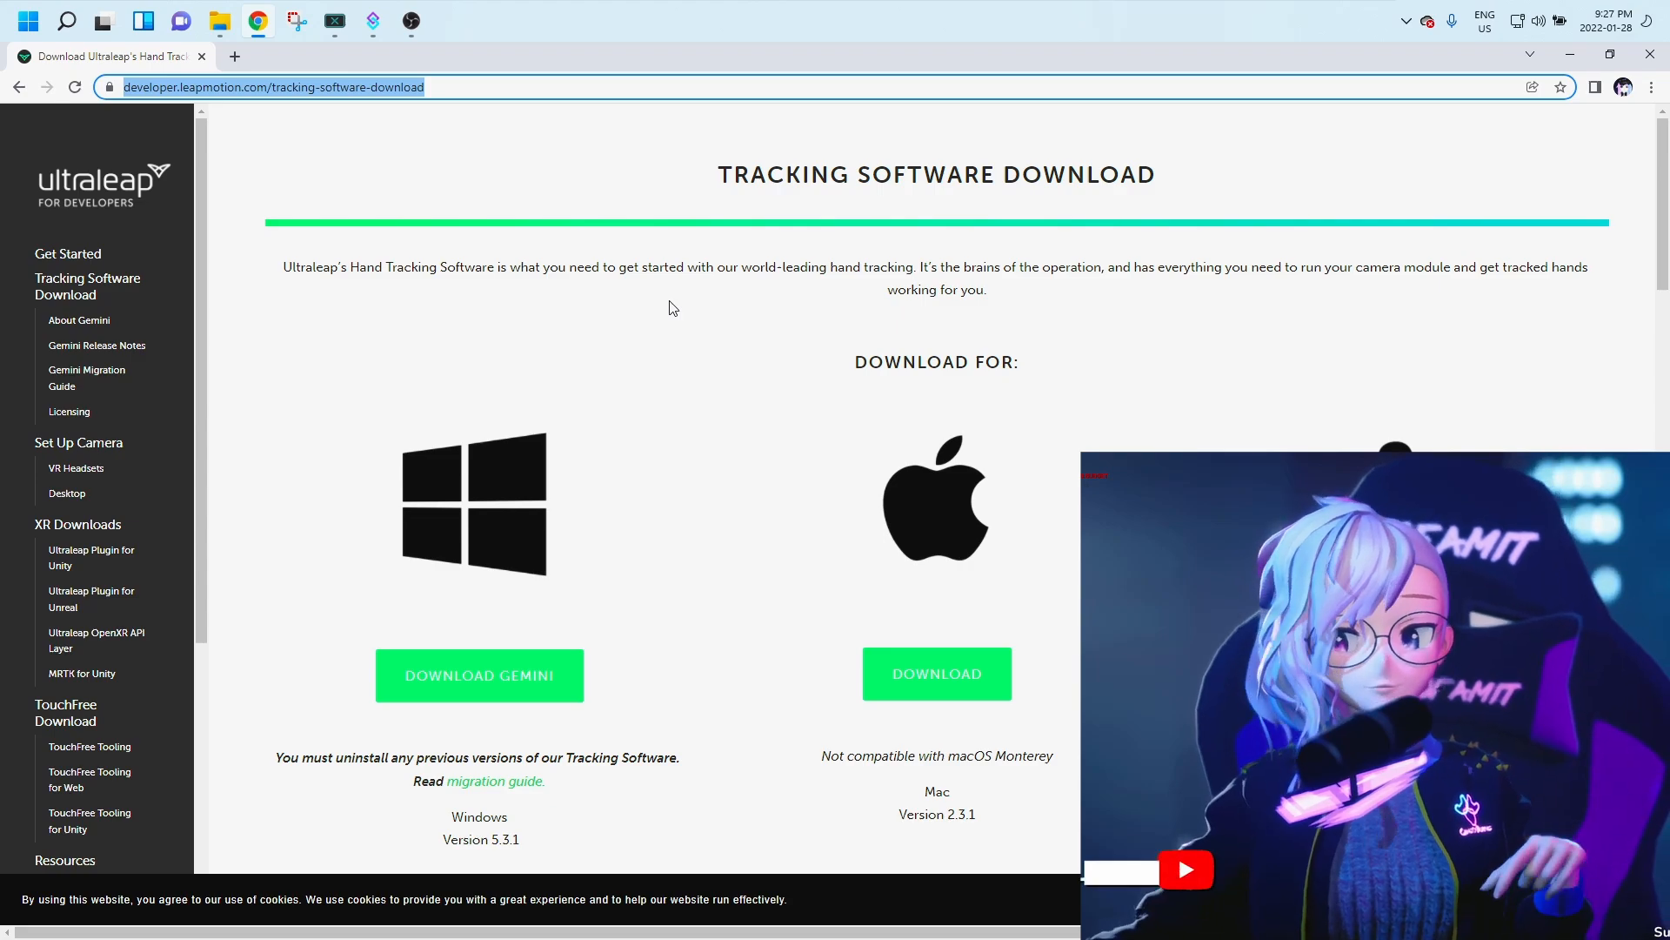
click(559, 673)
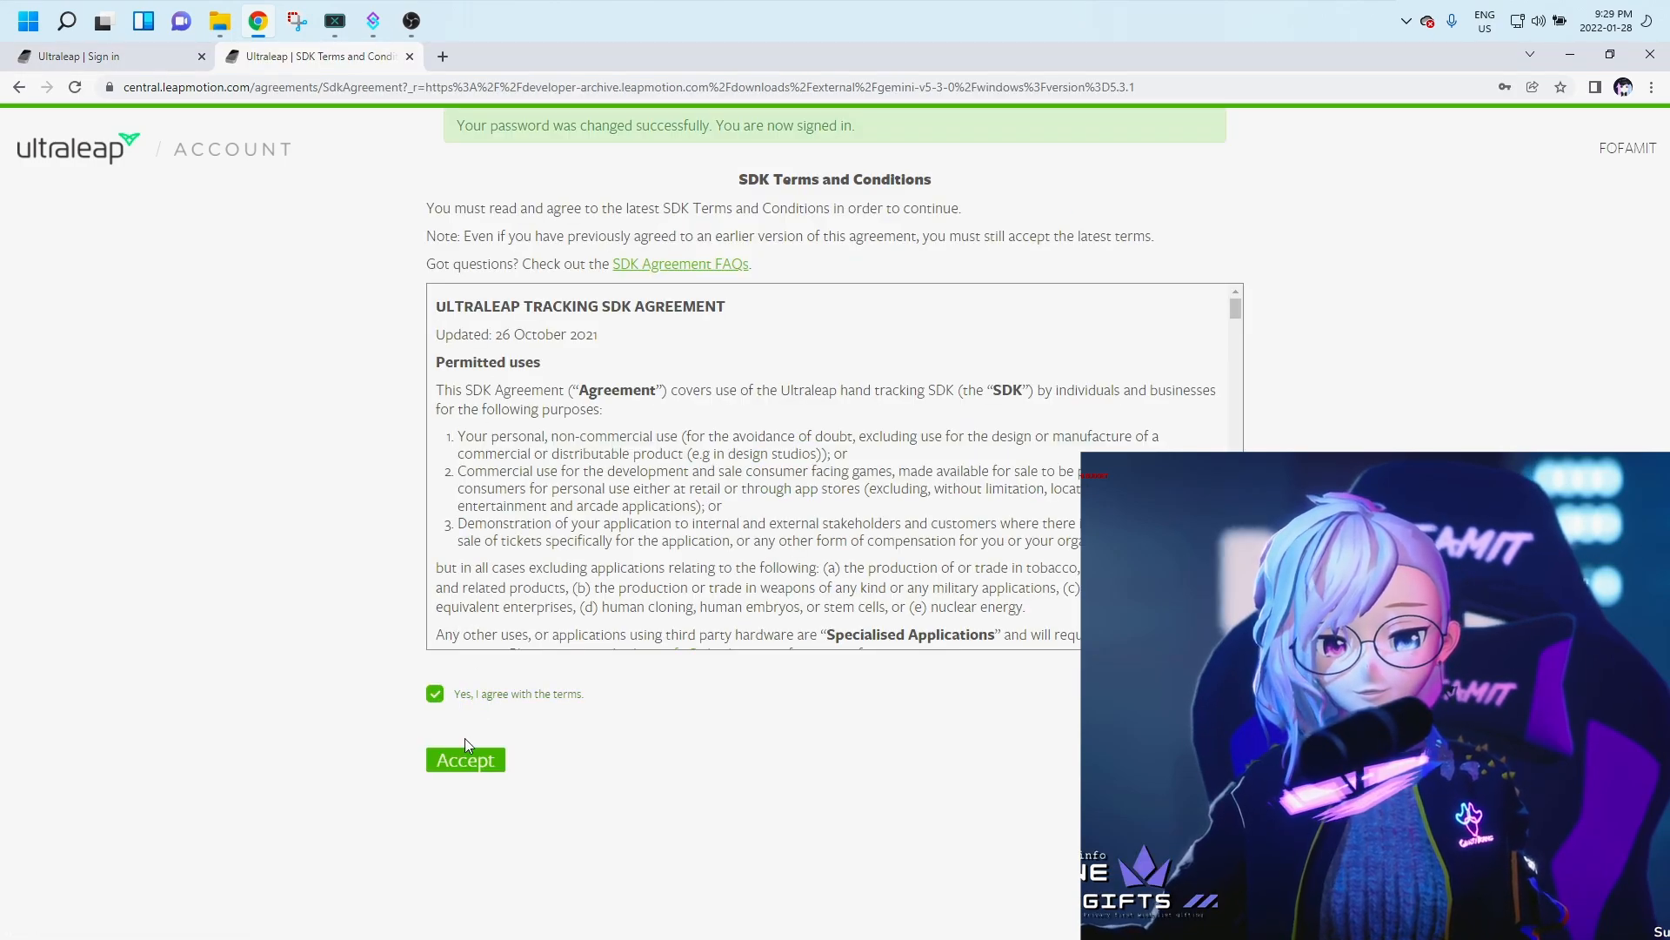
scroll(913, 400, down, 20)
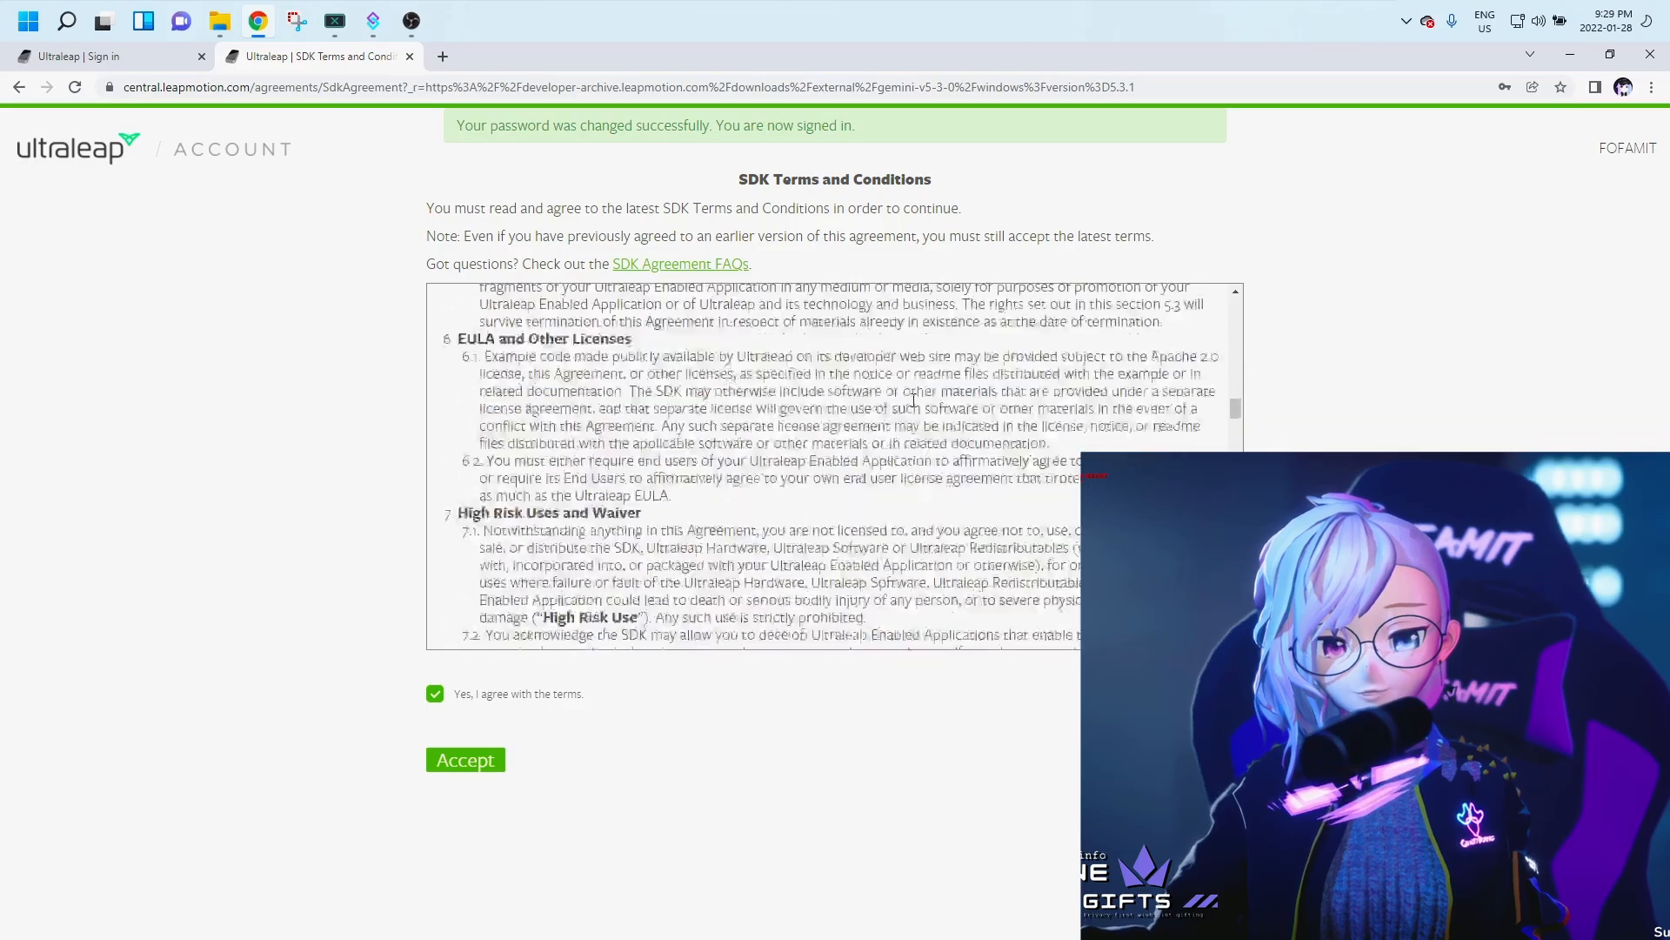
scroll(913, 400, down, 20)
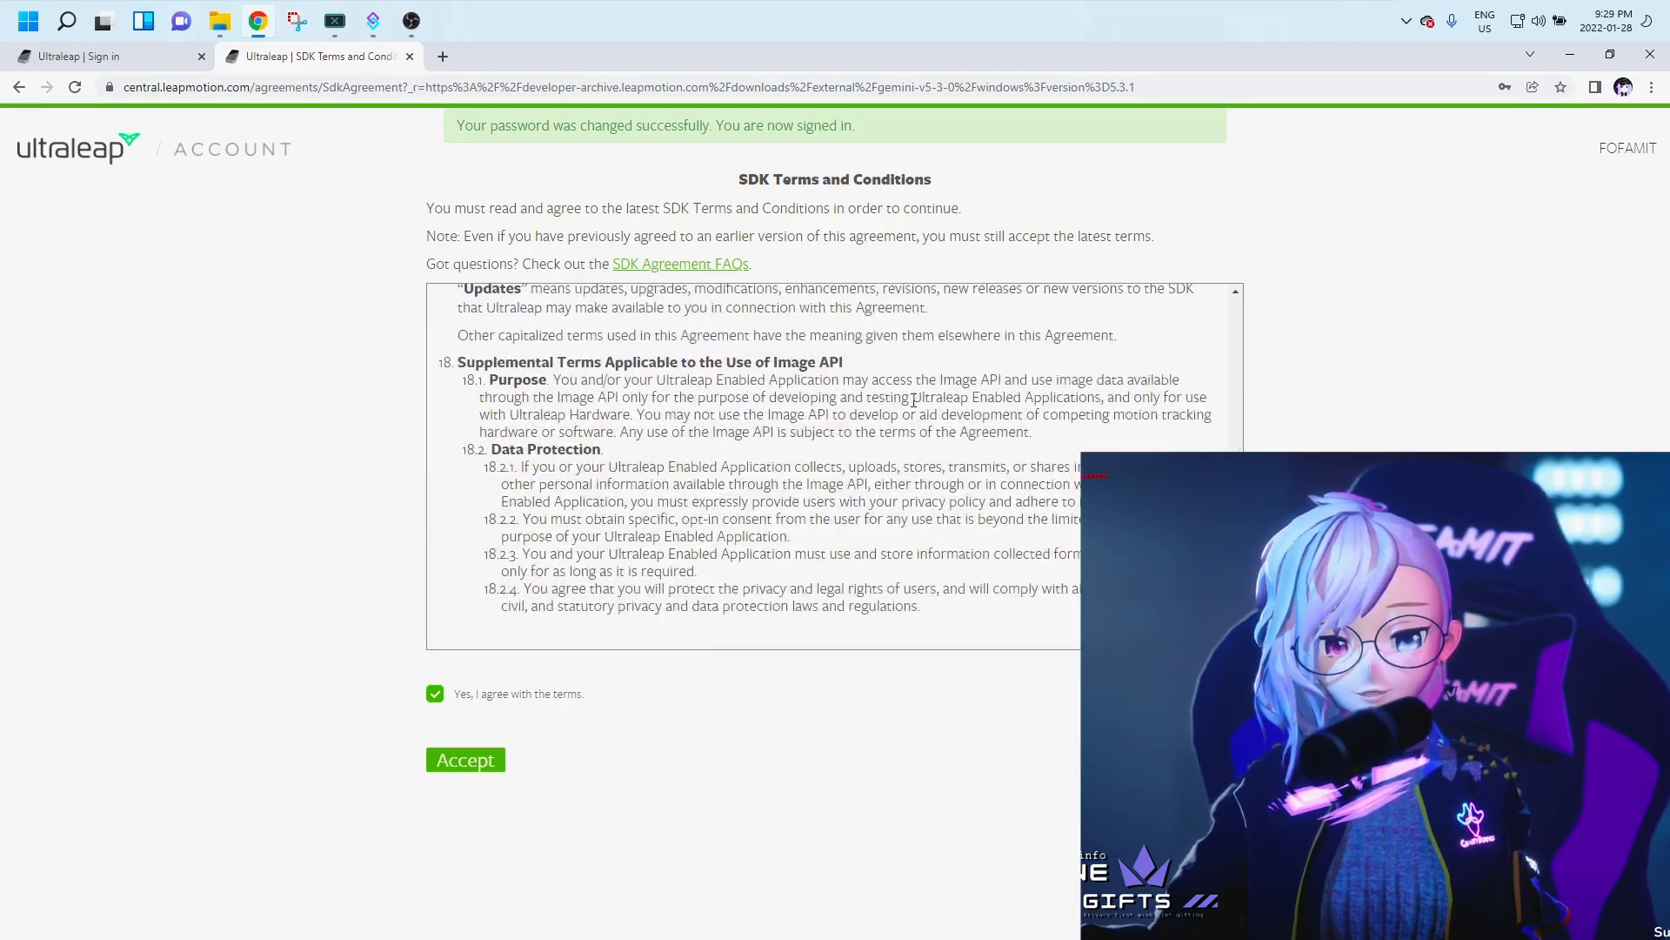
click(470, 766)
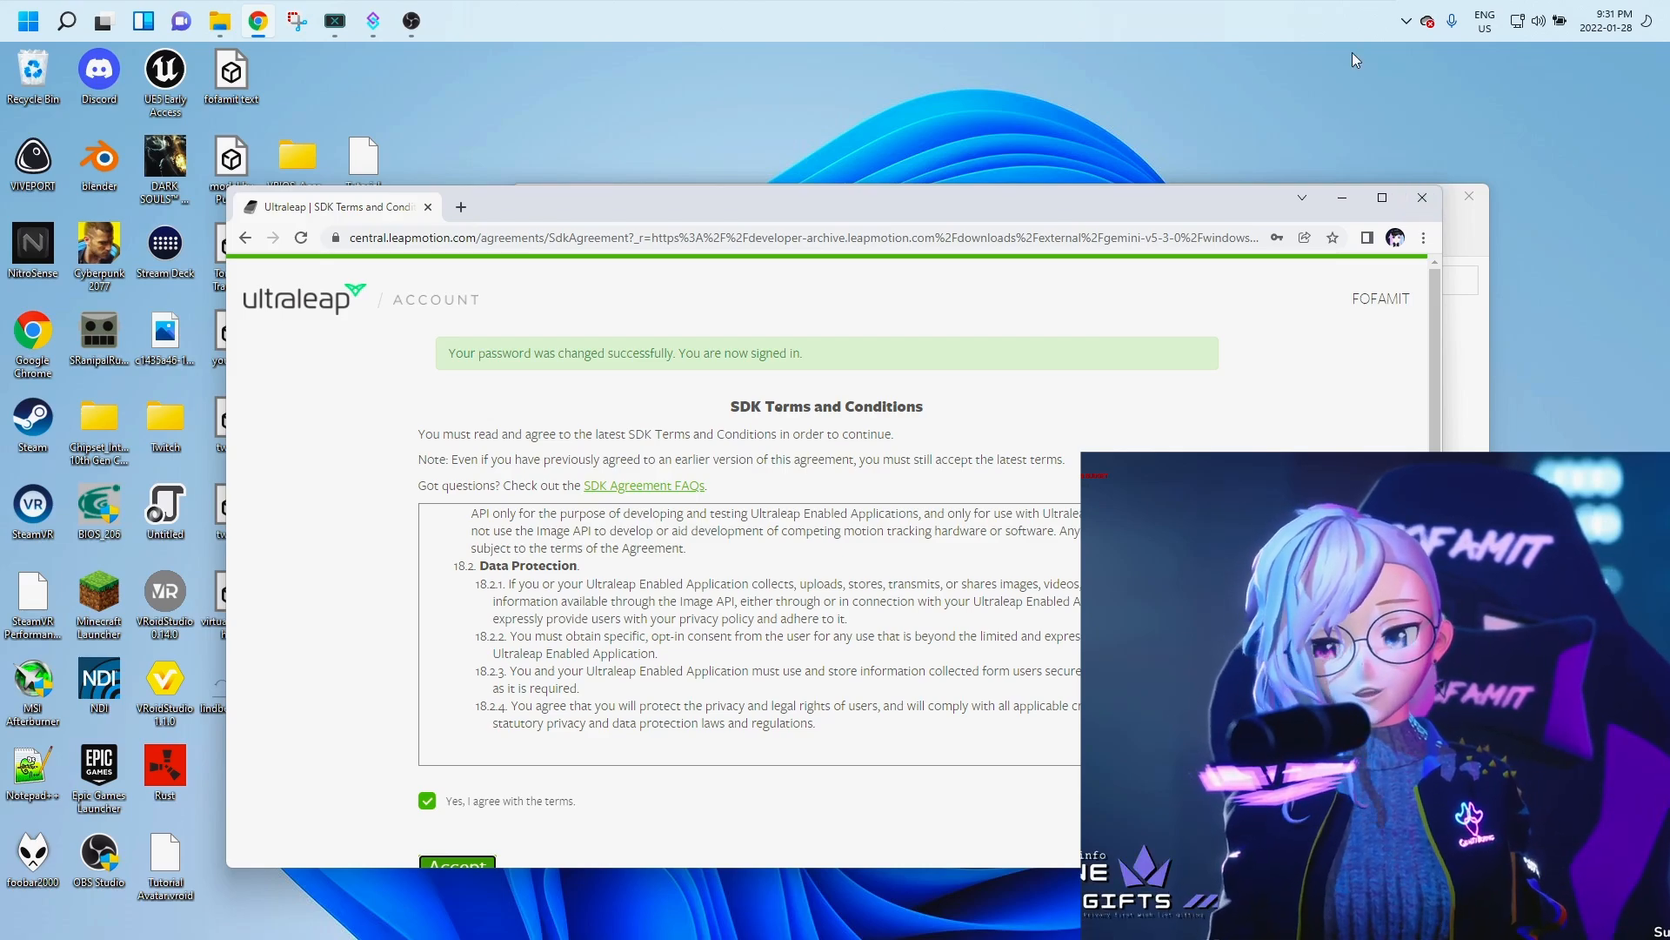
- Minimize the browser, launch VSeeFace from its folder and start it with the existing avatar
click(1343, 196)
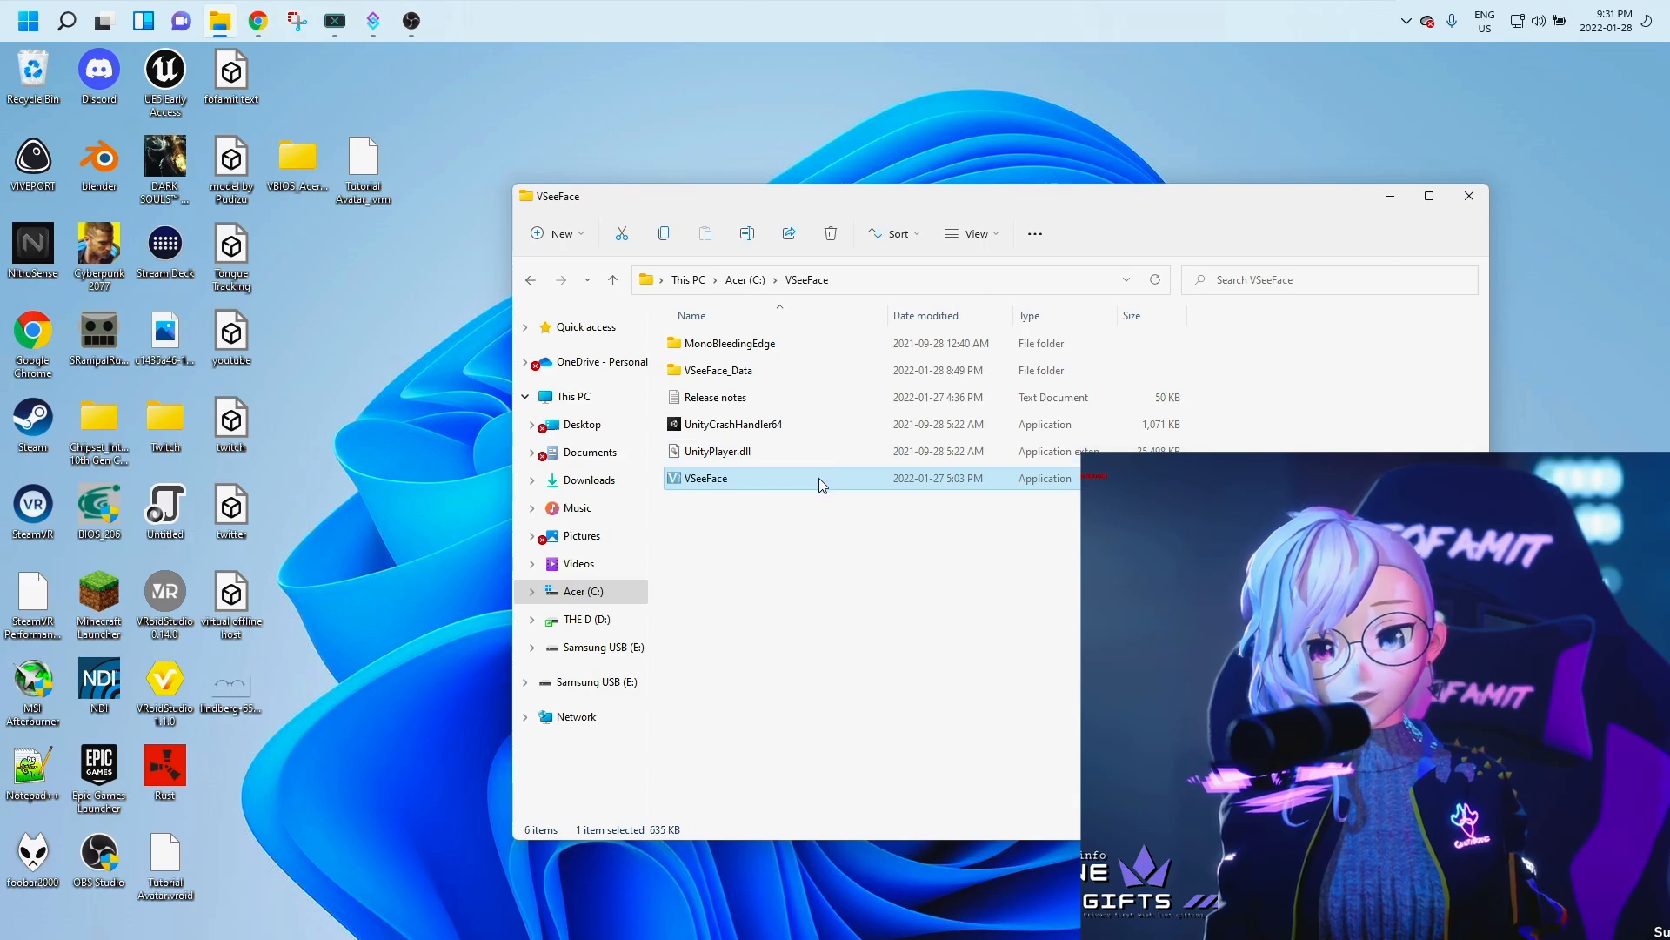
double_click(817, 478)
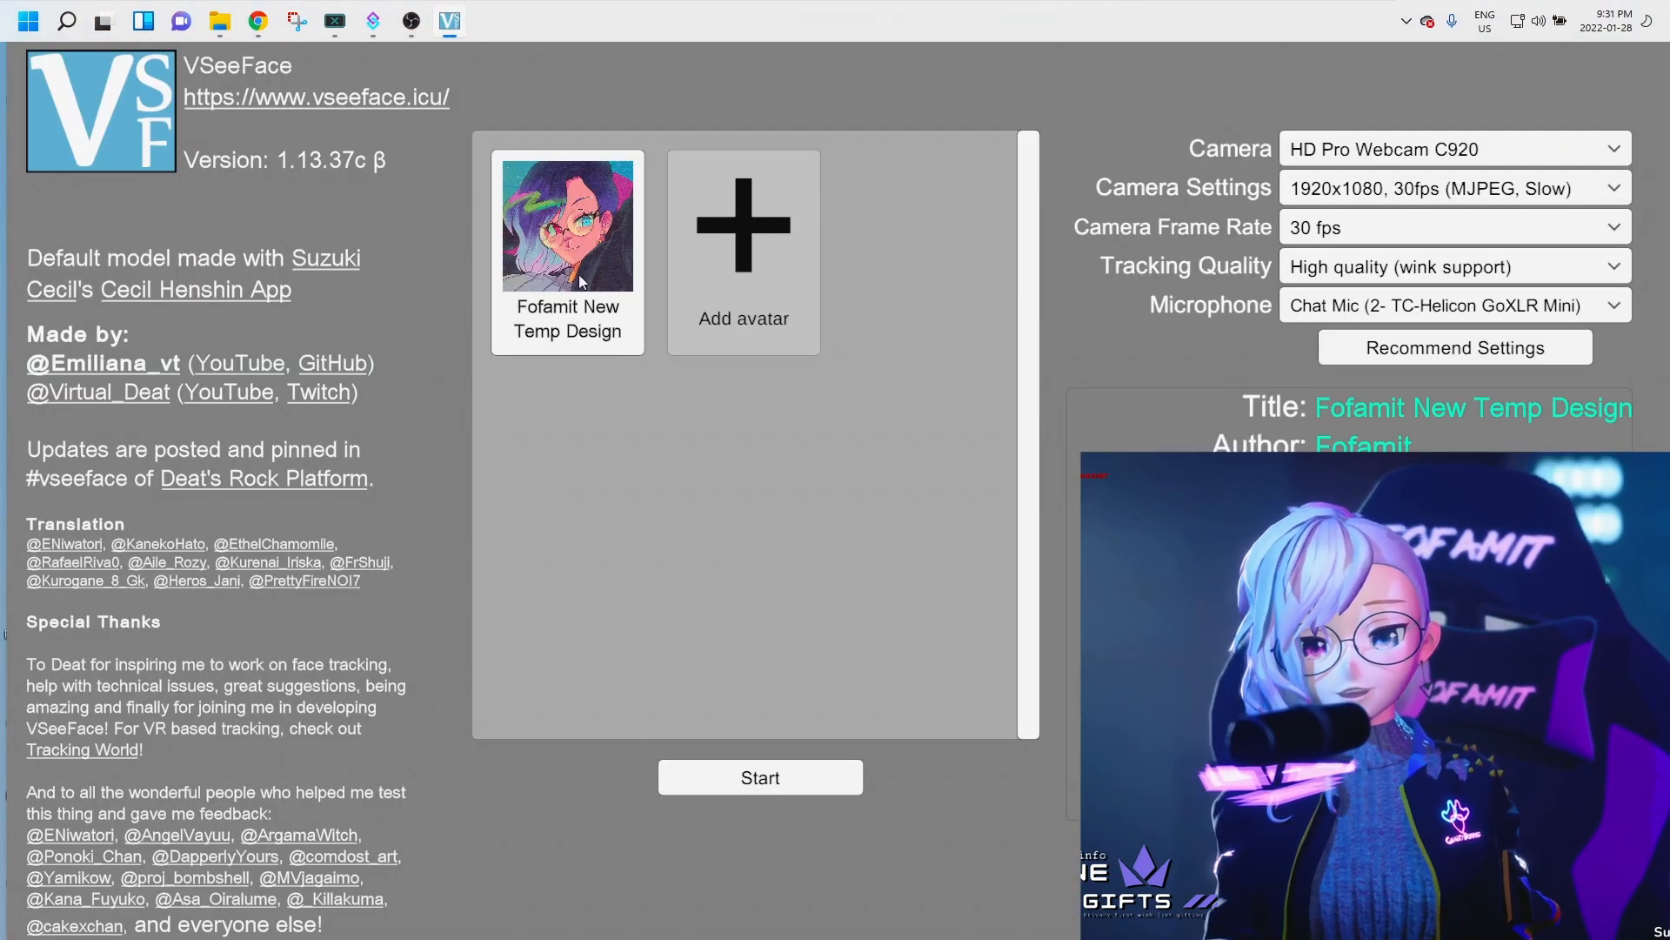
click(794, 776)
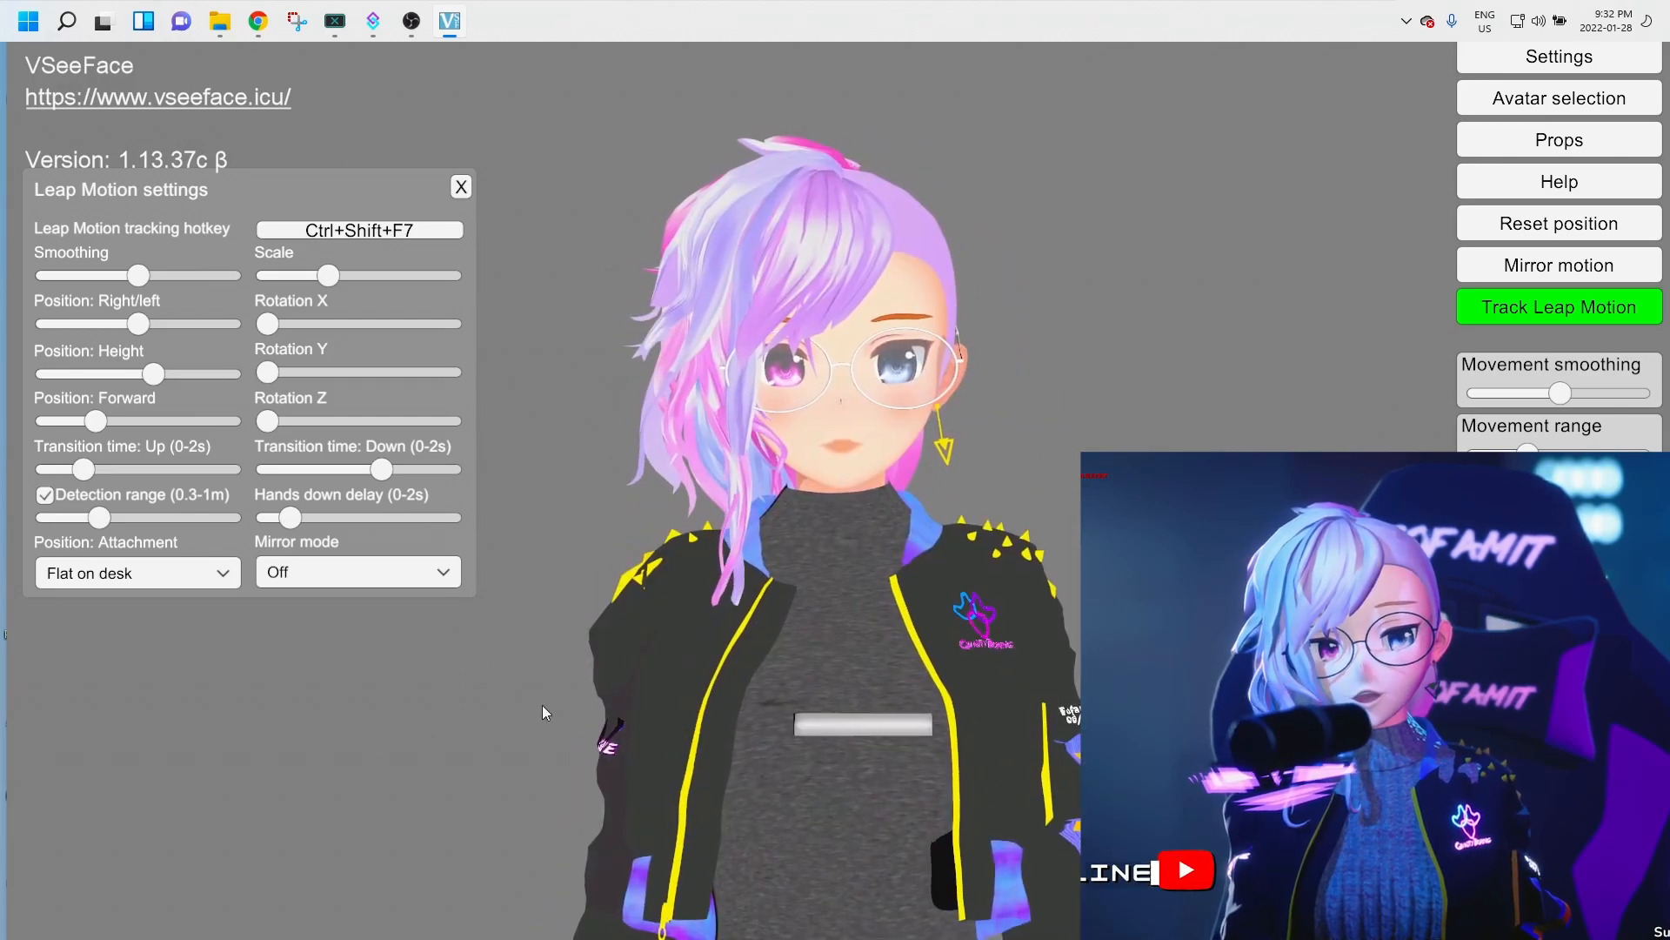
- Set the Leap Motion position attachment to Chest and lower the device's height to the avatar's upper chest
click(153, 570)
click(153, 635)
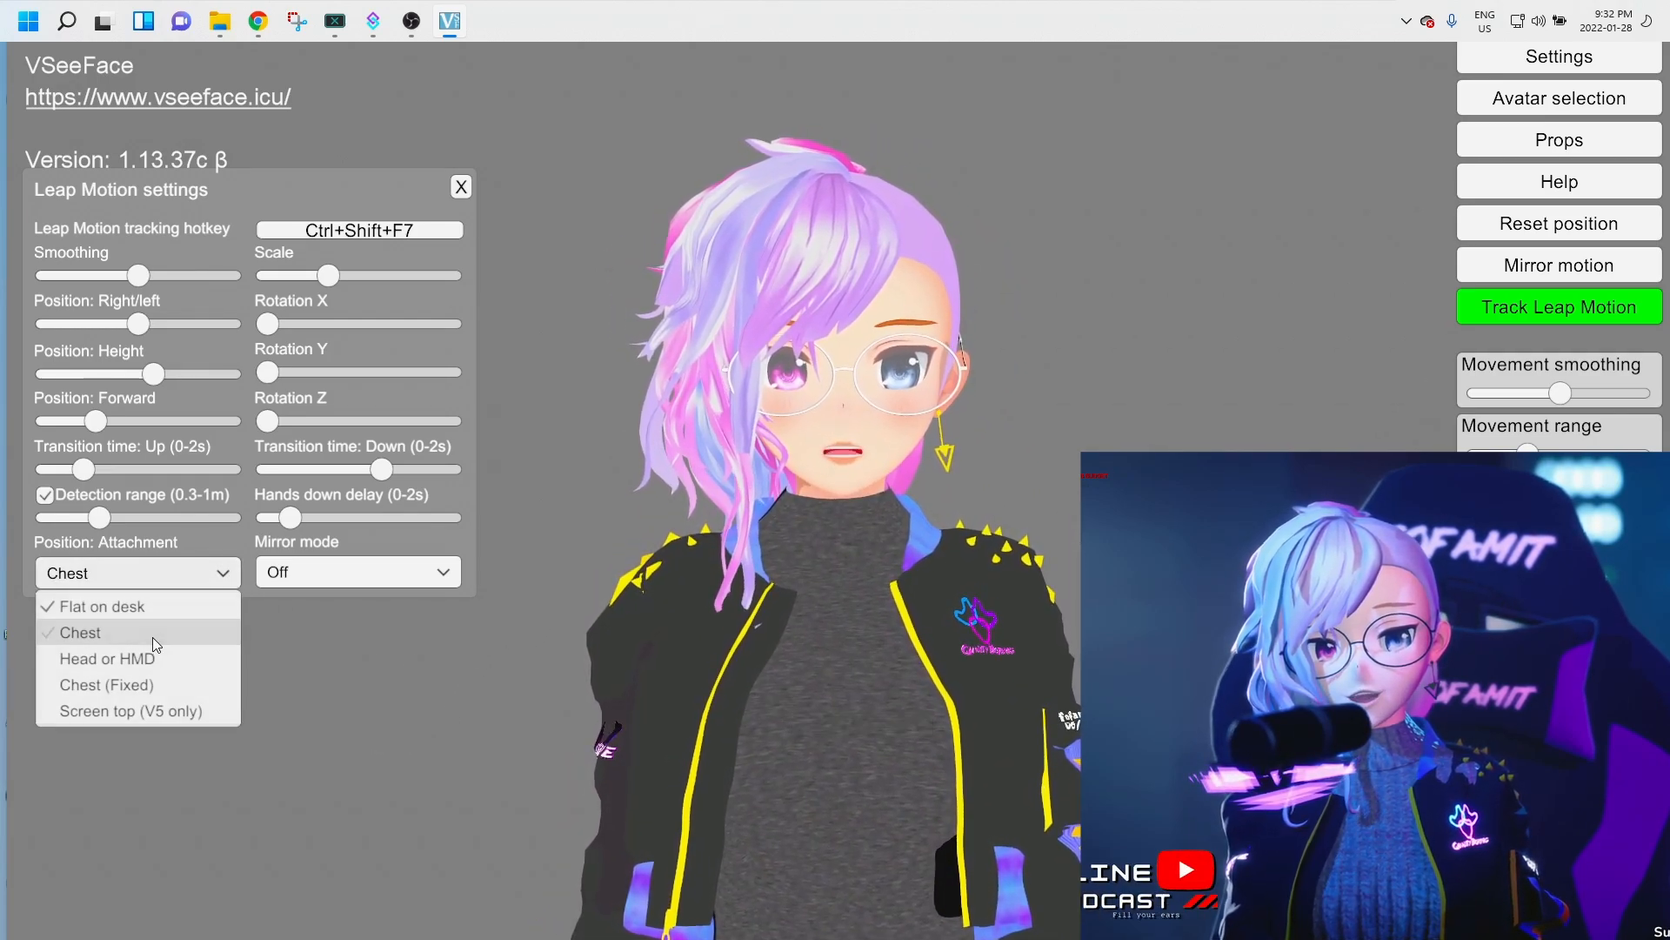
scroll(805, 679, down, 5)
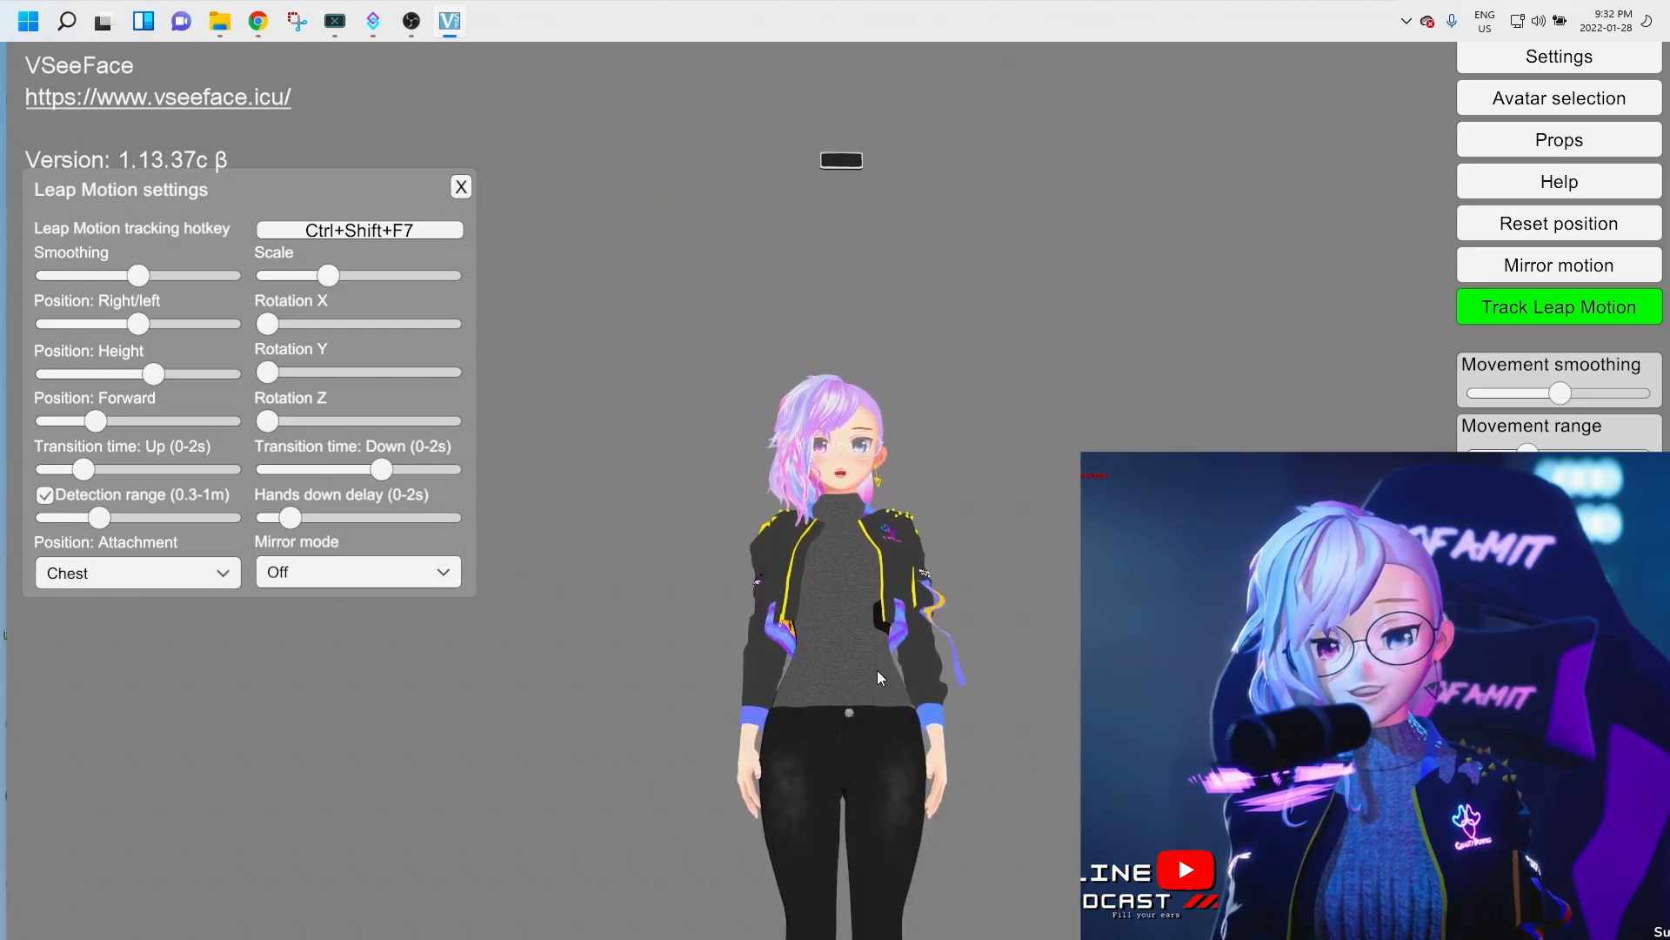
scroll(889, 651, down, 2)
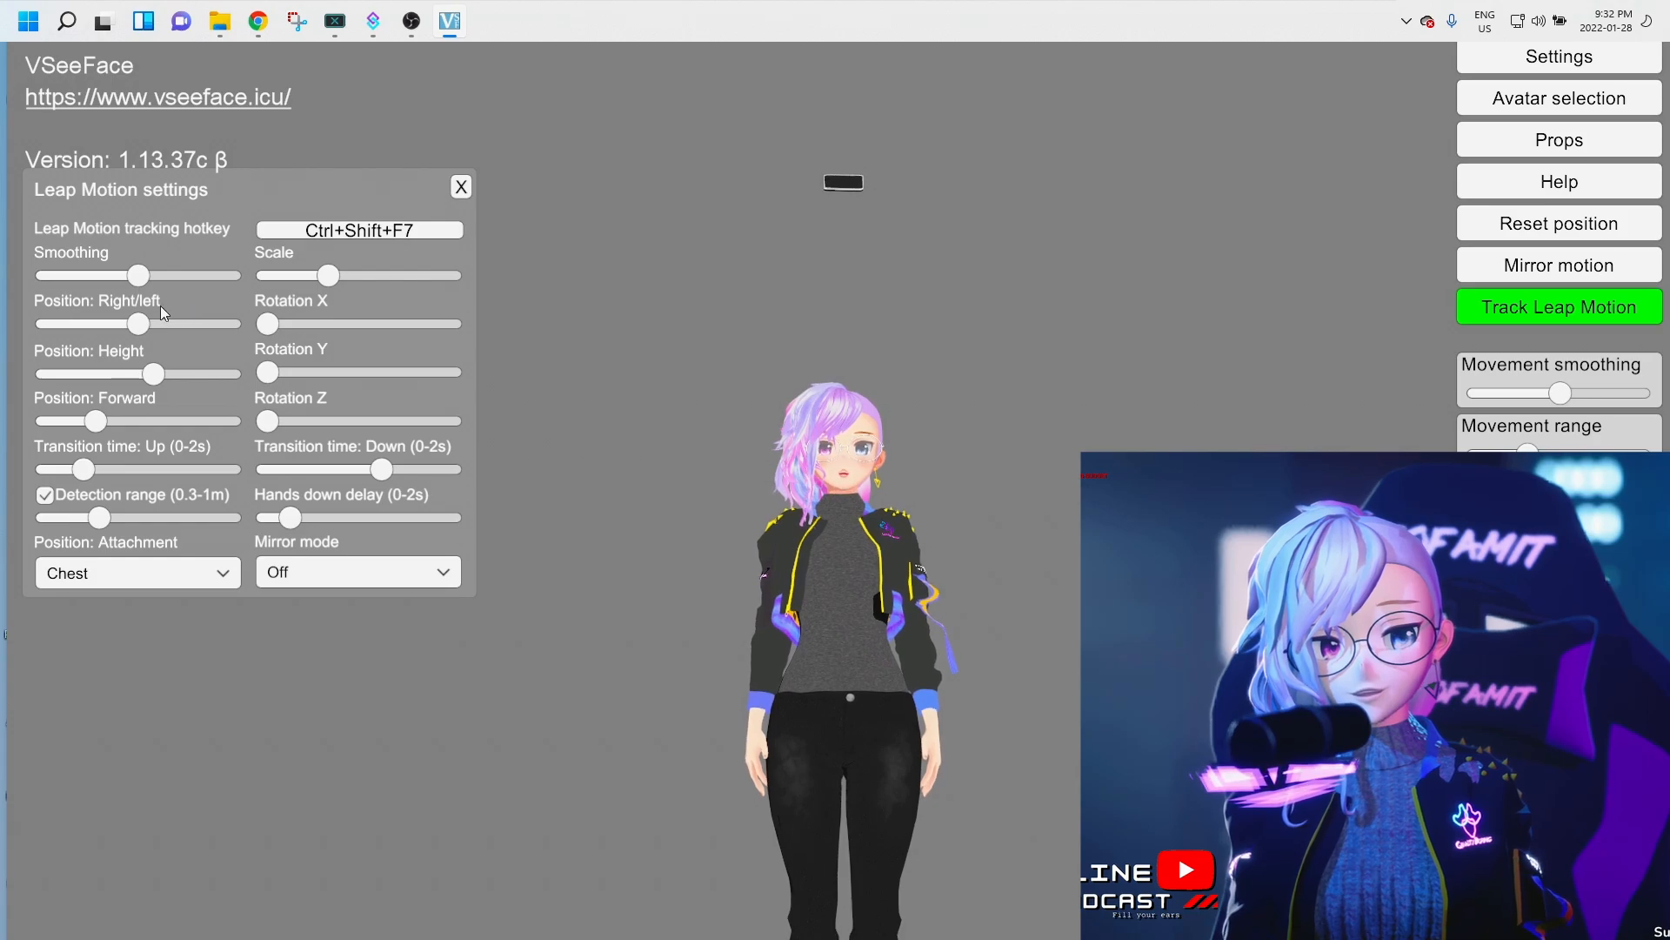
drag(153, 374, 108, 383)
scroll(816, 539, up, 2)
scroll(812, 533, up, 4)
scroll(812, 536, down, 3)
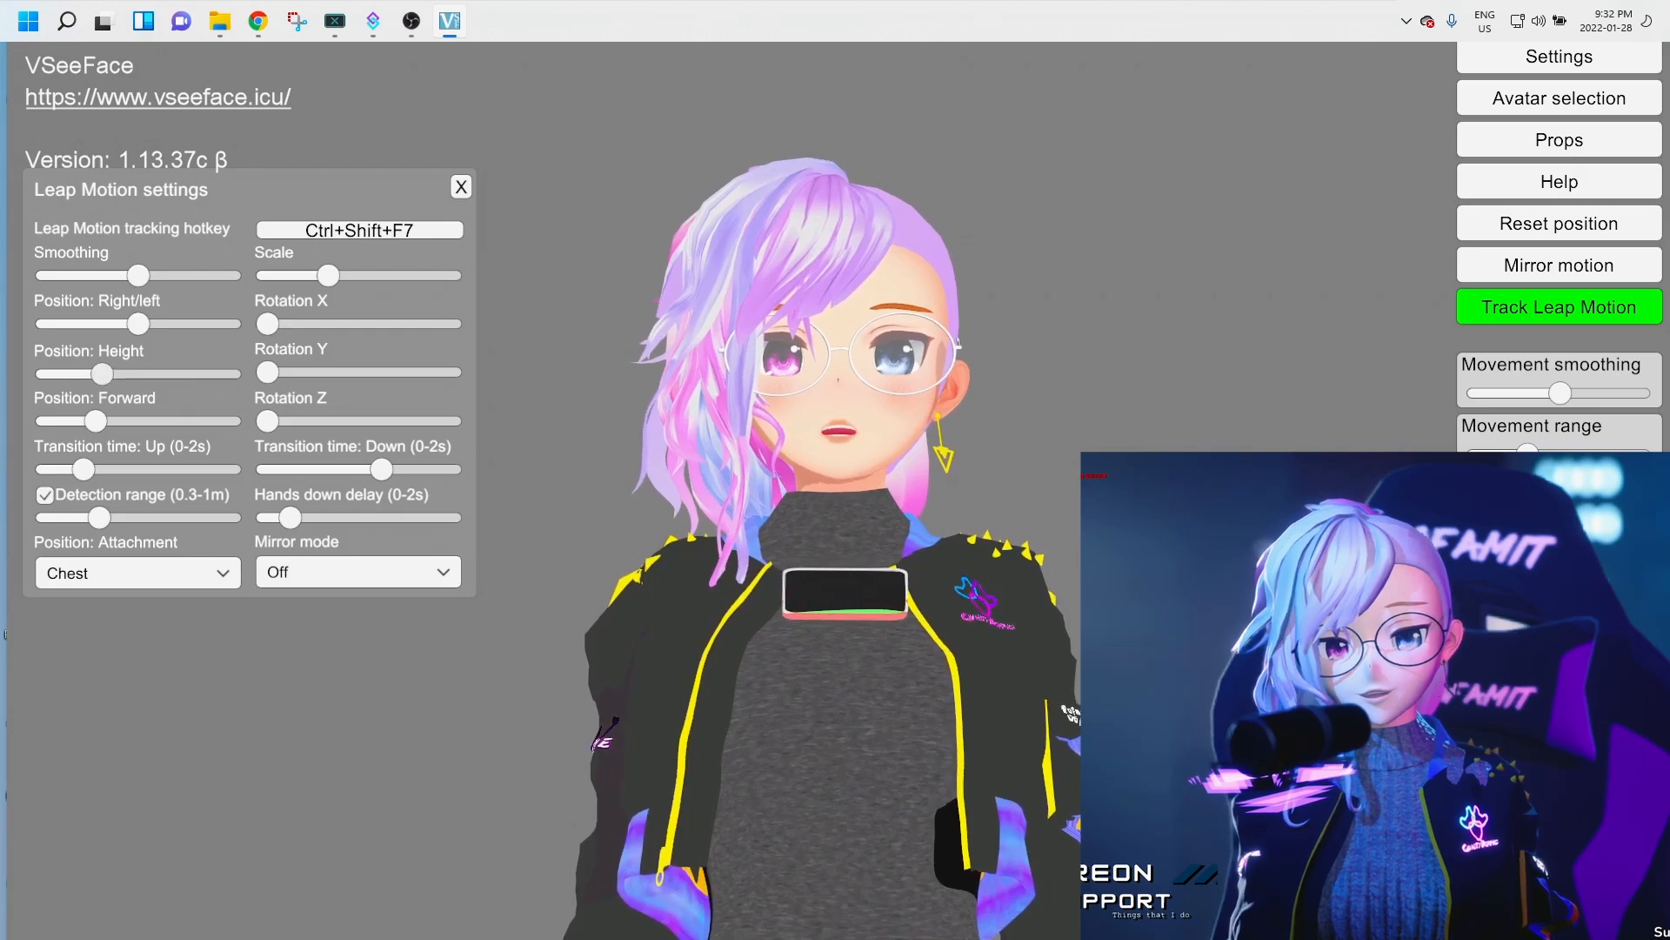
- Fine-tune the Leap Motion height and forward position, increase Rotation X slightly and close the Leap Motion settings
mouse_move(957, 341)
alt+mouse_down()
mouse_move(1166, 340)
mouse_move(957, 340)
alt+mouse_up()
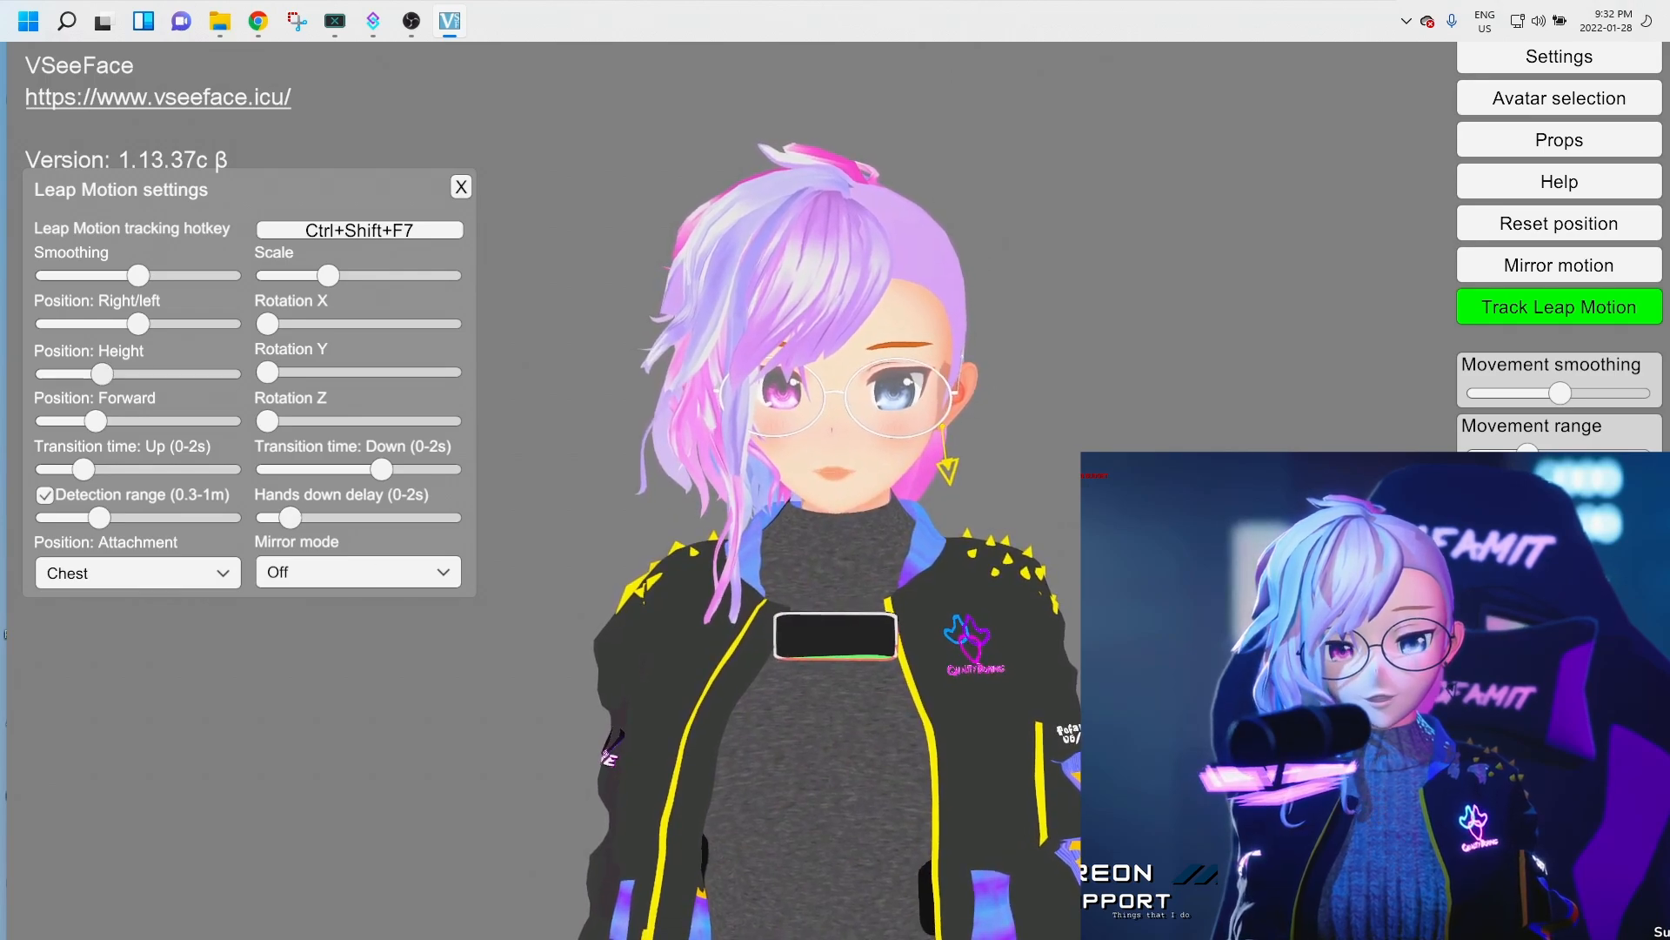
drag(101, 373, 119, 421)
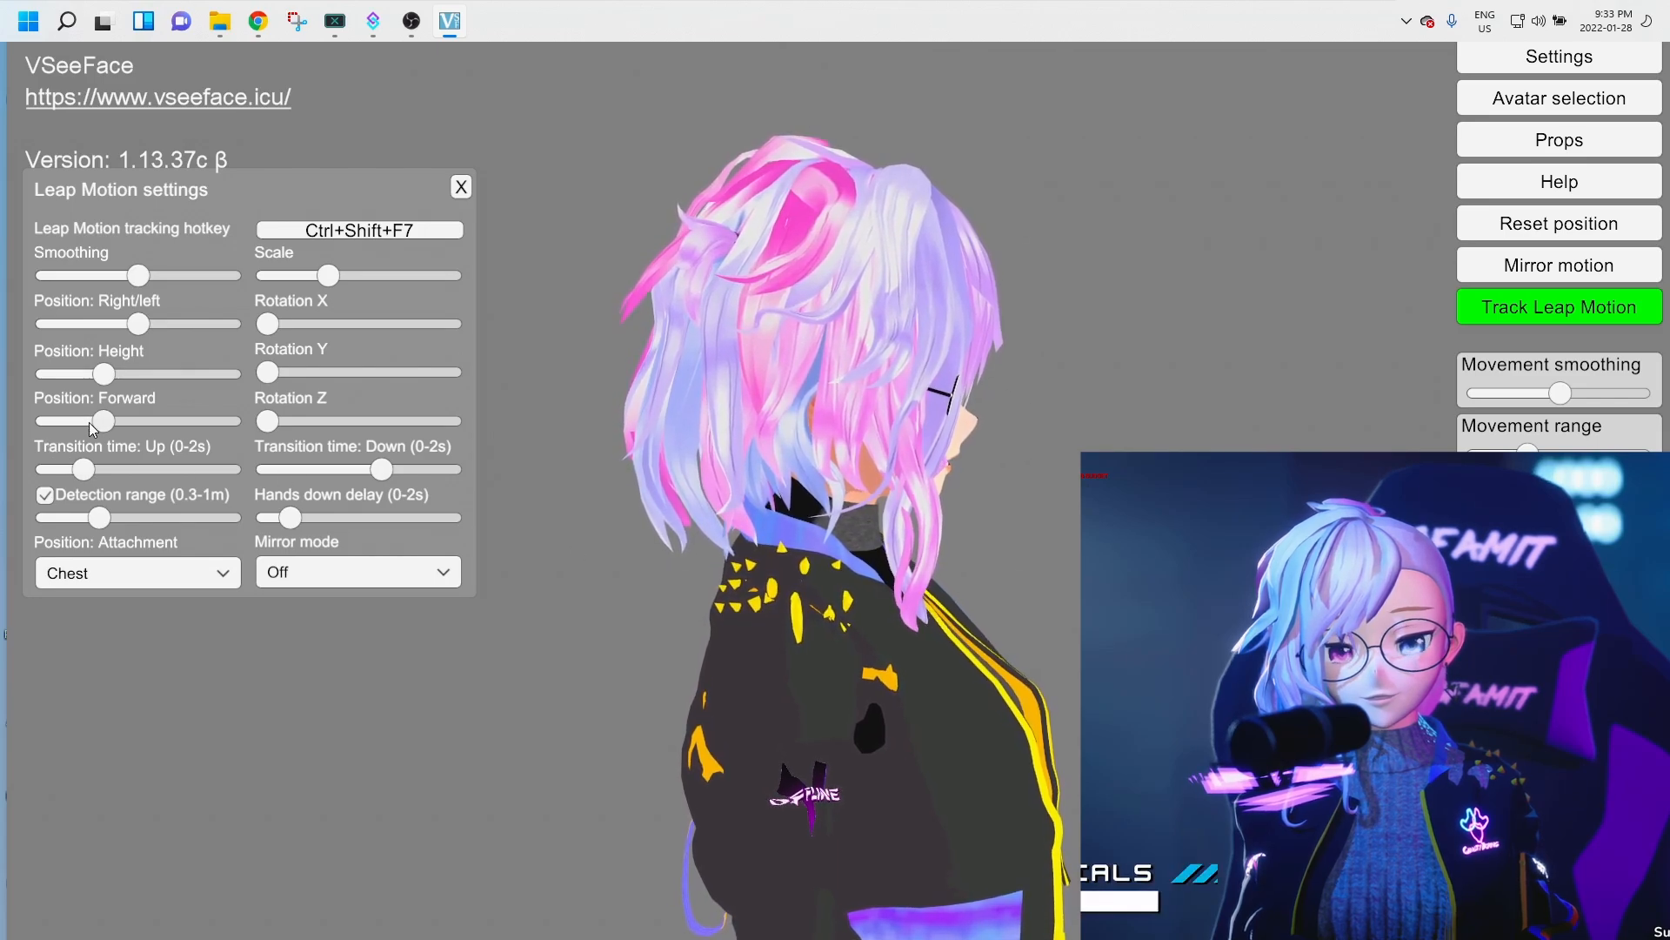
drag(90, 423, 105, 426)
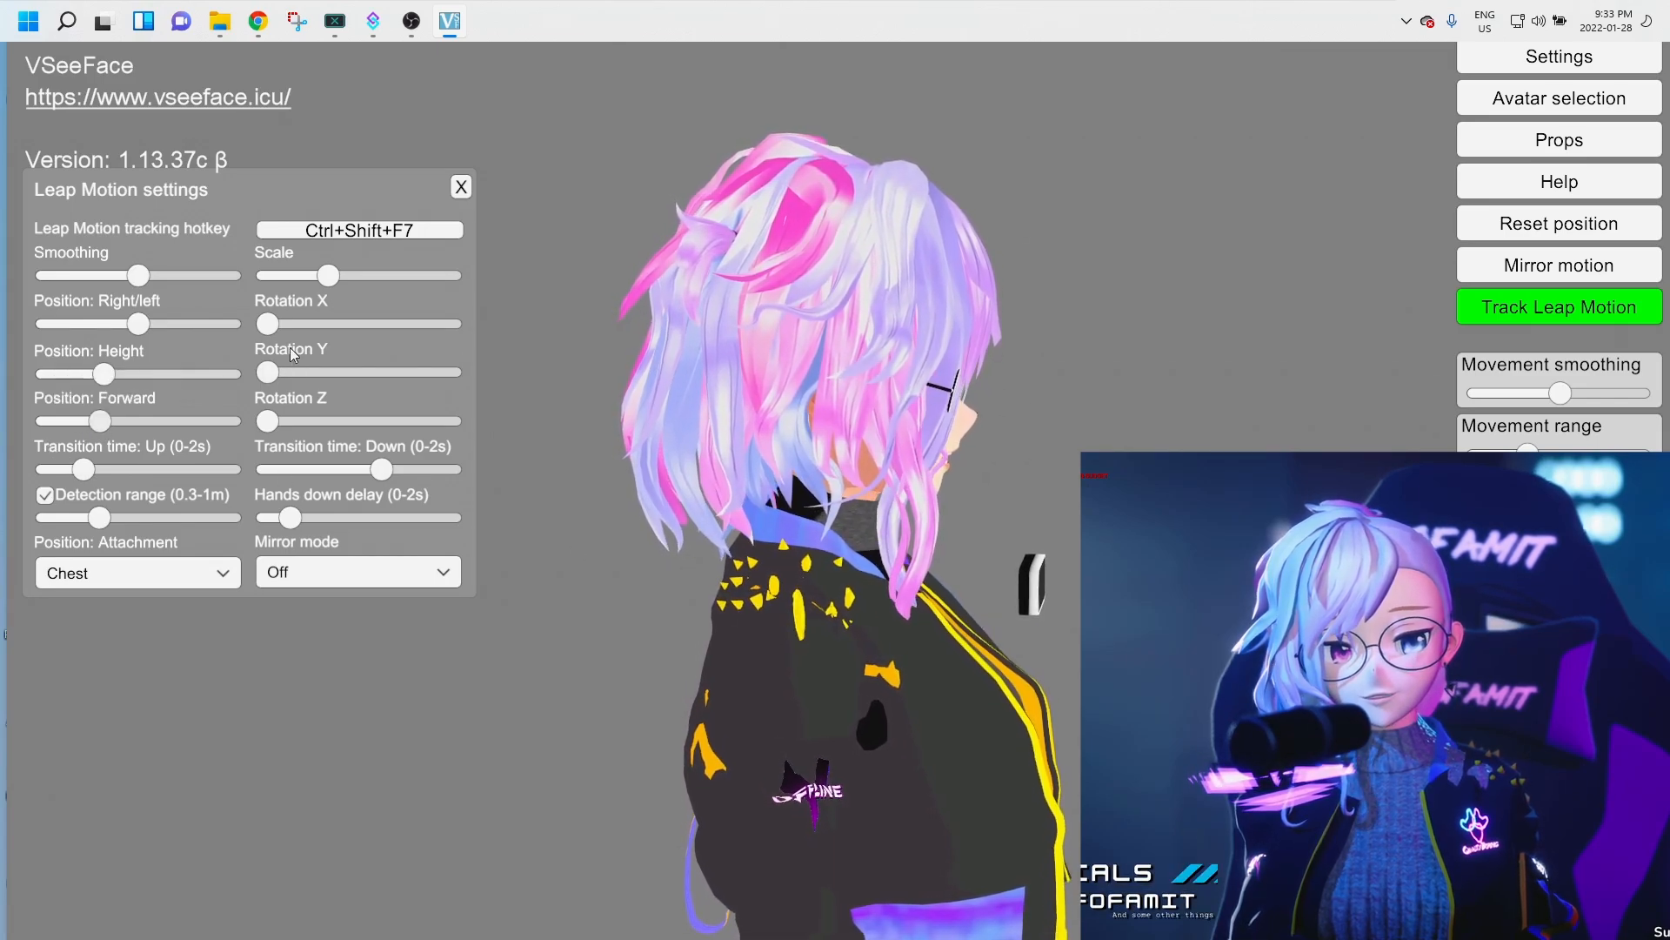
mouse_move(271, 324)
mouse_down()
mouse_move(305, 325)
mouse_move(276, 324)
mouse_up()
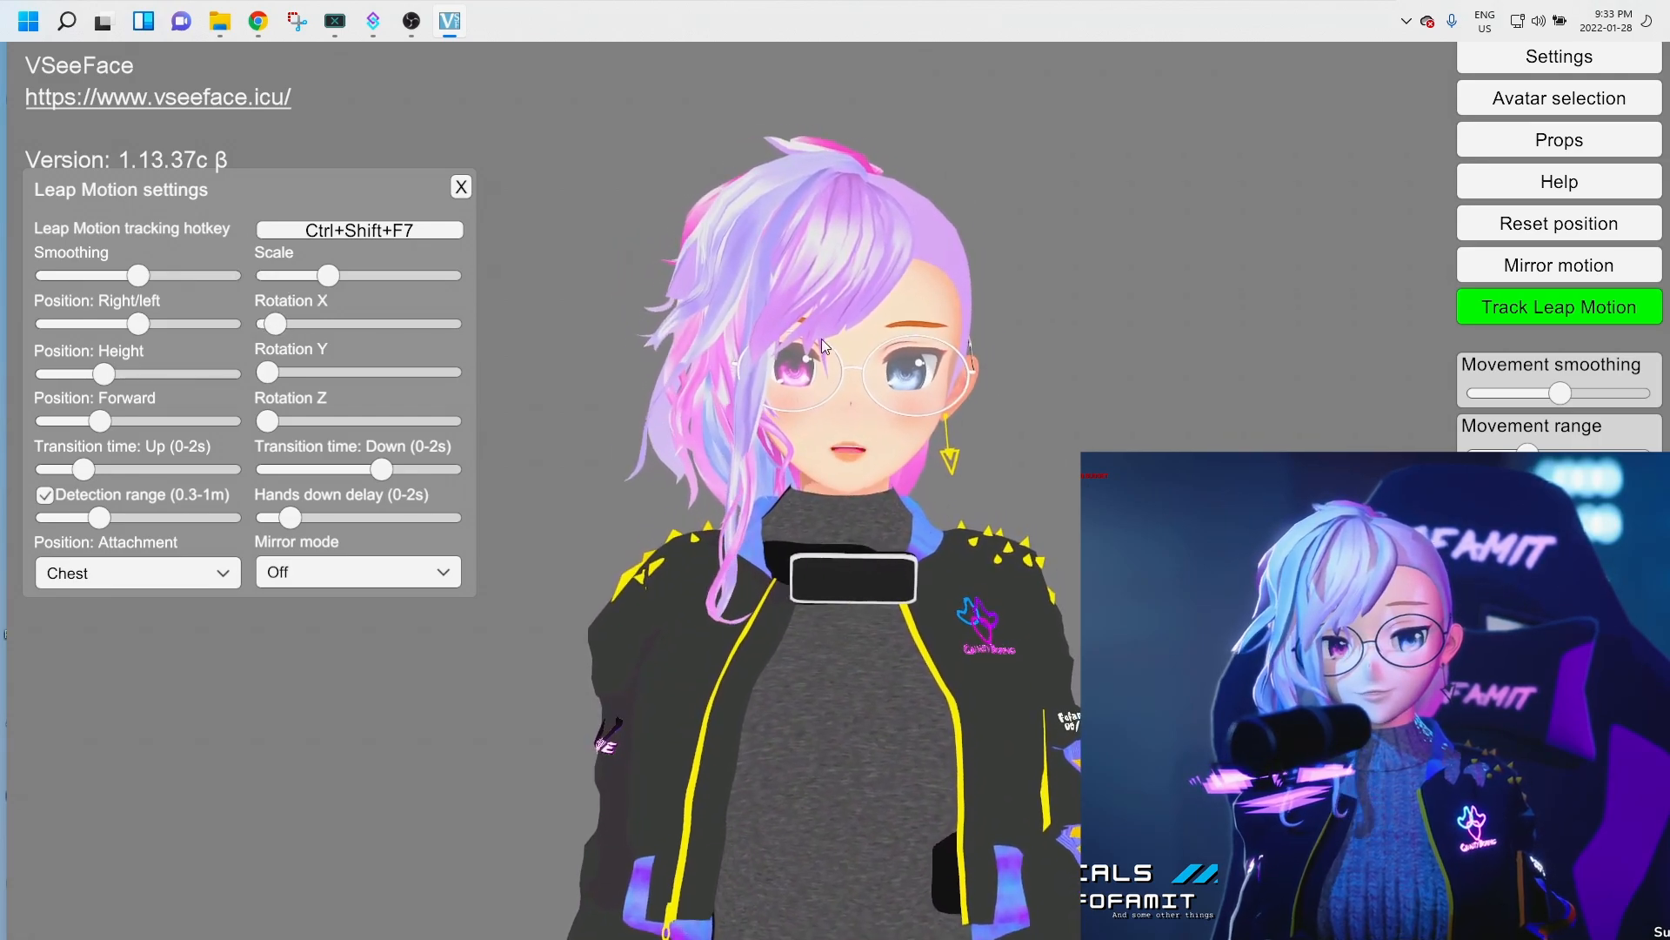
click(466, 186)
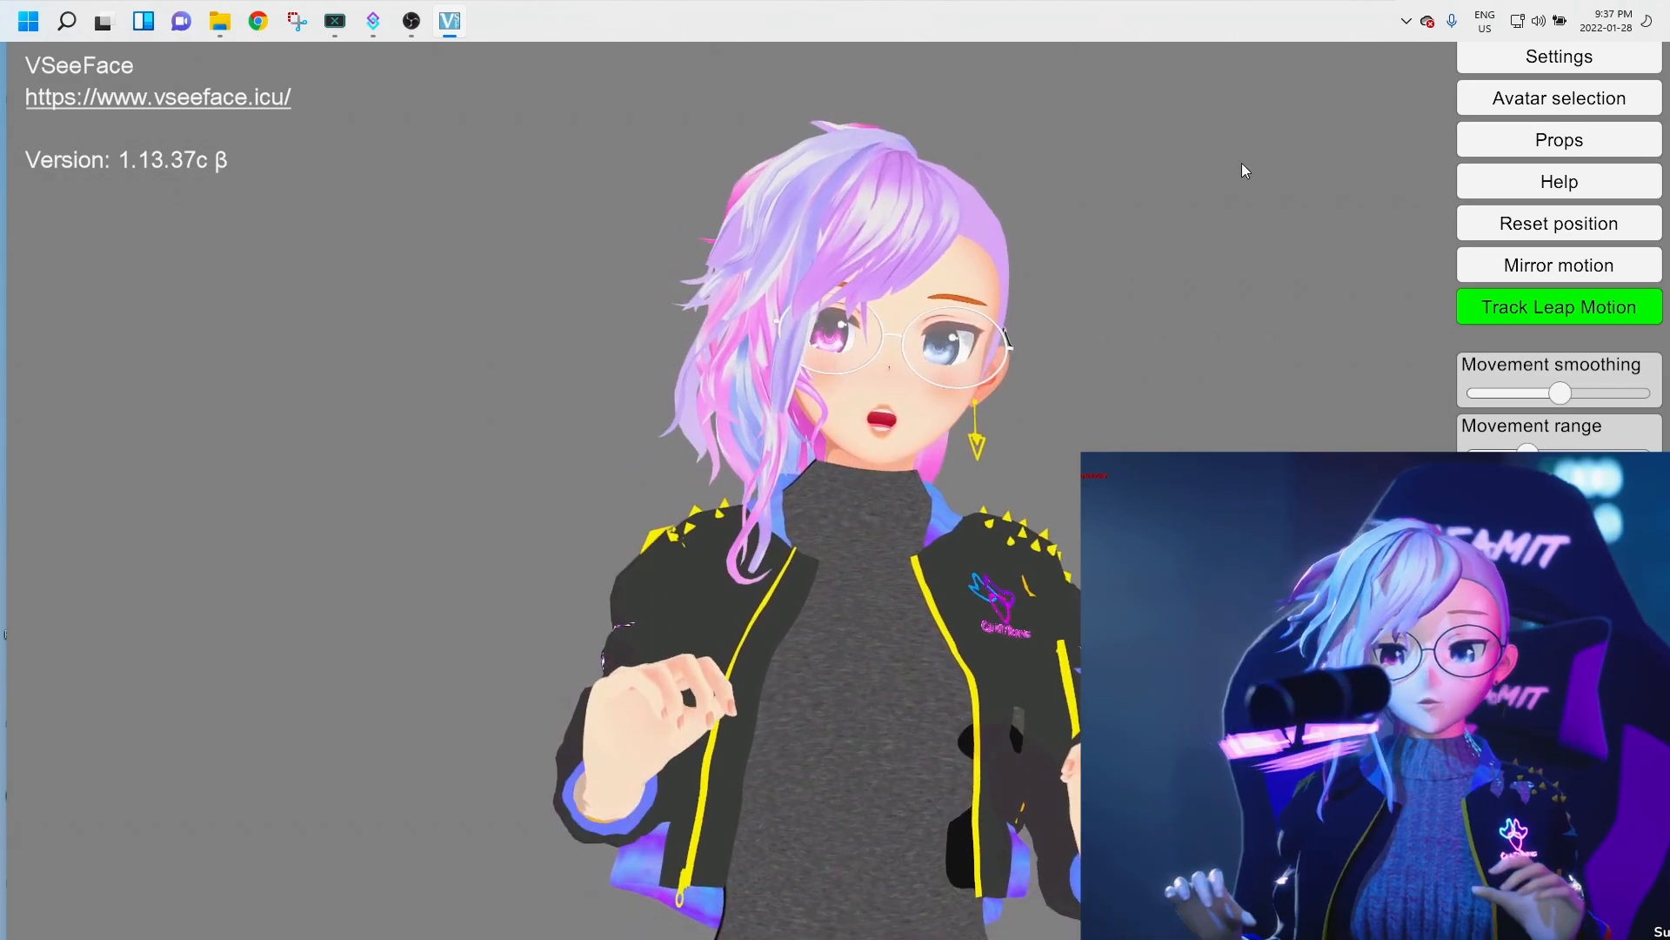